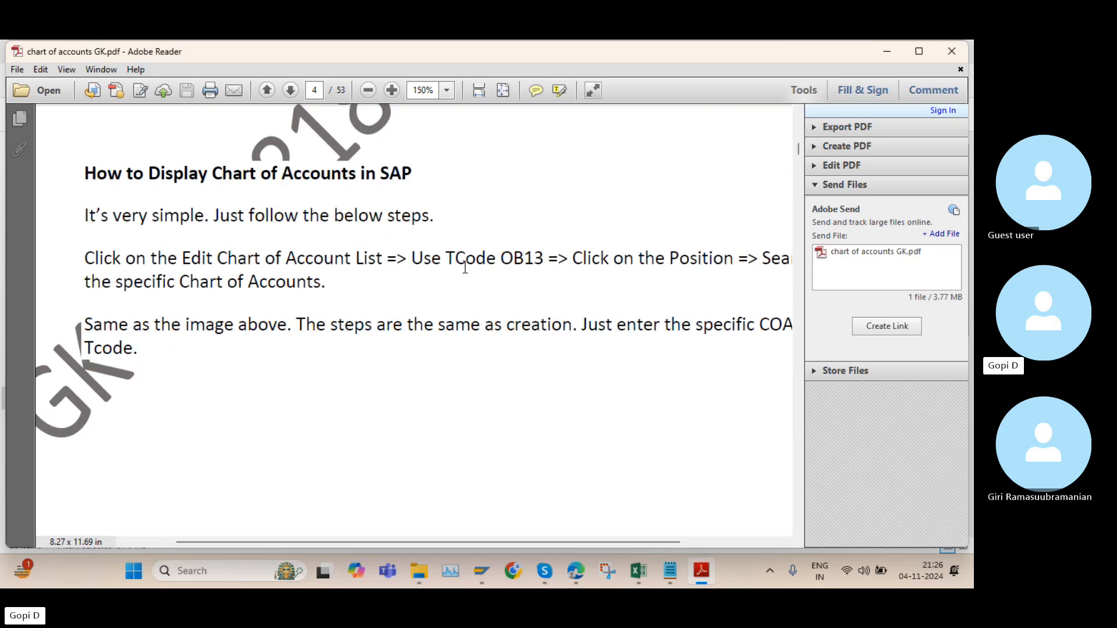
Read the section on displaying a chart of accounts, marking transaction OB13 and the chart of accounts field in the A200 example
drag(523, 255, 548, 258)
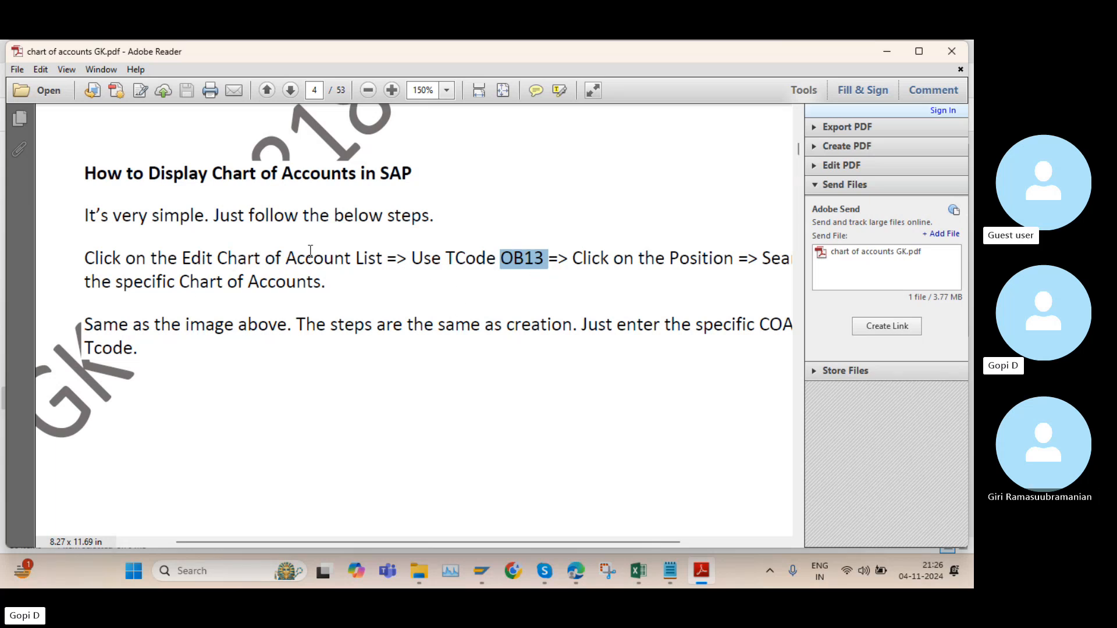
scroll(510, 315, down, 6)
scroll(506, 308, down, 10)
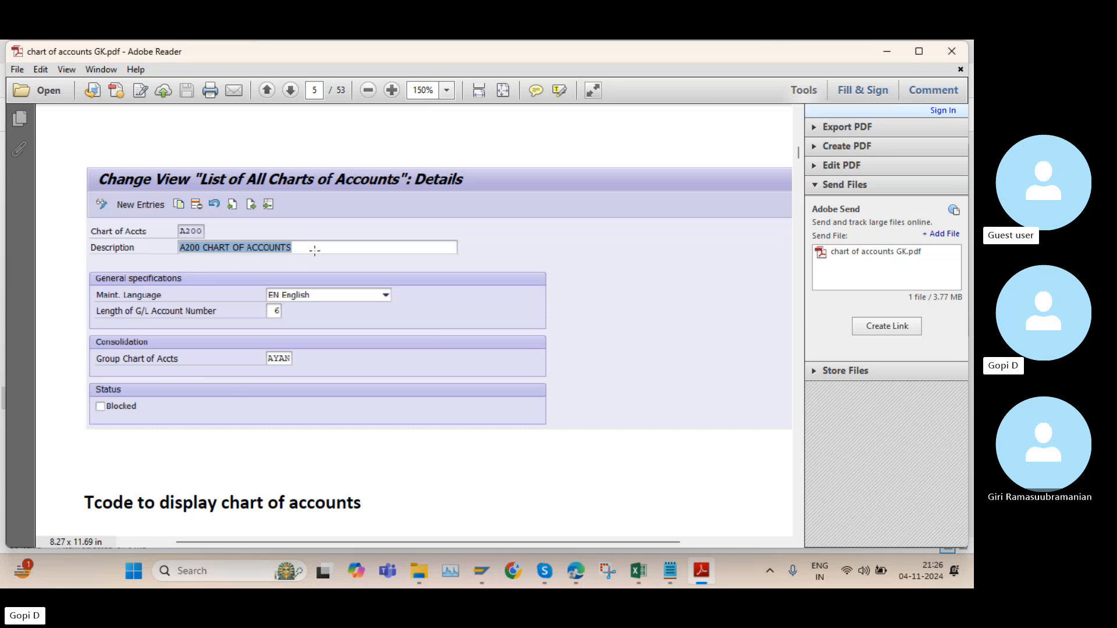
scroll(152, 336, down, 9)
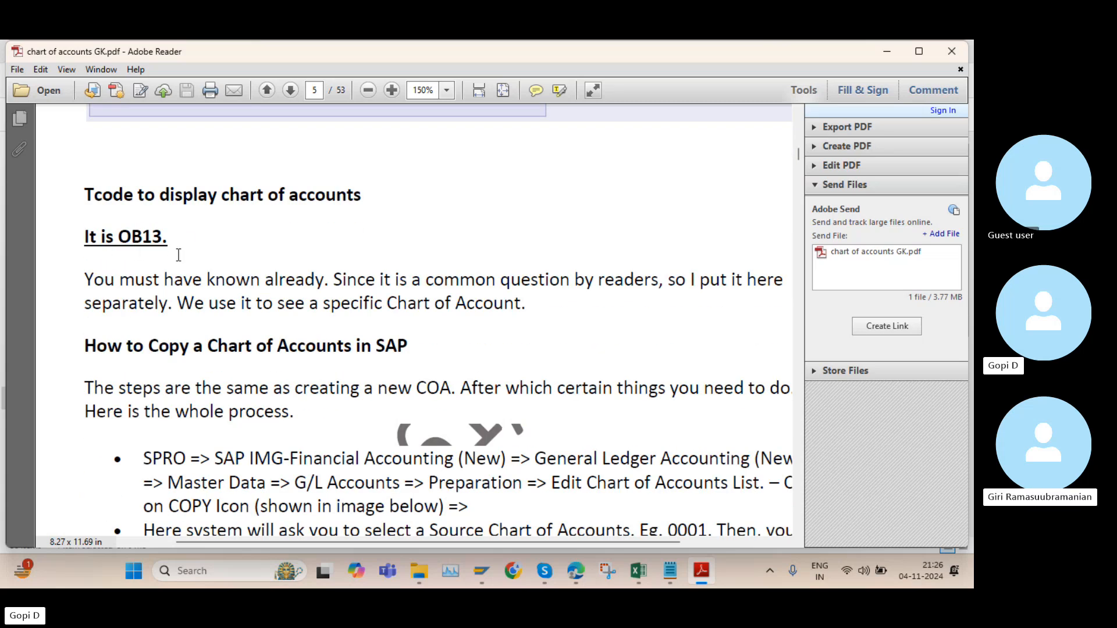
scroll(307, 332, up, 6)
scroll(308, 333, up, 5)
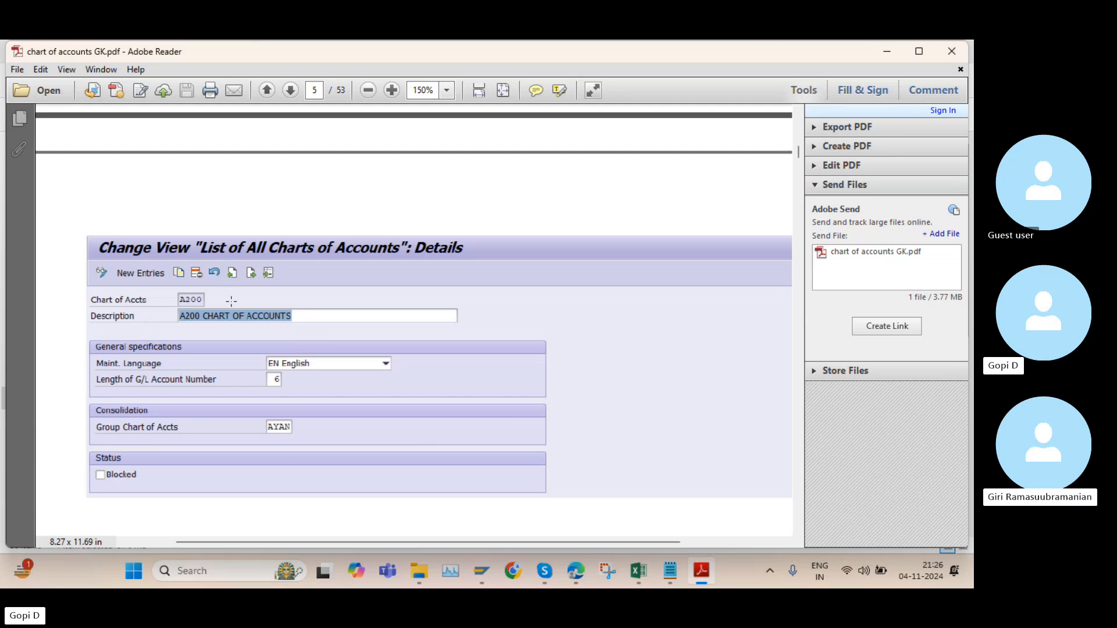
drag(124, 306, 216, 303)
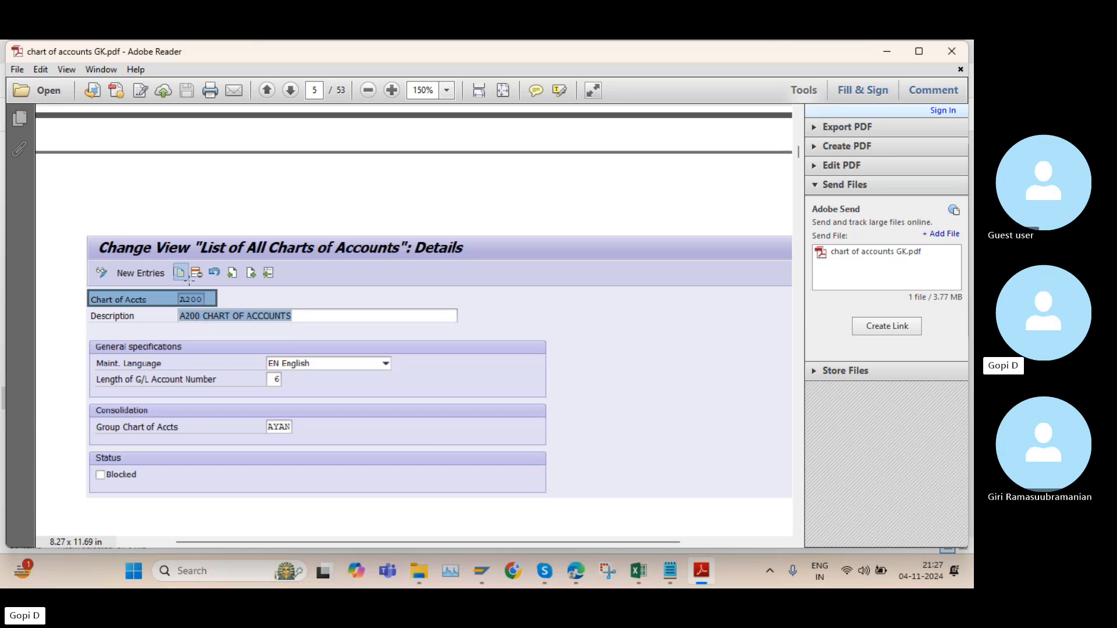
drag(188, 281, 185, 281)
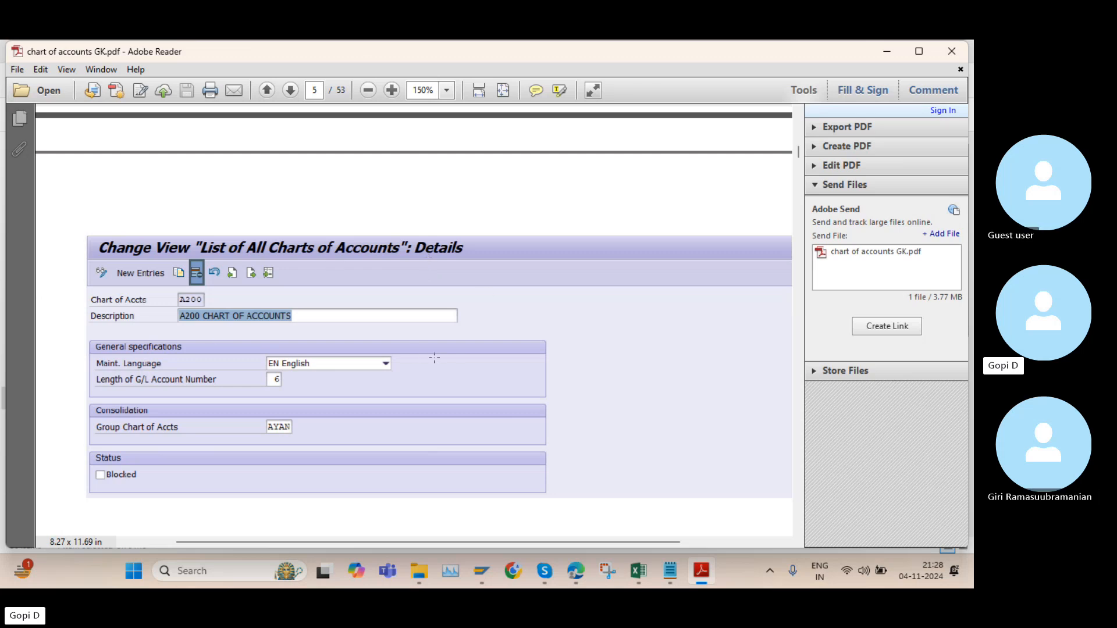
Read the section on copying a chart of accounts, including the copy function shown in the A200 example
scroll(519, 334, down, 3)
scroll(519, 334, down, 9)
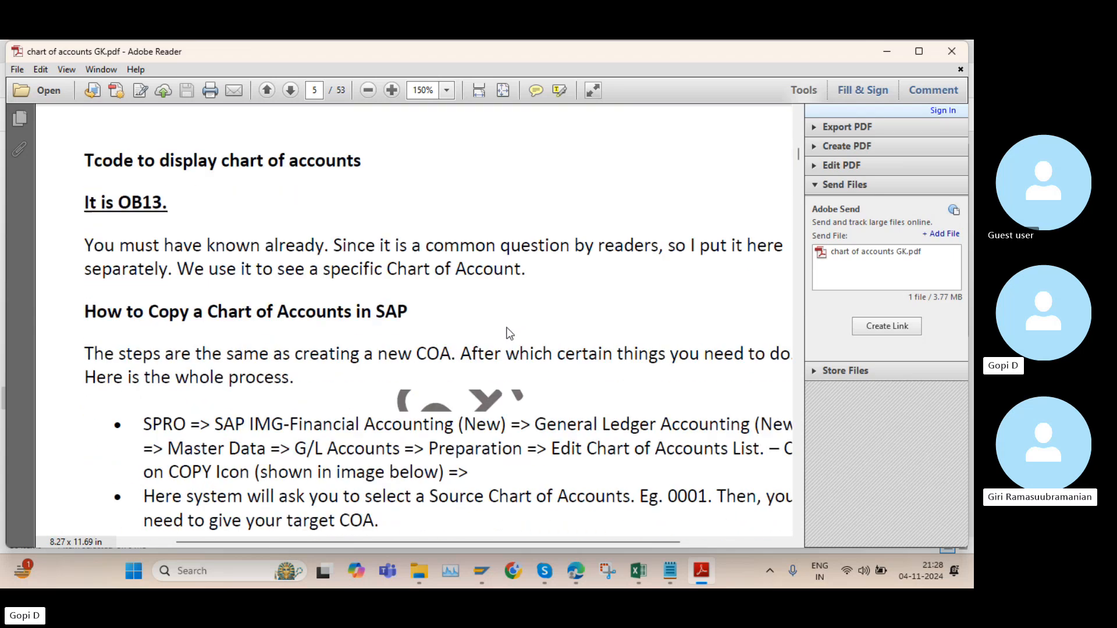
scroll(499, 333, down, 3)
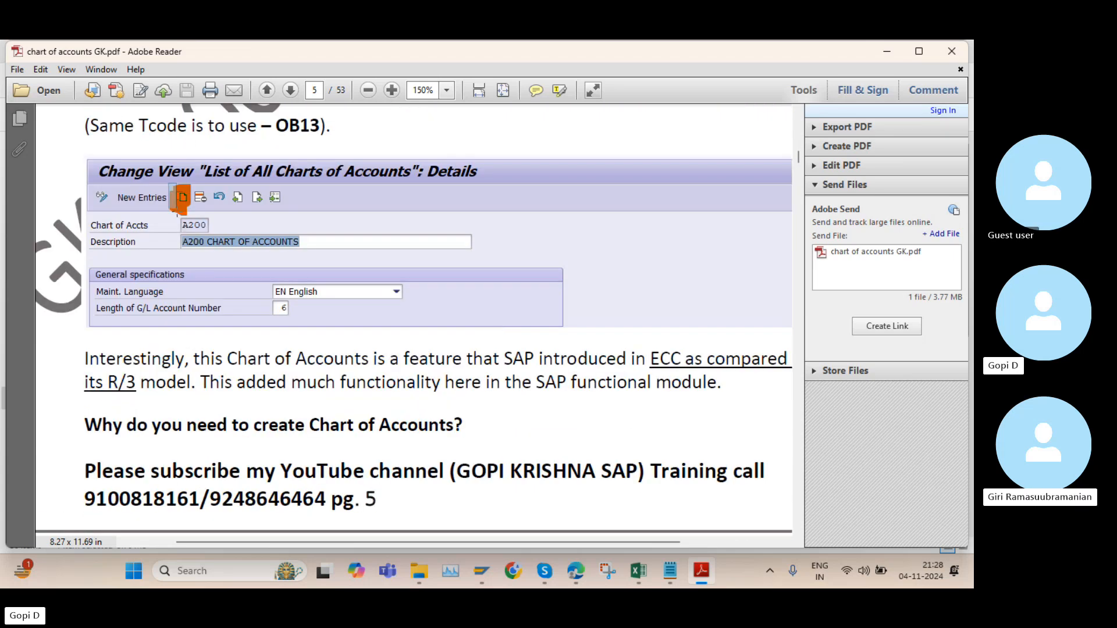
click(181, 201)
scroll(319, 236, down, 12)
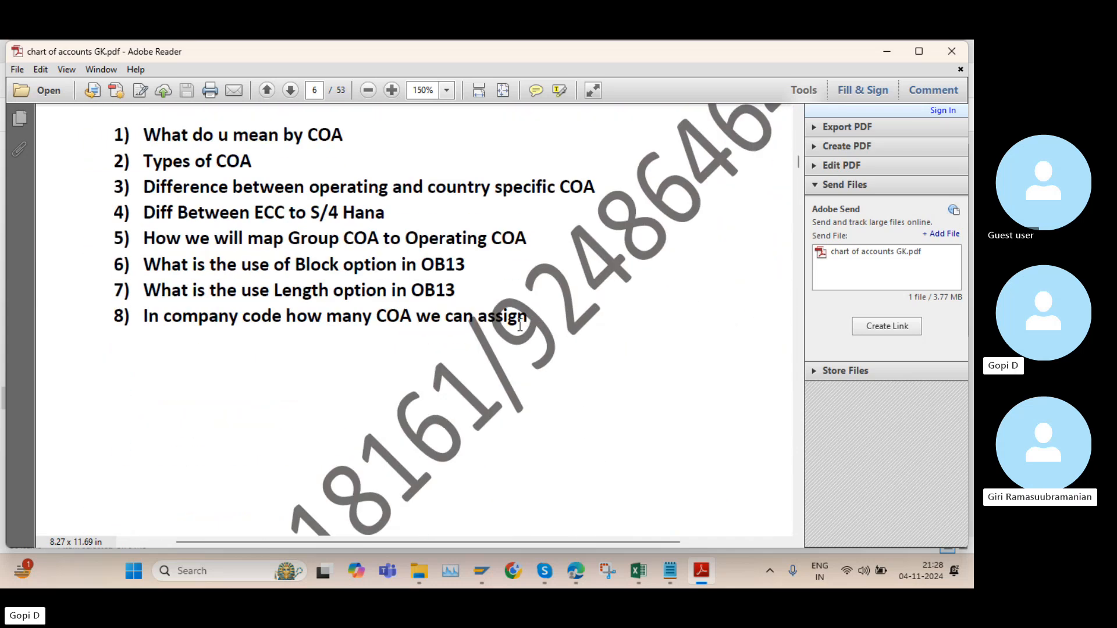
Highlight the list of eight COA questions on page 6, then review the preceding pages back to the company code assignment example
drag(527, 318, 97, 139)
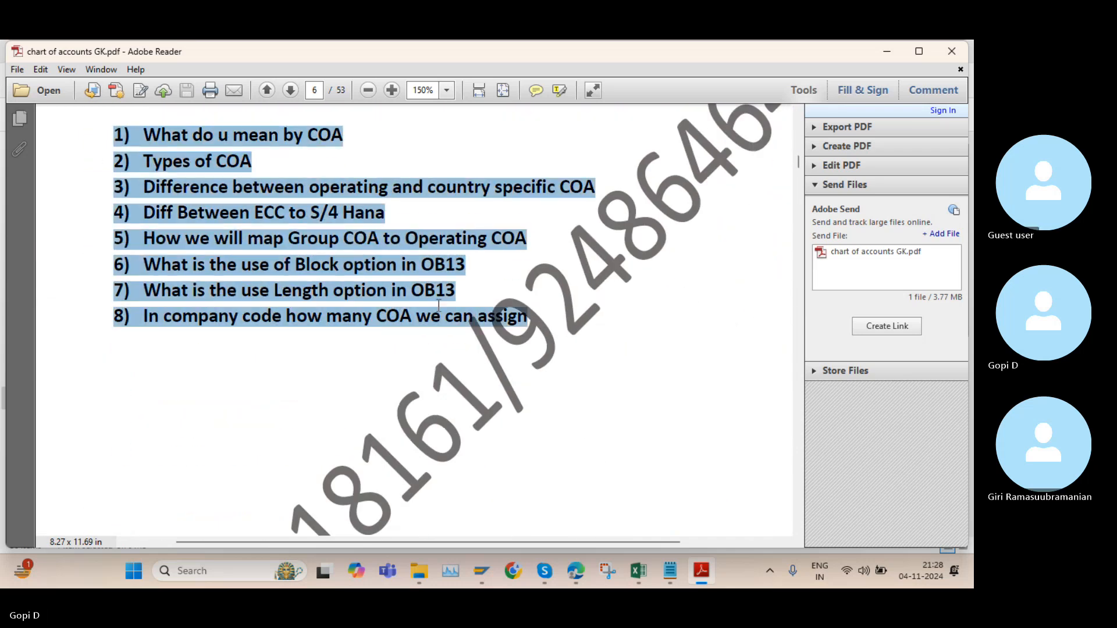
scroll(97, 139, up, 5)
scroll(267, 308, down, 3)
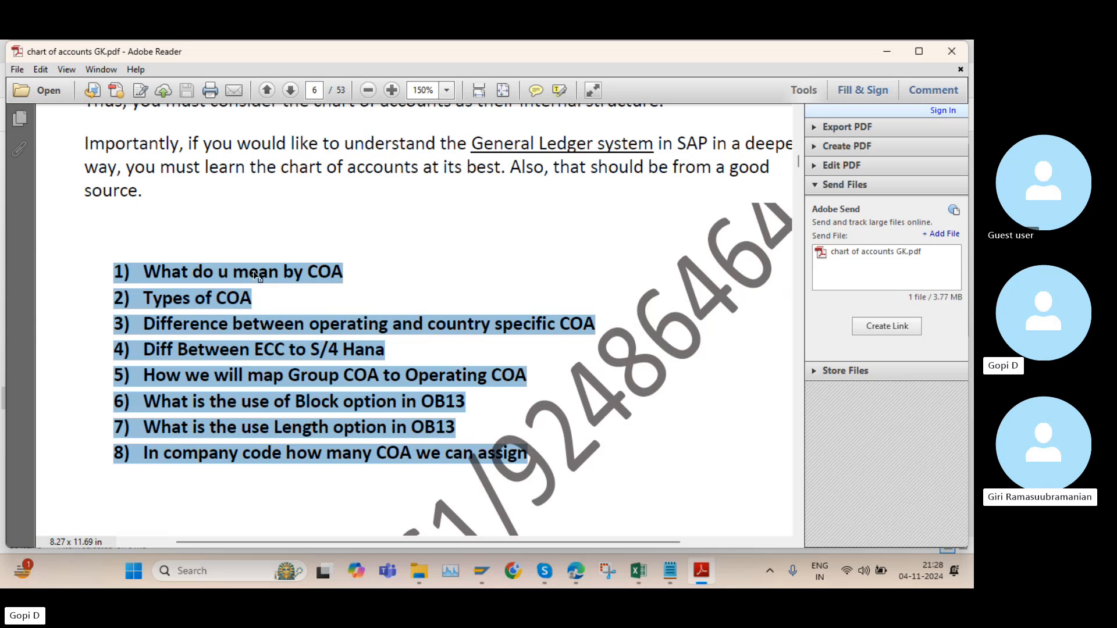
scroll(476, 381, up, 15)
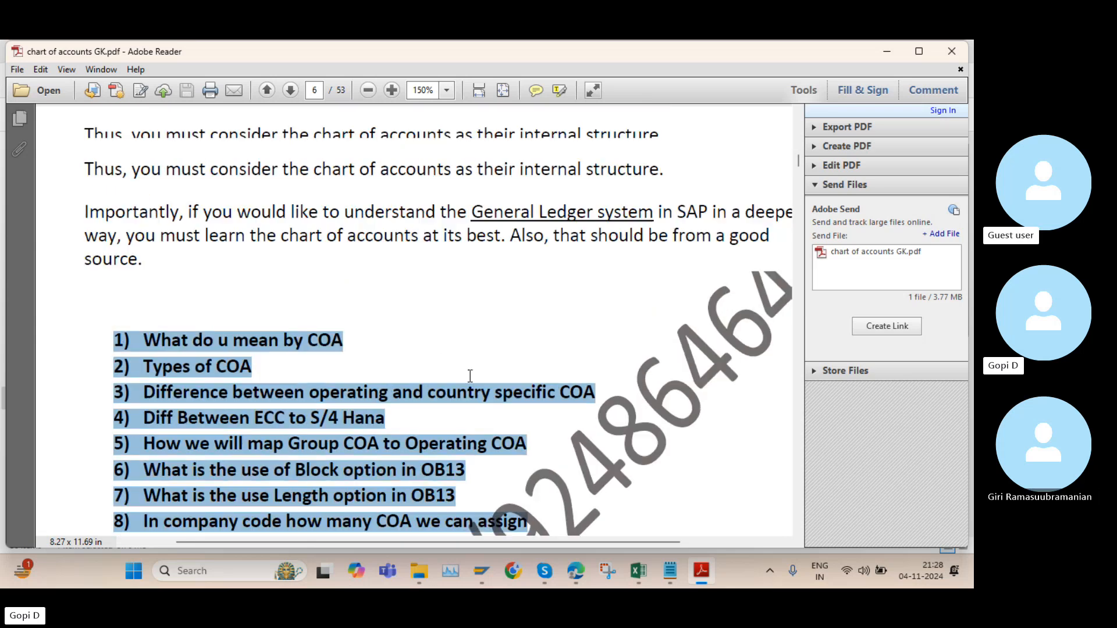
scroll(454, 381, down, 15)
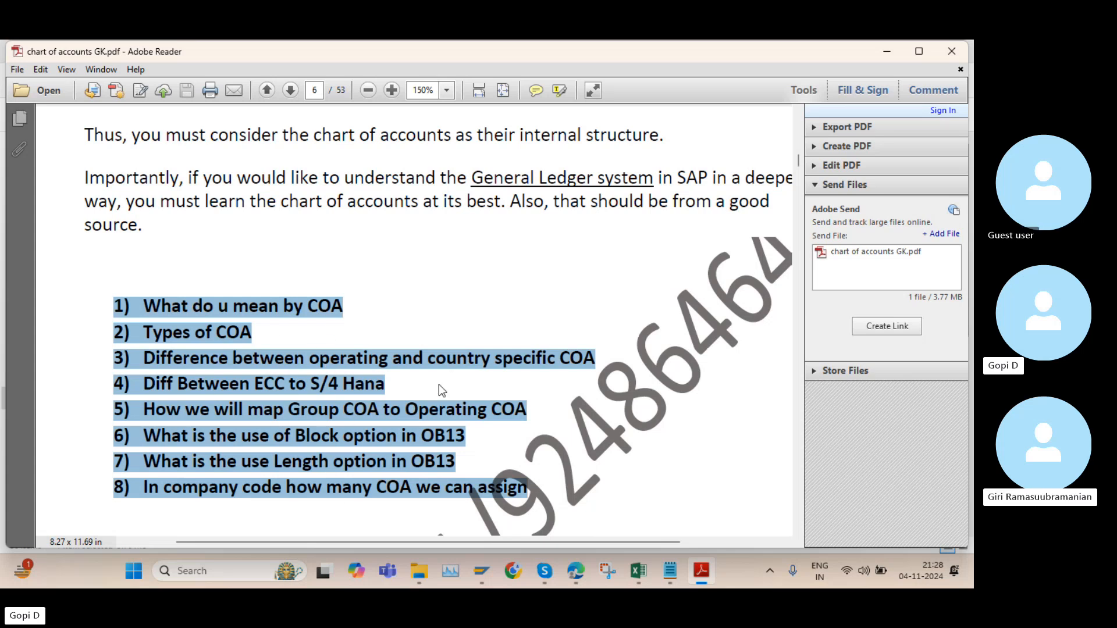
scroll(370, 287, up, 20)
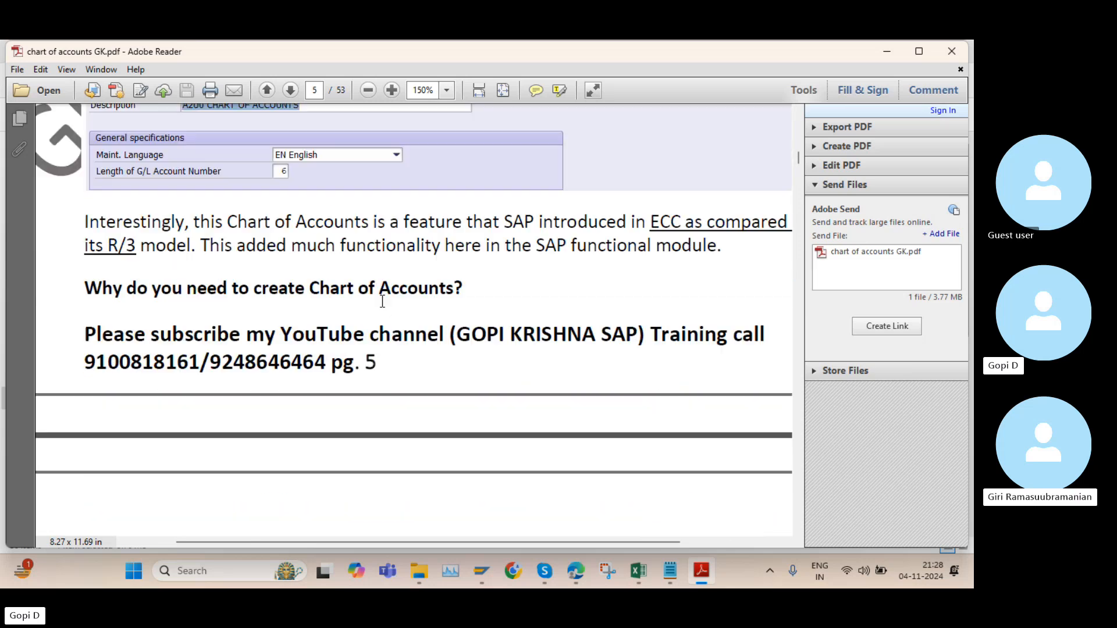
scroll(378, 314, up, 20)
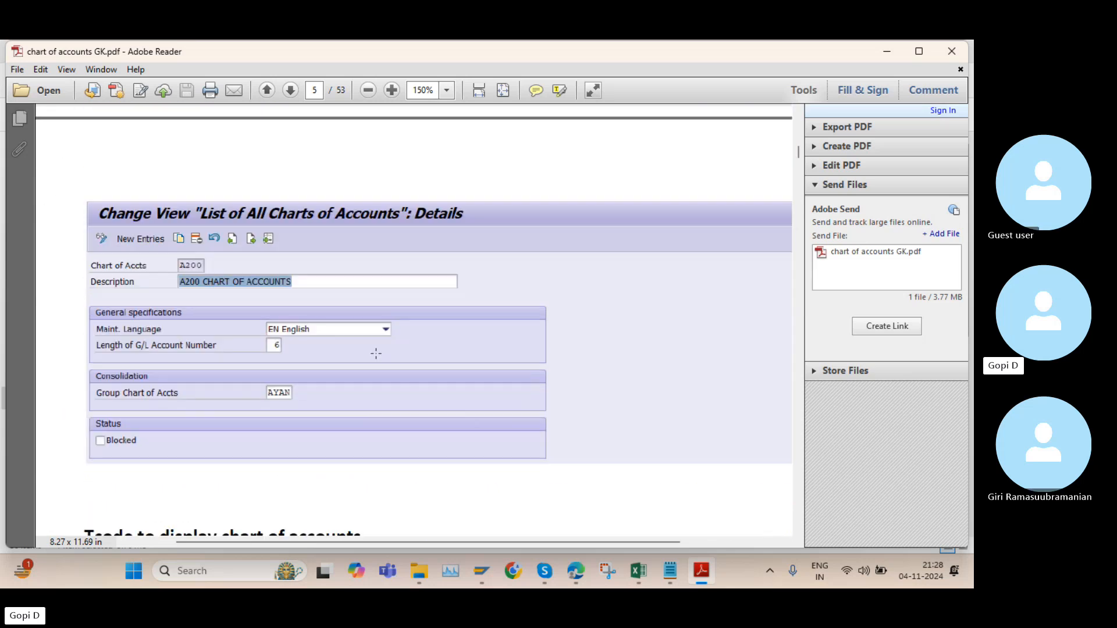
scroll(376, 361, up, 10)
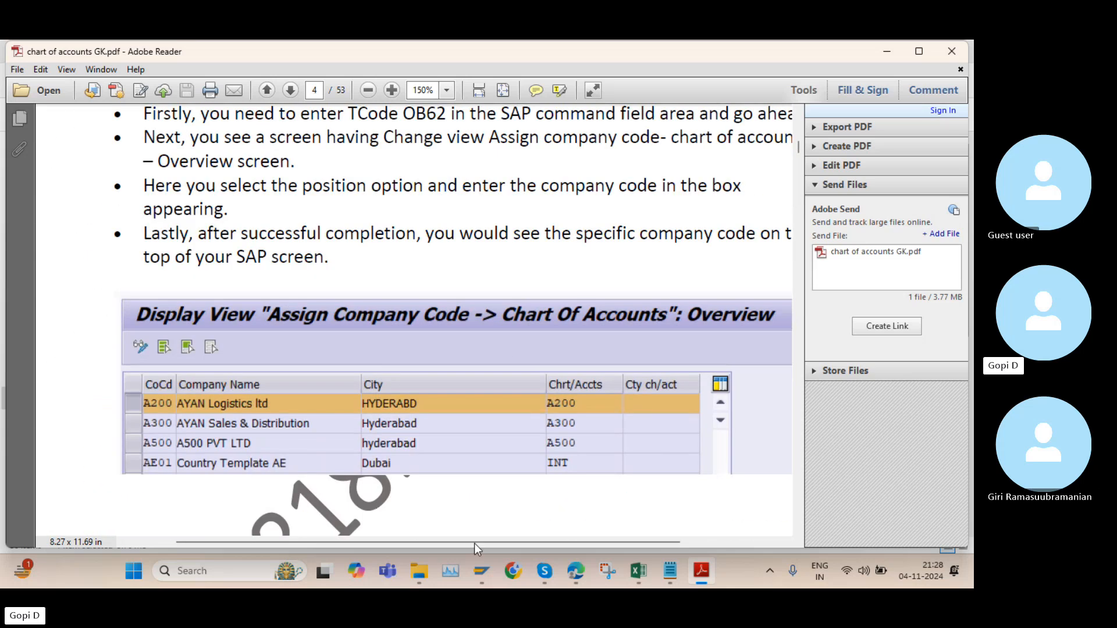
Switch to Skype, send the "chart of accounts GK" PDF in the meeting chat, and return to the PDF in Adobe Reader
mouse_move(547, 570)
click(526, 512)
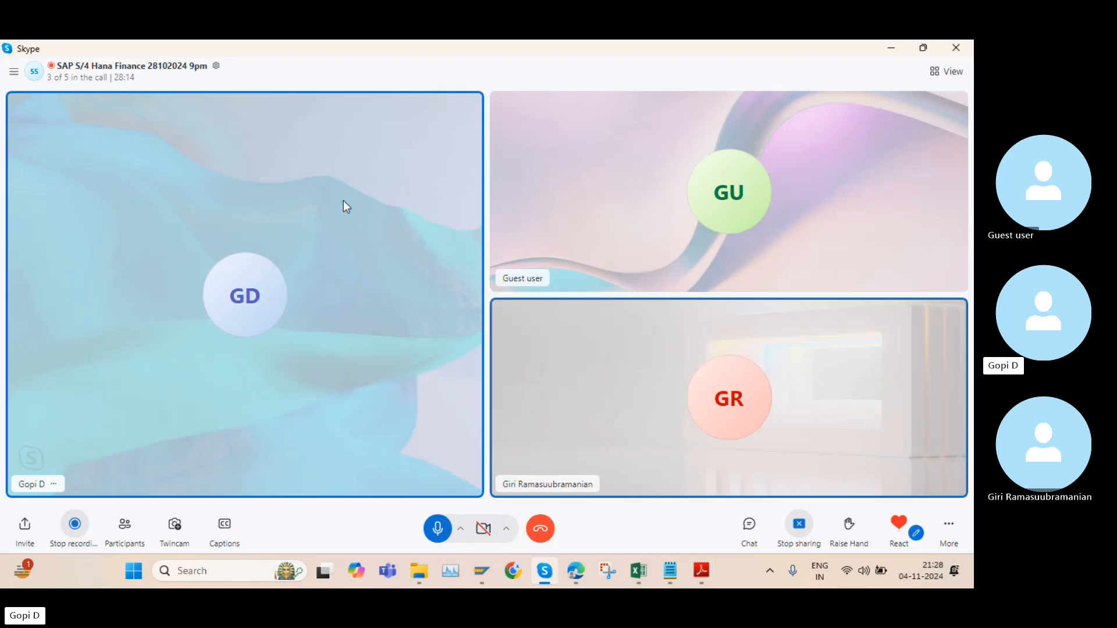
click(749, 526)
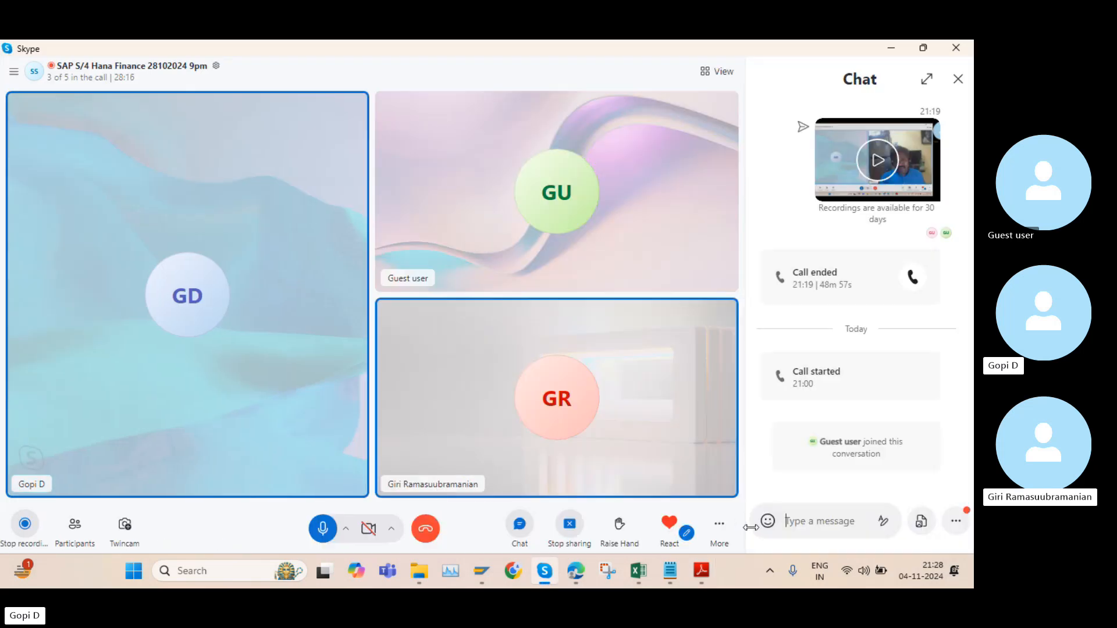
click(920, 522)
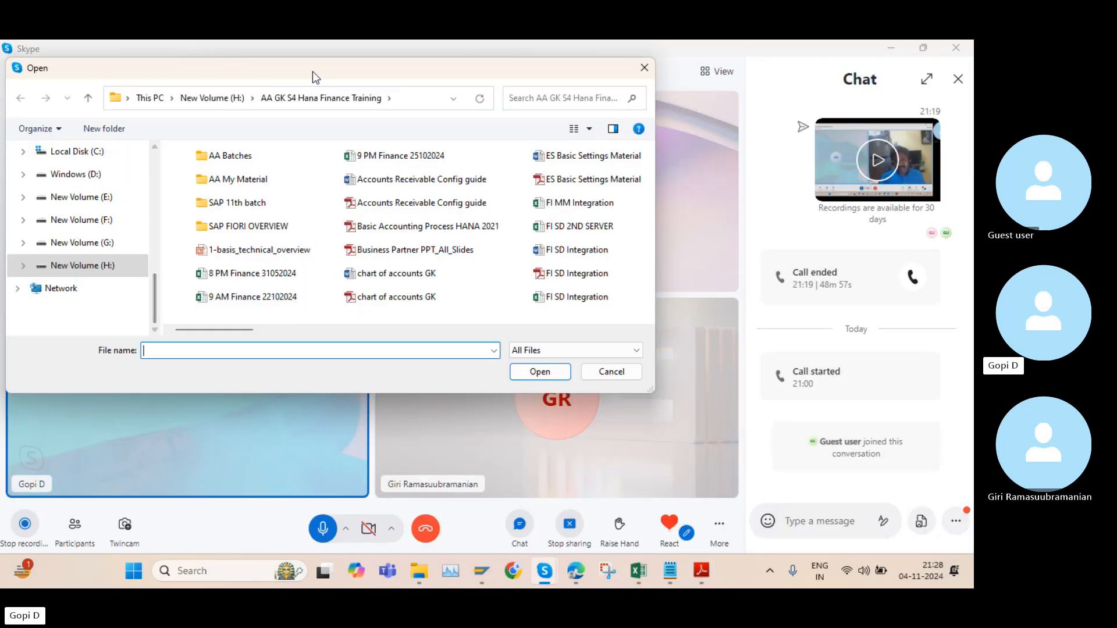
click(429, 297)
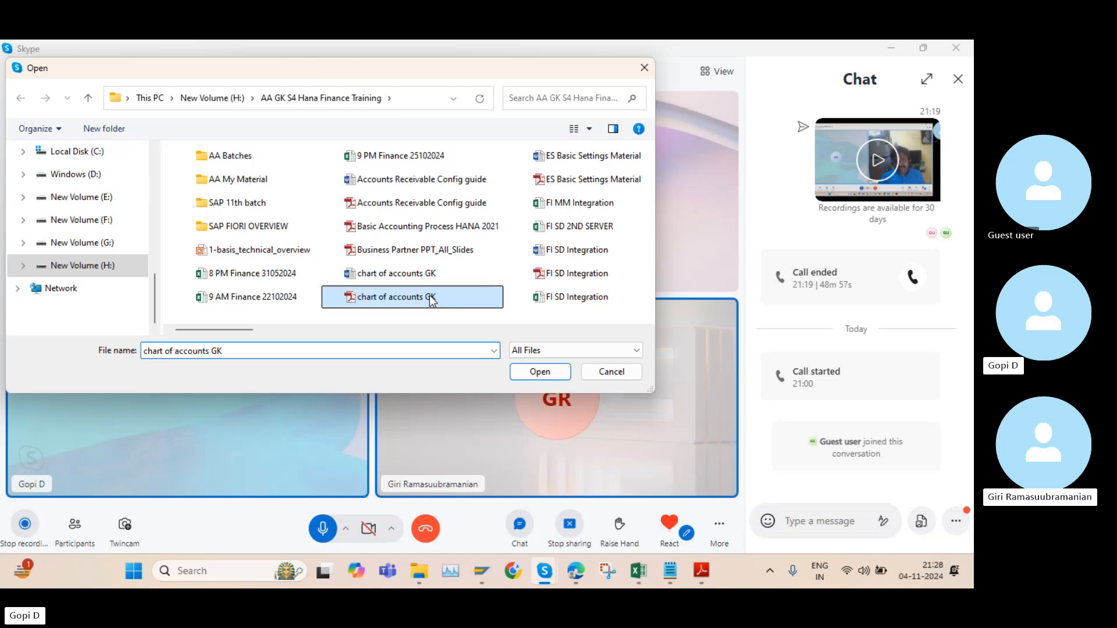
click(541, 372)
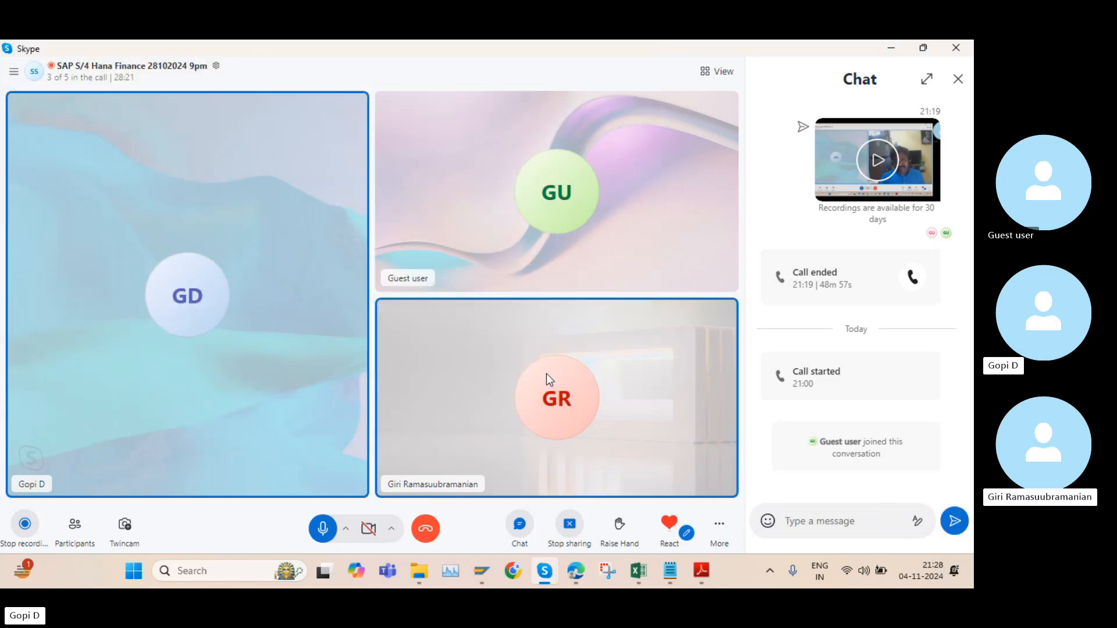
click(955, 528)
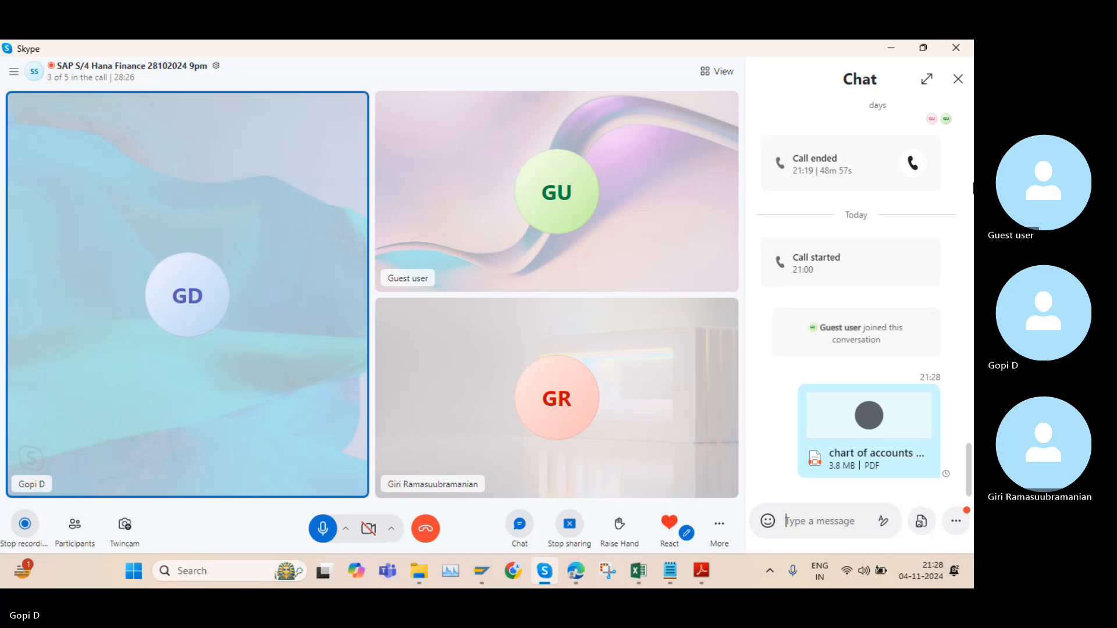
click(959, 80)
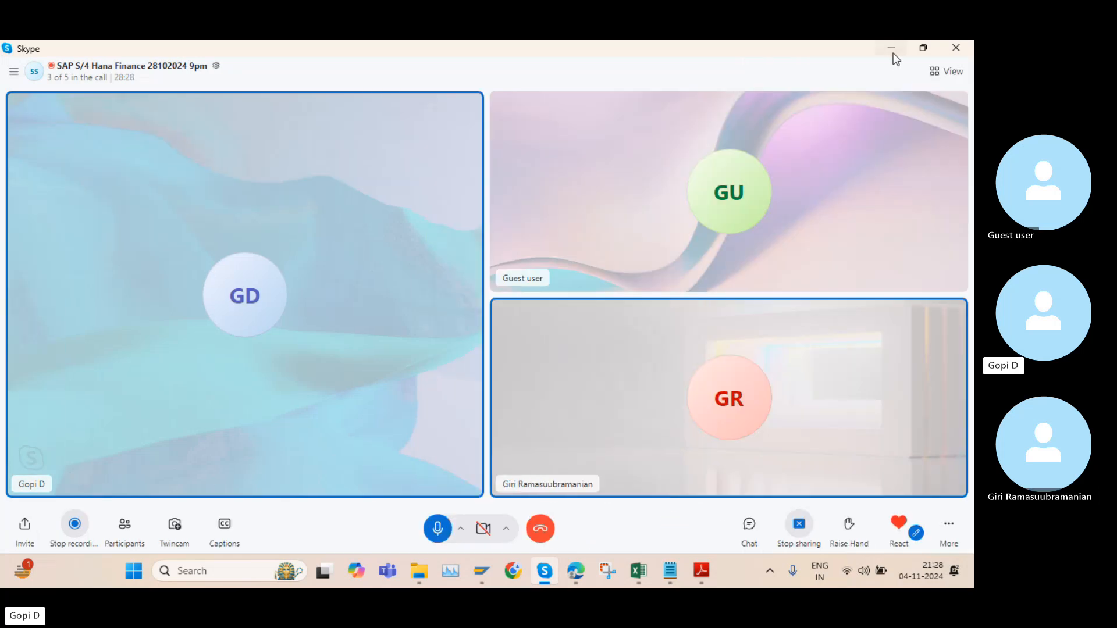
click(891, 49)
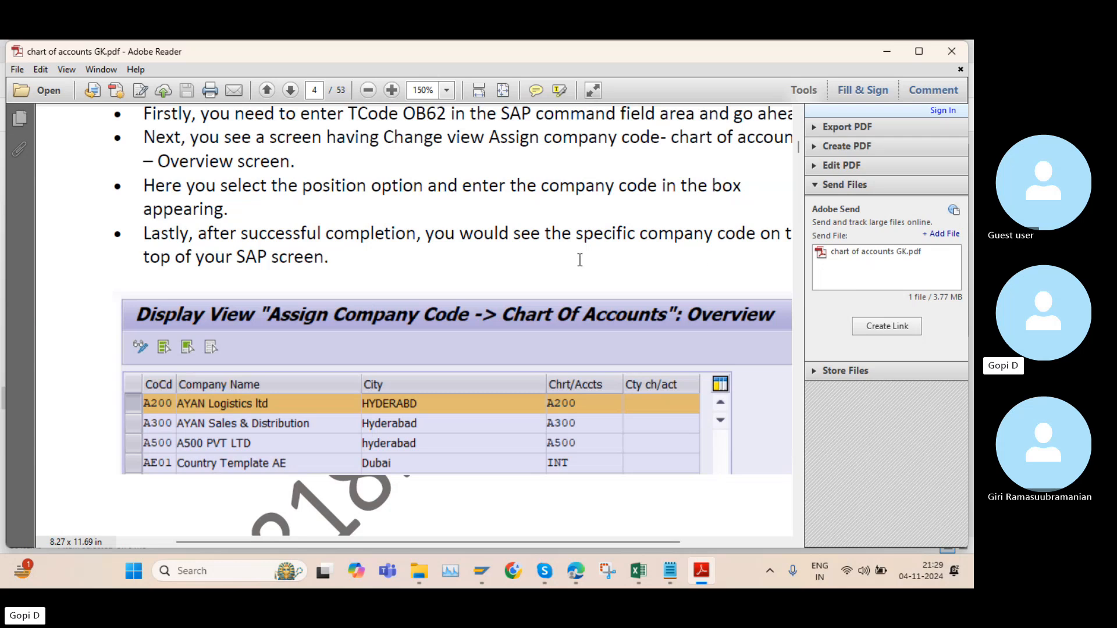
Review the required values and the ECC steps for defining a chart of accounts on pages 2 and 3
scroll(426, 255, up, 12)
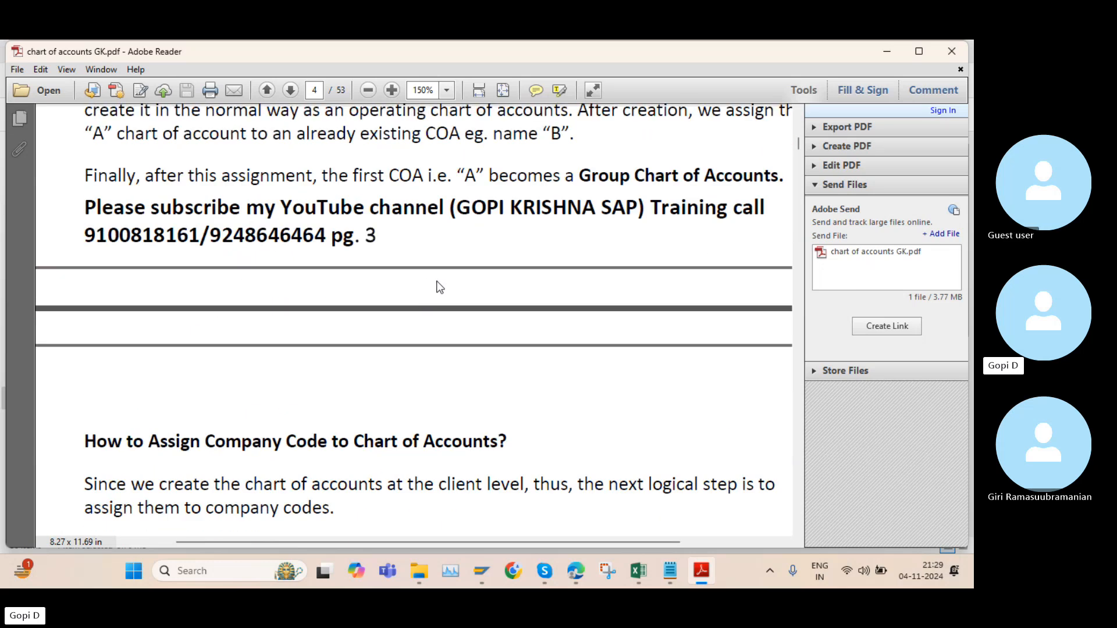
scroll(435, 279, up, 10)
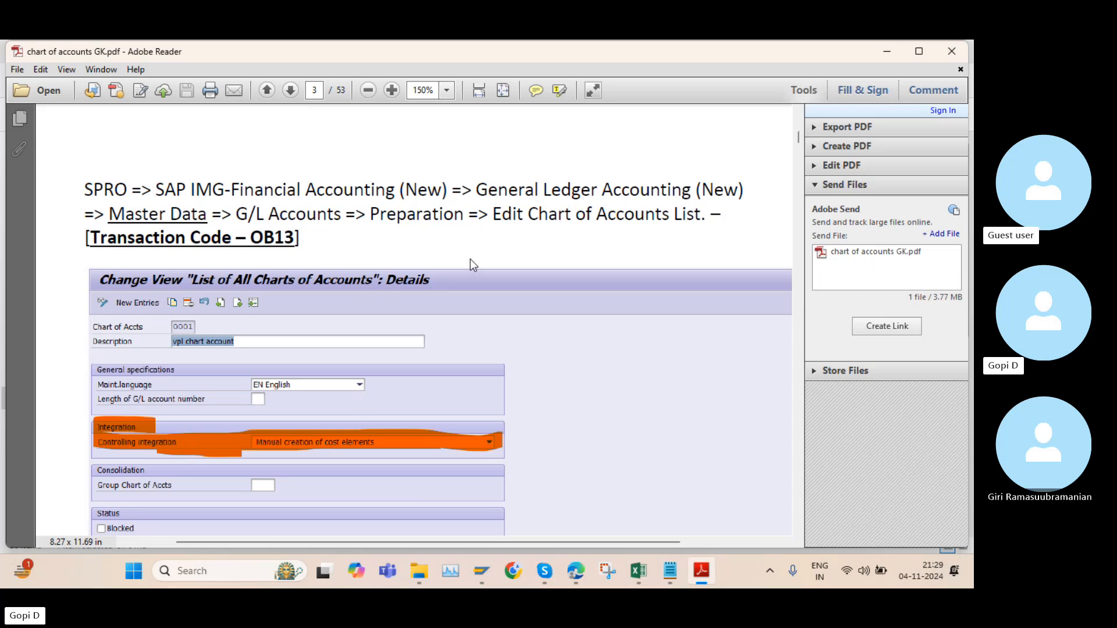
scroll(470, 265, up, 5)
scroll(480, 279, up, 8)
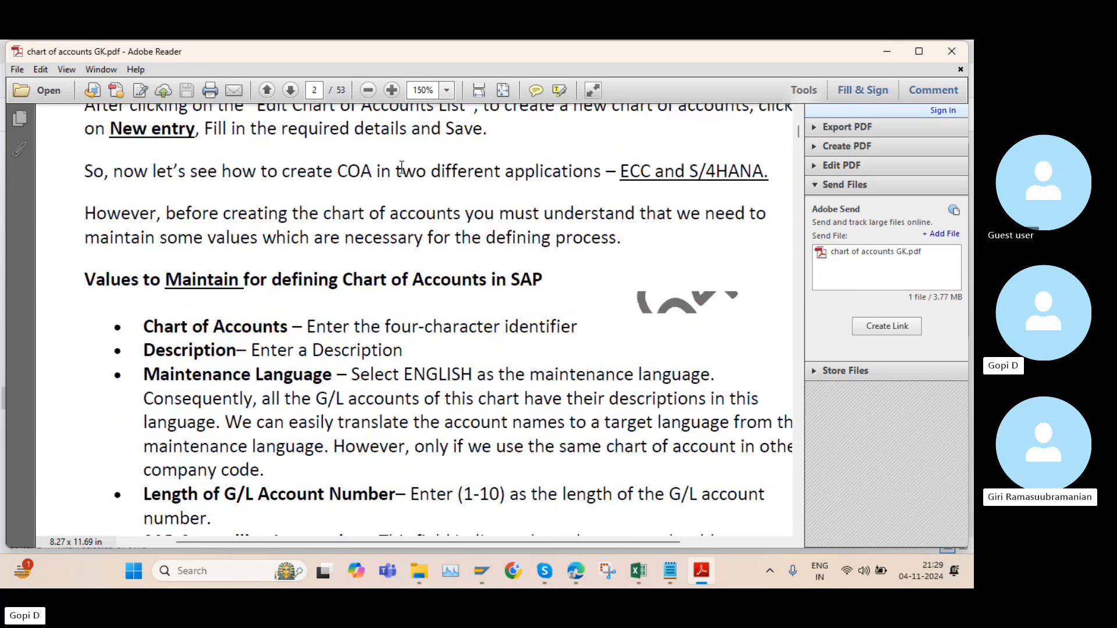
click(368, 91)
scroll(474, 345, down, 10)
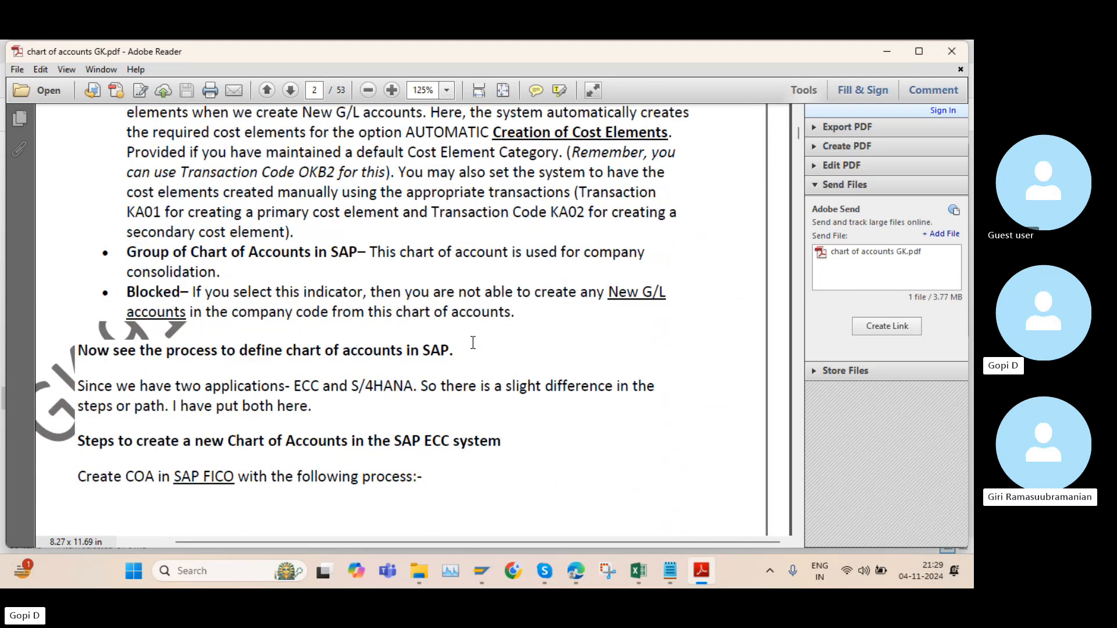
scroll(466, 347, down, 5)
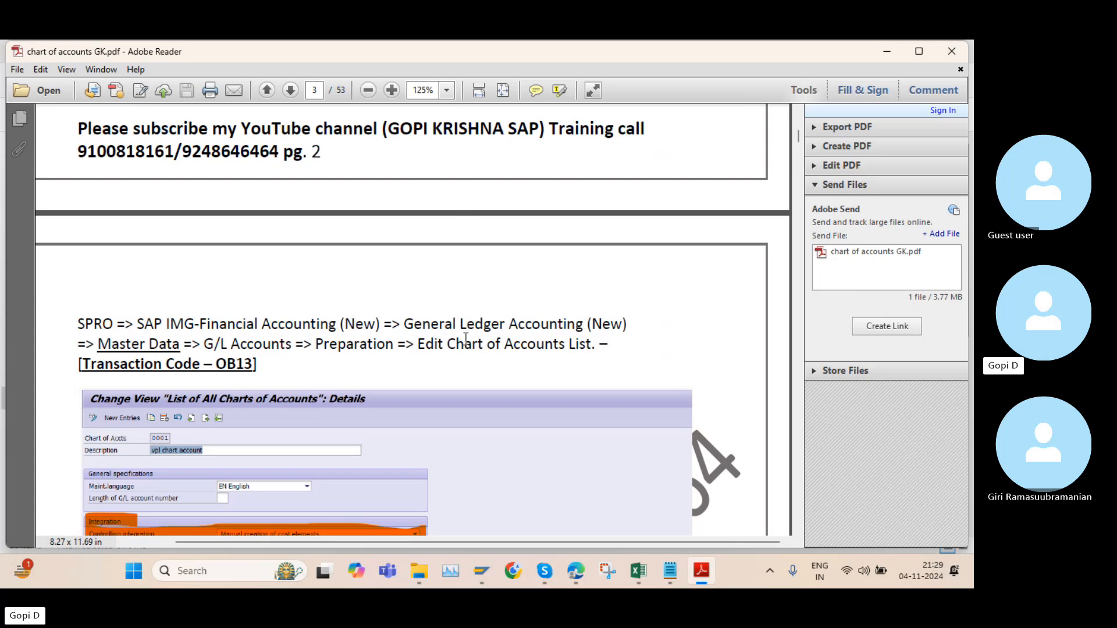
scroll(466, 340, down, 3)
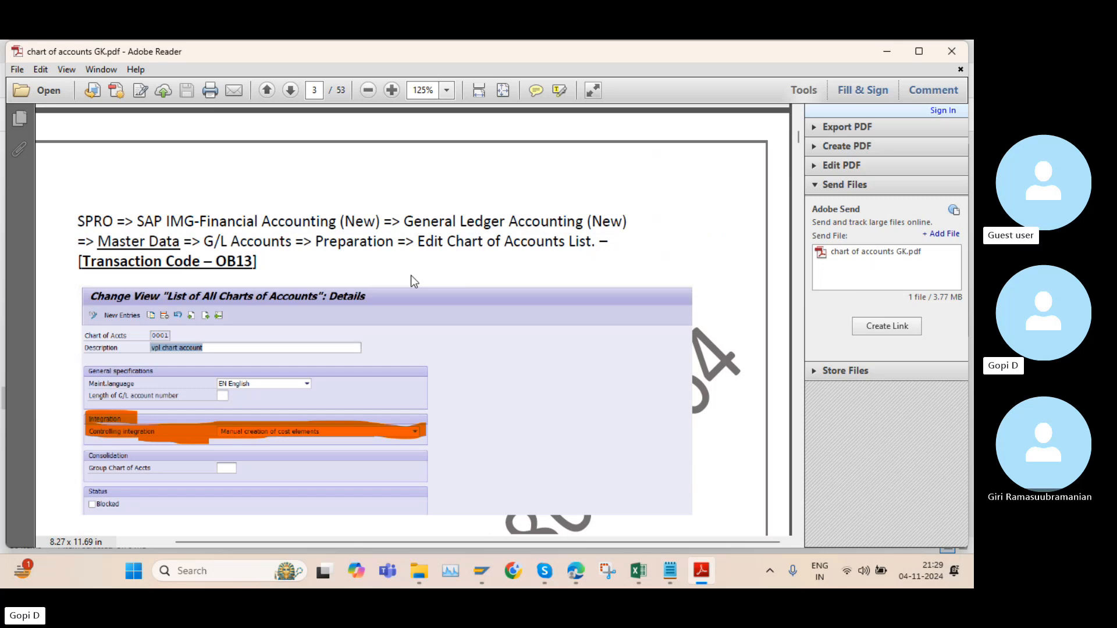
Review the chart of accounts types and the introduction on page 1 of the PDF
scroll(412, 279, up, 10)
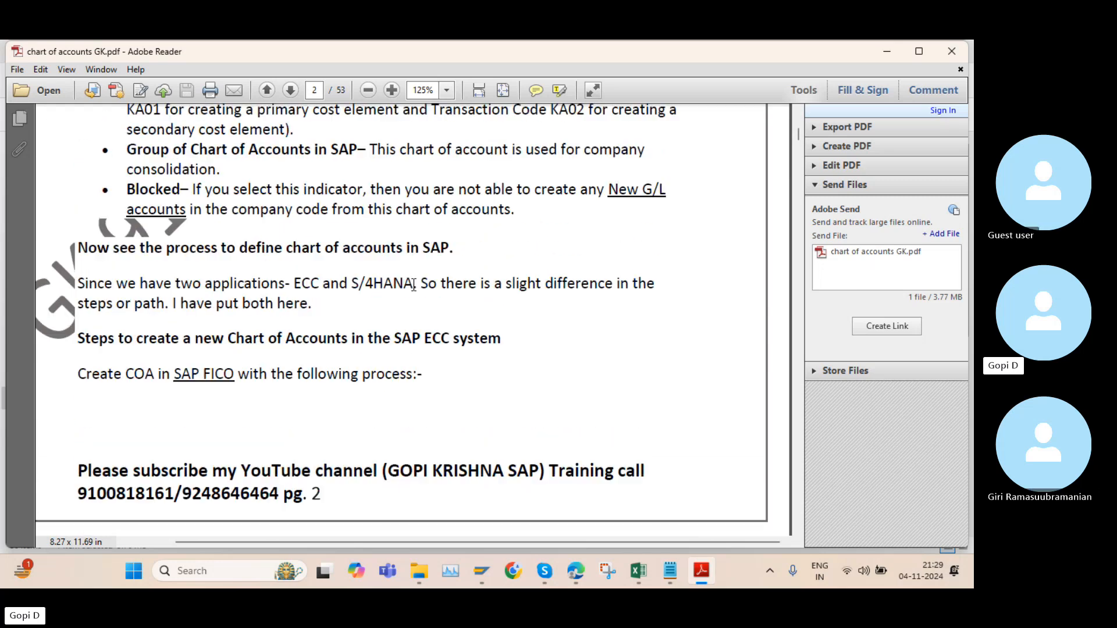
scroll(413, 285, up, 15)
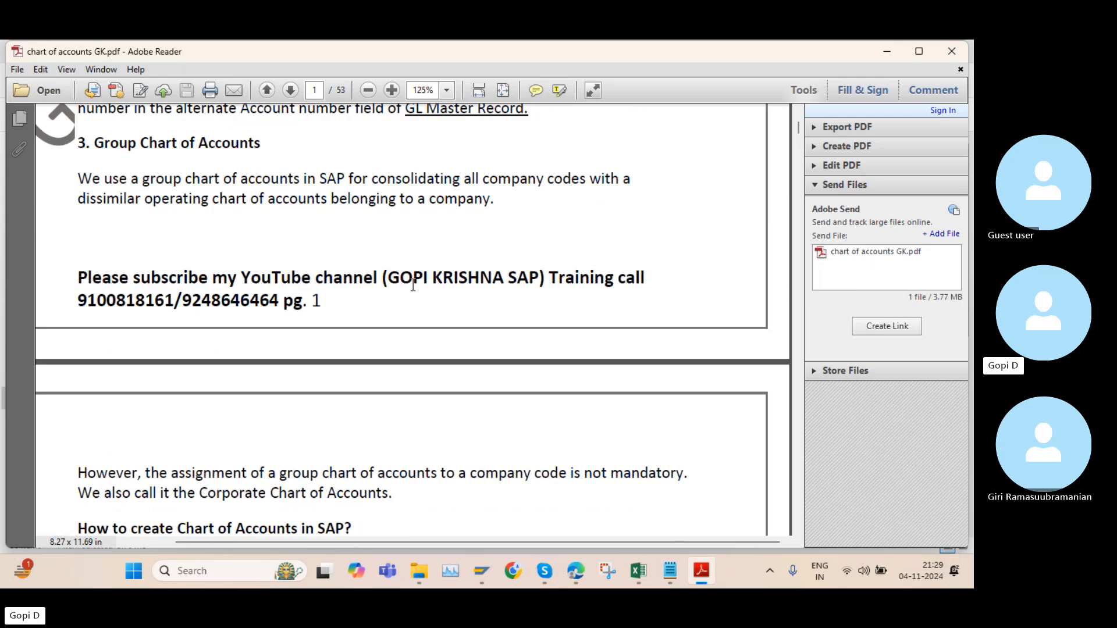
scroll(413, 285, up, 10)
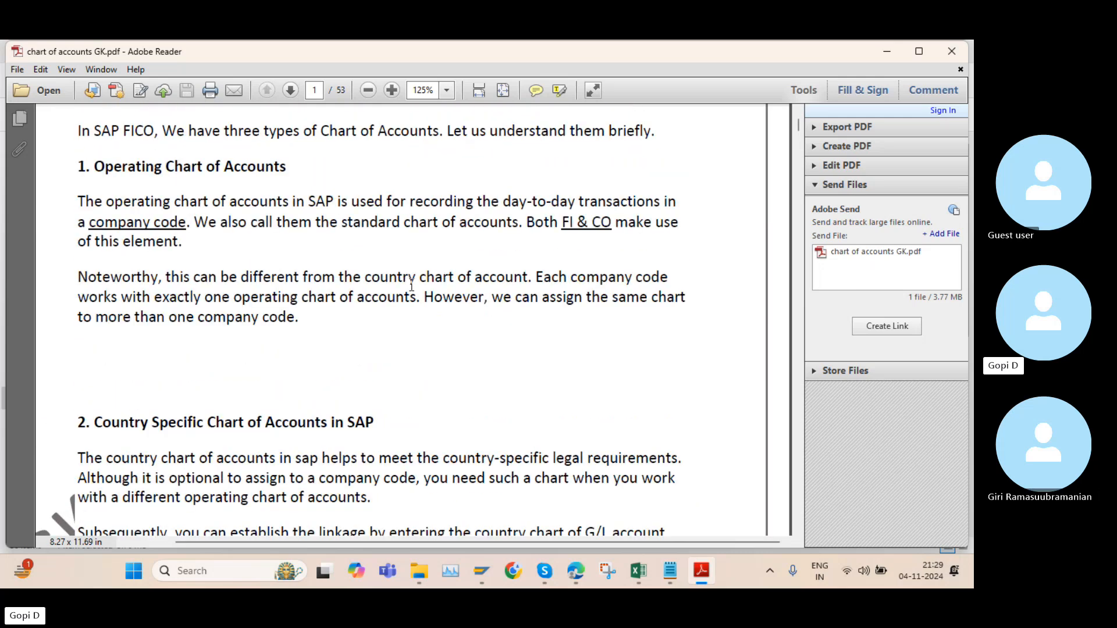
scroll(412, 285, up, 3)
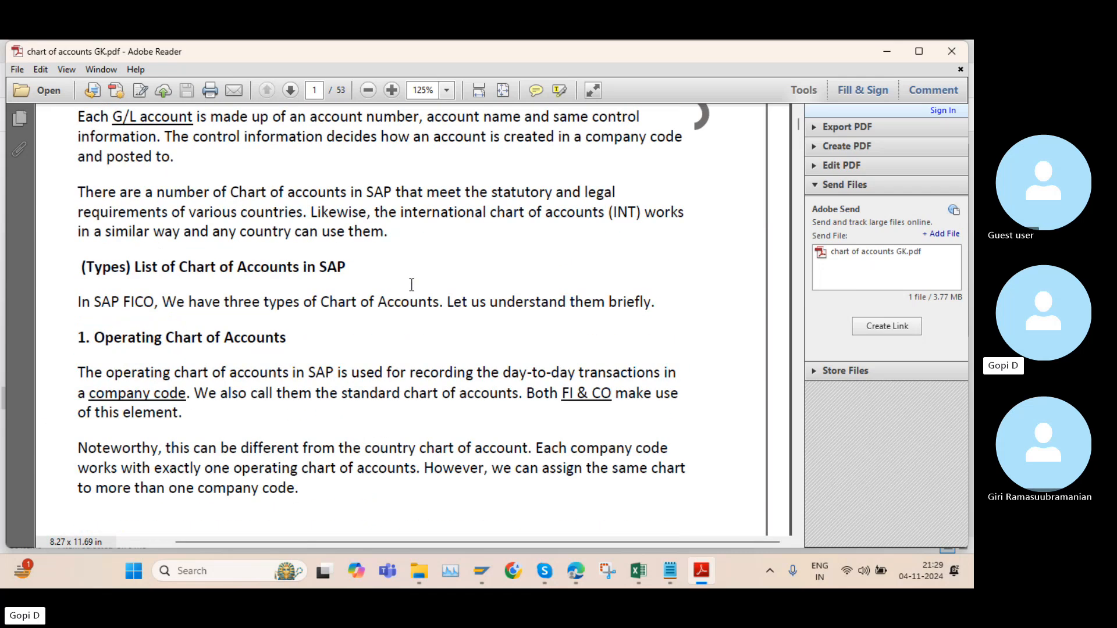
scroll(412, 285, up, 4)
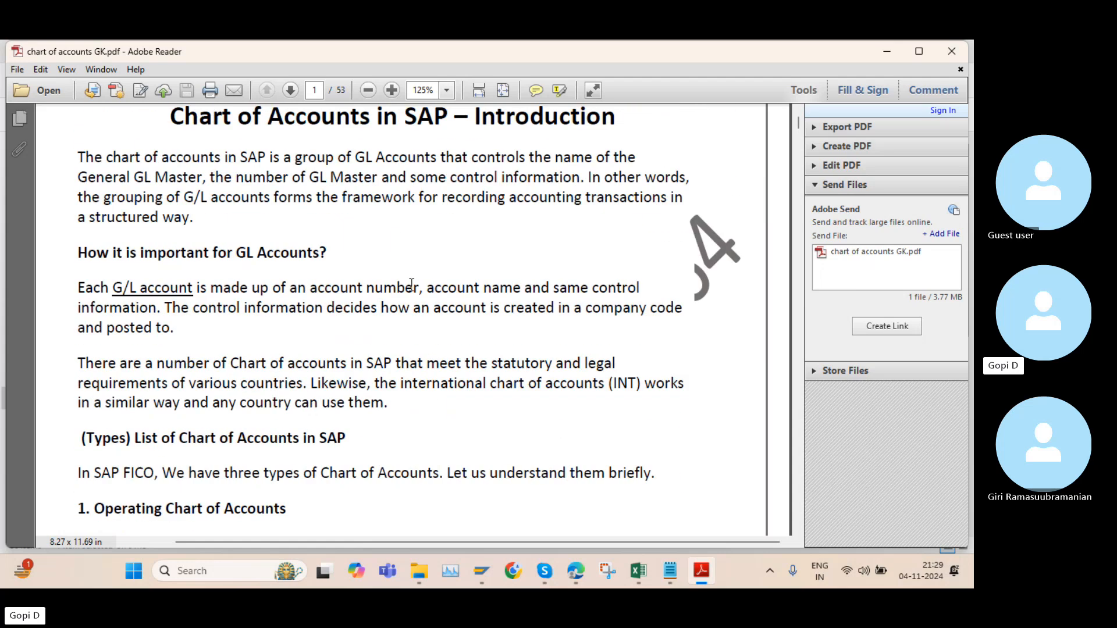
Switch to the open SAP Easy Access session, try to open the chart of accounts transaction, and dismiss the error dialogs
scroll(415, 292, down, 15)
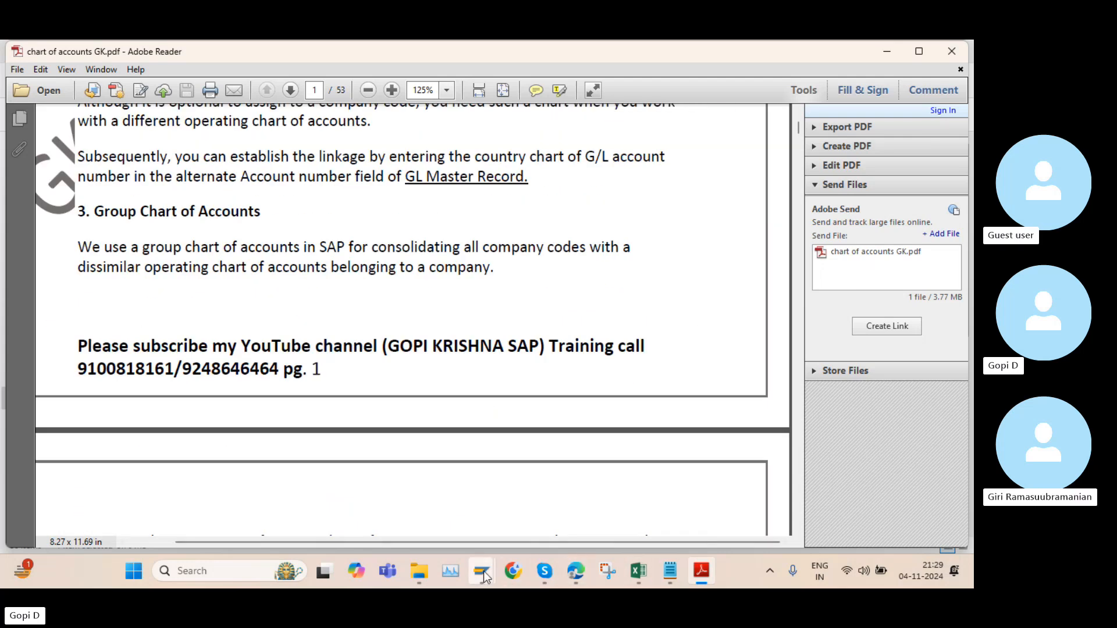
mouse_move(485, 556)
click(539, 497)
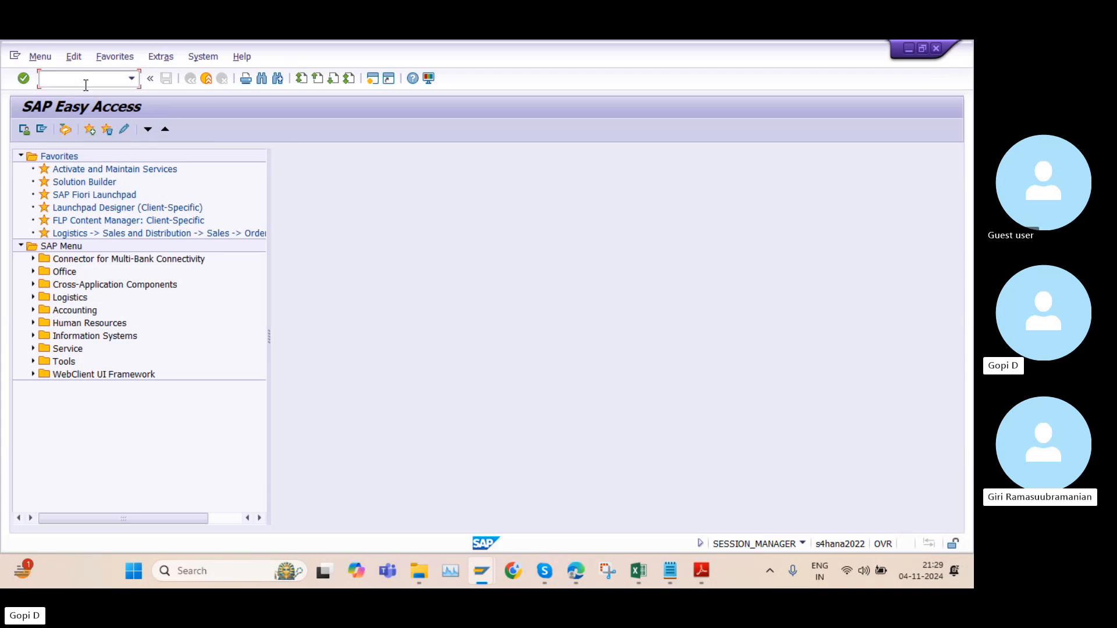
text(OB13)
key(Return)
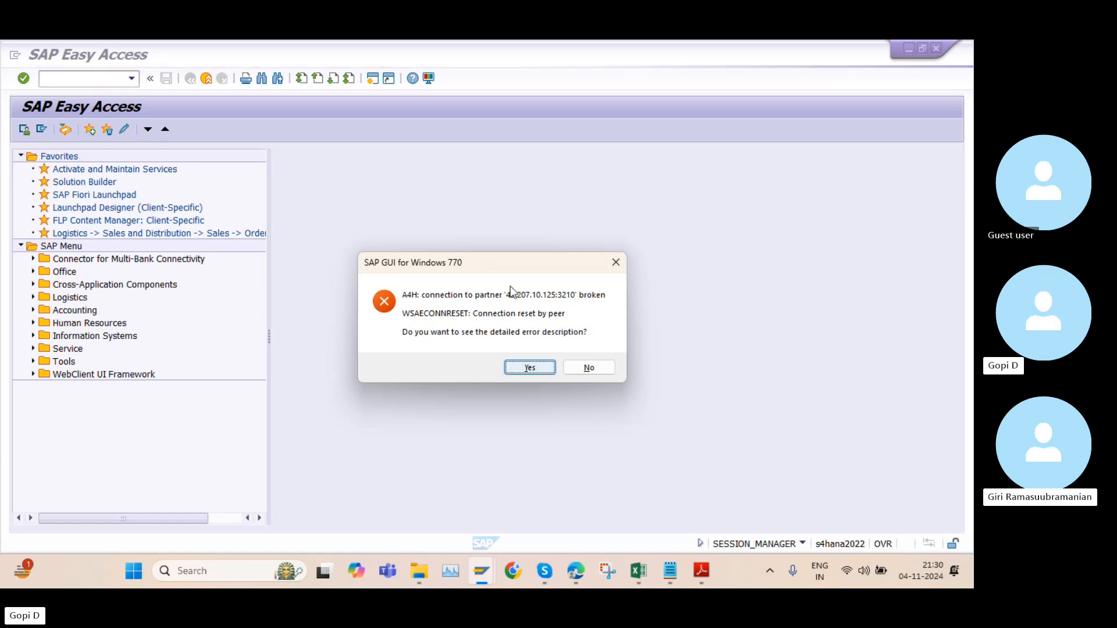
click(535, 369)
click(594, 415)
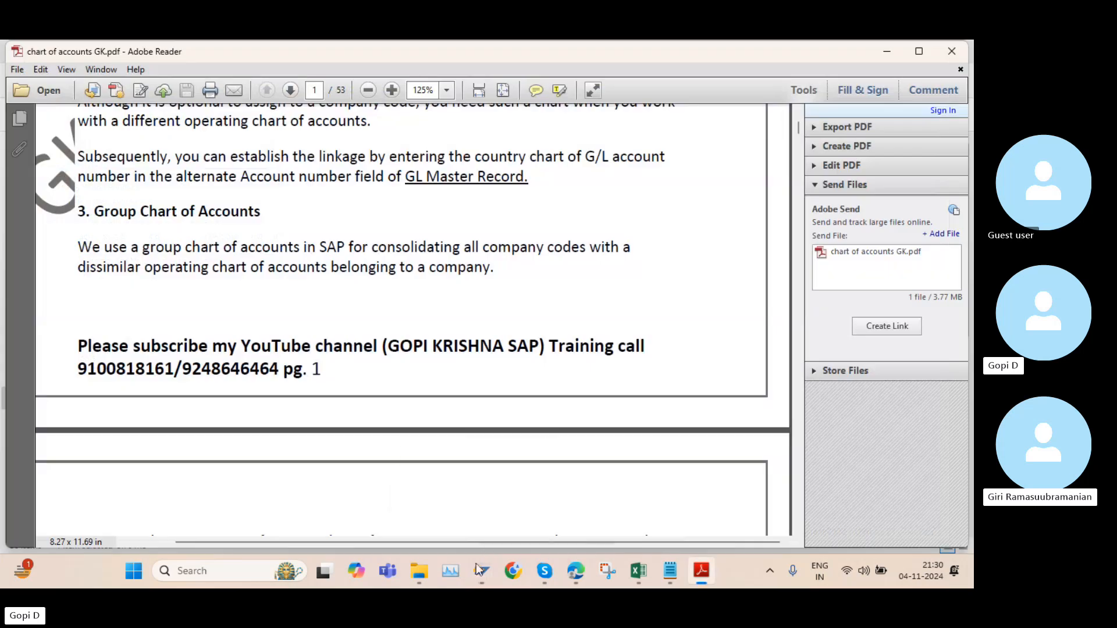
Log on to the SAP S4 Hana 2022 connection in client 100 with the user ID and the account password
click(480, 558)
double_click(295, 260)
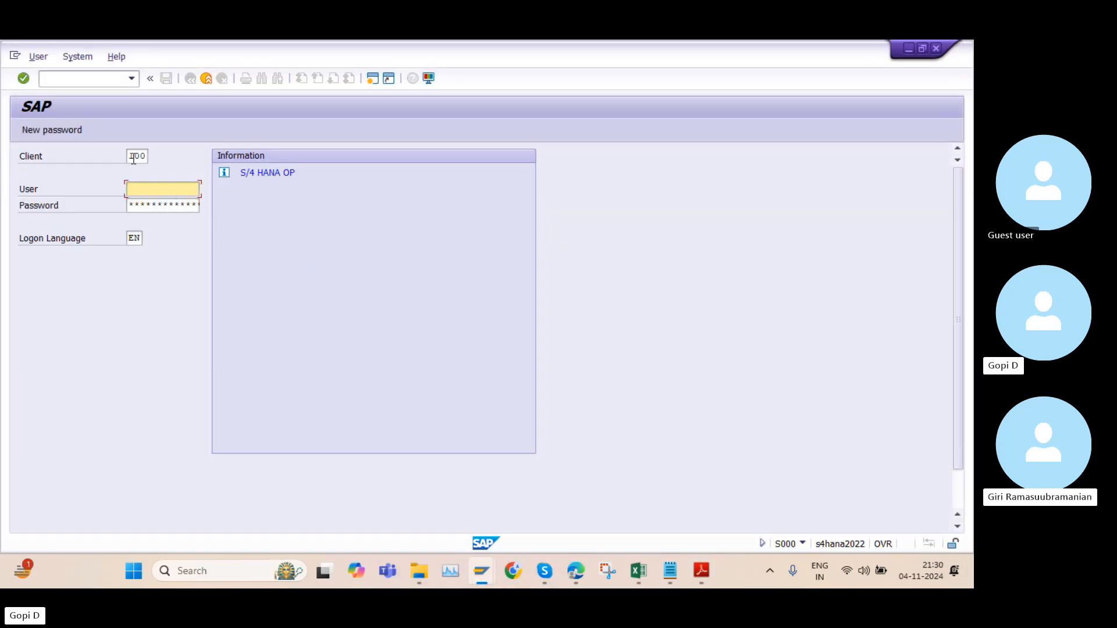
click(151, 187)
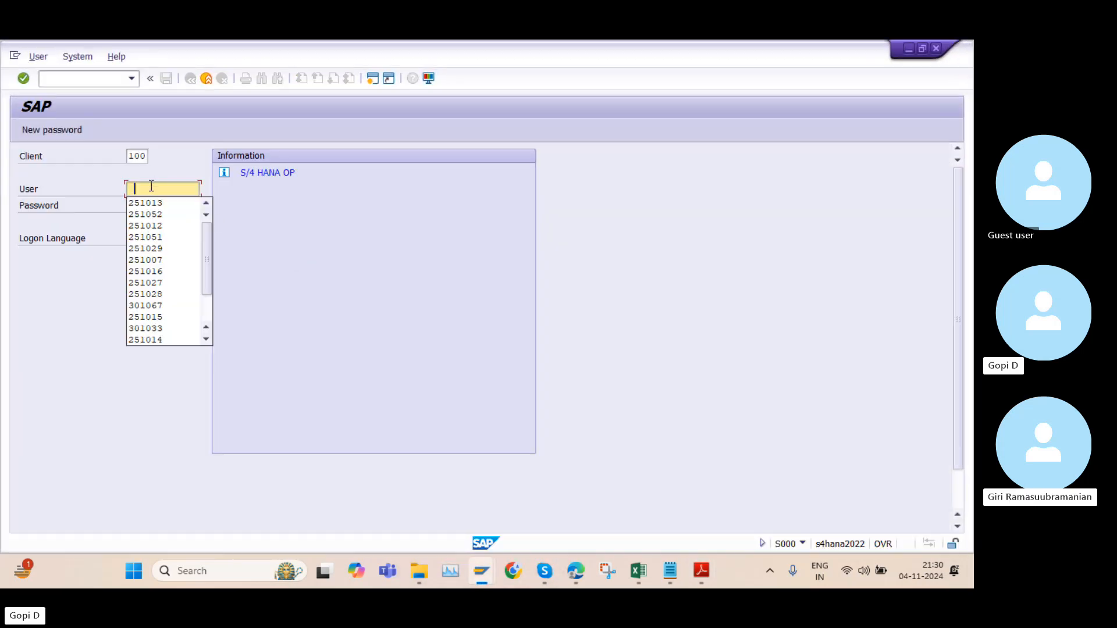
double_click(151, 205)
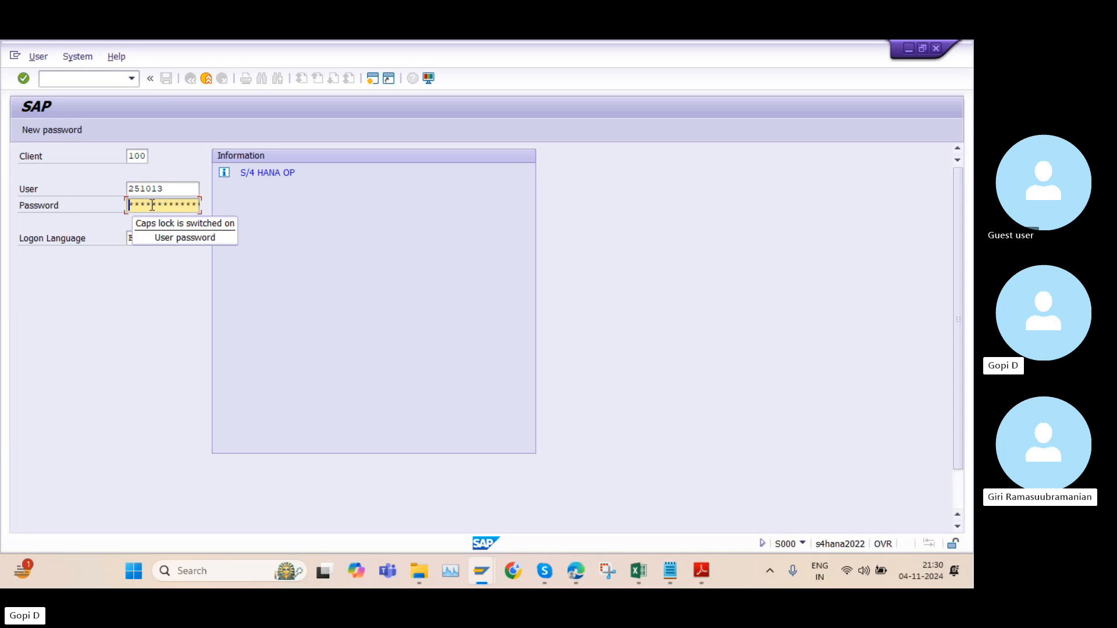
text(*)
key(Caps_Lock)
text(**)
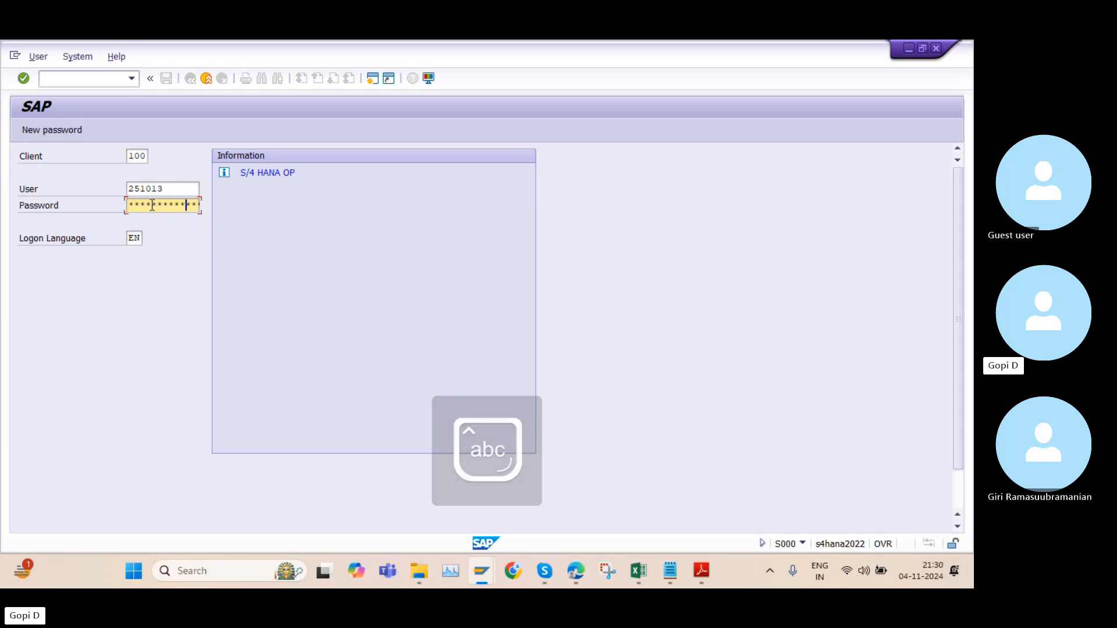
key(Return)
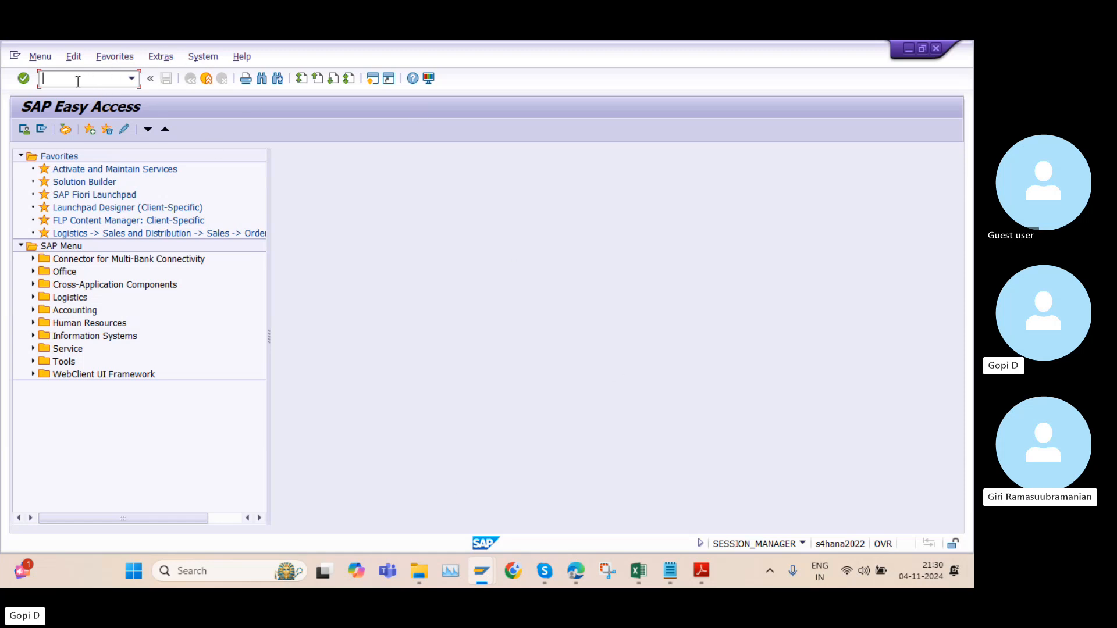
Open transaction OB13 and start a new entry in the list of all charts of accounts
key(Caps_Lock)
text(OB13)
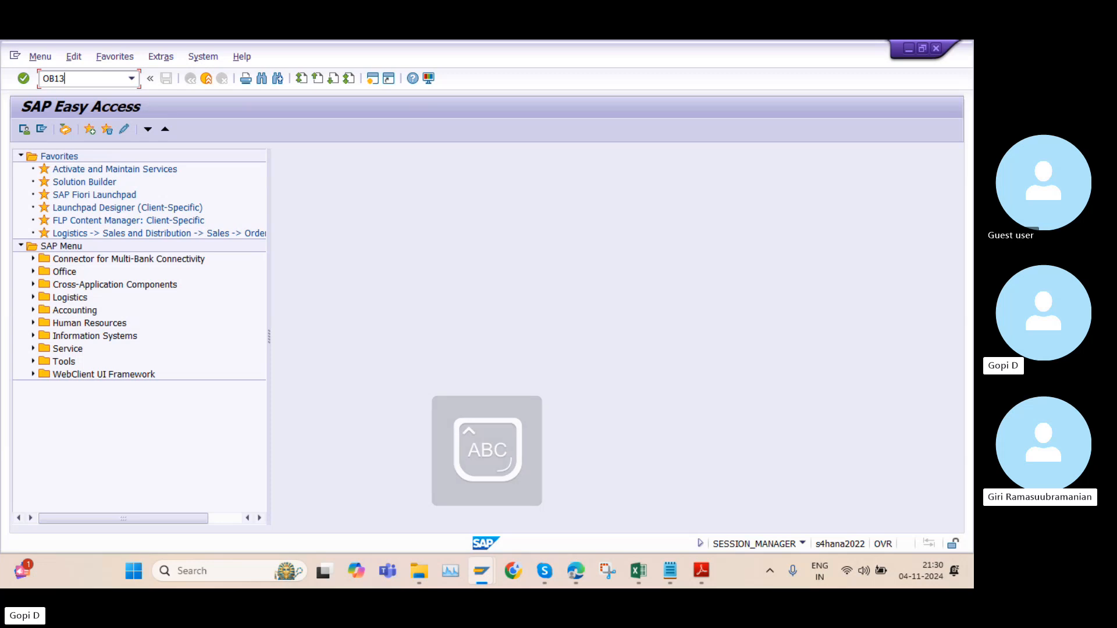
key(Return)
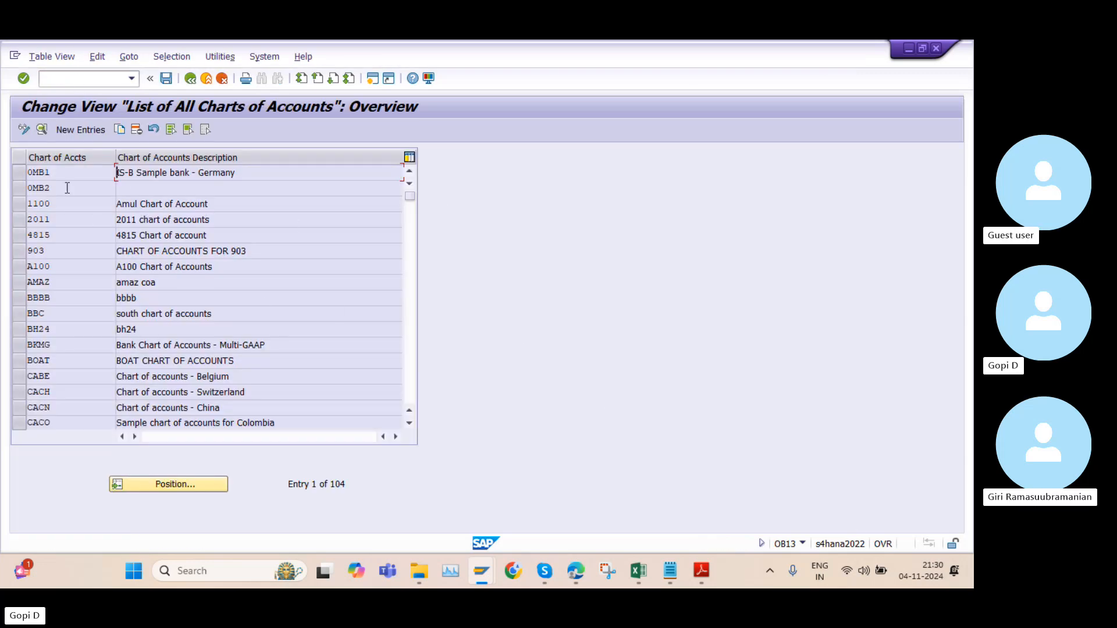
click(71, 131)
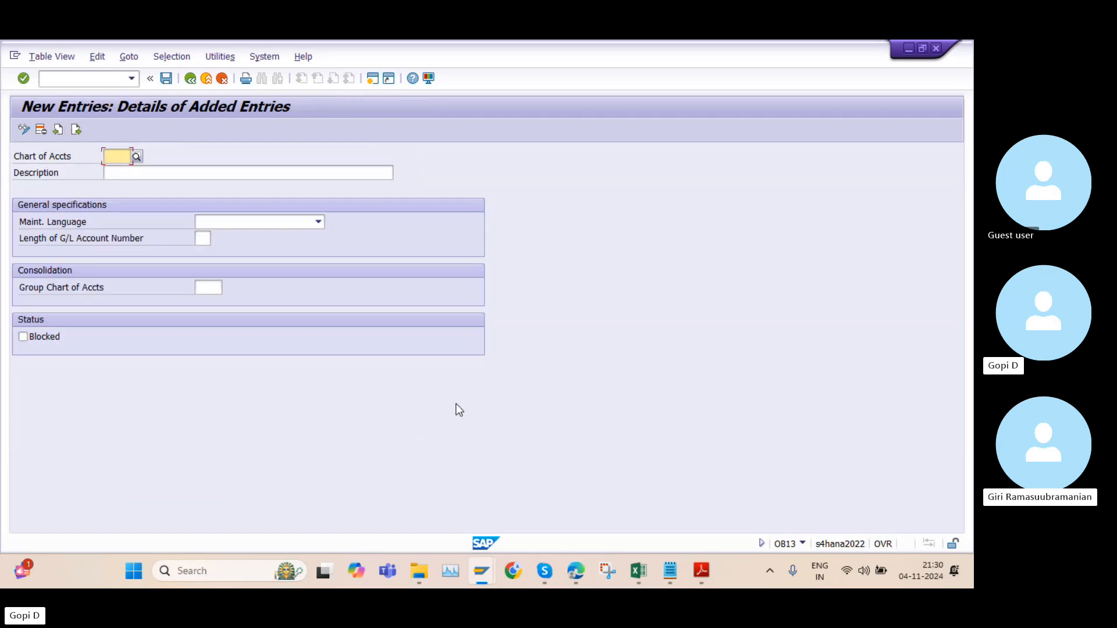
Switch to the "9 PM Finance 25102024" workbook in Excel and clear the input values in D2:D21 on the GL sheet
click(630, 577)
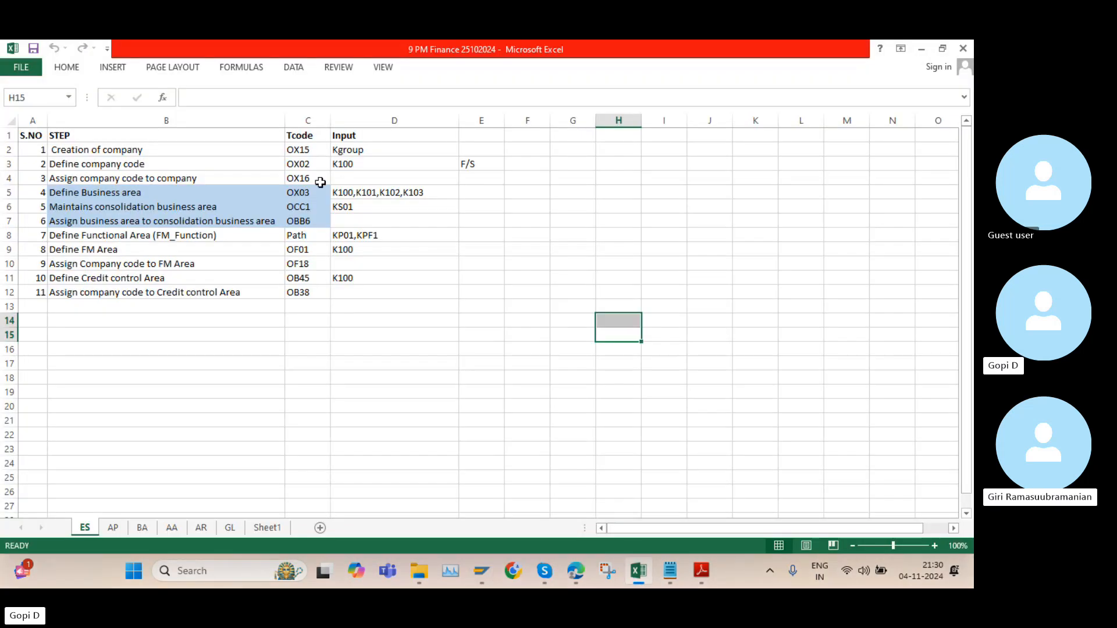
click(359, 166)
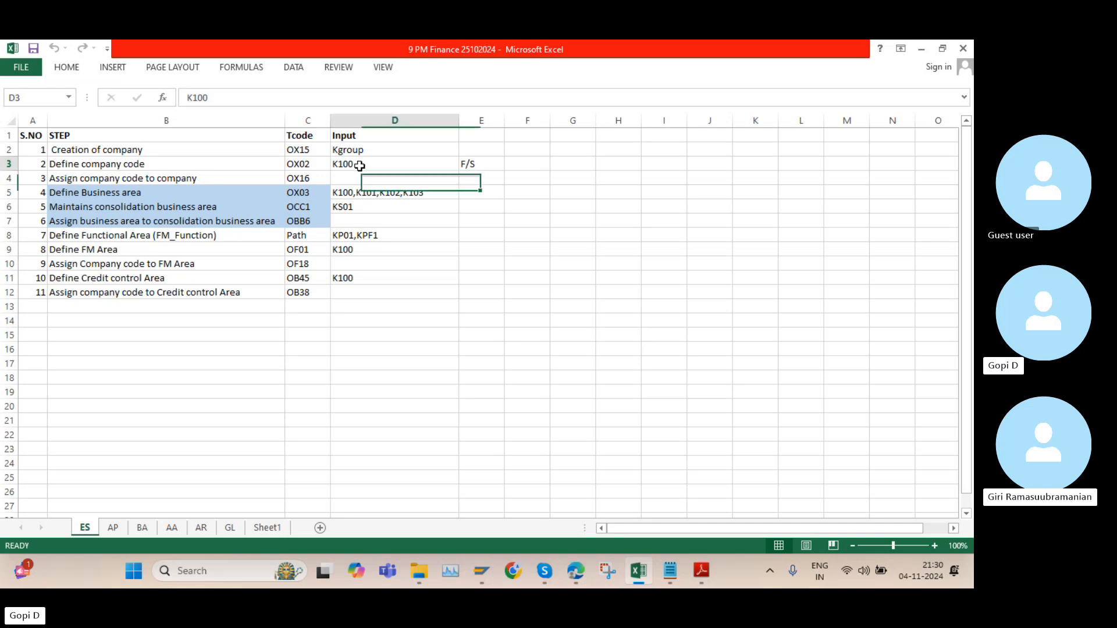
click(231, 528)
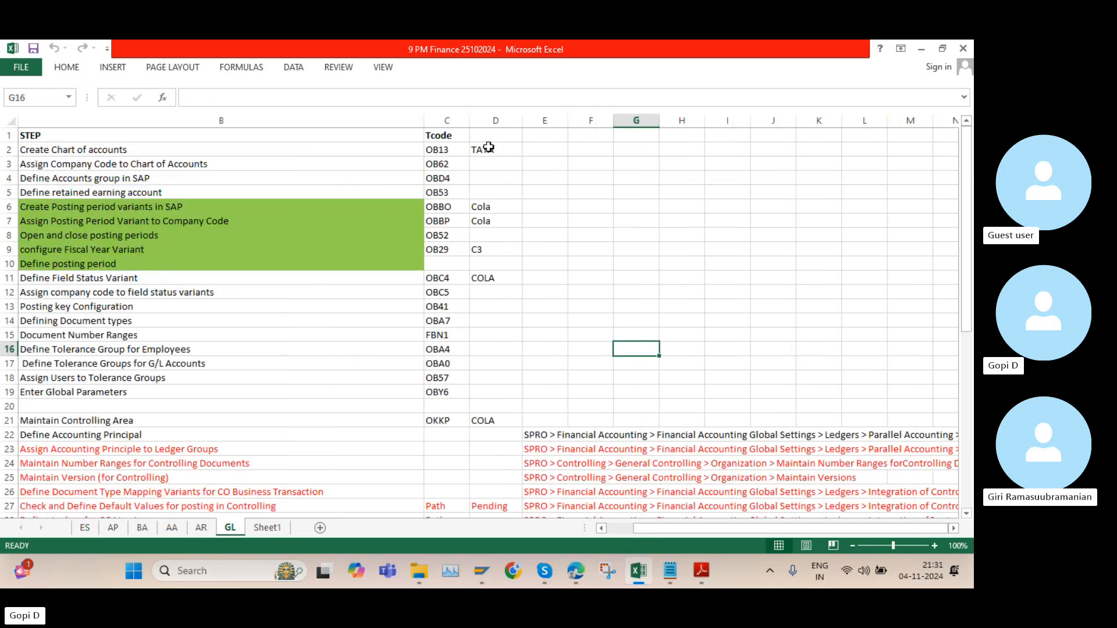
drag(488, 147, 503, 422)
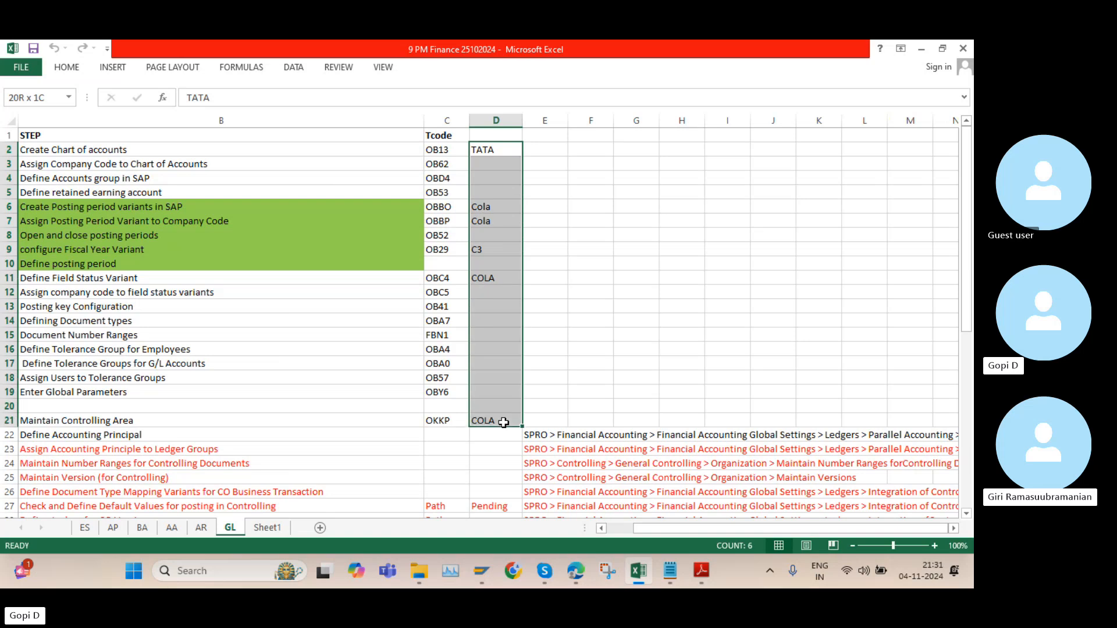
key(Delete)
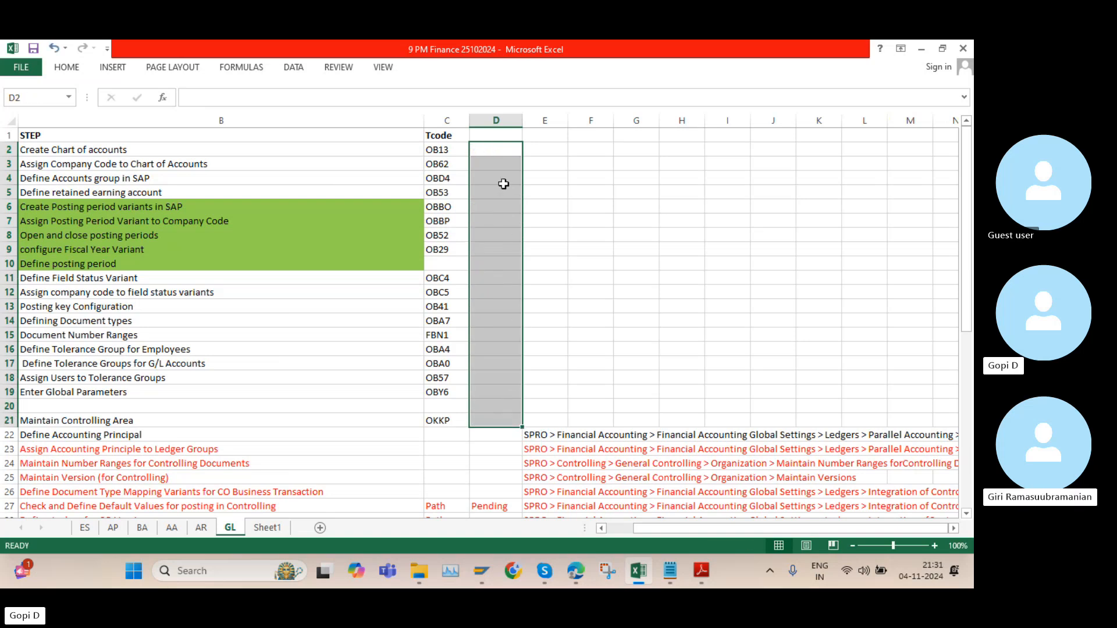
click(494, 150)
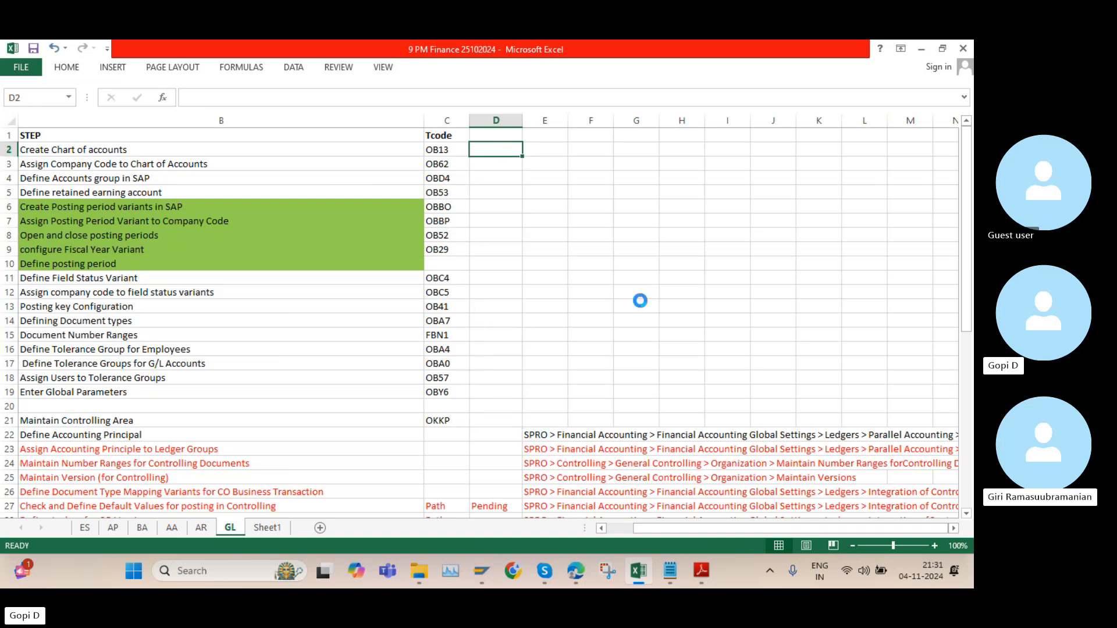
Return to the new entry form in SAP and set the chart of accounts code to K100
mouse_move(487, 572)
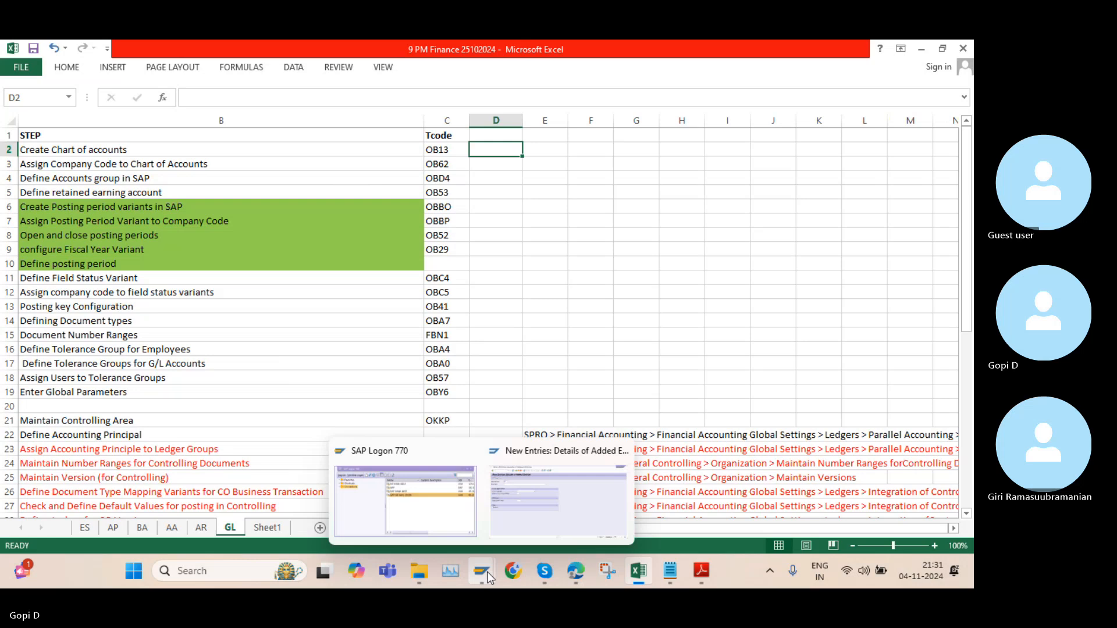
click(518, 474)
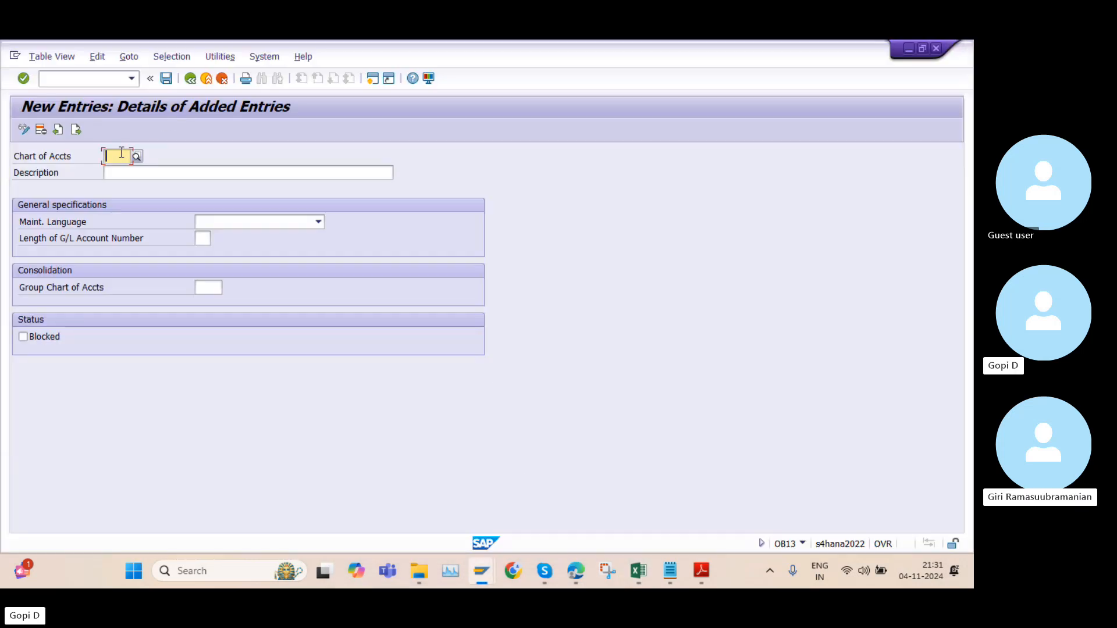
text(K100)
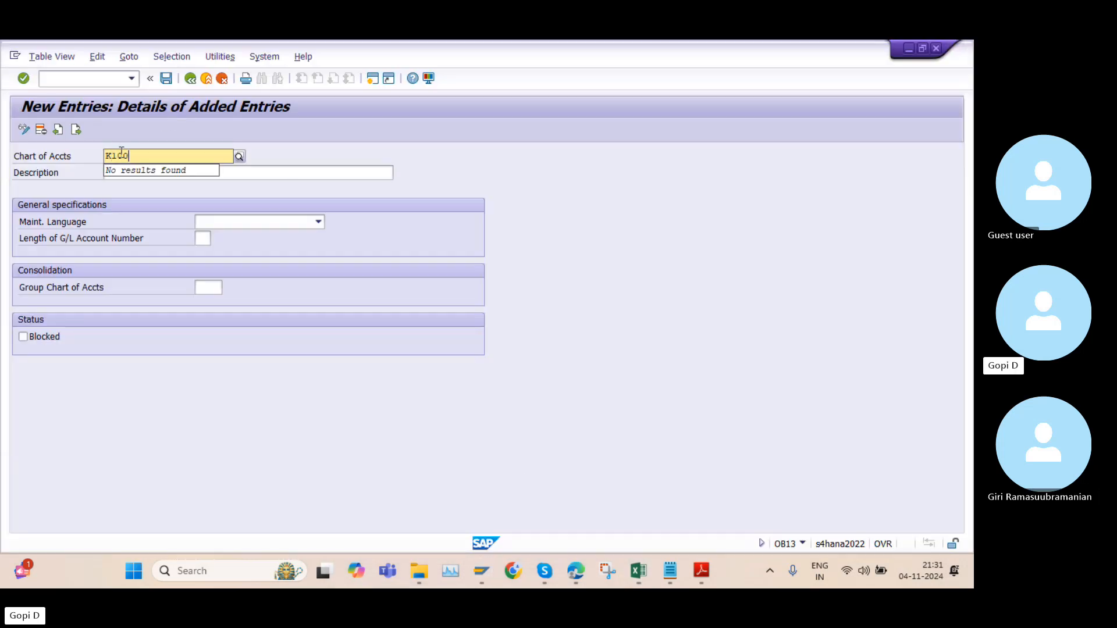
click(282, 157)
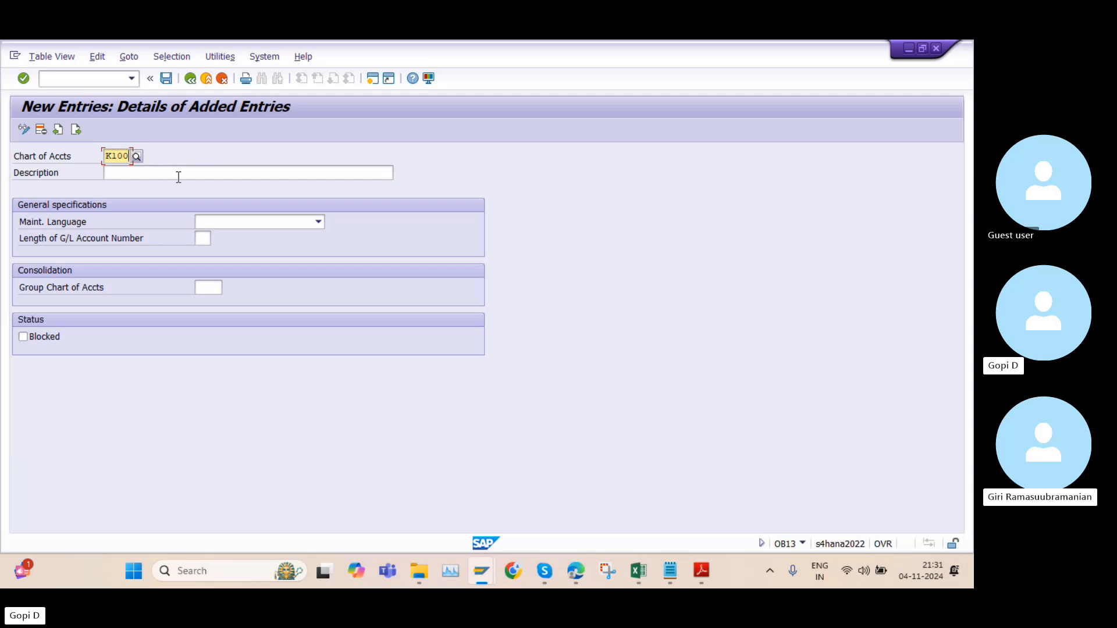
Enter "K100 Chart of accounts" as the description of the new chart of accounts
click(187, 172)
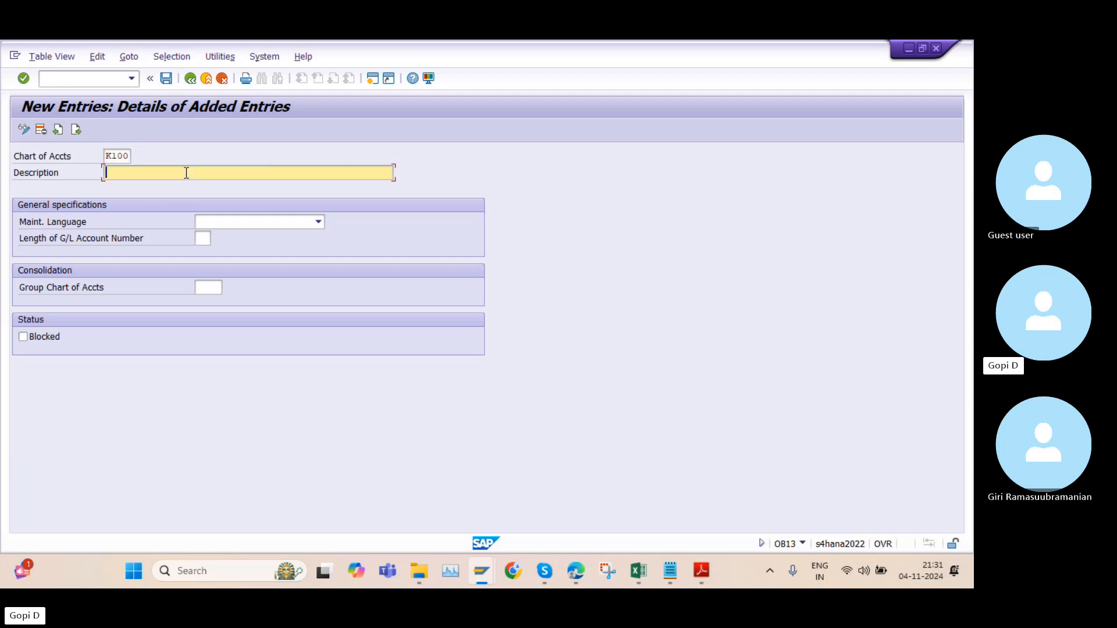
text(K)
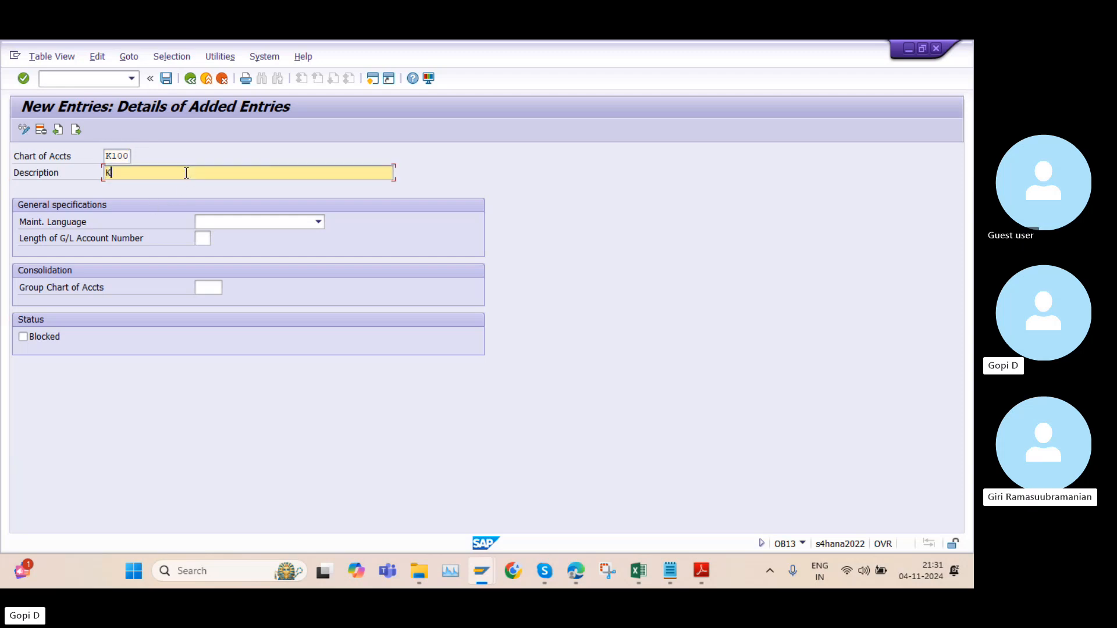
text(100)
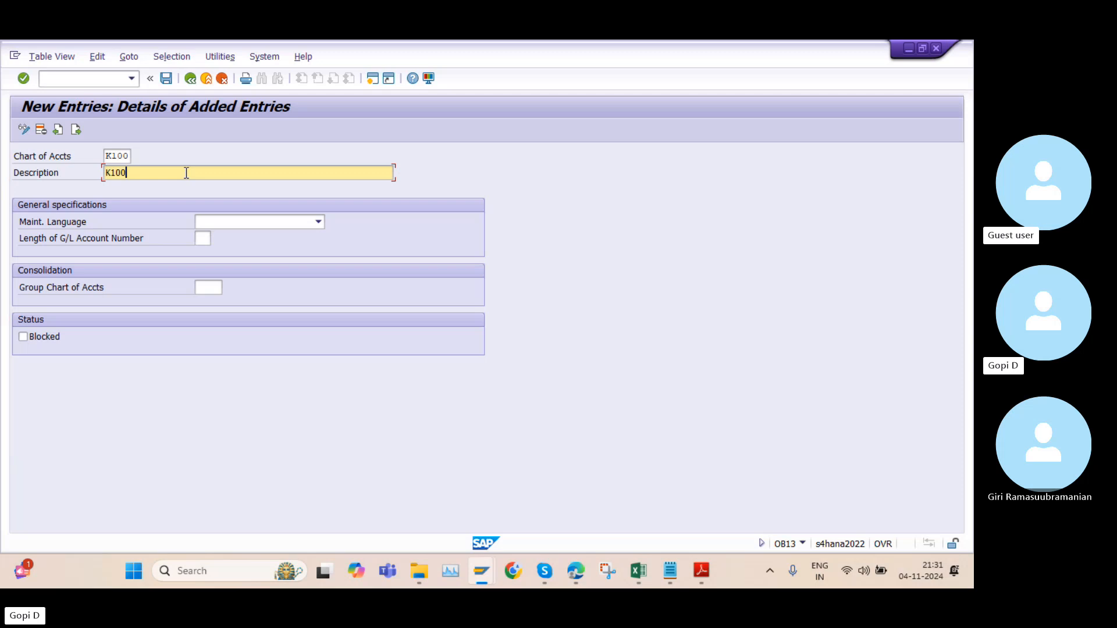
text( CH)
key(Caps_Lock)
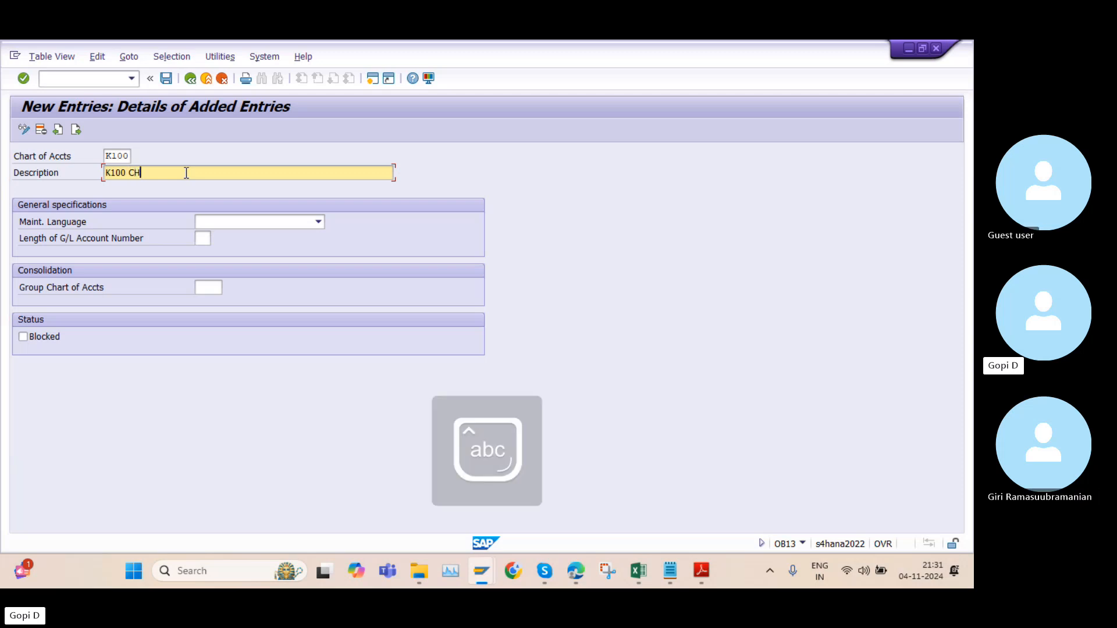
text(art)
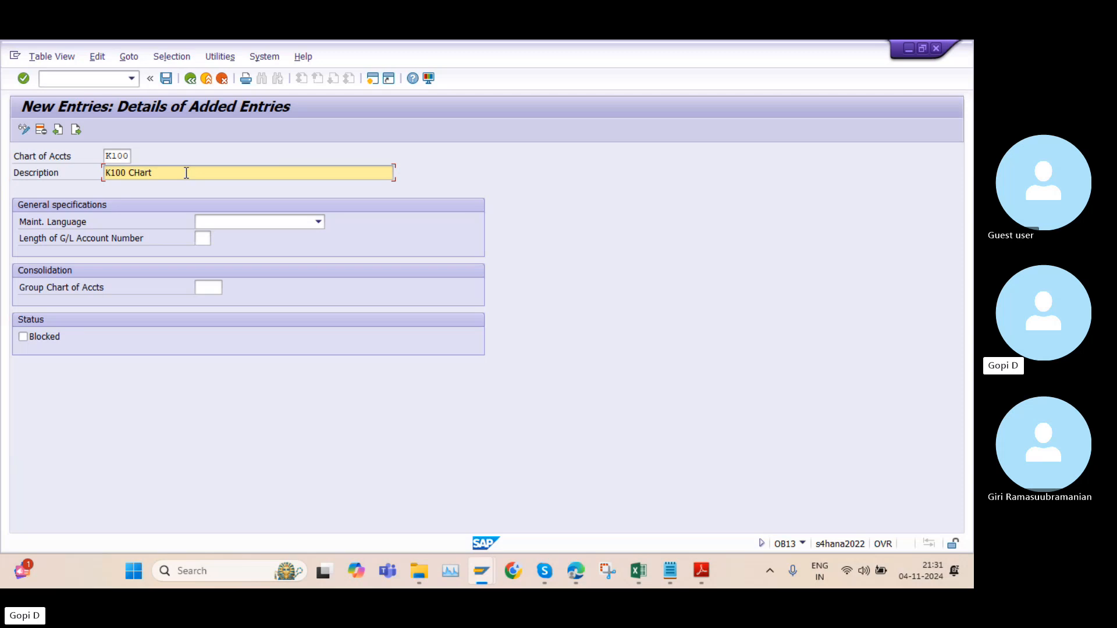
key(BackSpace)
key(BackSpace)
key(BackSpace)
key(BackSpace)
text(h)
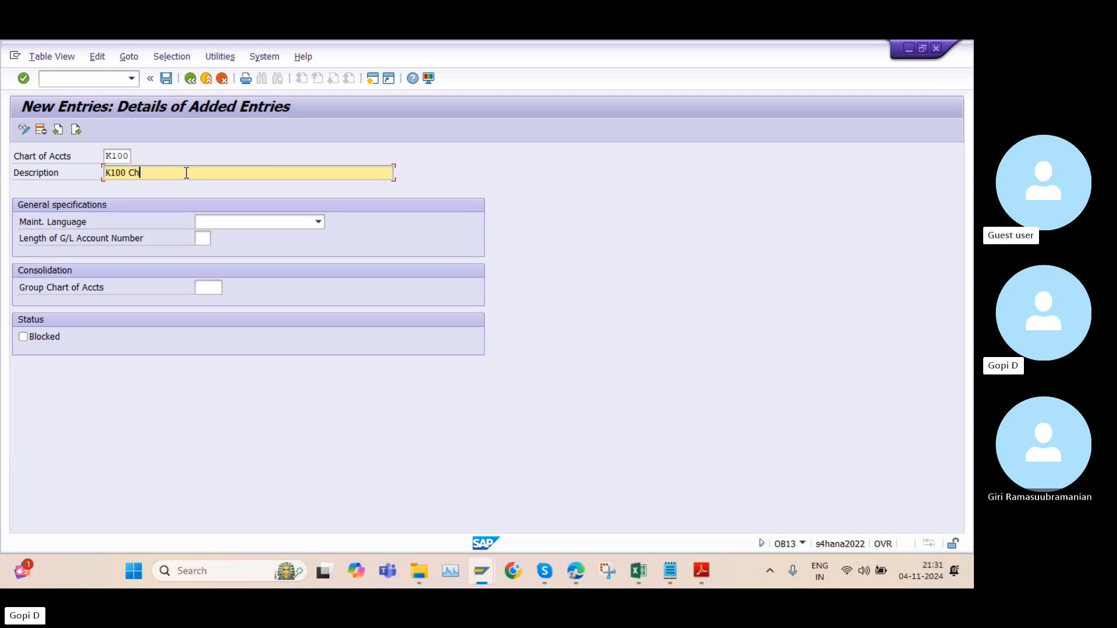
text(art )
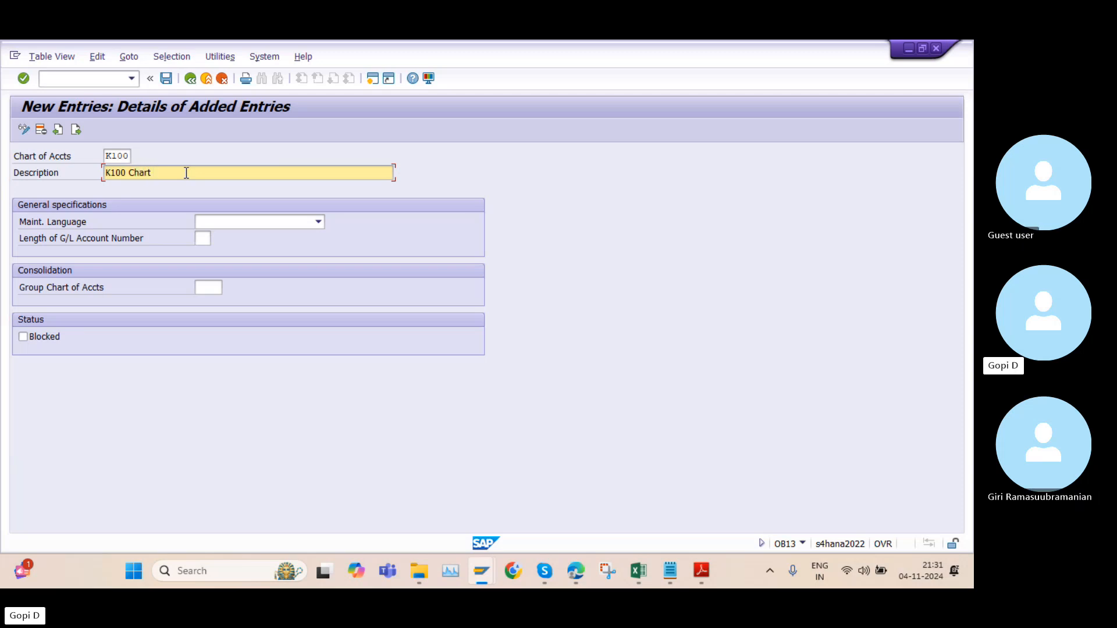
text(of accounts)
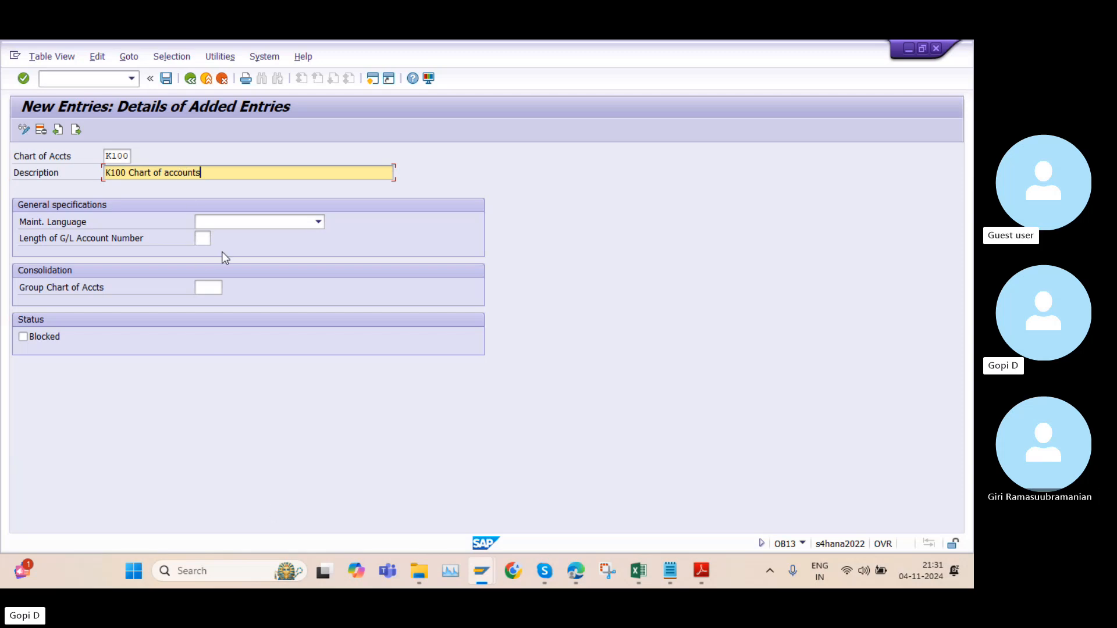
Set the maintenance language to EN English and the G/L account number length to 6, and save the new entry
click(317, 223)
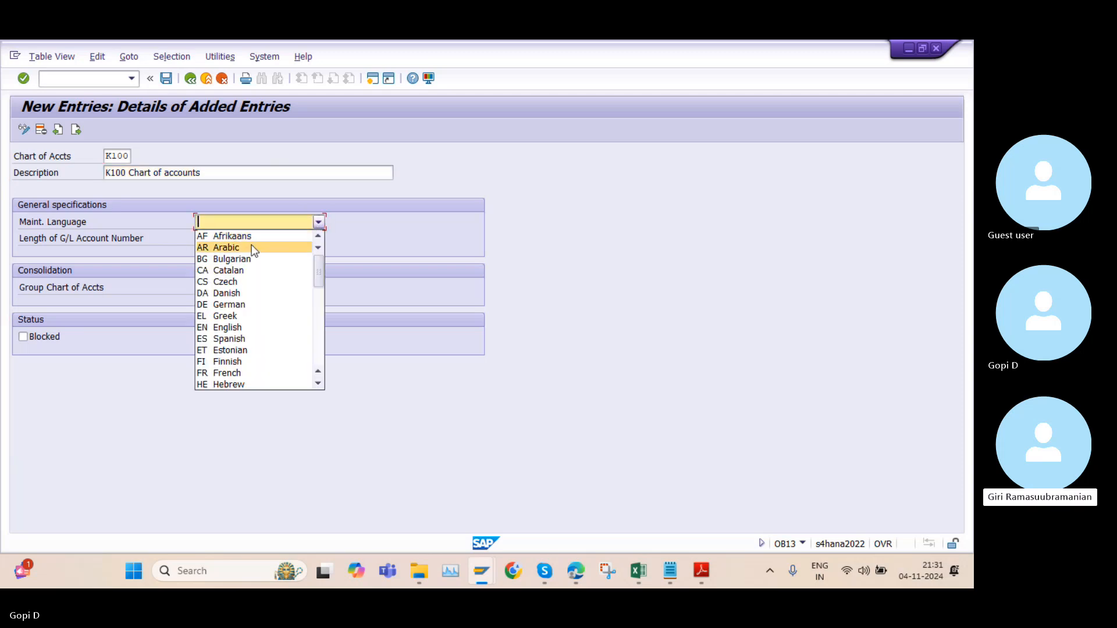
click(240, 326)
click(208, 244)
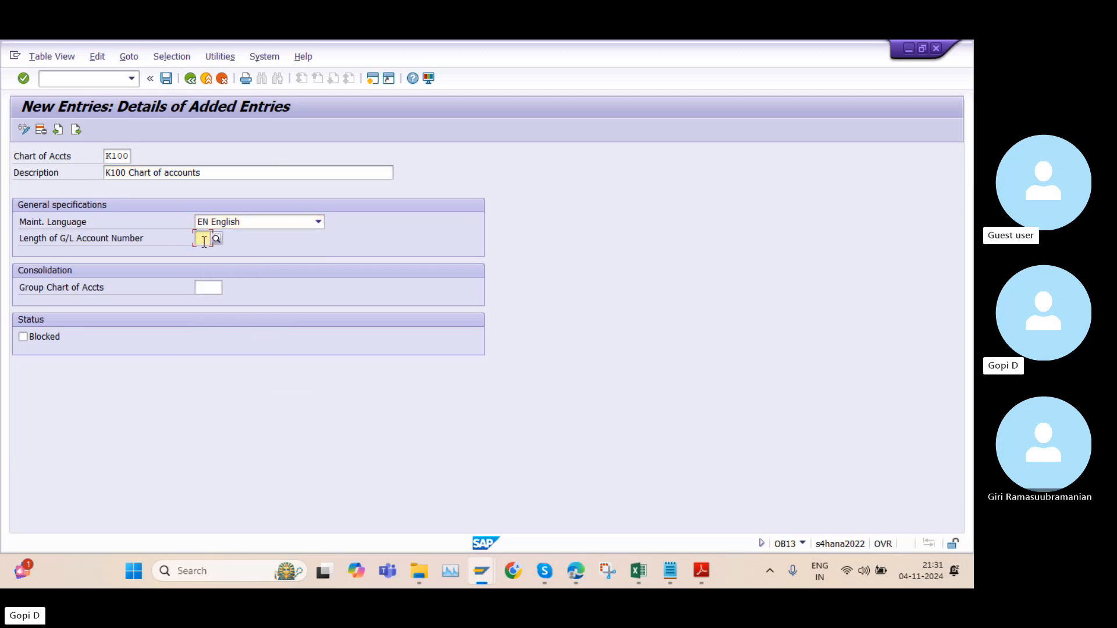
text(6)
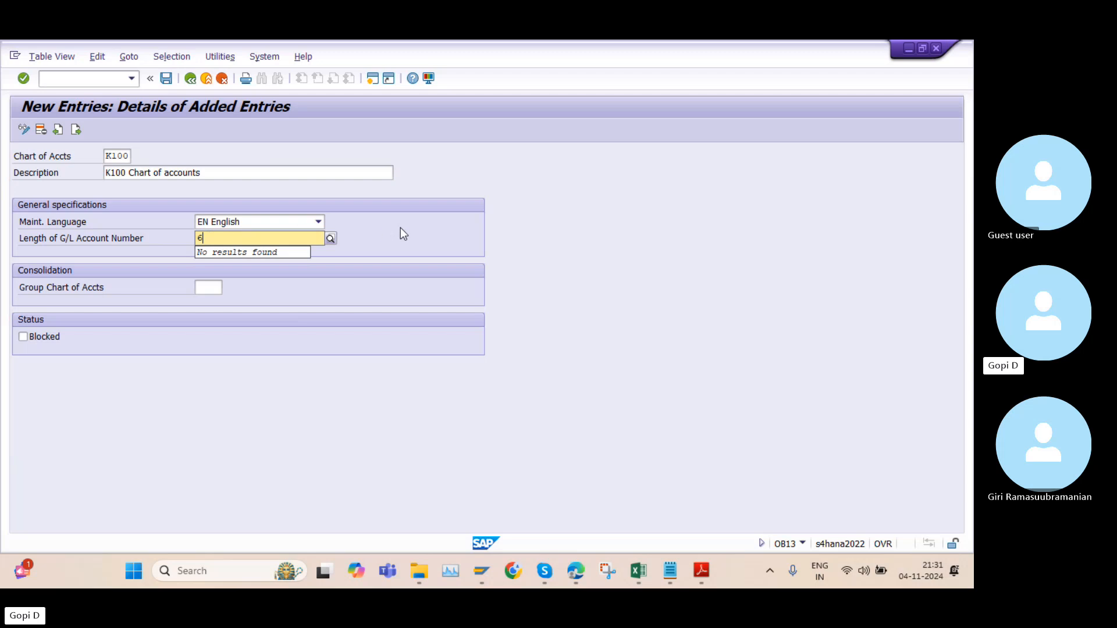
click(401, 228)
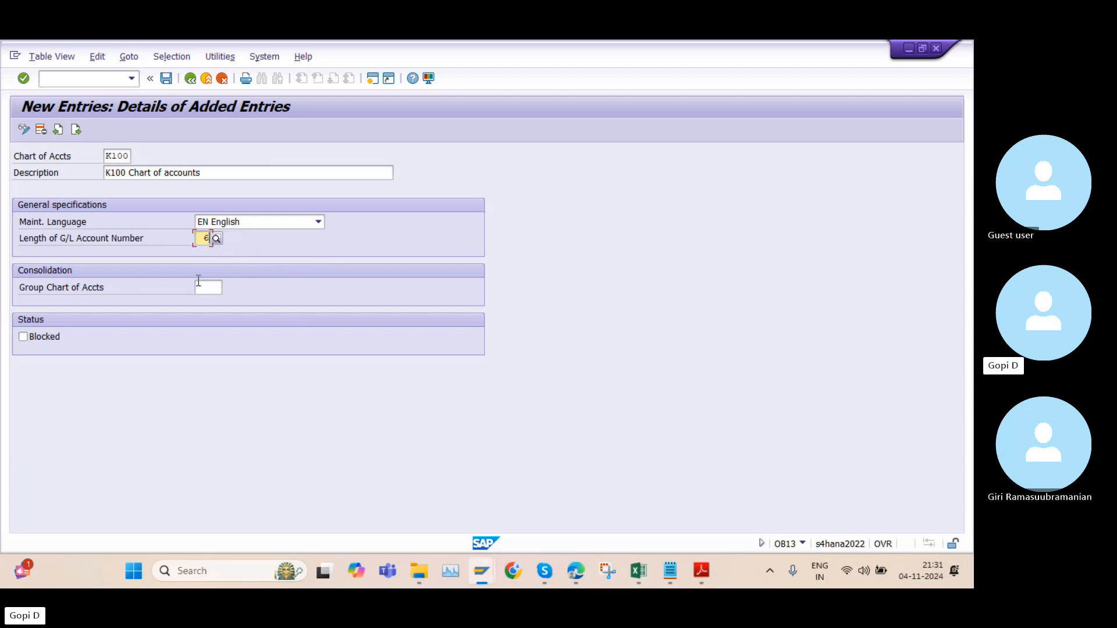
click(167, 79)
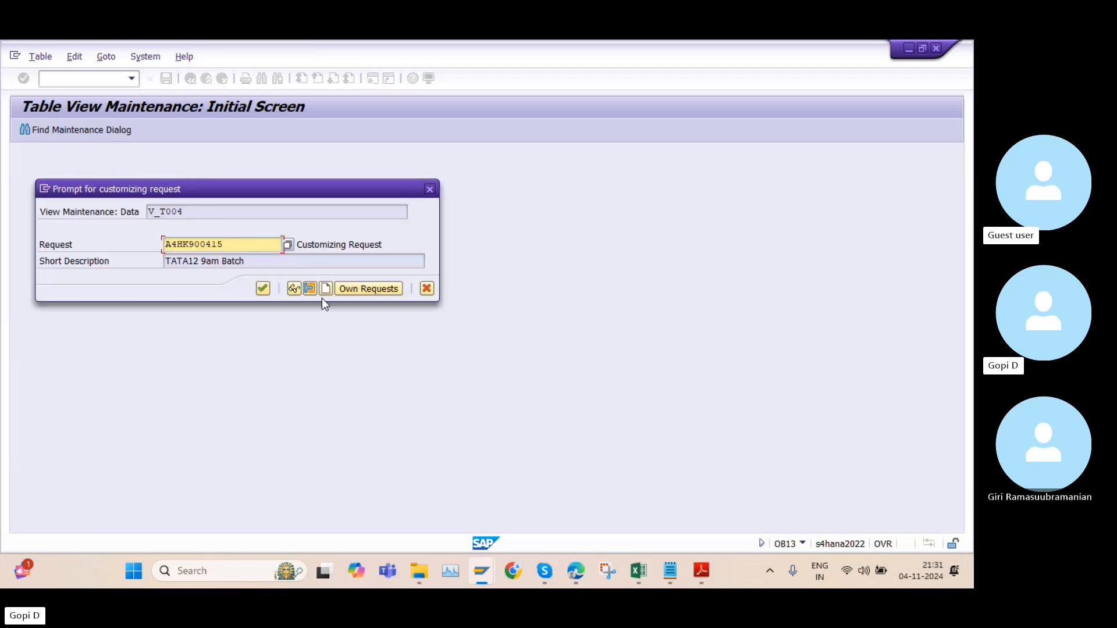
Choose the own customizing request "9 Pm K group of companies" and save the K100 chart of accounts under it
click(348, 287)
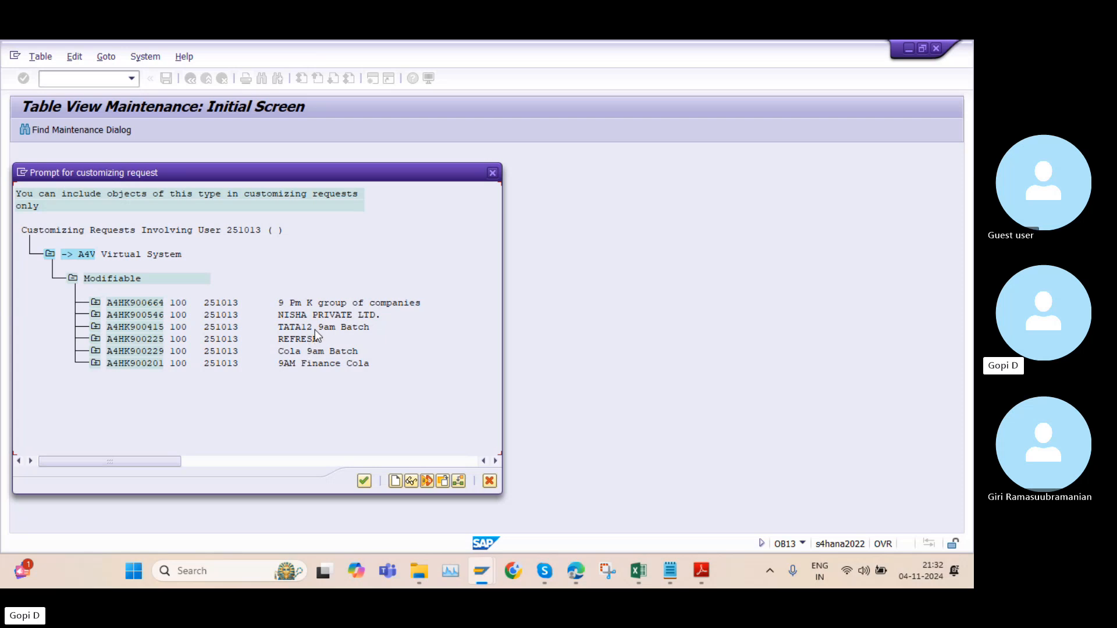
click(327, 302)
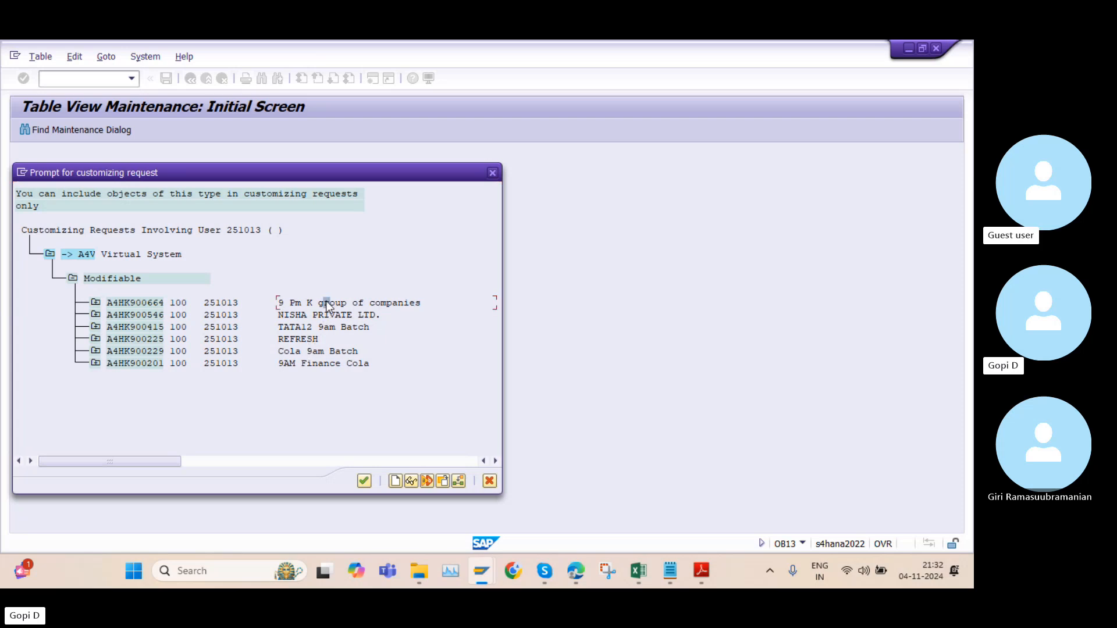
double_click(327, 303)
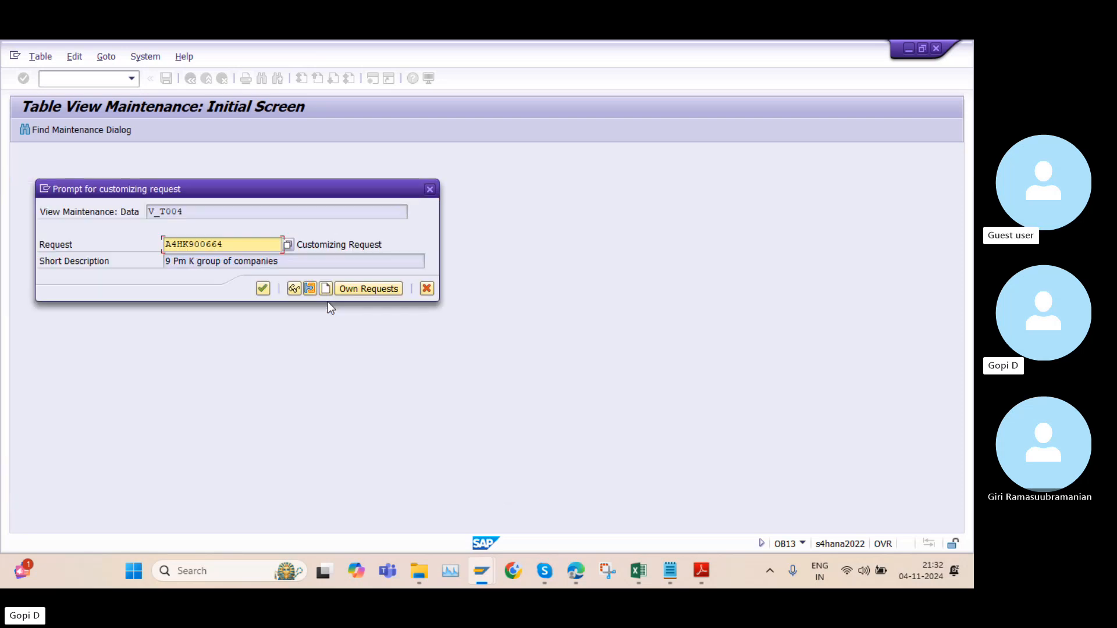
click(264, 288)
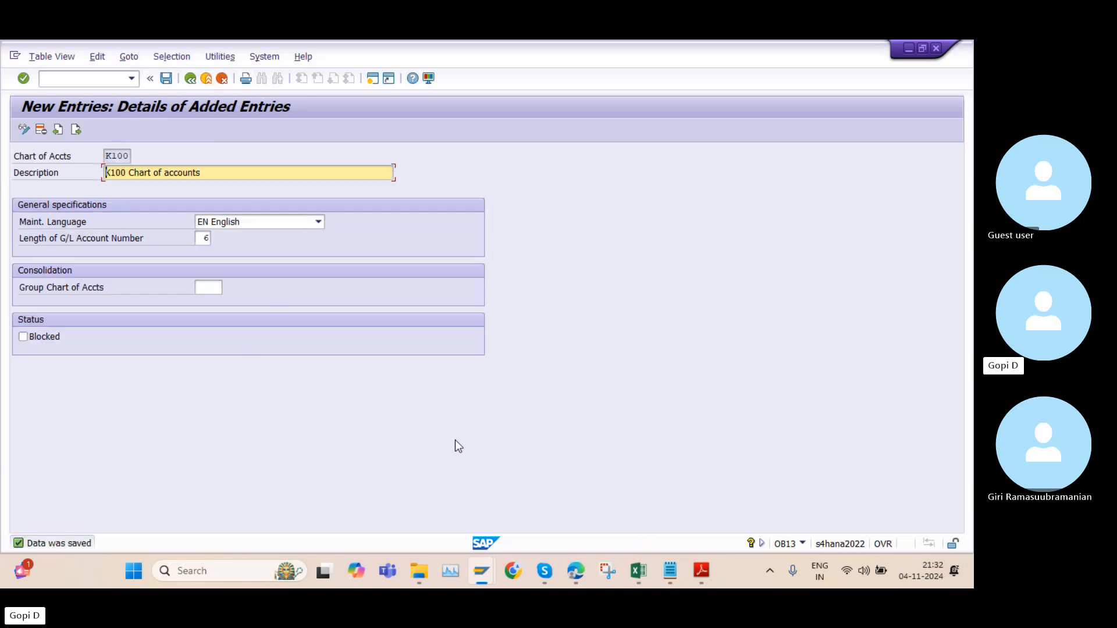
Switch to the Excel workbook and record K100 in cell D2, beside the Create Chart of accounts step
click(639, 571)
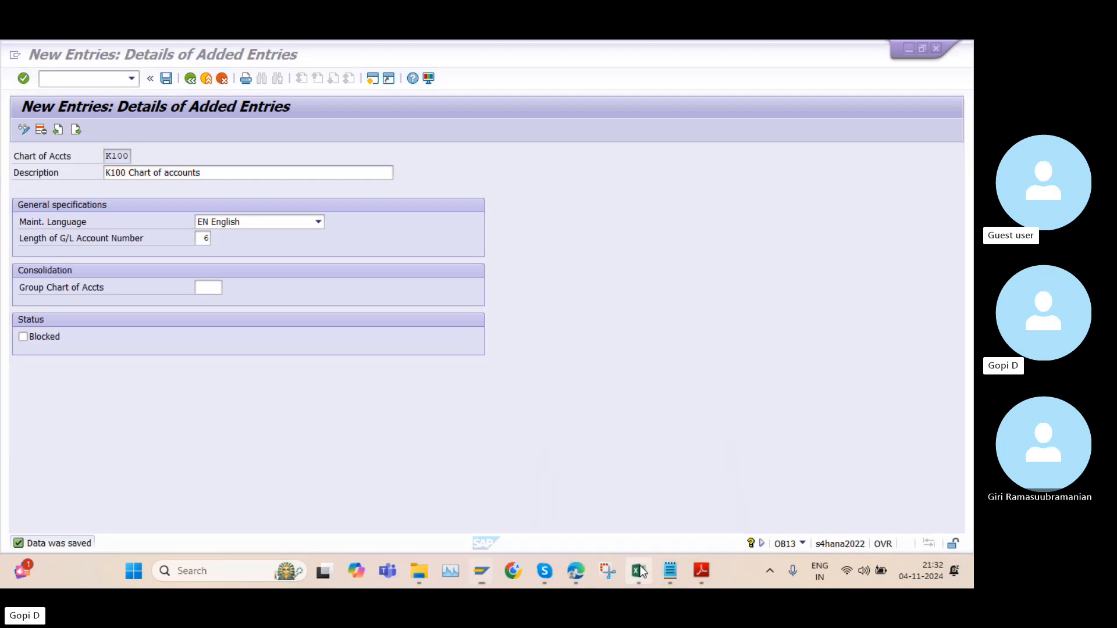
key(Caps_Lock)
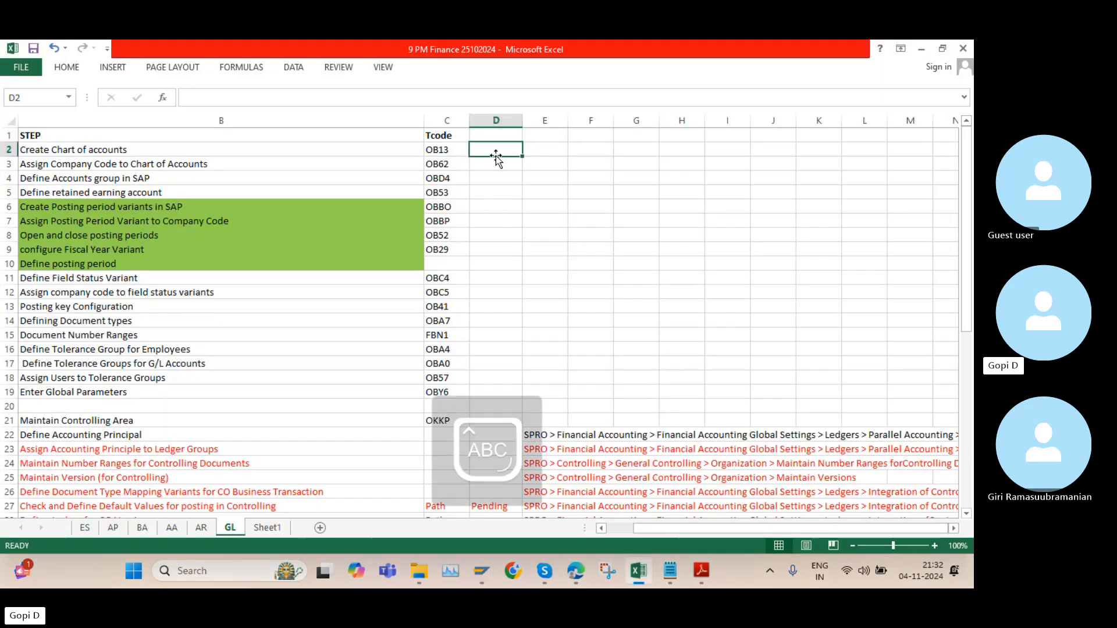
text(K100)
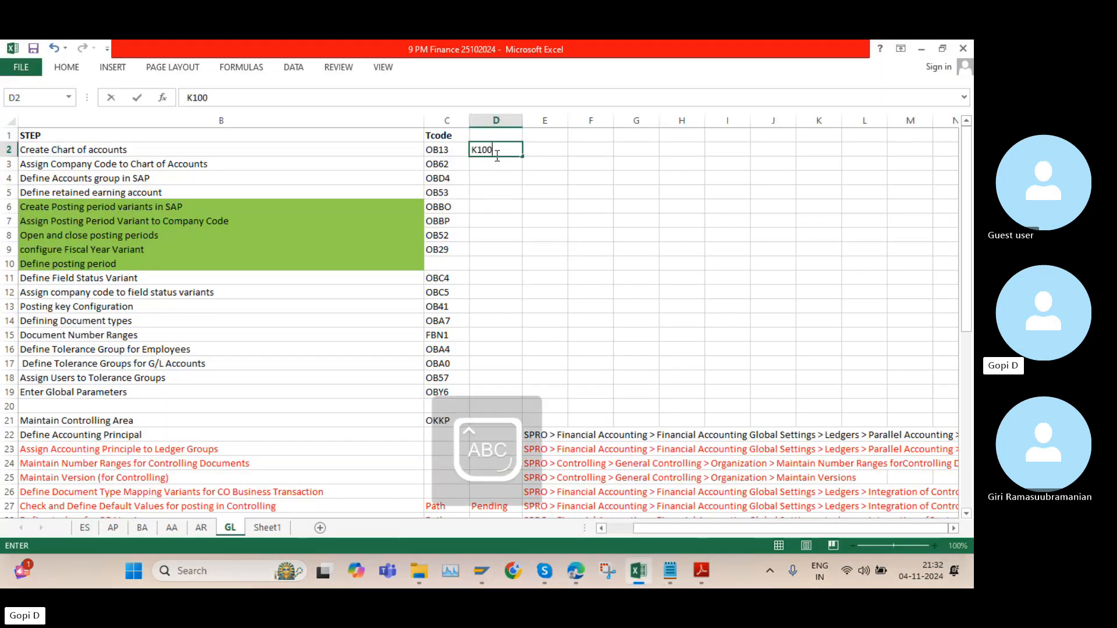
click(500, 160)
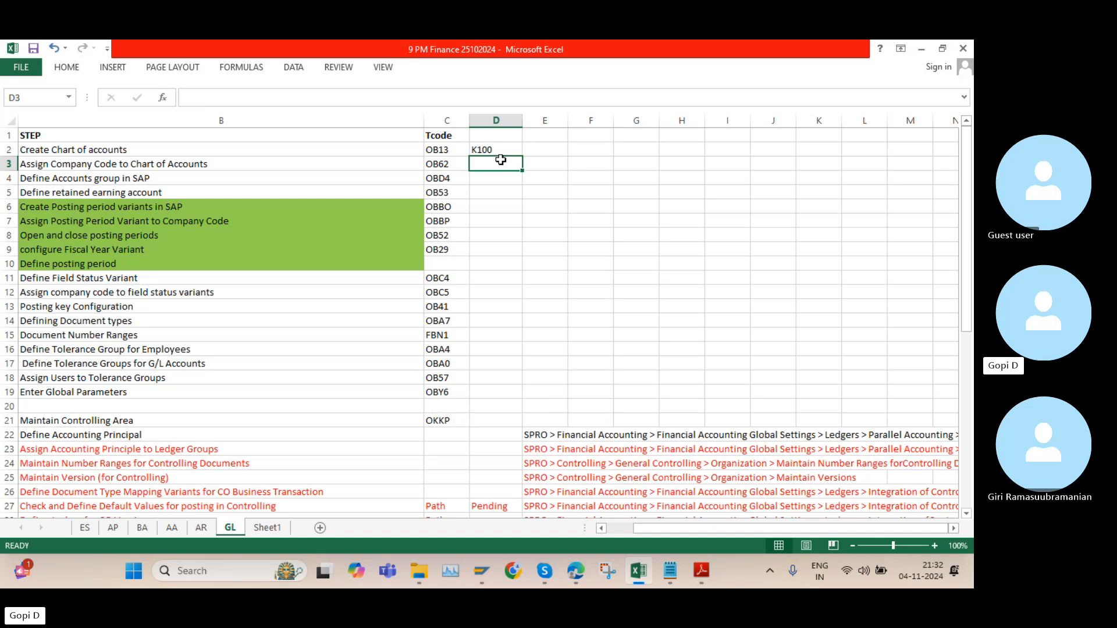
click(501, 149)
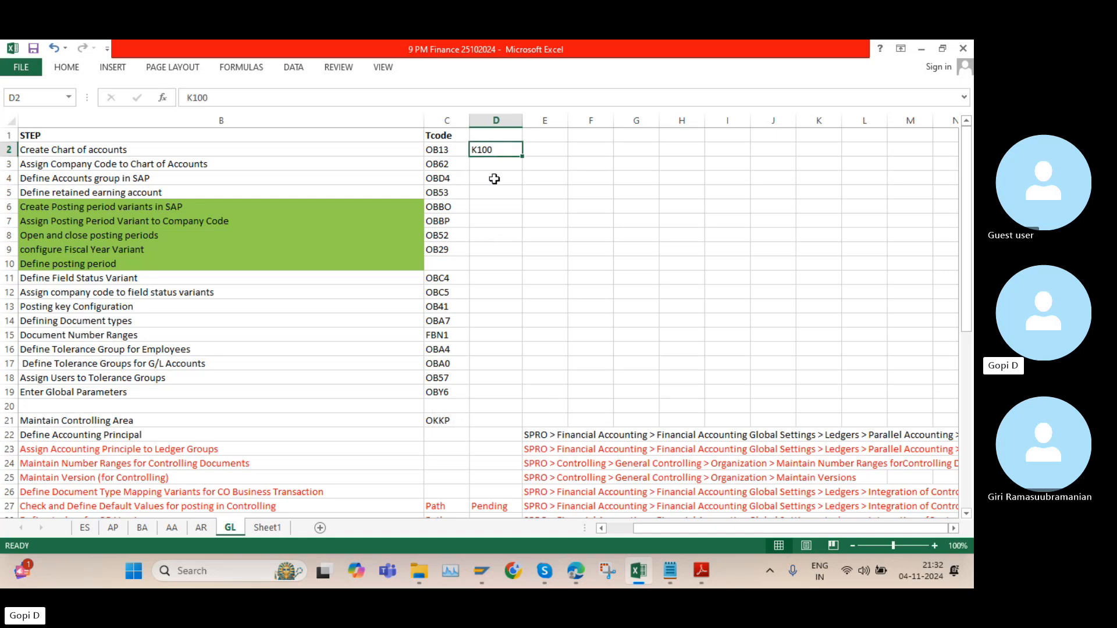
Switch back to SAP, leave the chart of accounts entry, and open transaction OB62 for assigning company codes
click(448, 169)
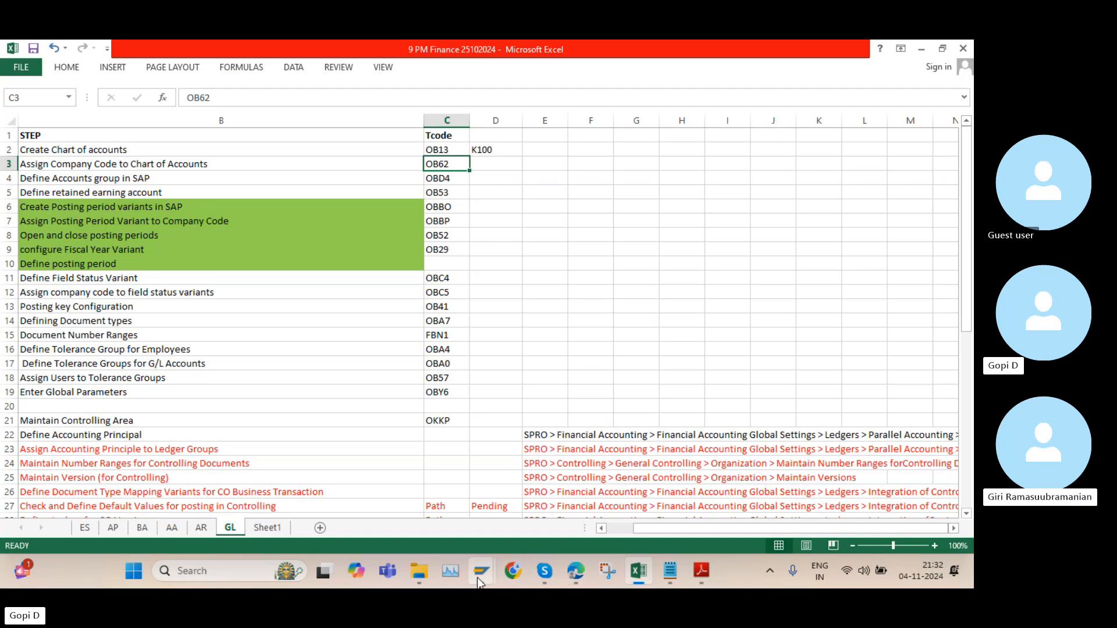
mouse_move(479, 582)
click(561, 489)
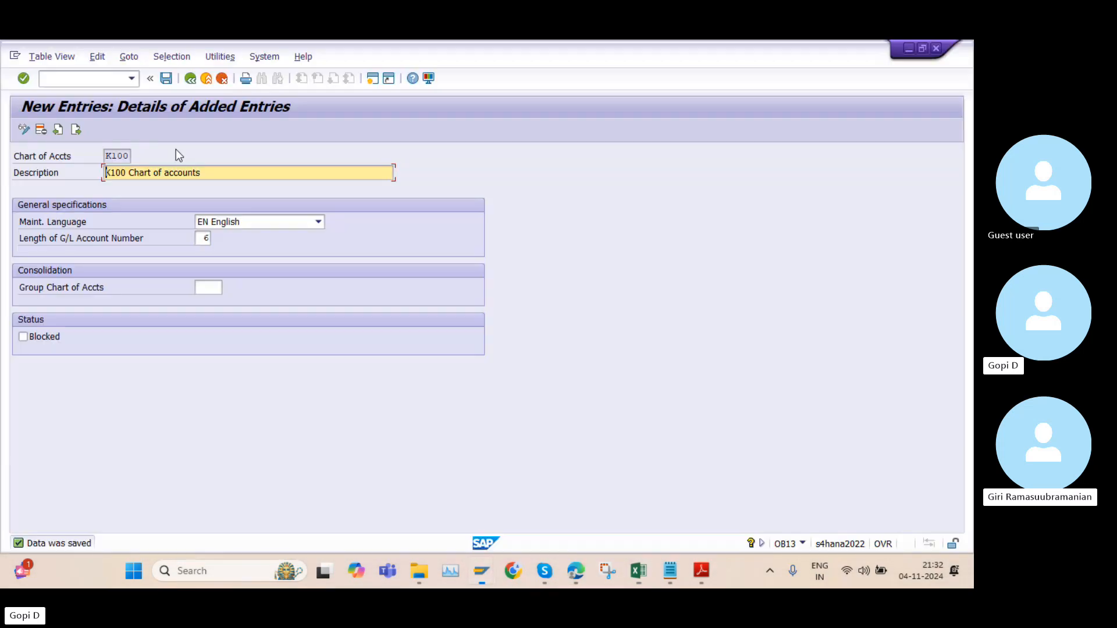
click(191, 80)
click(189, 81)
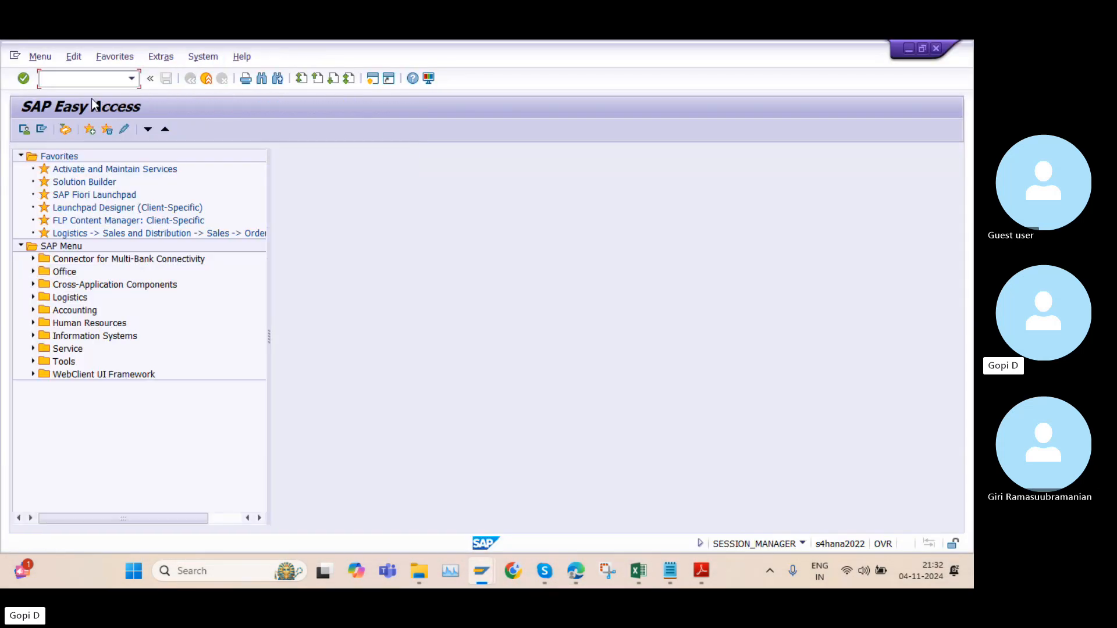
text(OB62)
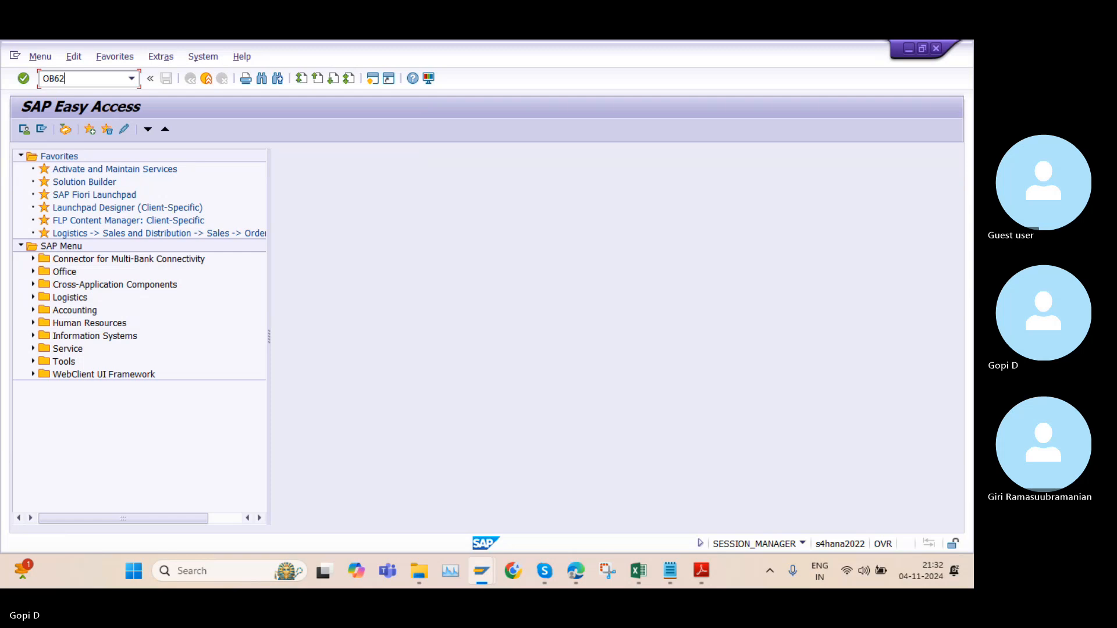
key(Return)
Position the company code list on company code K100
click(198, 483)
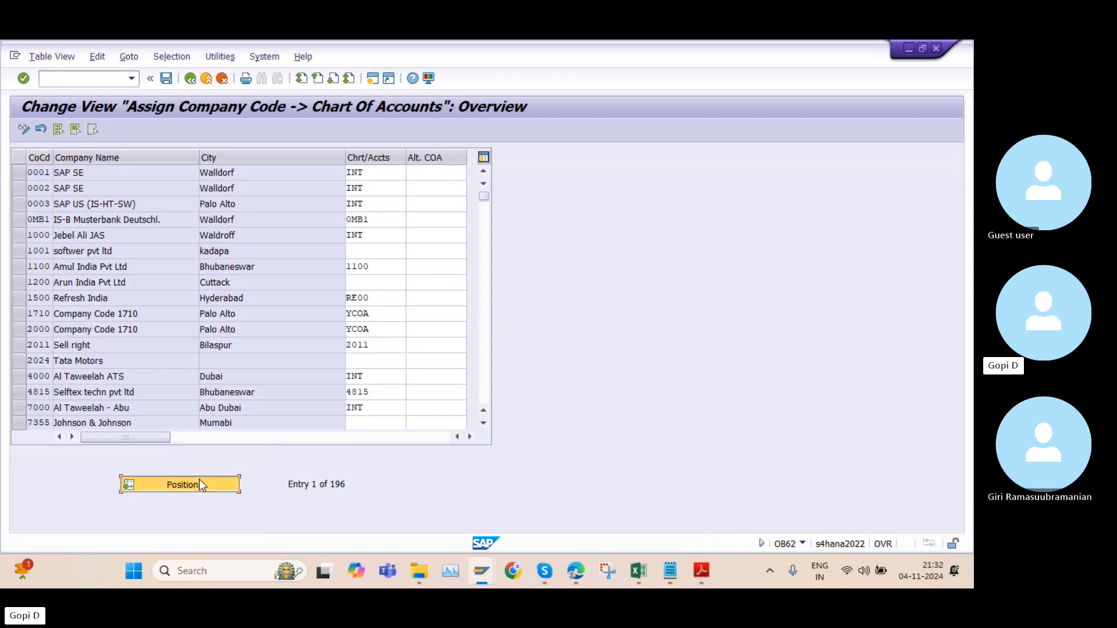
text(K10)
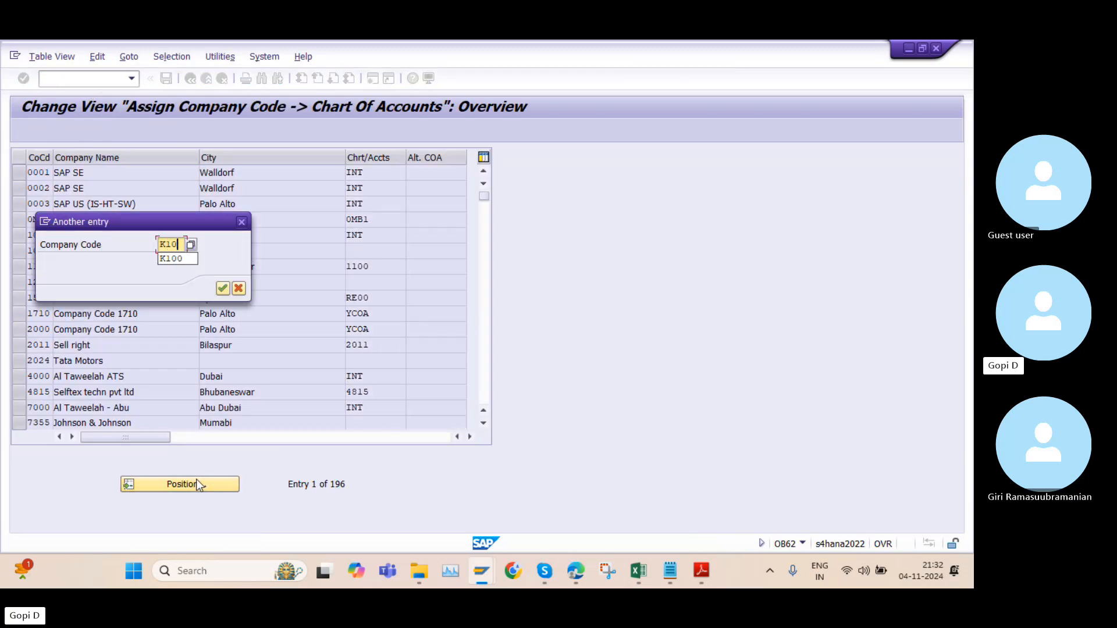
text(0)
key(Return)
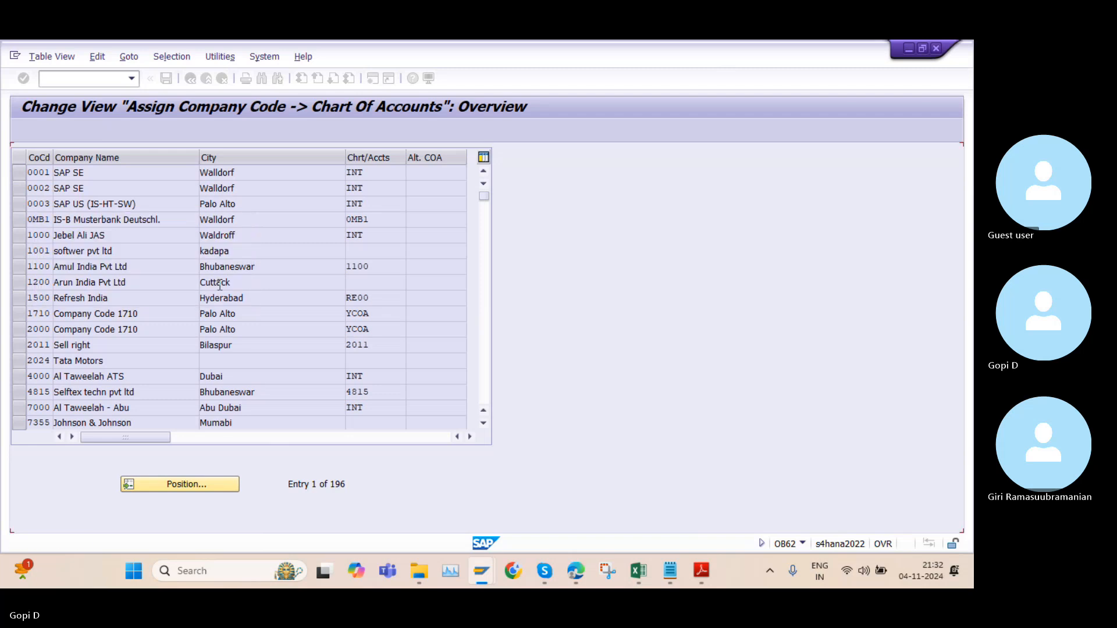
Assign chart of accounts K100 to the K Motors ltd company code and save under the "9 Pm K group of companies" request
click(374, 172)
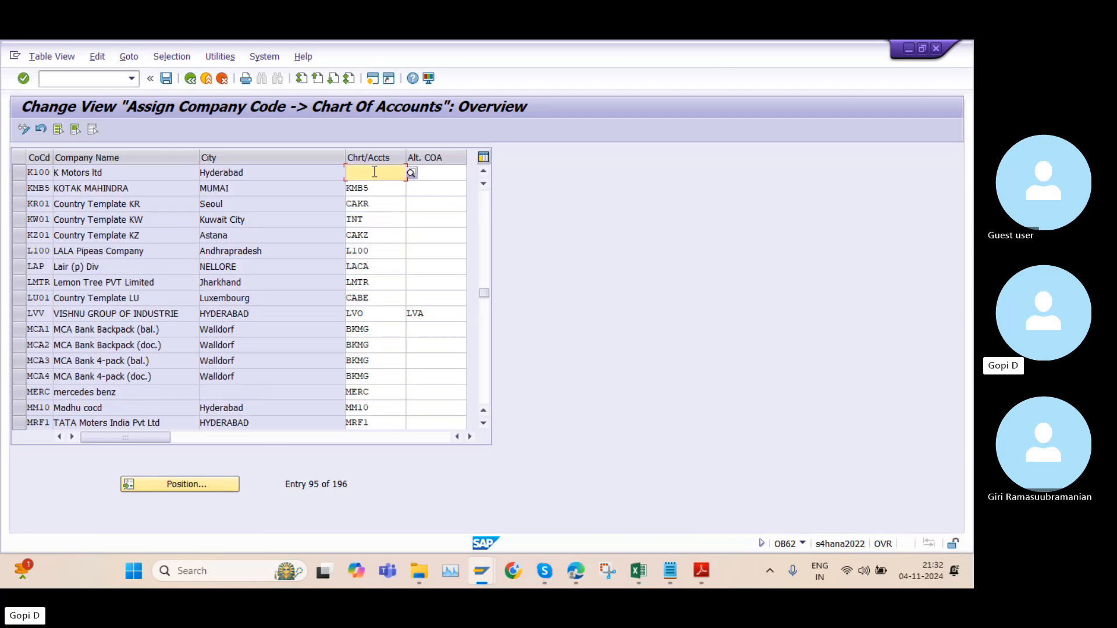
text(K100)
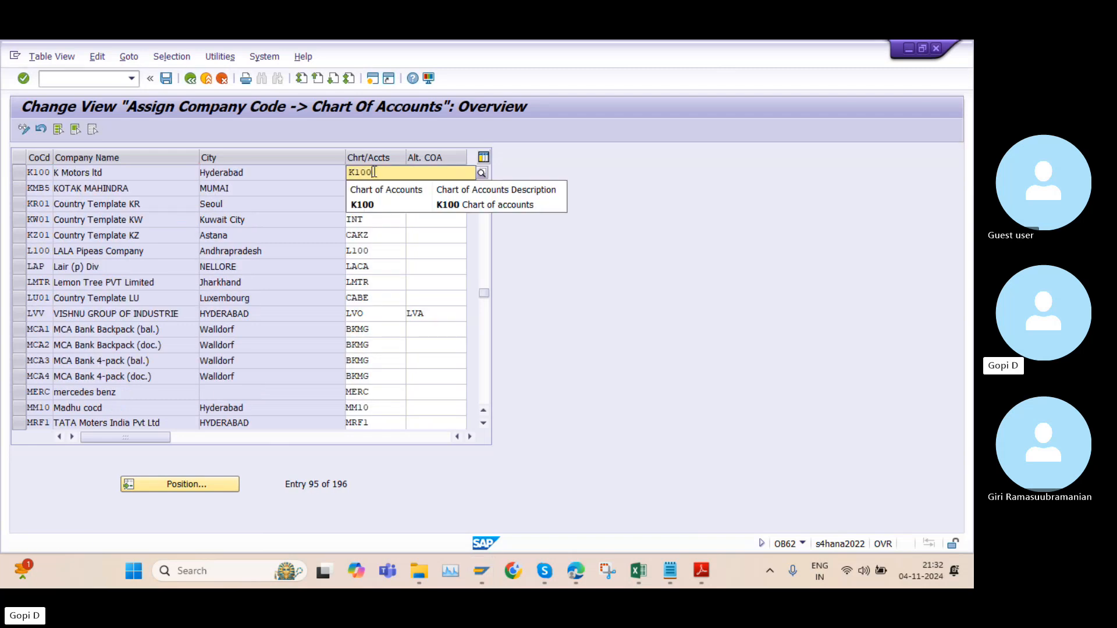
click(371, 203)
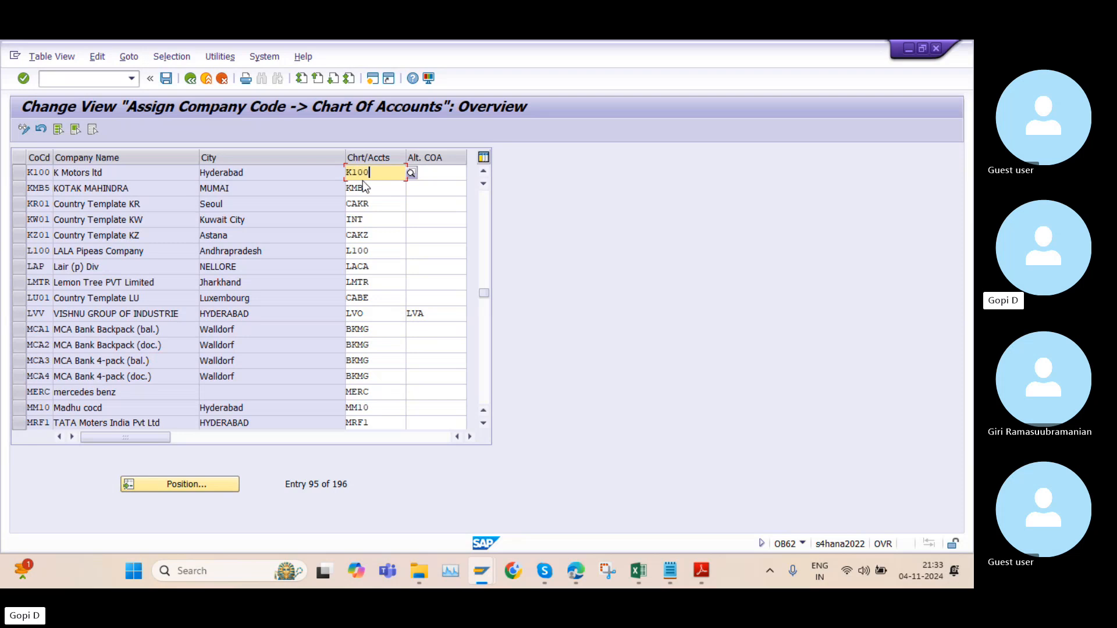
click(425, 173)
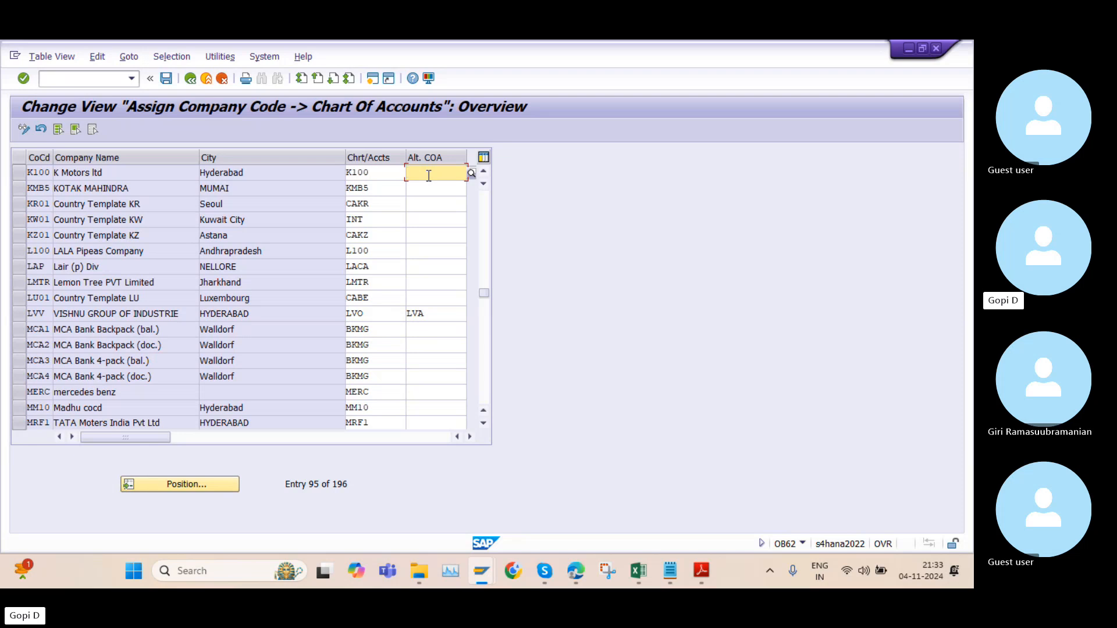
click(168, 79)
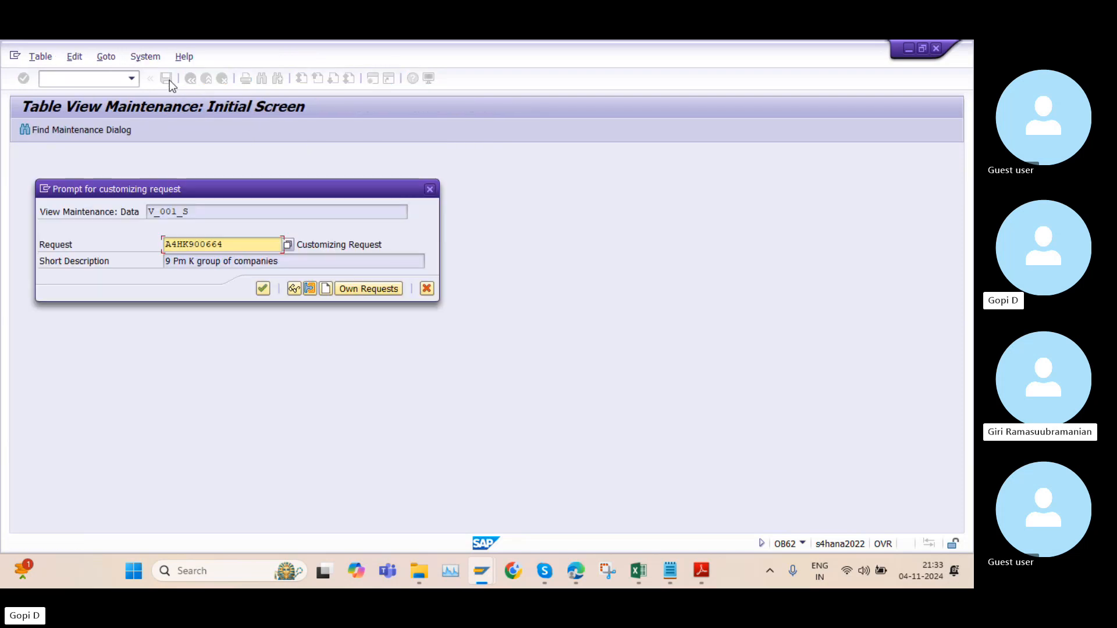
click(262, 288)
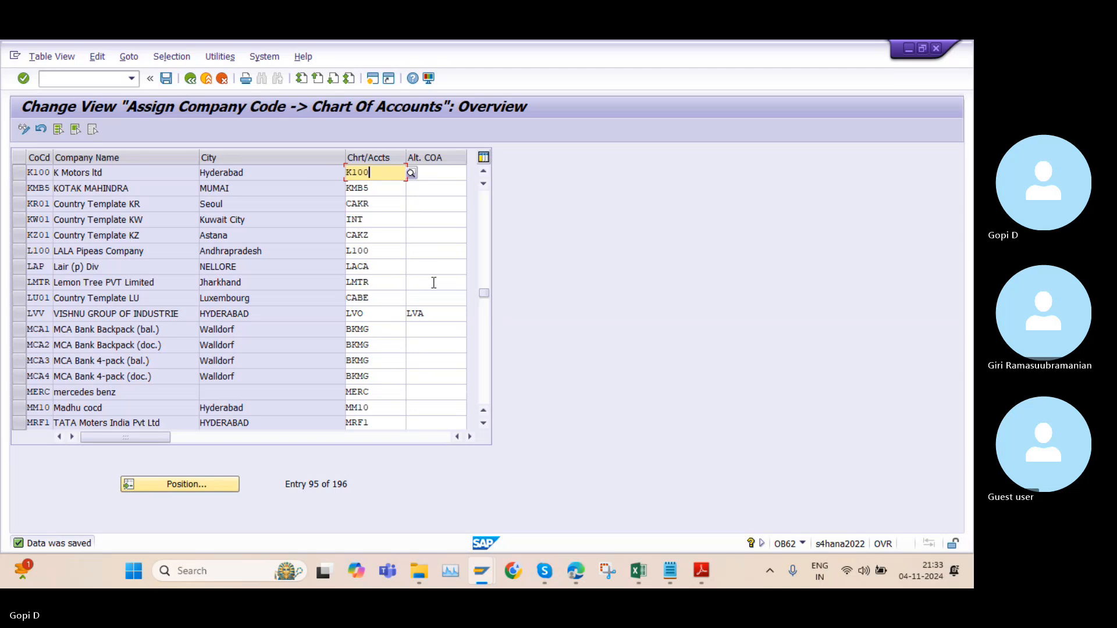
In File Explorer, find the real time project folder on drive H: and open "GK Real Time Project Material with screenshots of DF - Copy"
click(417, 573)
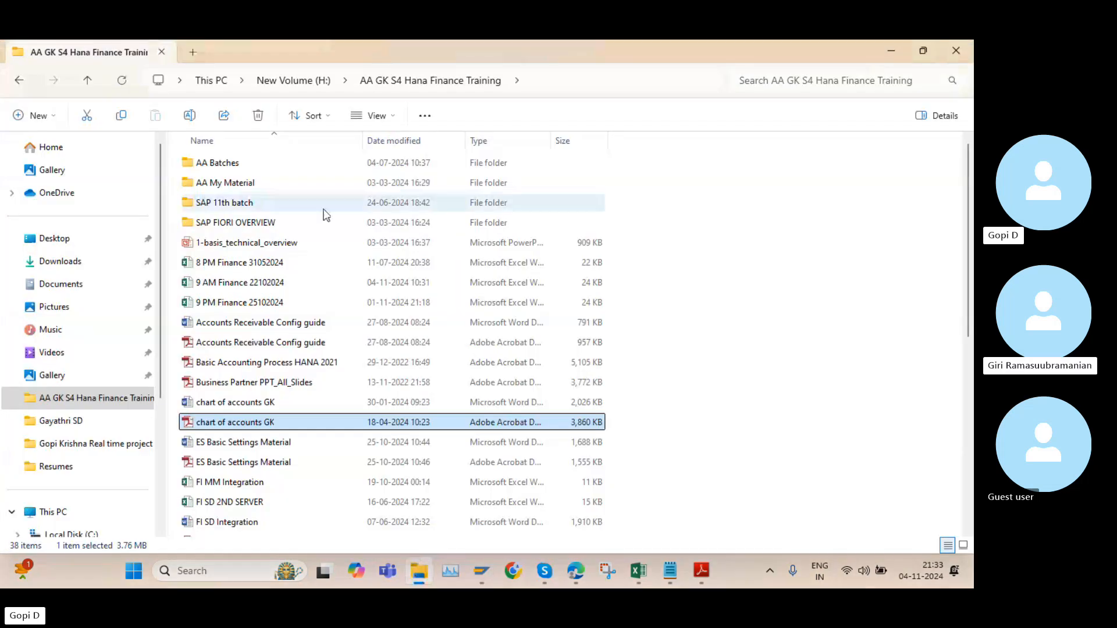
scroll(375, 401, down, 4)
scroll(369, 406, down, 3)
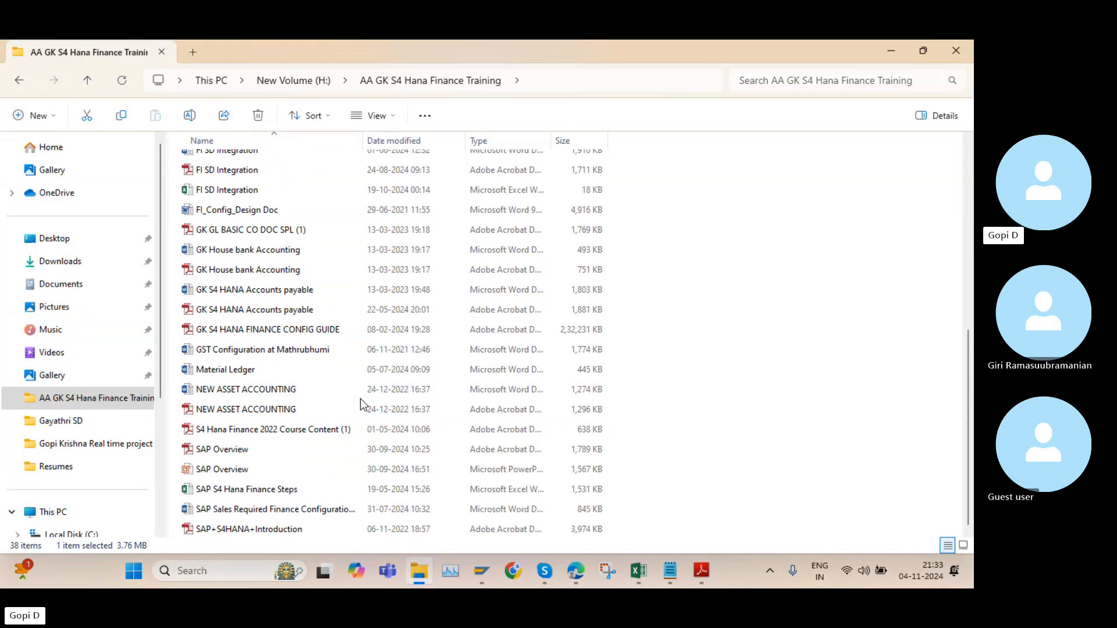
scroll(352, 396, up, 8)
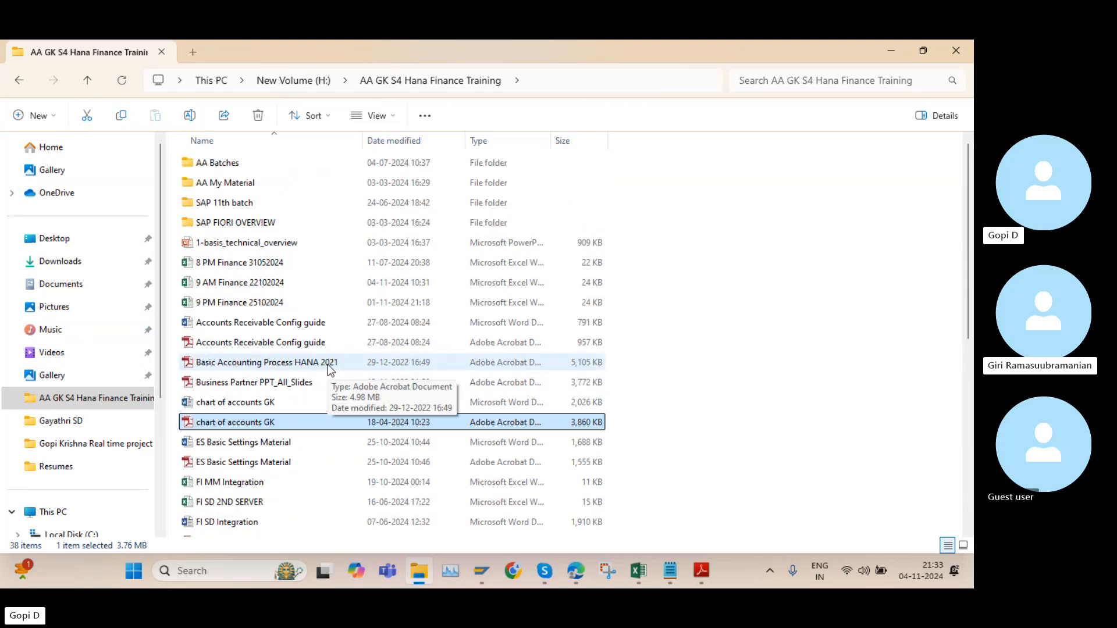
scroll(327, 365, down, 2)
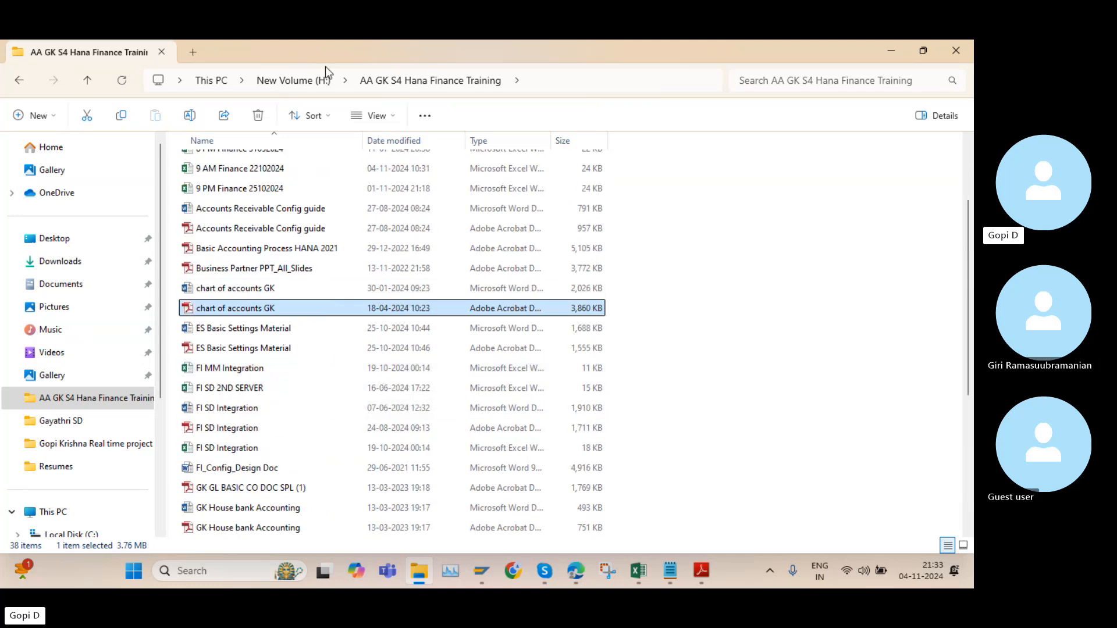
click(300, 81)
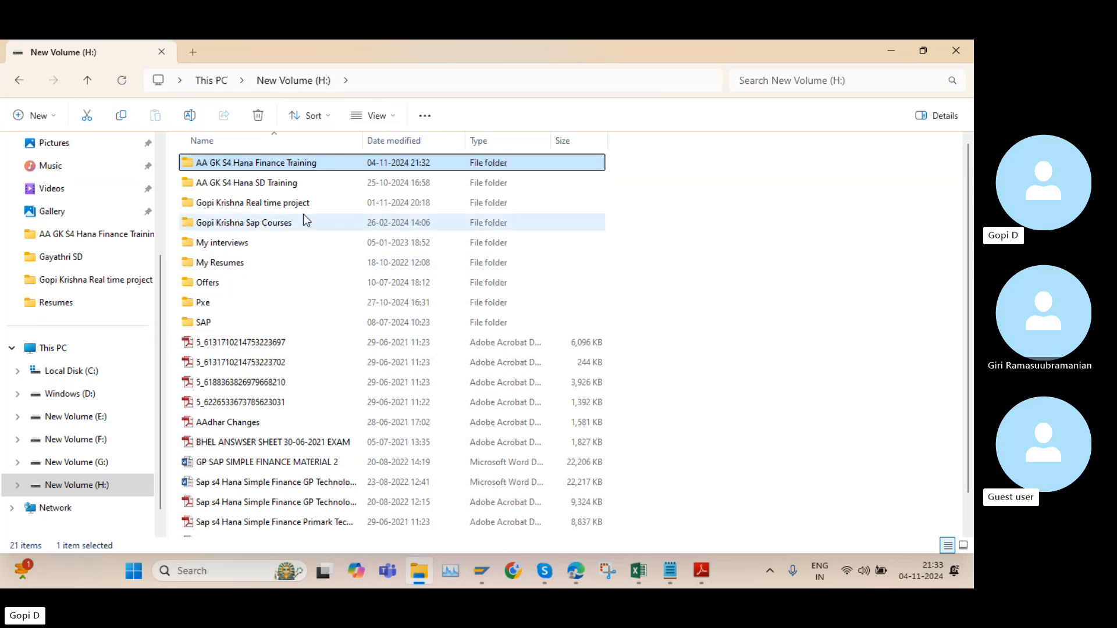
double_click(302, 203)
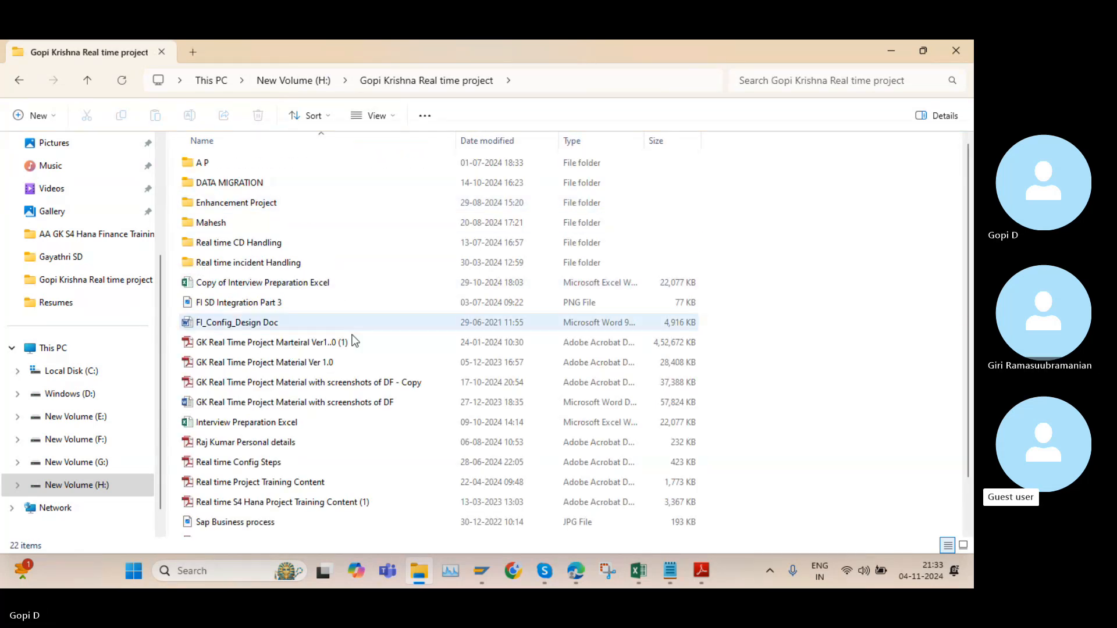
click(369, 385)
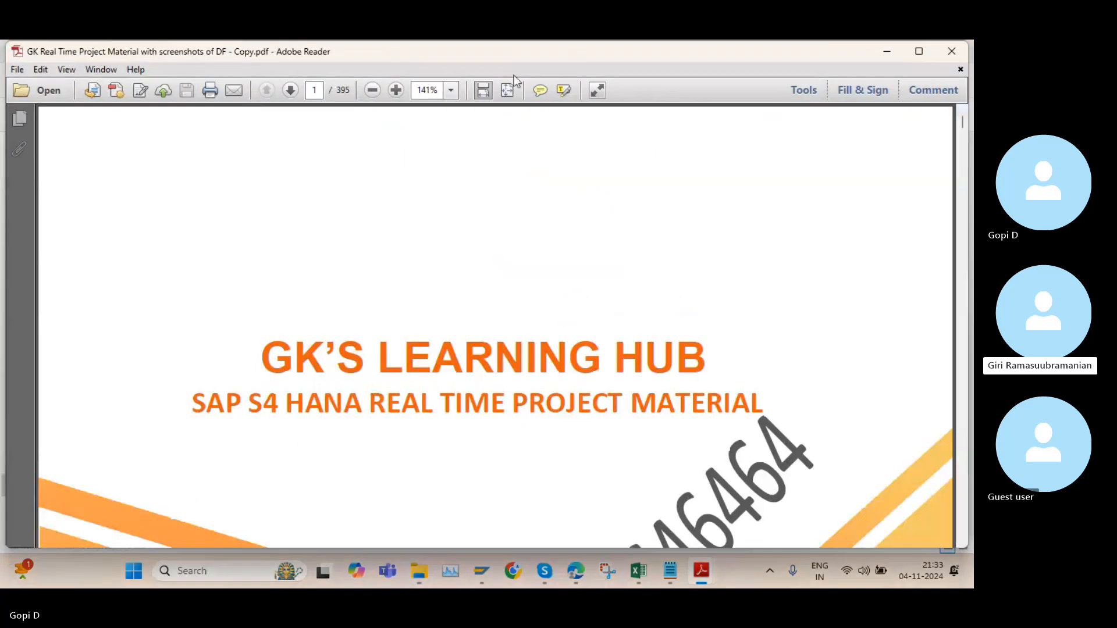
Zoom the PDF out to 100% and look through the project material up to "What is SAP Landscape?" on page 13
click(373, 91)
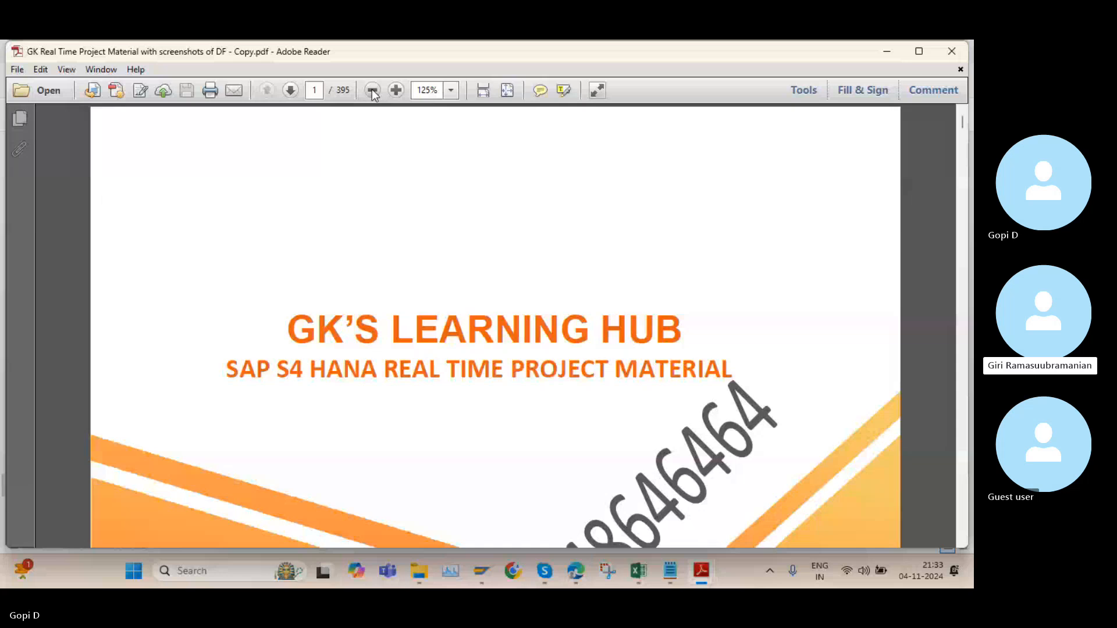
click(372, 91)
scroll(445, 235, down, 15)
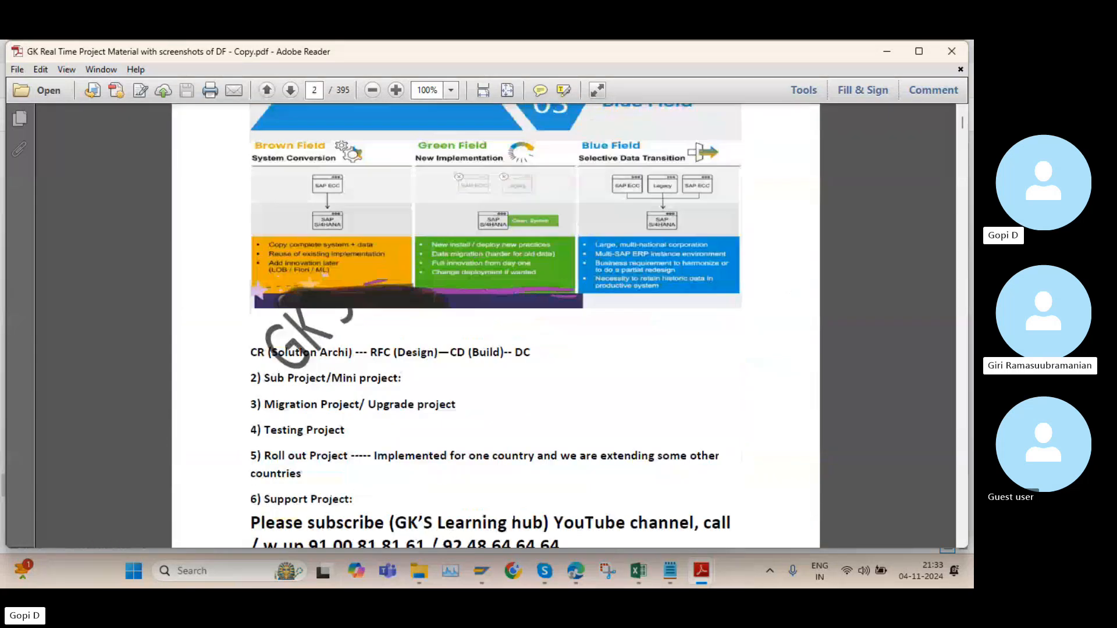
scroll(470, 257, down, 15)
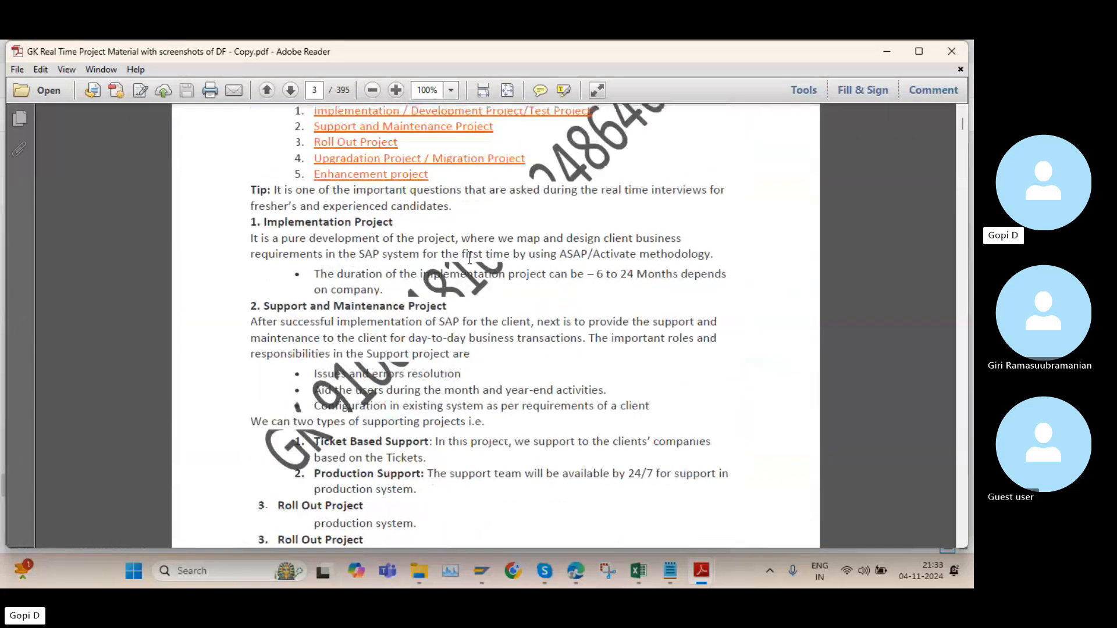
scroll(470, 258, down, 20)
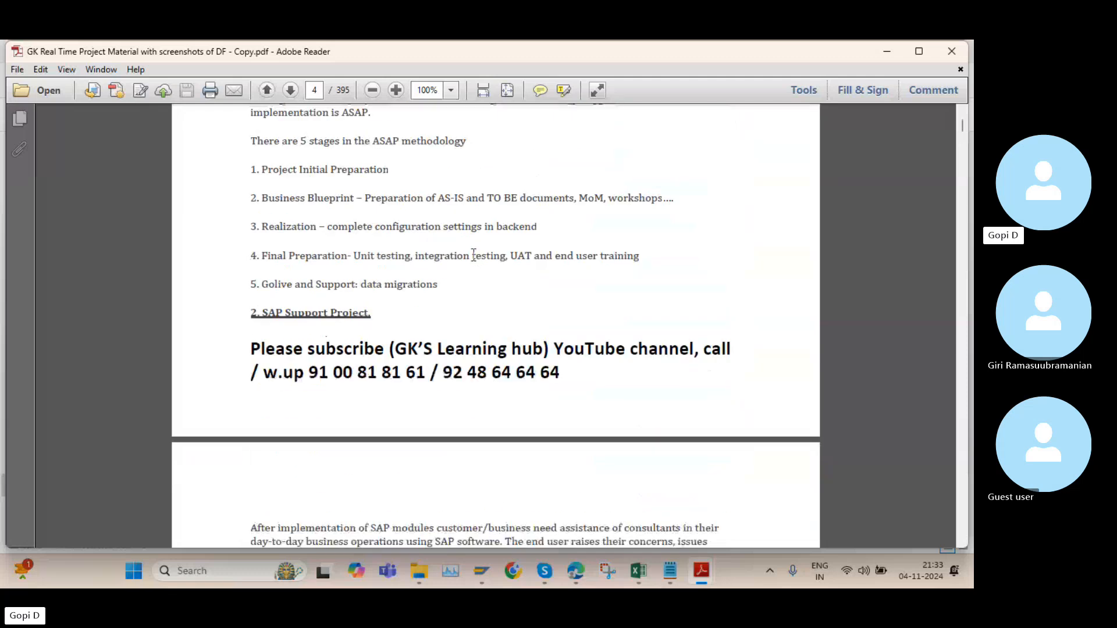
scroll(473, 255, down, 20)
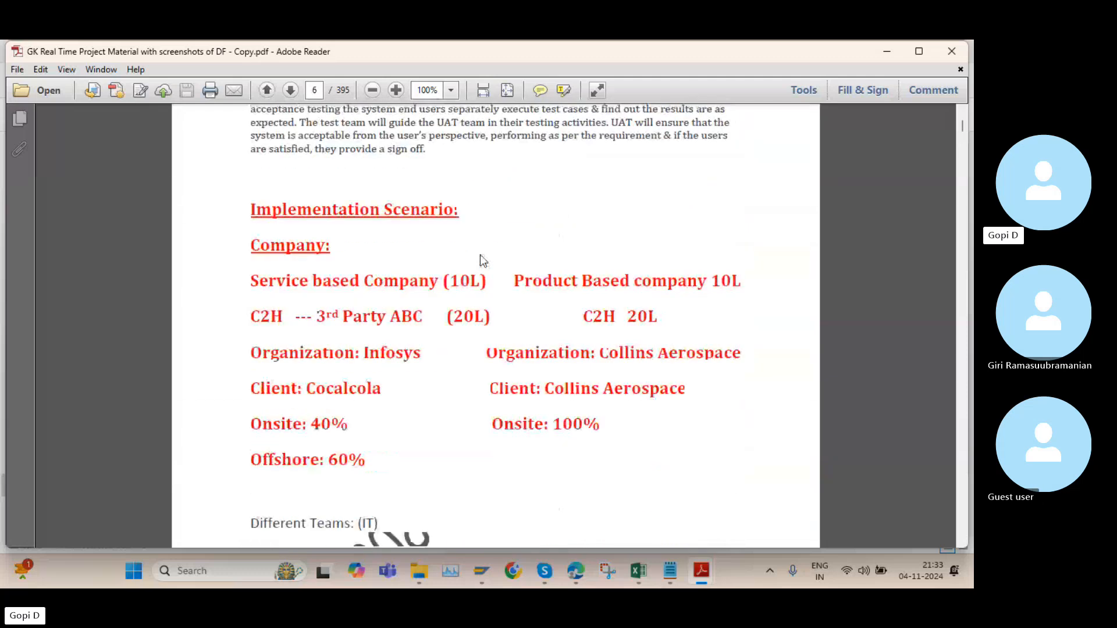
scroll(484, 259, down, 20)
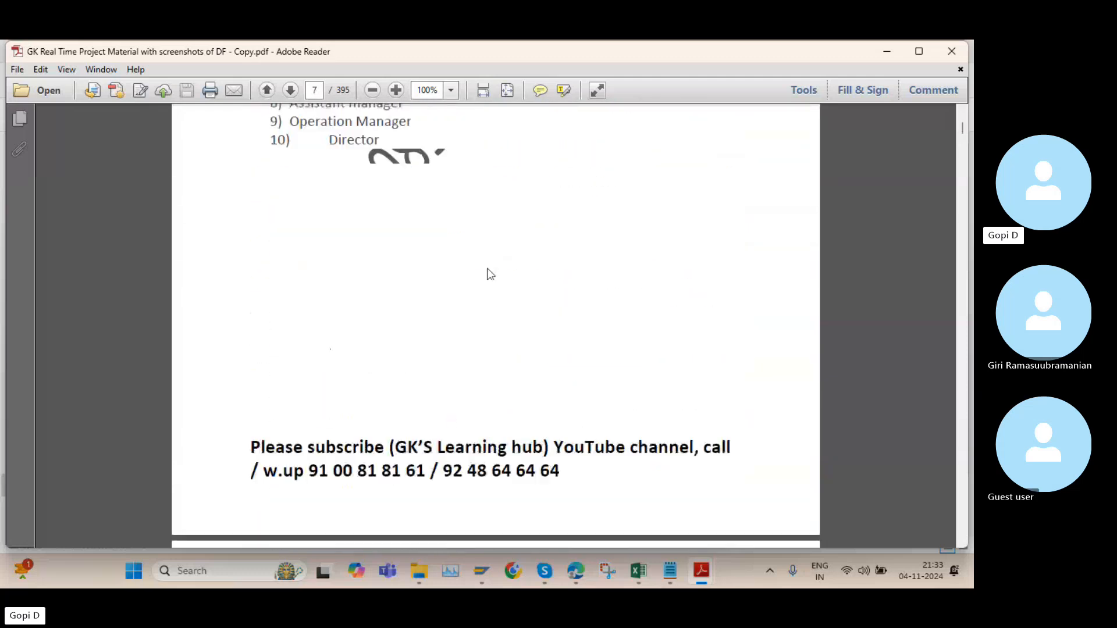
scroll(489, 280, down, 20)
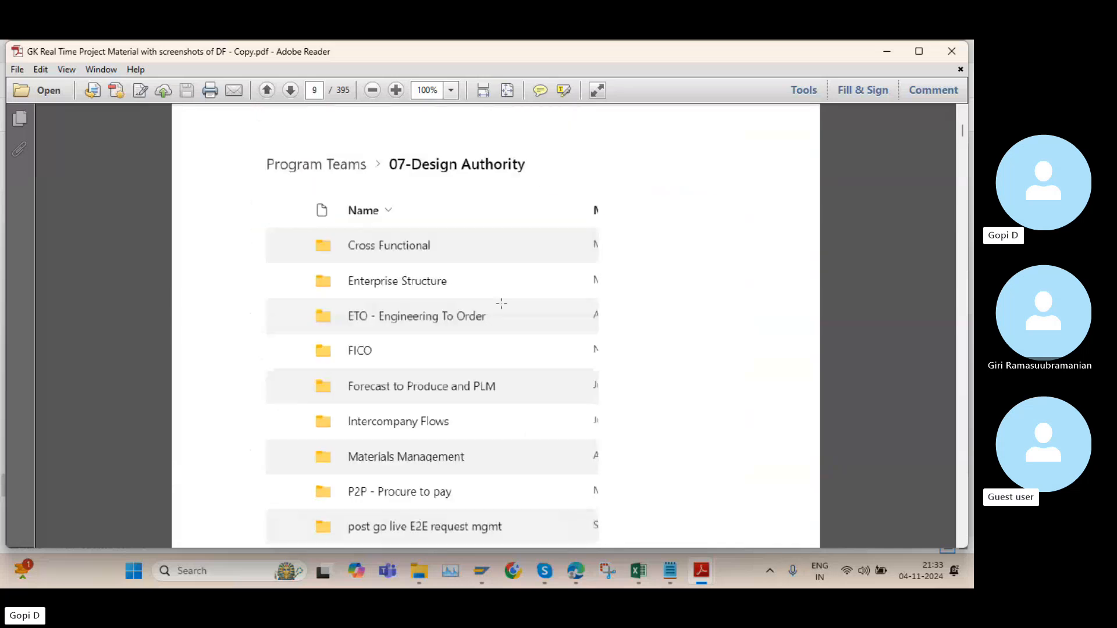
scroll(501, 303, down, 20)
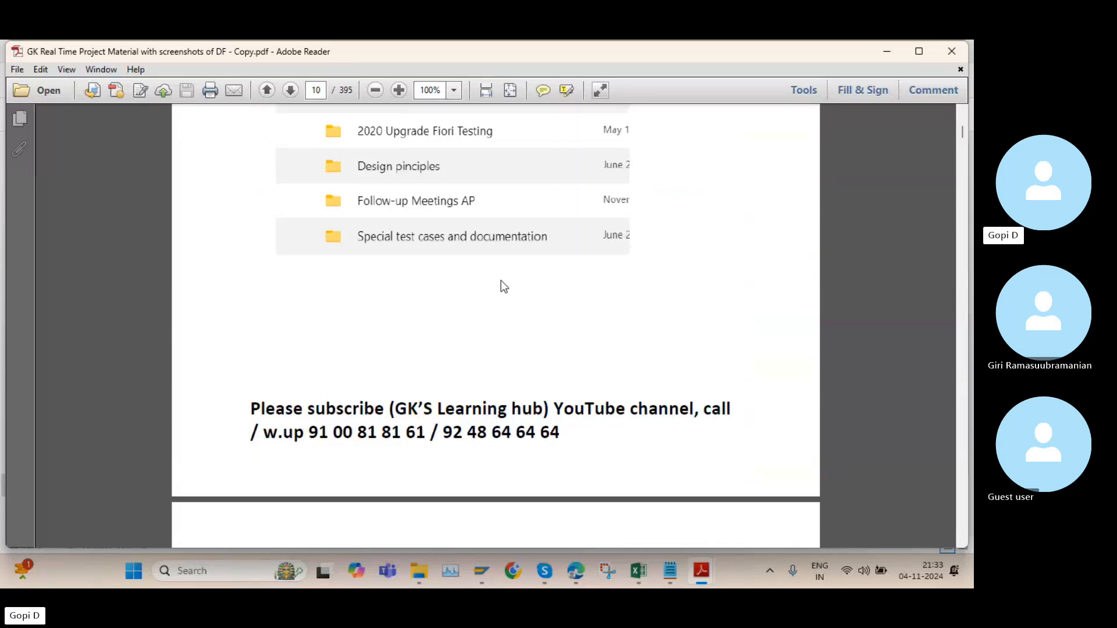
scroll(504, 286, down, 20)
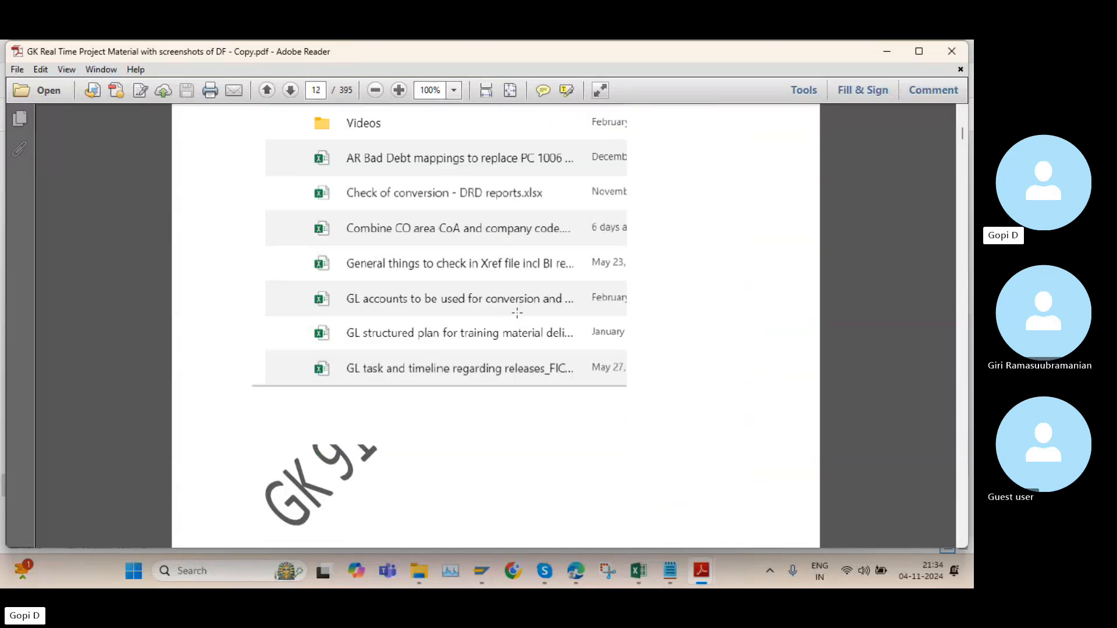
scroll(517, 313, down, 20)
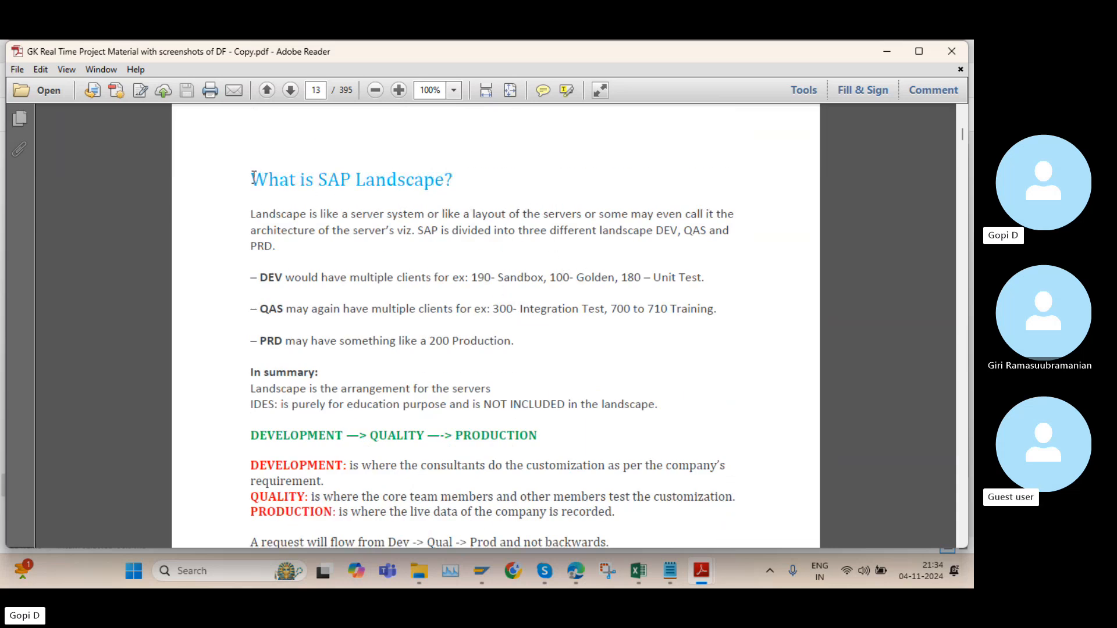
Examine the SAP Landscape section, highlighting its heading and the Development, Quality and Production definitions
drag(254, 178, 359, 183)
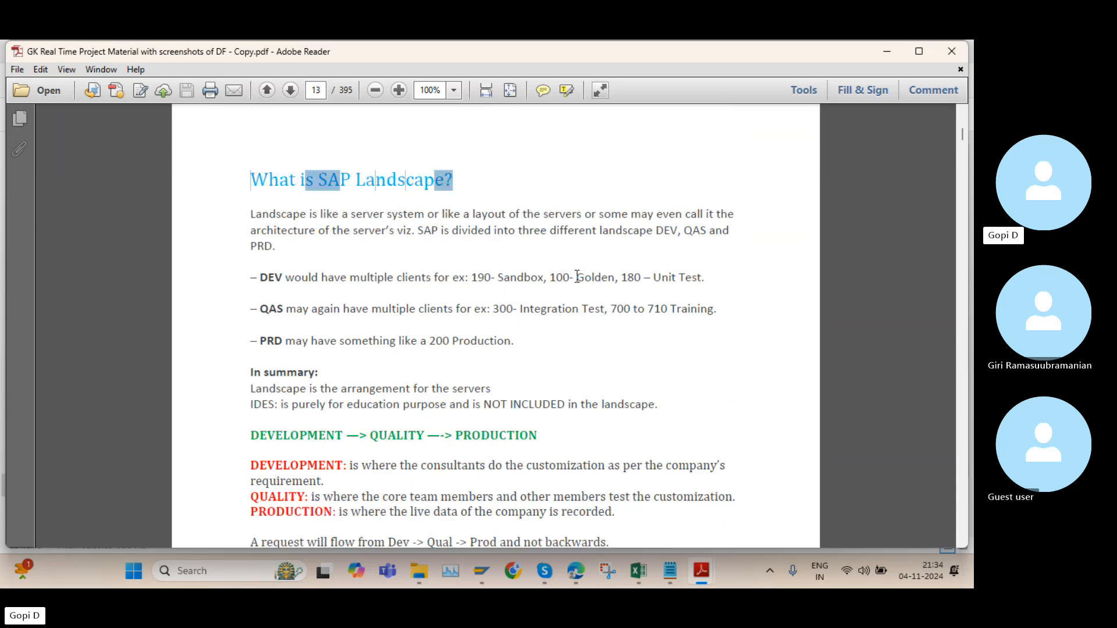
scroll(577, 277, down, 3)
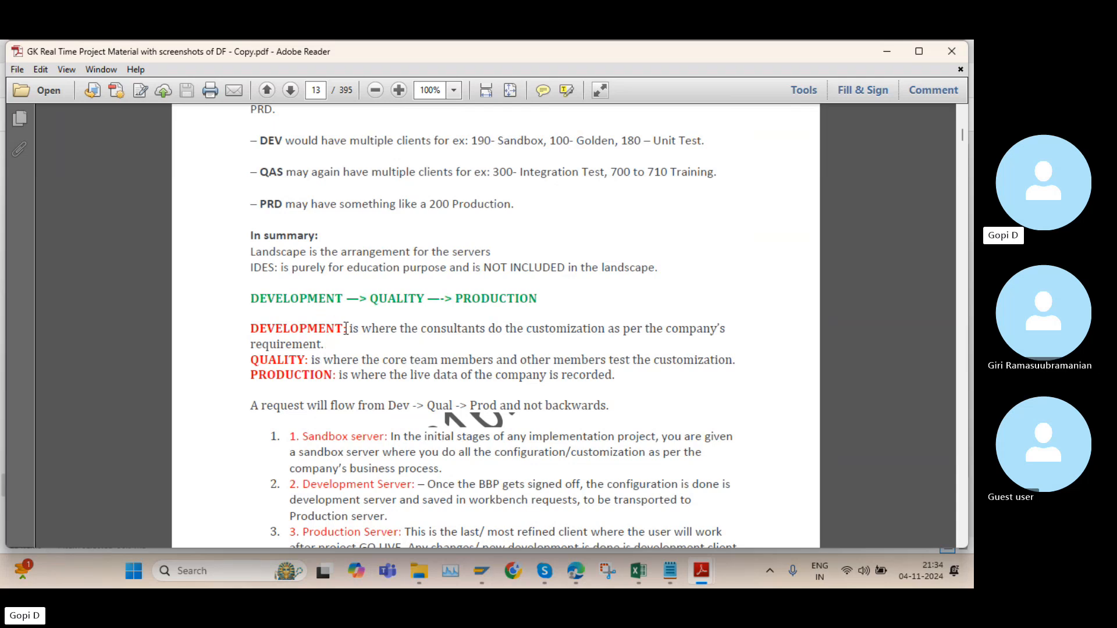
drag(331, 328, 248, 330)
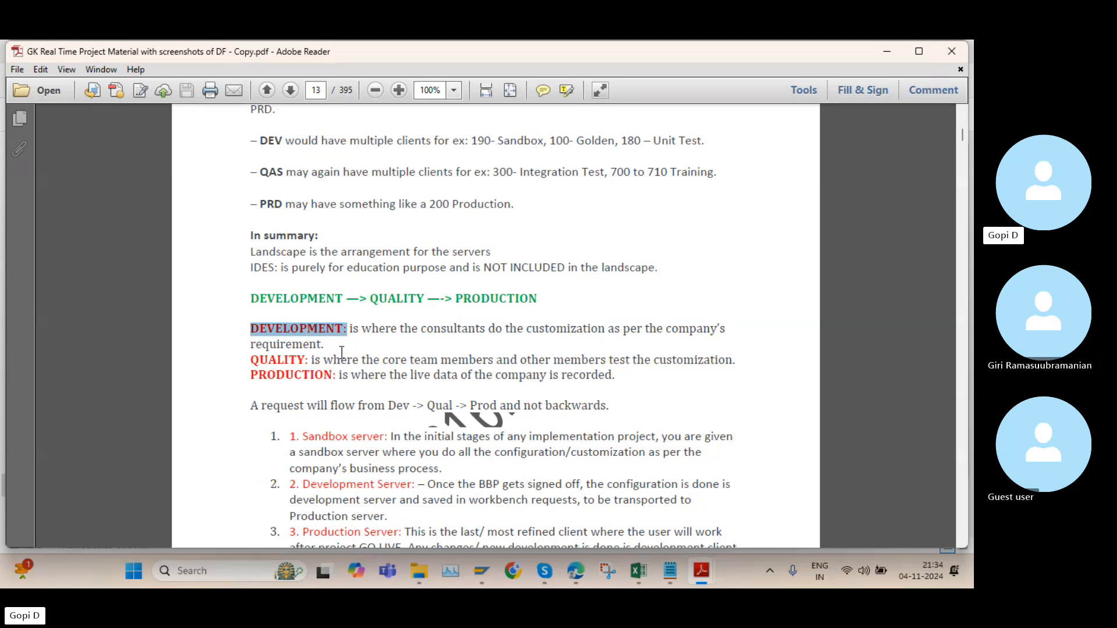
drag(733, 360, 338, 361)
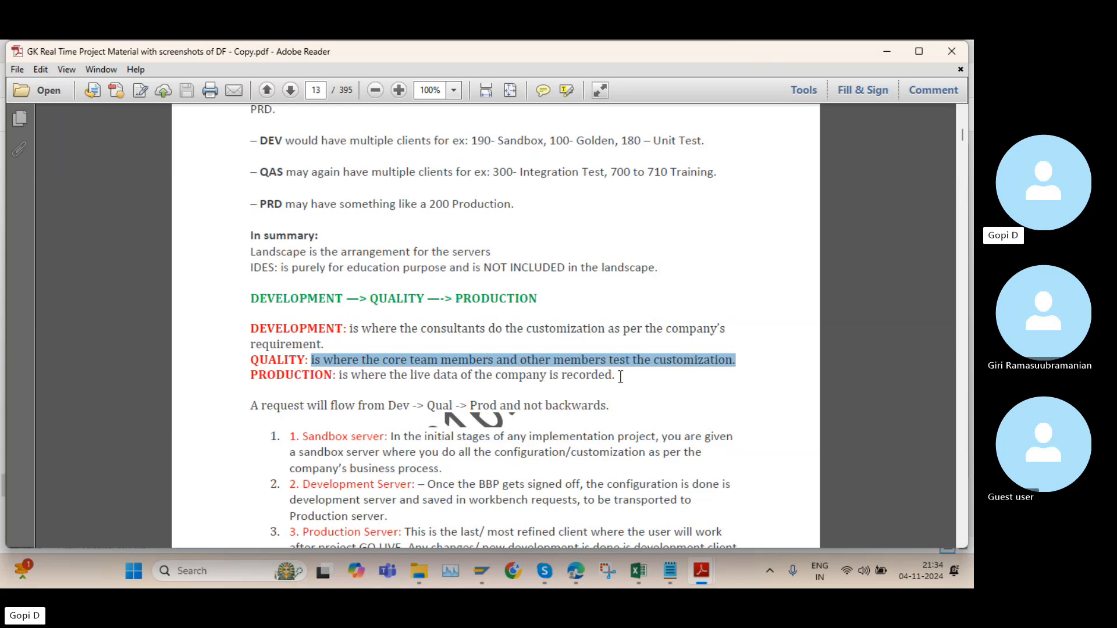
drag(618, 376, 253, 378)
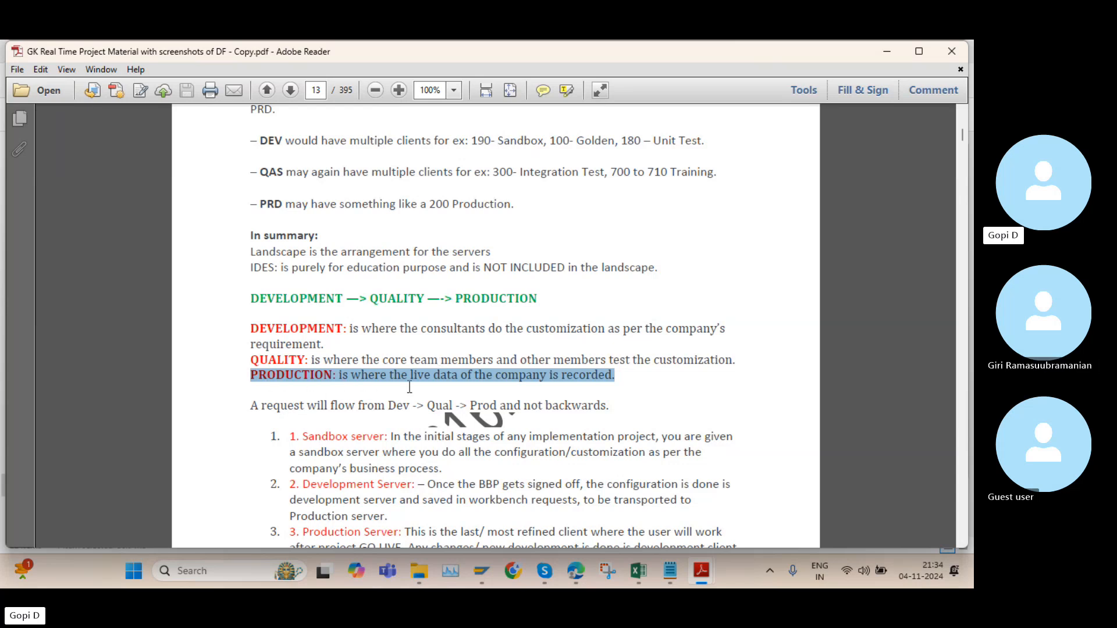
drag(255, 324, 320, 348)
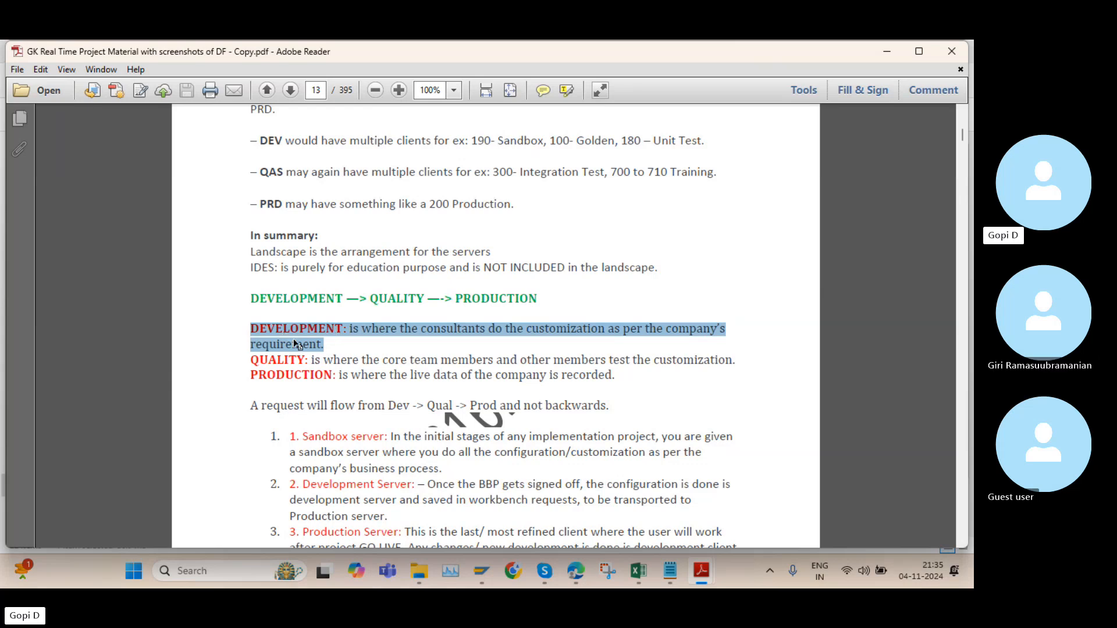
drag(251, 377, 616, 377)
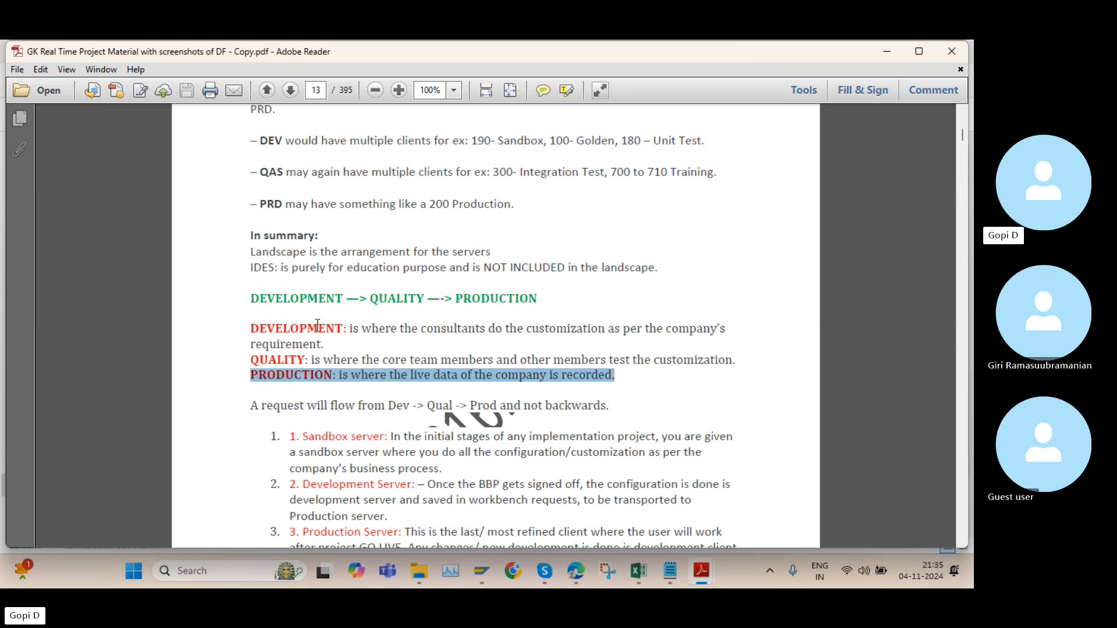
drag(323, 344, 256, 332)
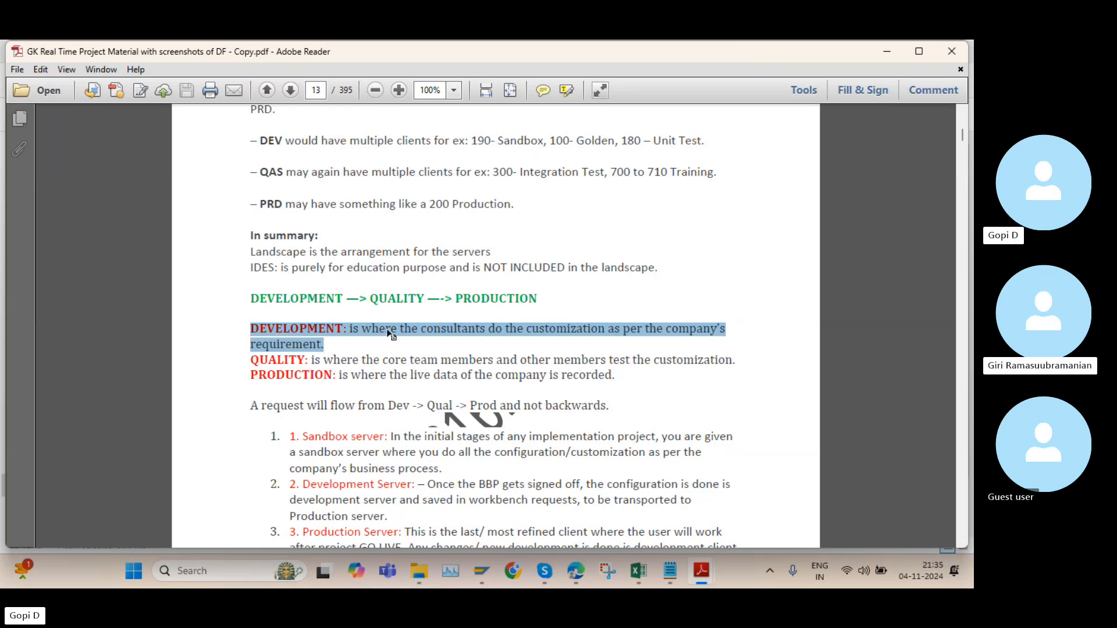
Switch to Edge and open the "SAP ENHANCEMENT PROJECT PART 1/8" video from the YouTube results for sap enhancement project
click(577, 573)
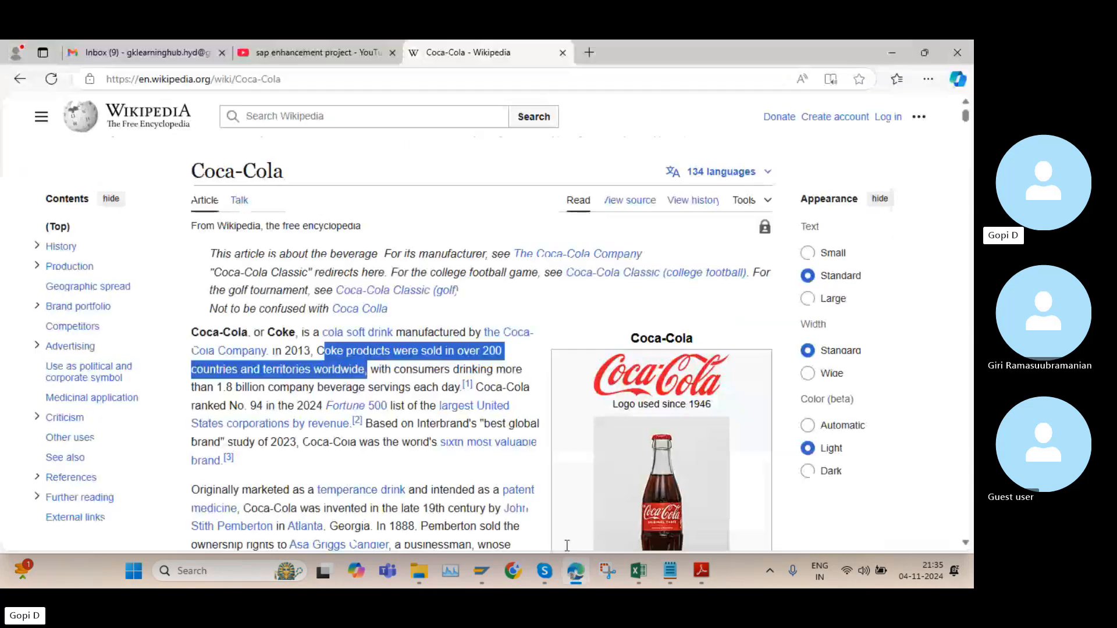
click(299, 45)
scroll(445, 268, down, 10)
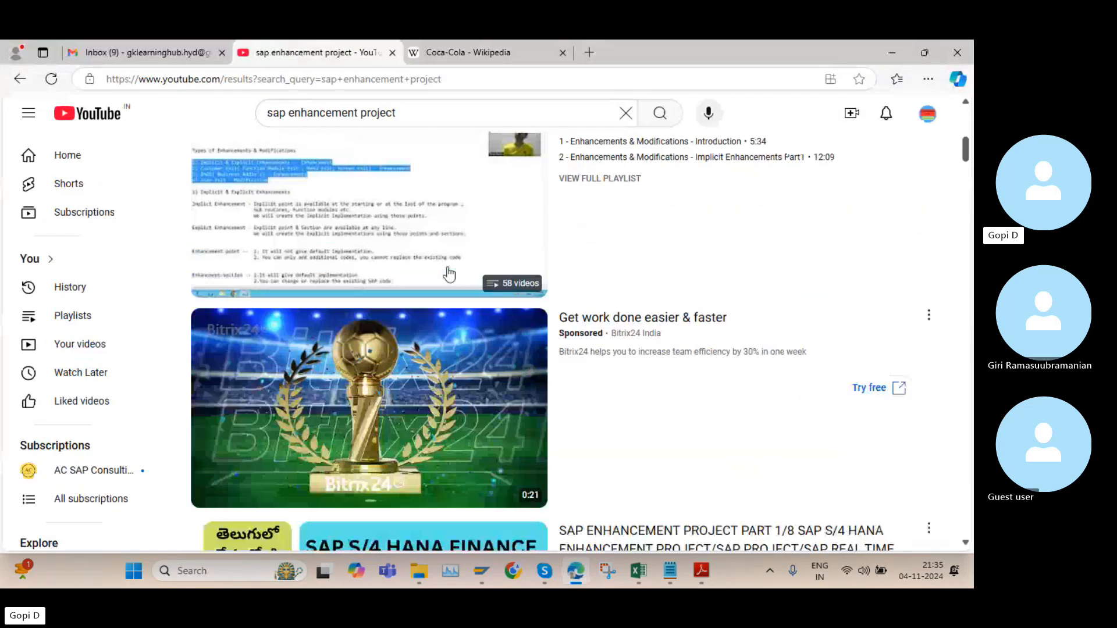
scroll(437, 249, down, 10)
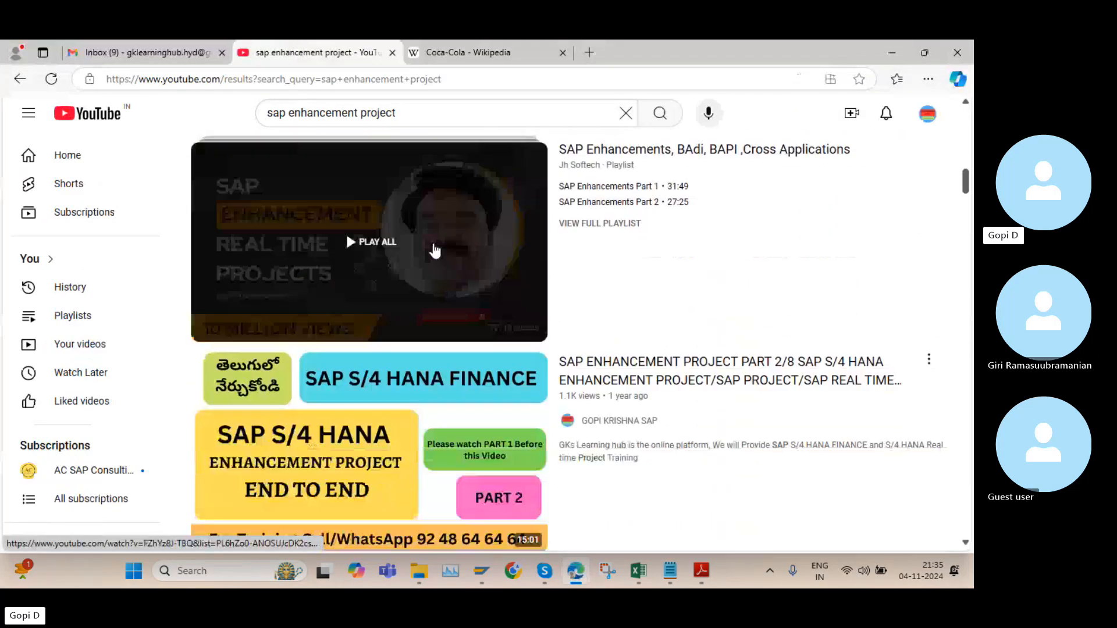
scroll(434, 243, down, 5)
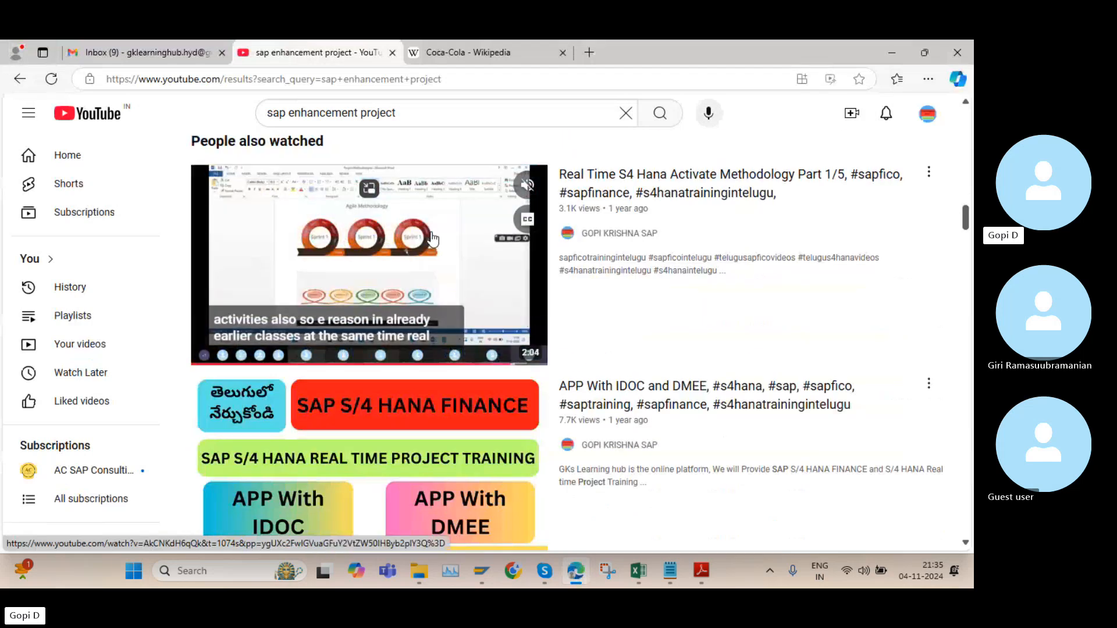
scroll(434, 239, up, 15)
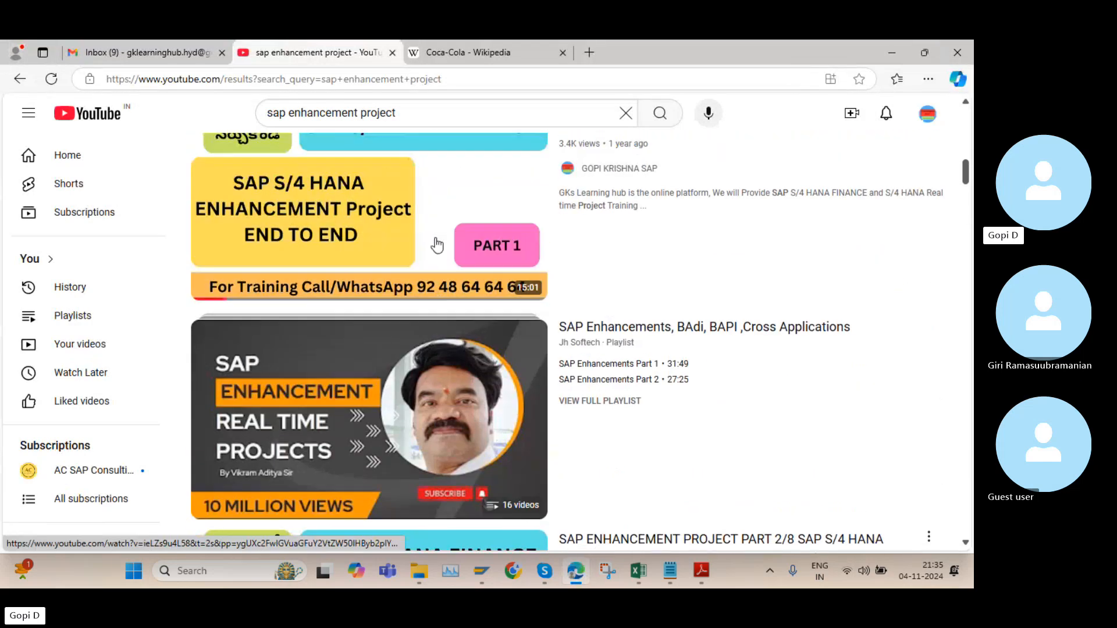
click(437, 244)
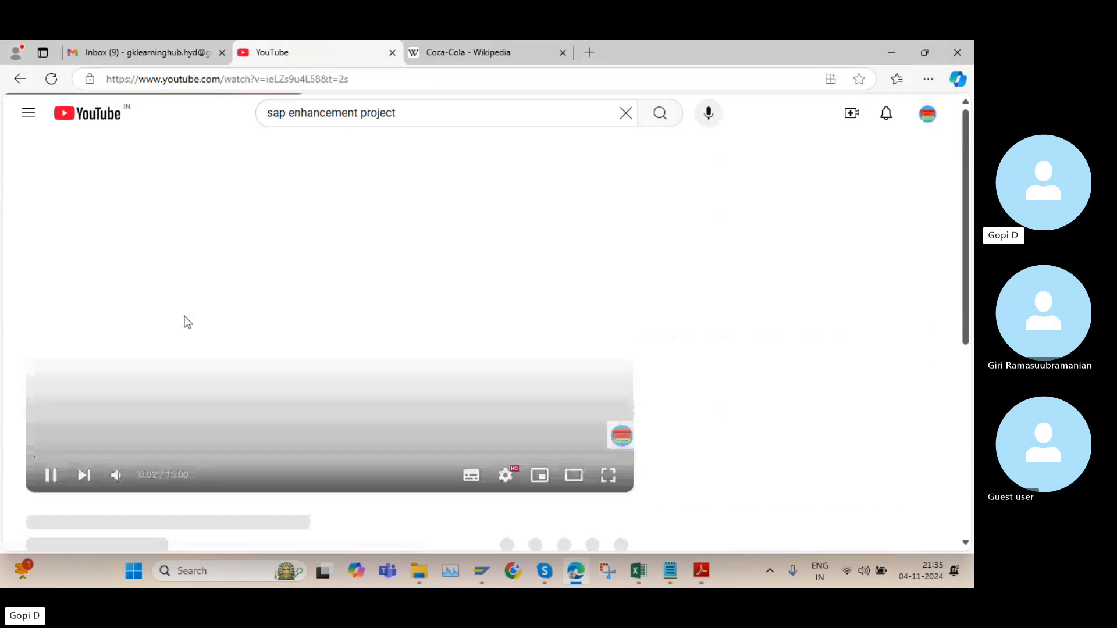
Open the channel that published the video and find the System Landscape series among its videos
scroll(378, 309, down, 3)
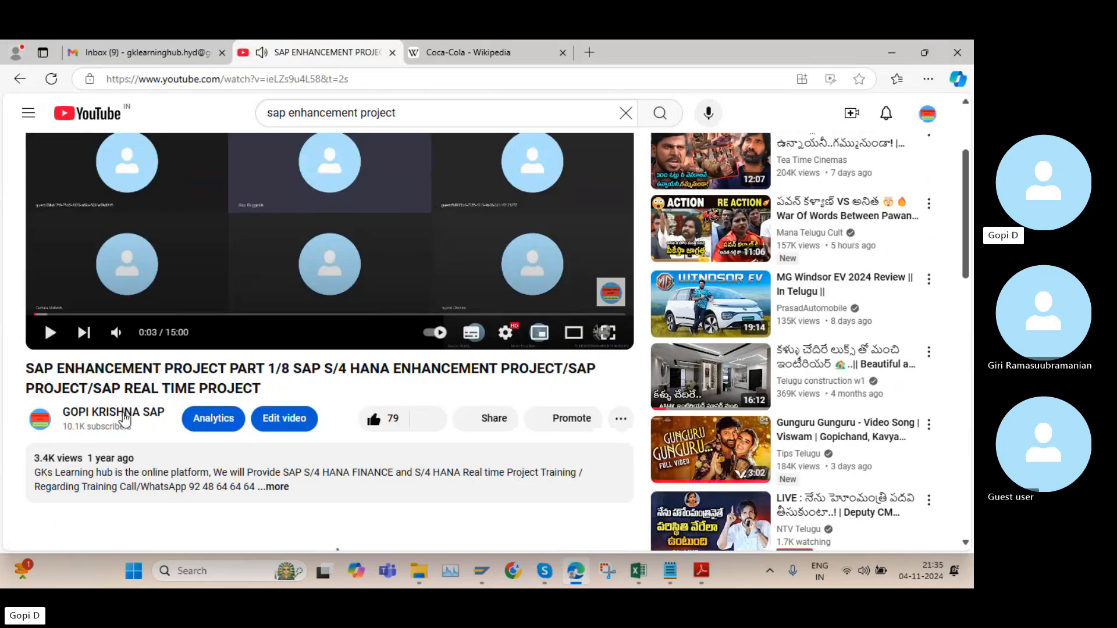
click(124, 415)
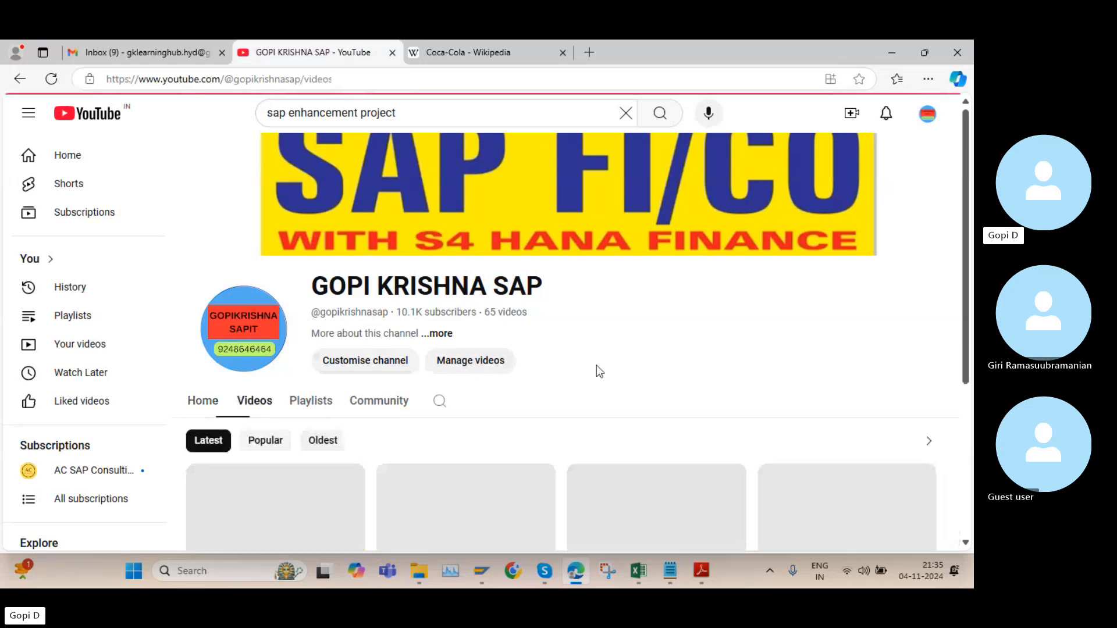
scroll(581, 355, down, 7)
scroll(578, 342, down, 5)
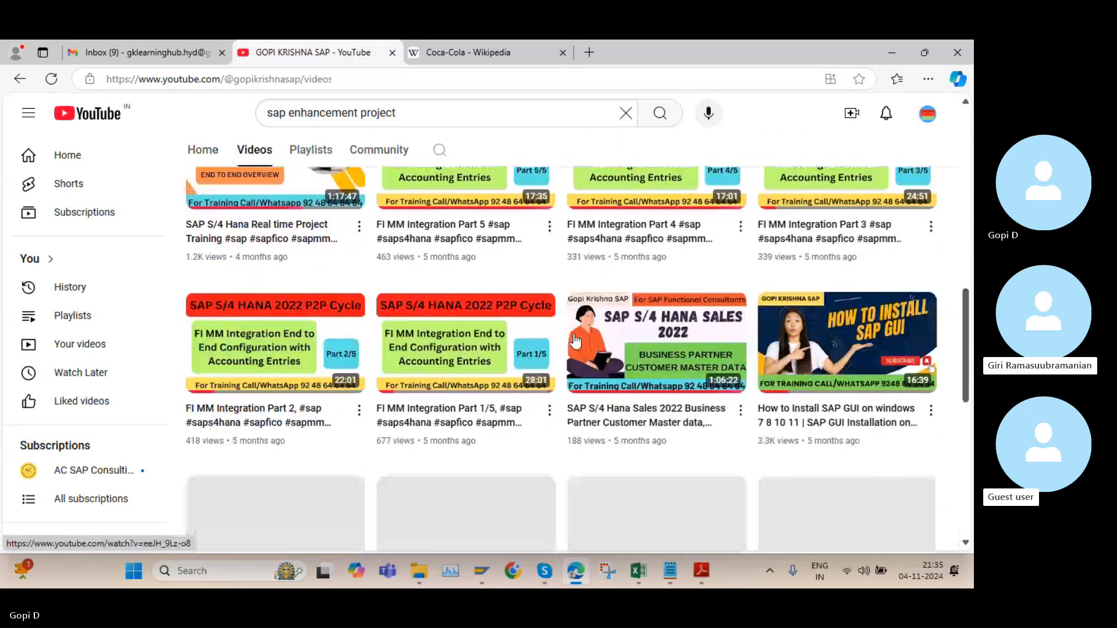
scroll(575, 342, down, 6)
scroll(564, 359, up, 1)
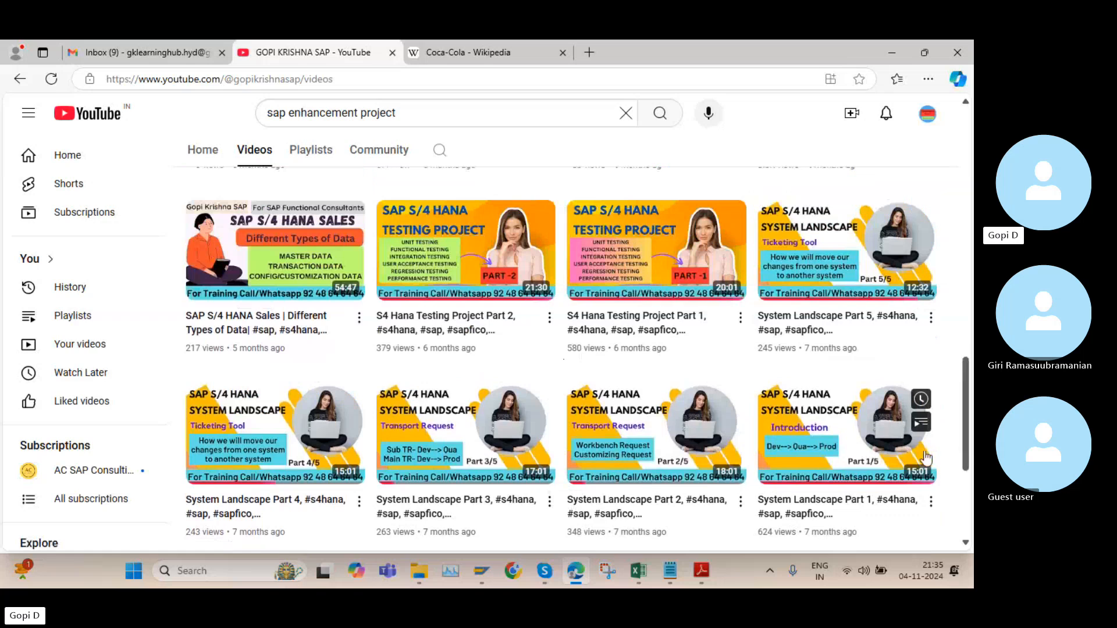
Copy the share link of the "System Landscape Part 1" video
mouse_move(776, 451)
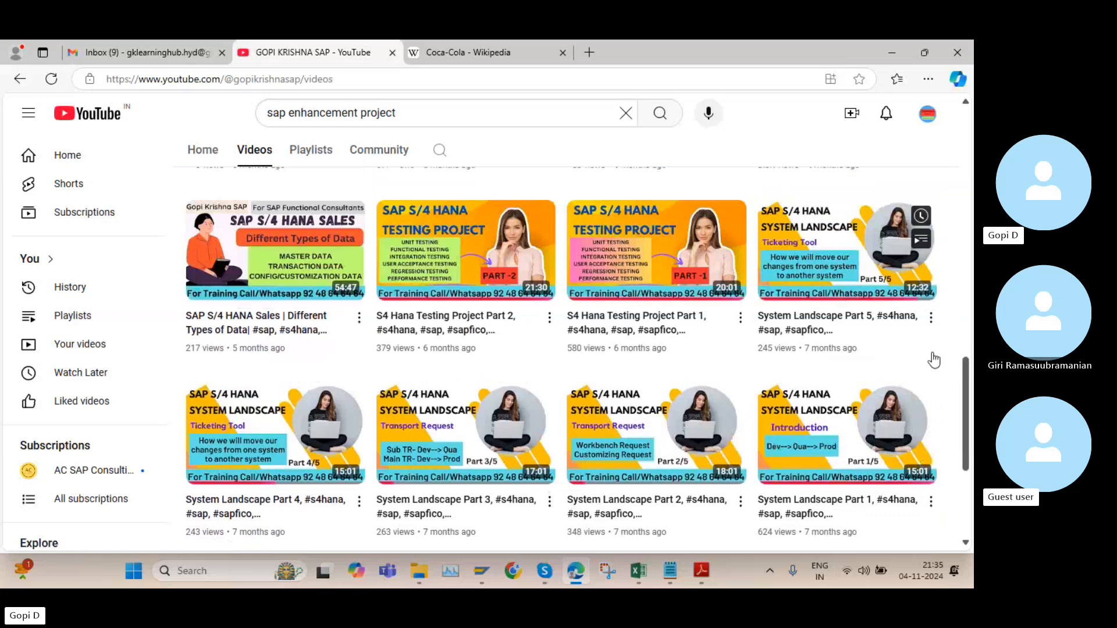
click(931, 502)
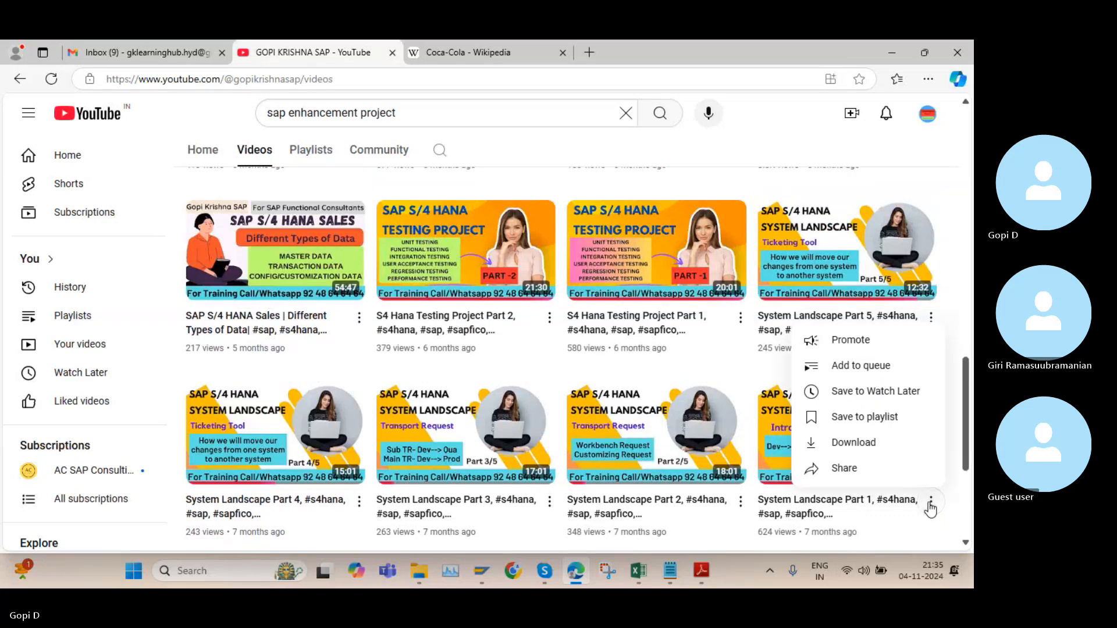
click(857, 470)
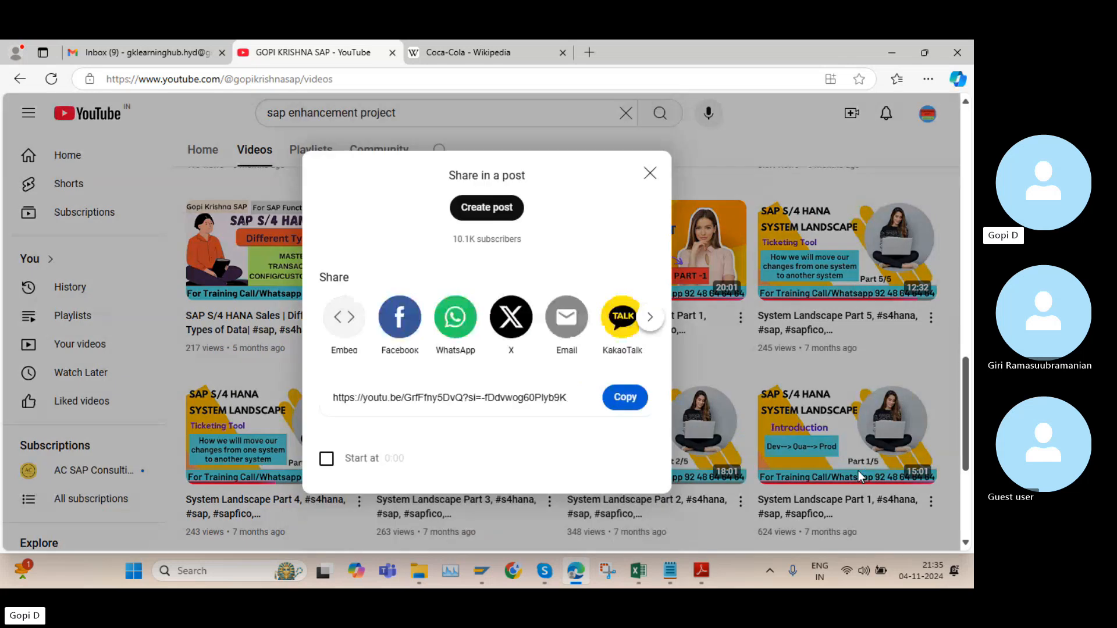
click(624, 397)
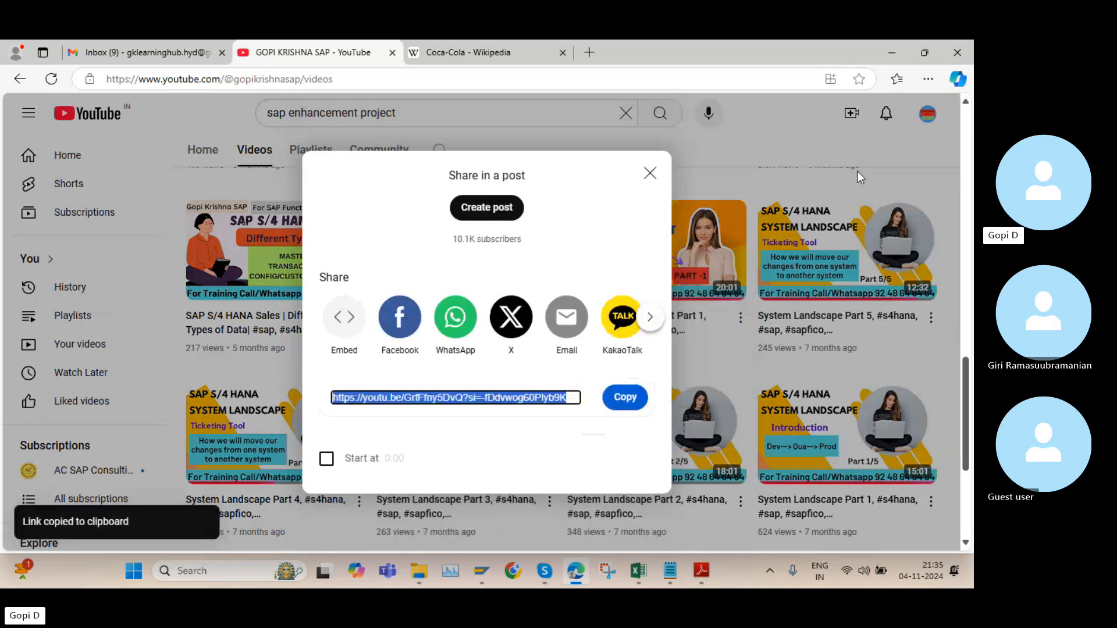
Switch to Skype and send the copied video link in the call's chat
key(alt+Tab)
click(762, 534)
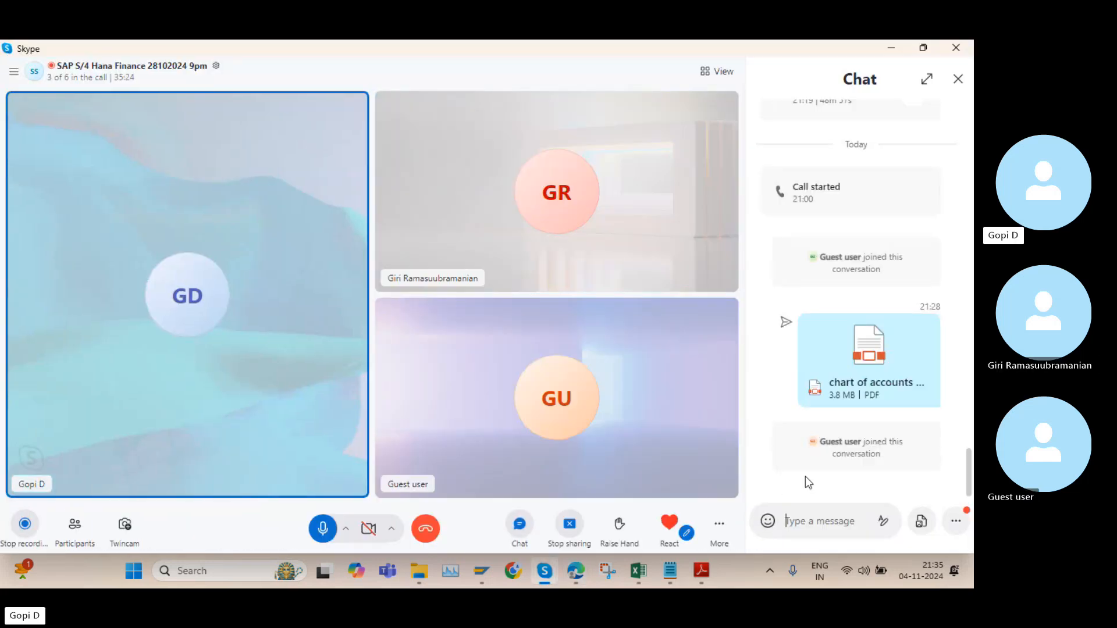
click(815, 516)
key(ctrl+v)
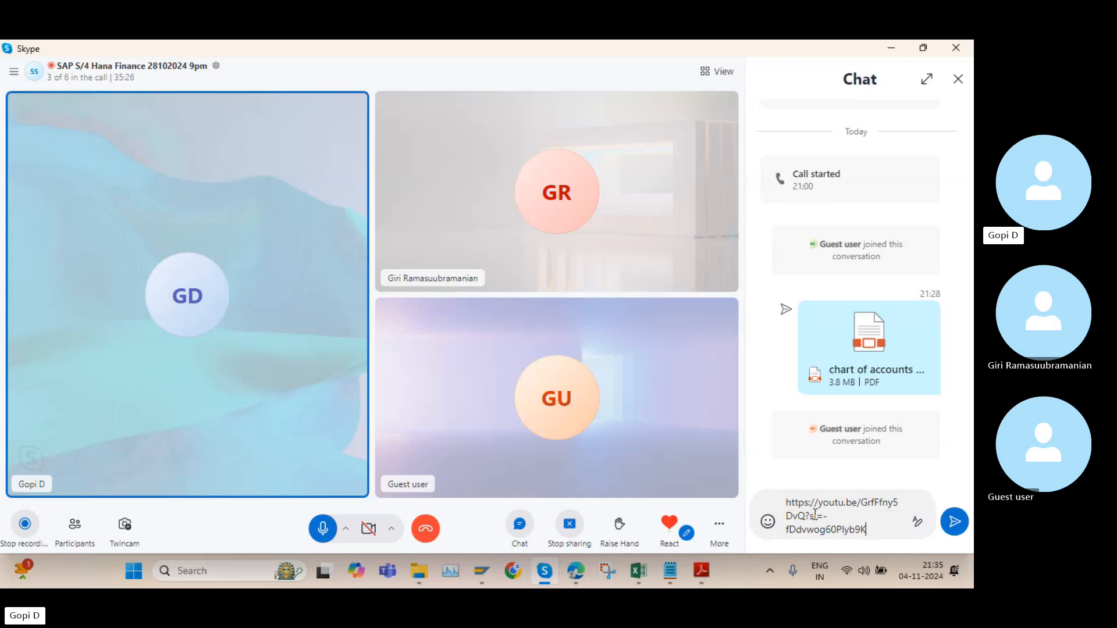
click(955, 521)
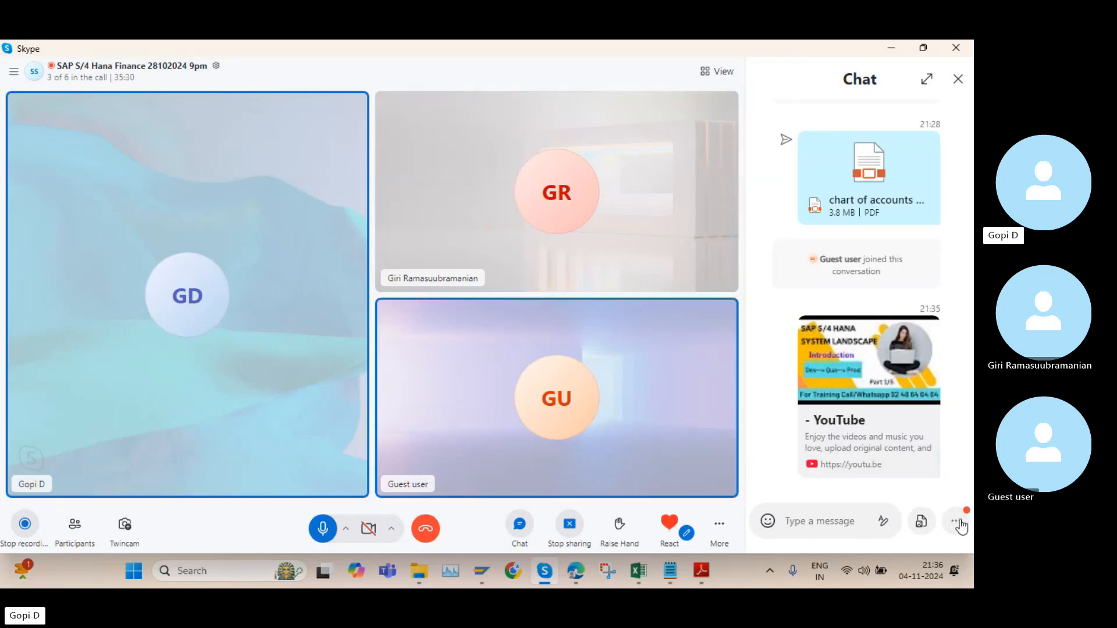
Close the chat pane of the Skype call
click(958, 79)
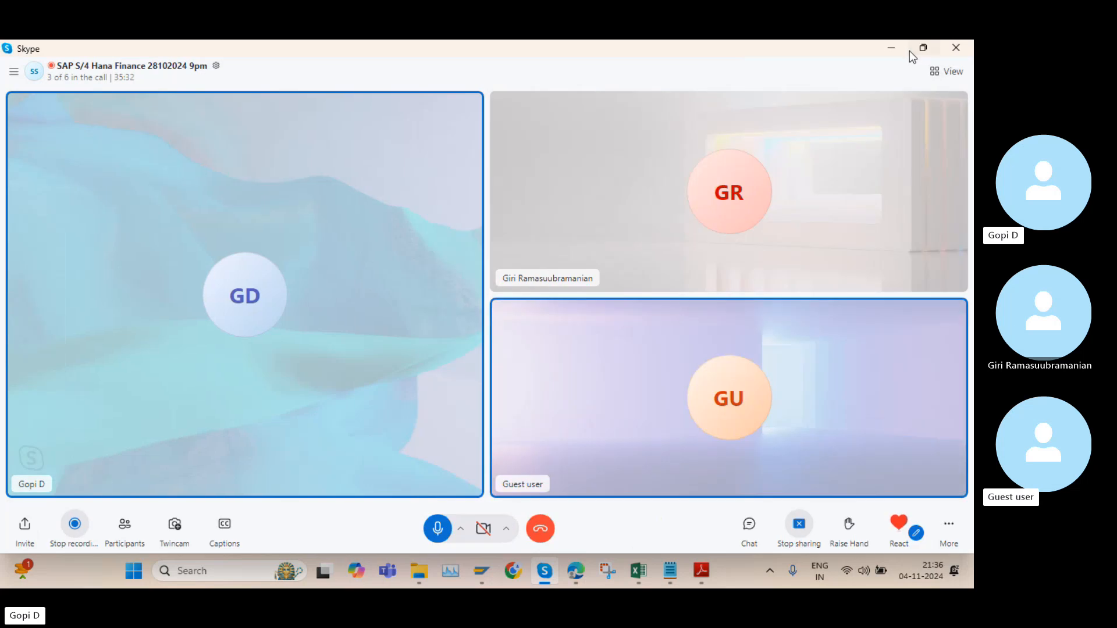
click(908, 50)
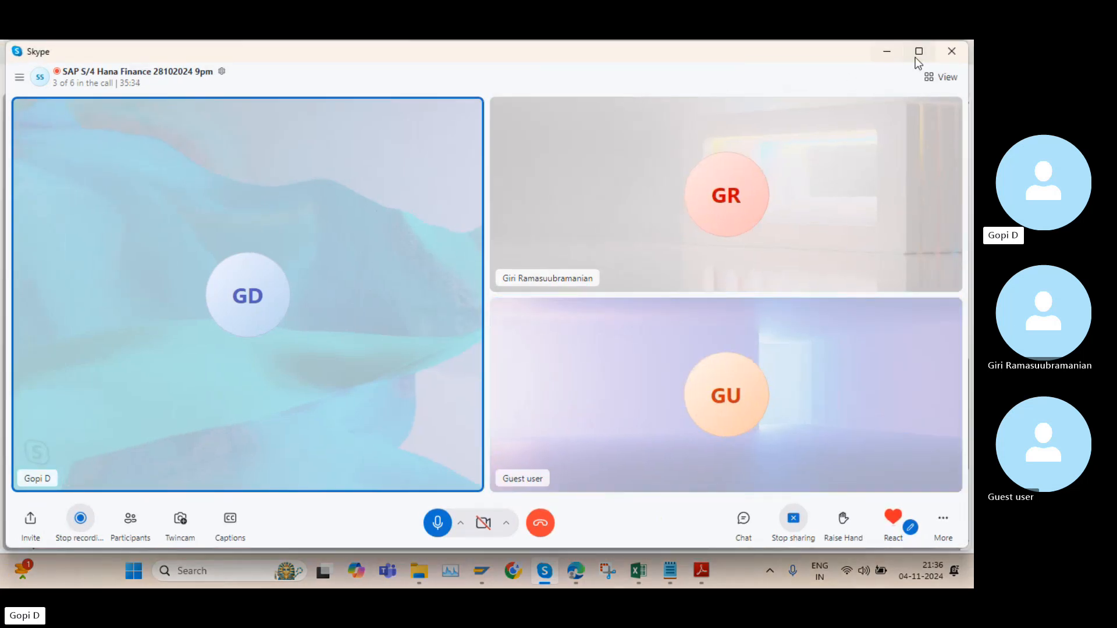
click(917, 57)
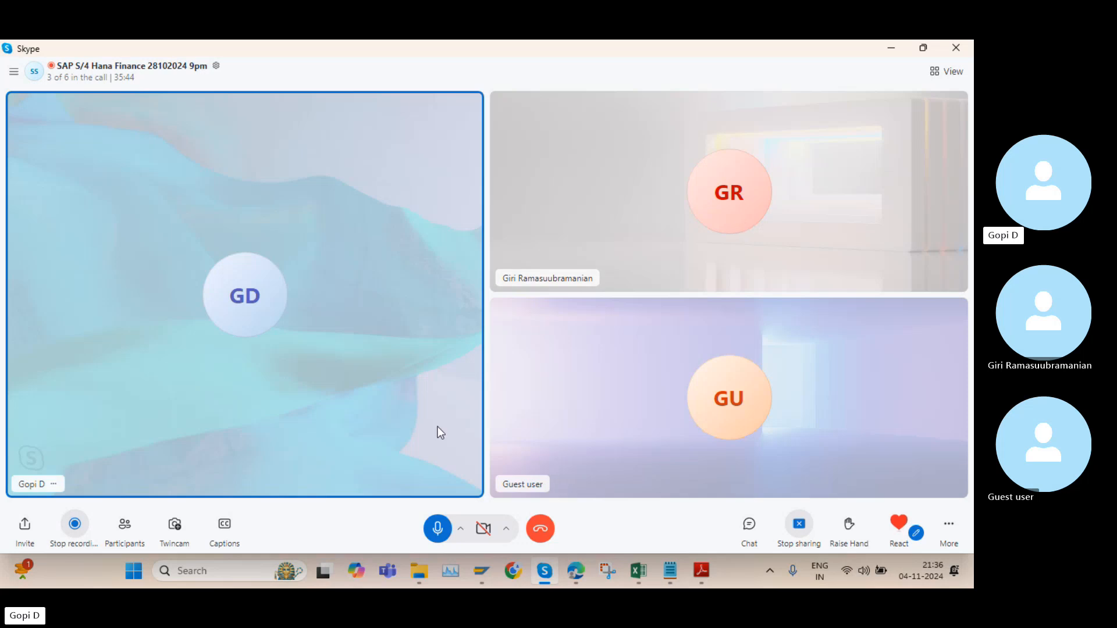
Switch to Edge and close the share dialog over the channel's video list
click(574, 571)
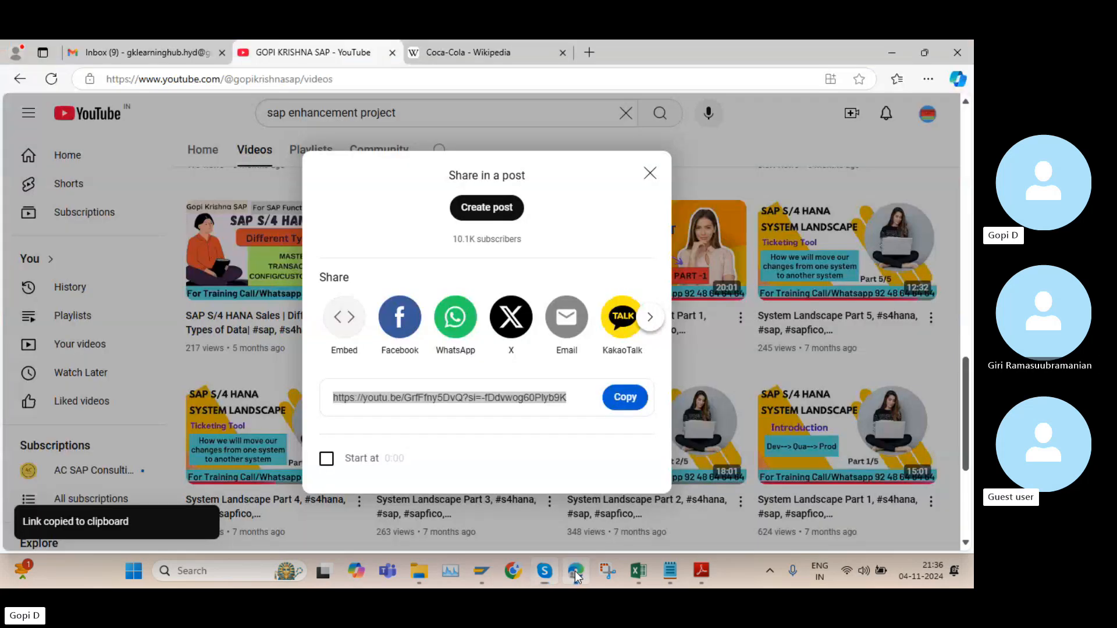
click(650, 172)
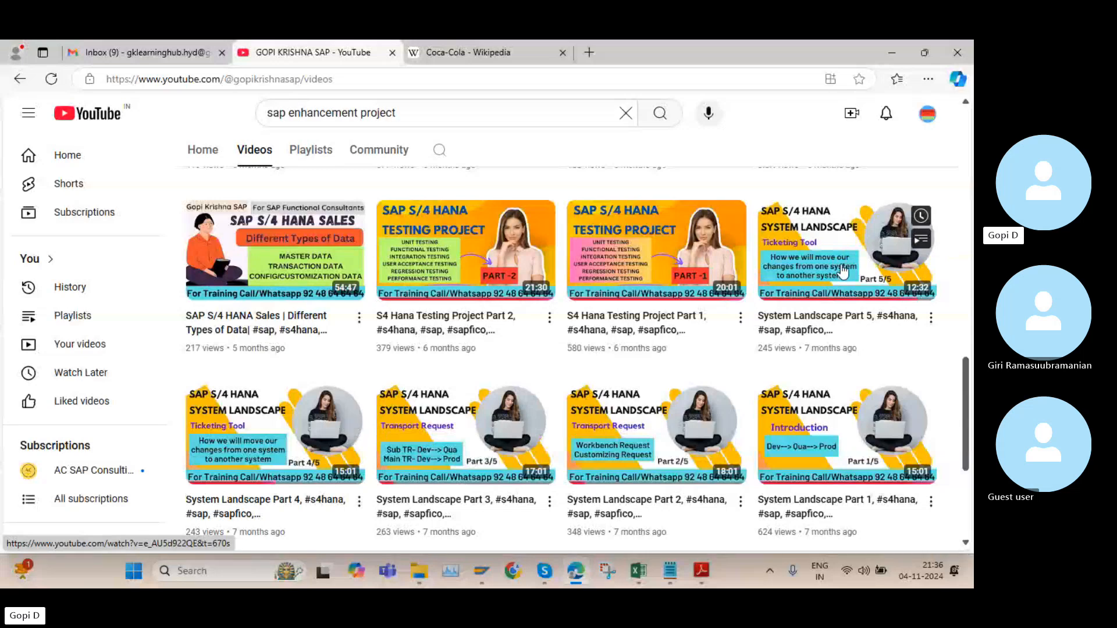
mouse_move(852, 289)
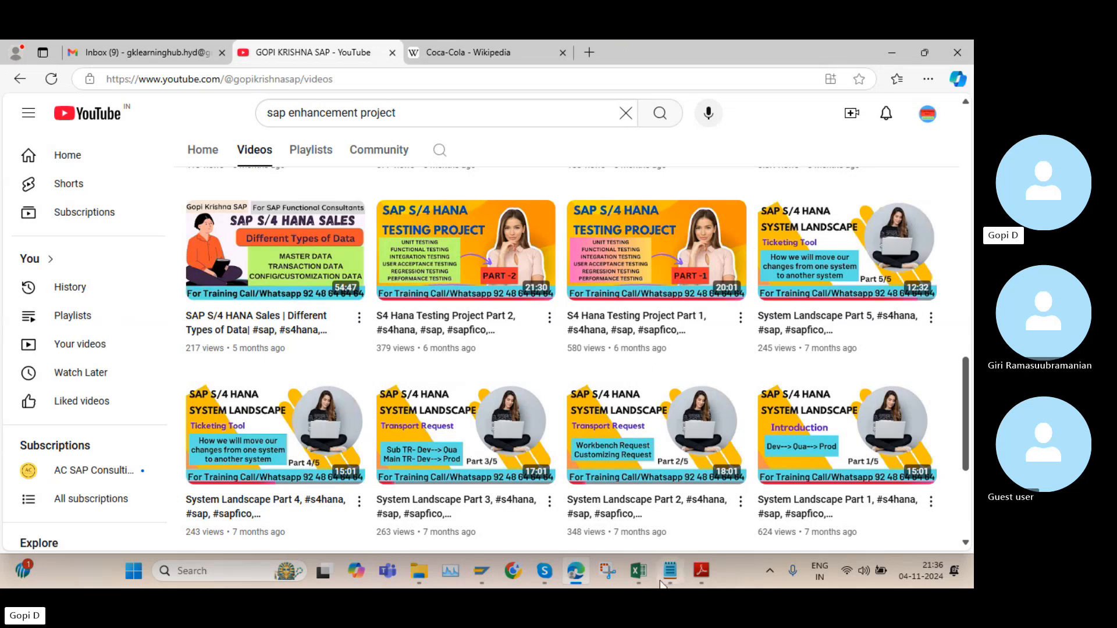
Switch to "chart of accounts GK.pdf" in Adobe Reader and review pages 1 to 5 on creating, displaying and copying a chart of accounts
mouse_move(711, 571)
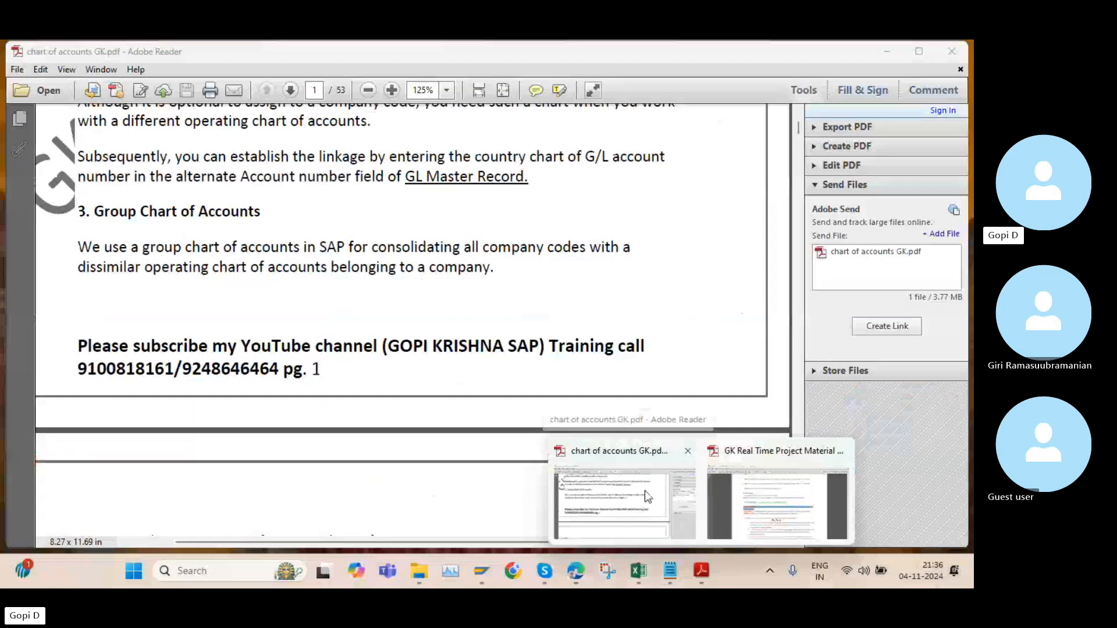
click(644, 491)
scroll(455, 112, up, 12)
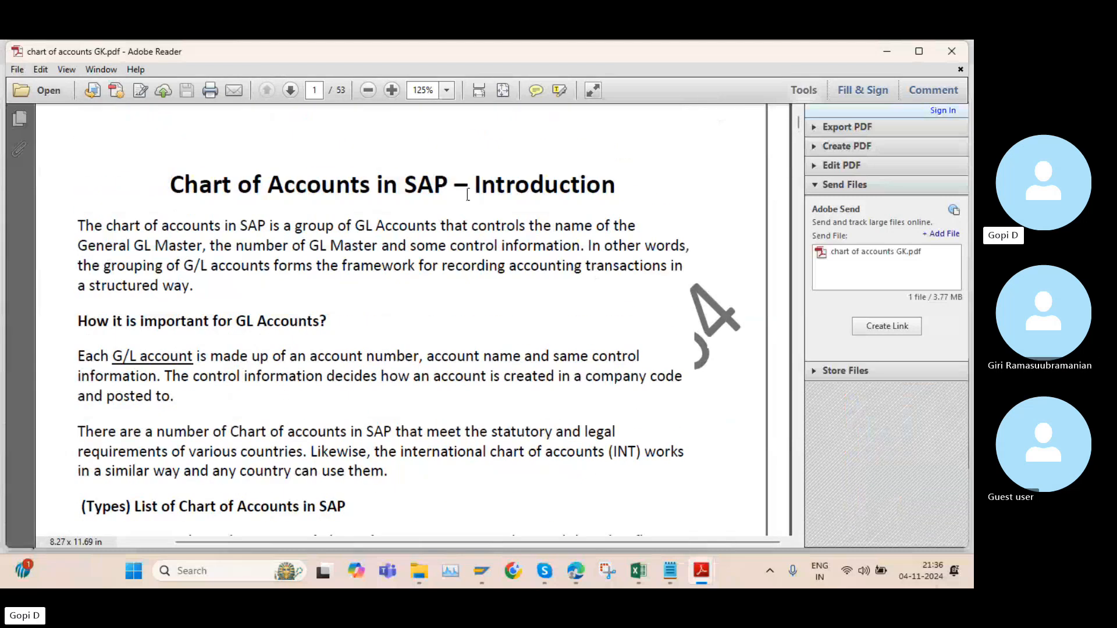
scroll(467, 195, down, 15)
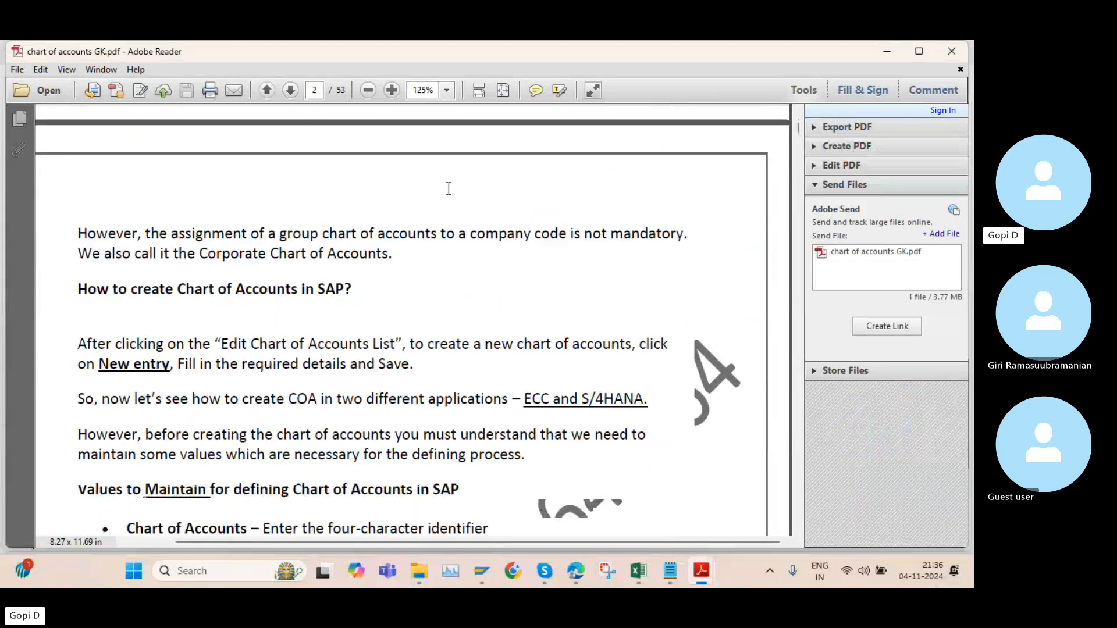
scroll(449, 188, down, 15)
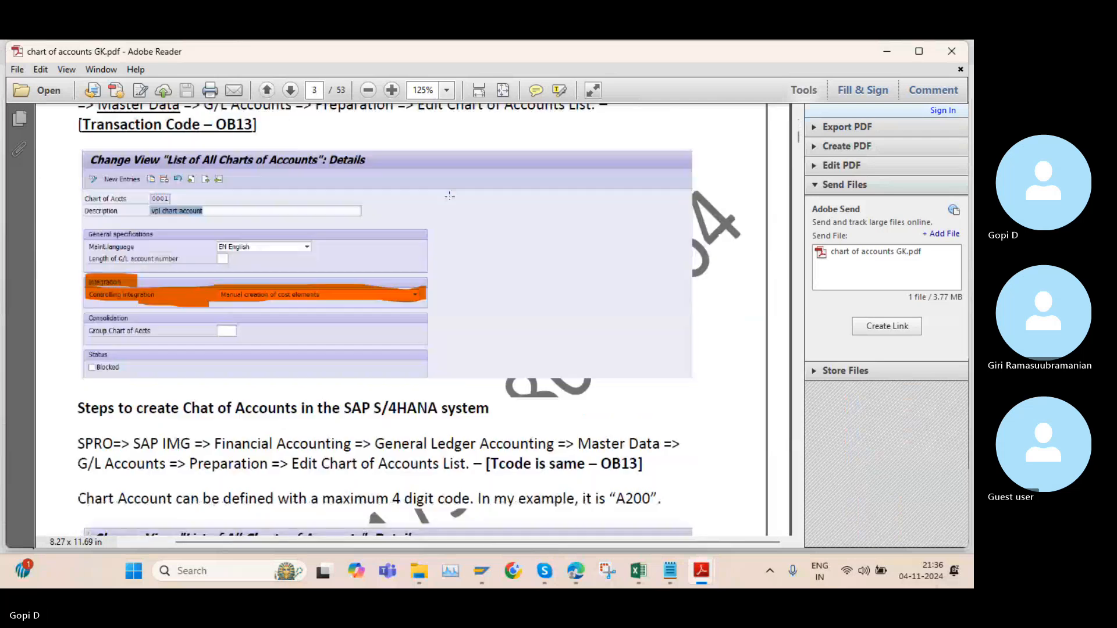
scroll(450, 196, up, 3)
scroll(407, 233, down, 10)
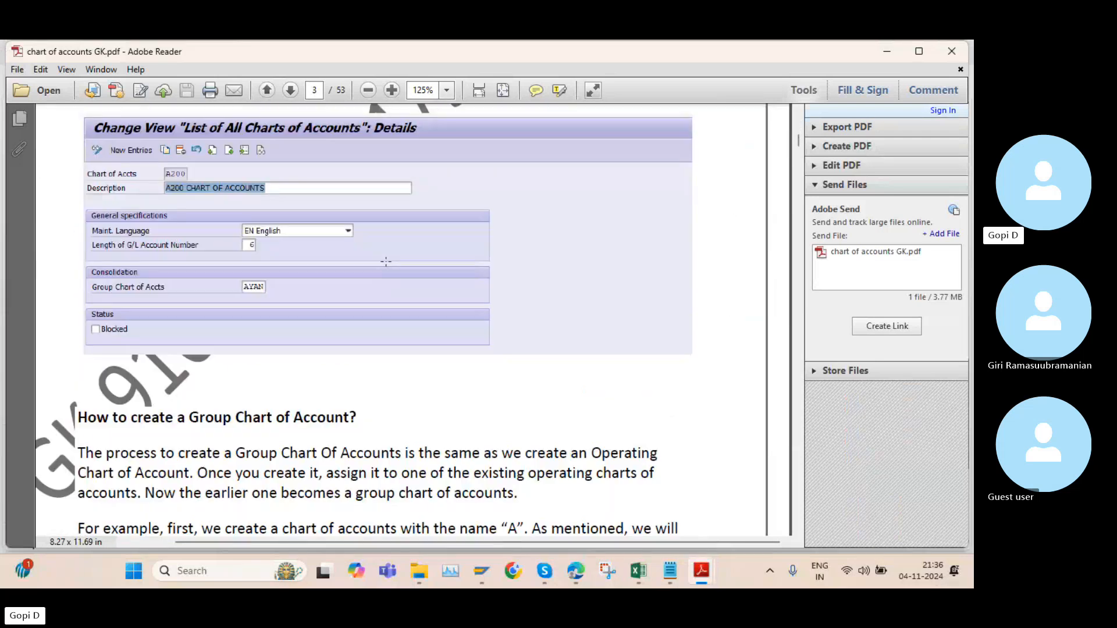
scroll(385, 261, down, 15)
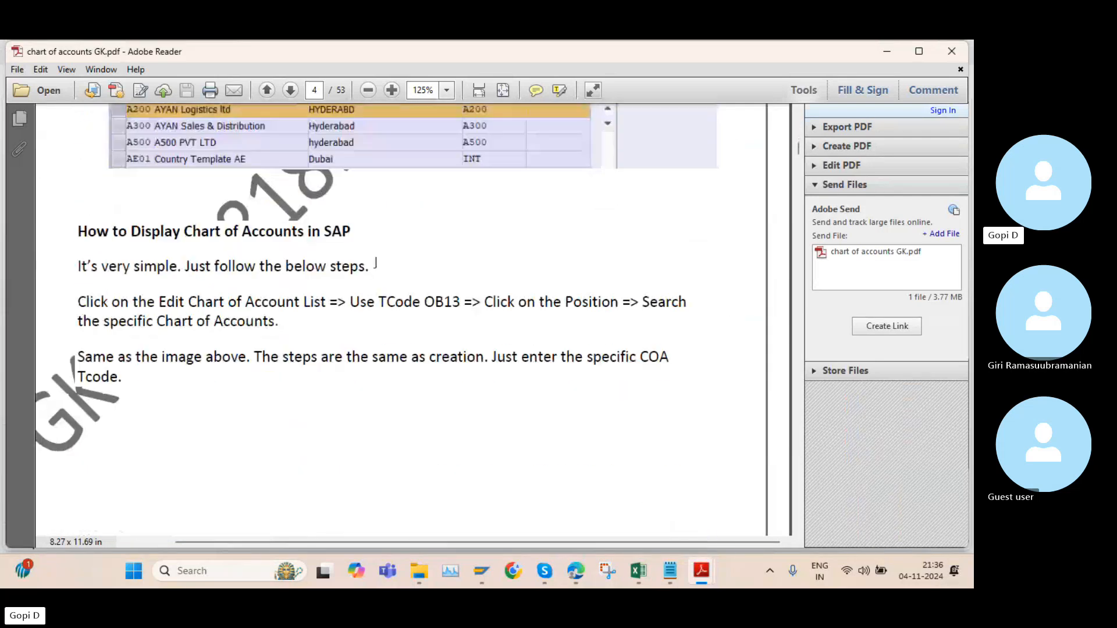
scroll(460, 316, down, 10)
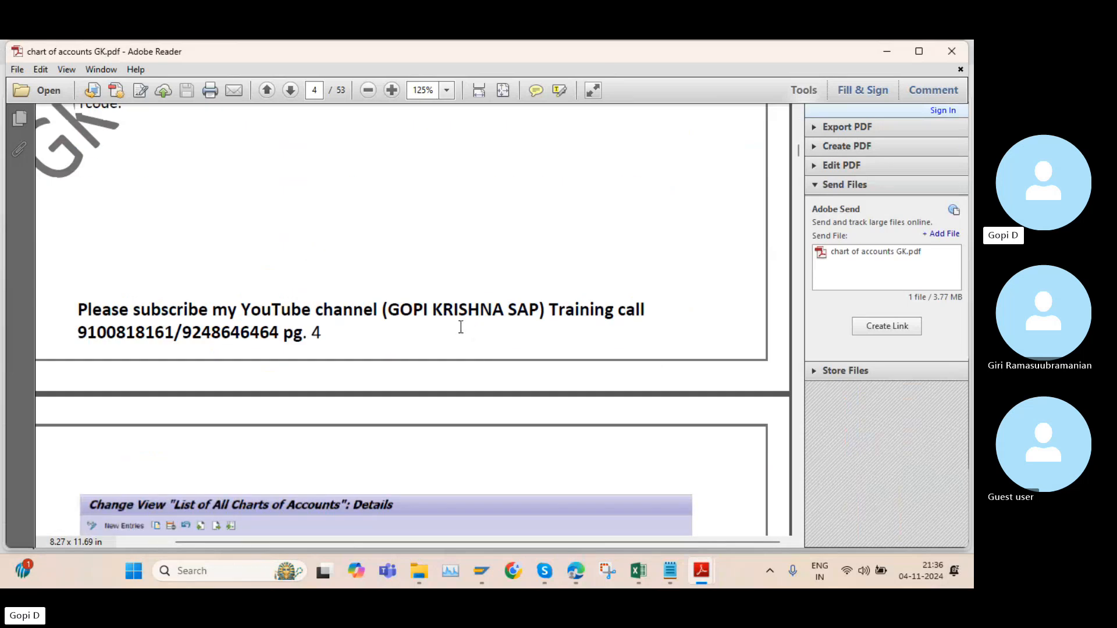
scroll(447, 317, down, 3)
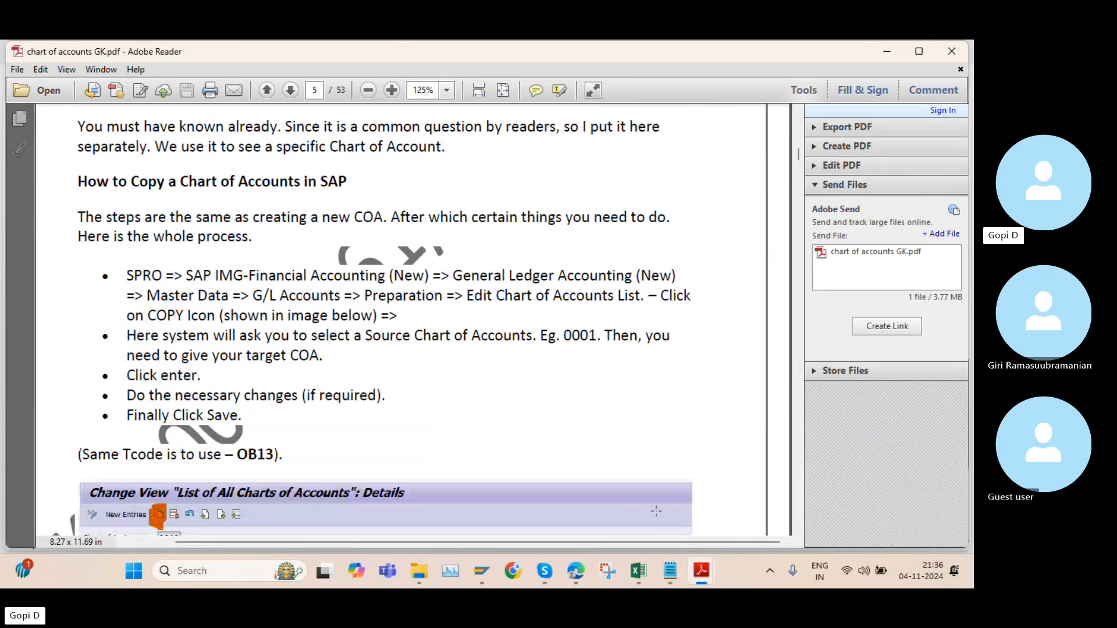
Switch to the Excel workbook and select cell D4 in the "Define Accounts group in SAP" row of the GL sheet
click(638, 571)
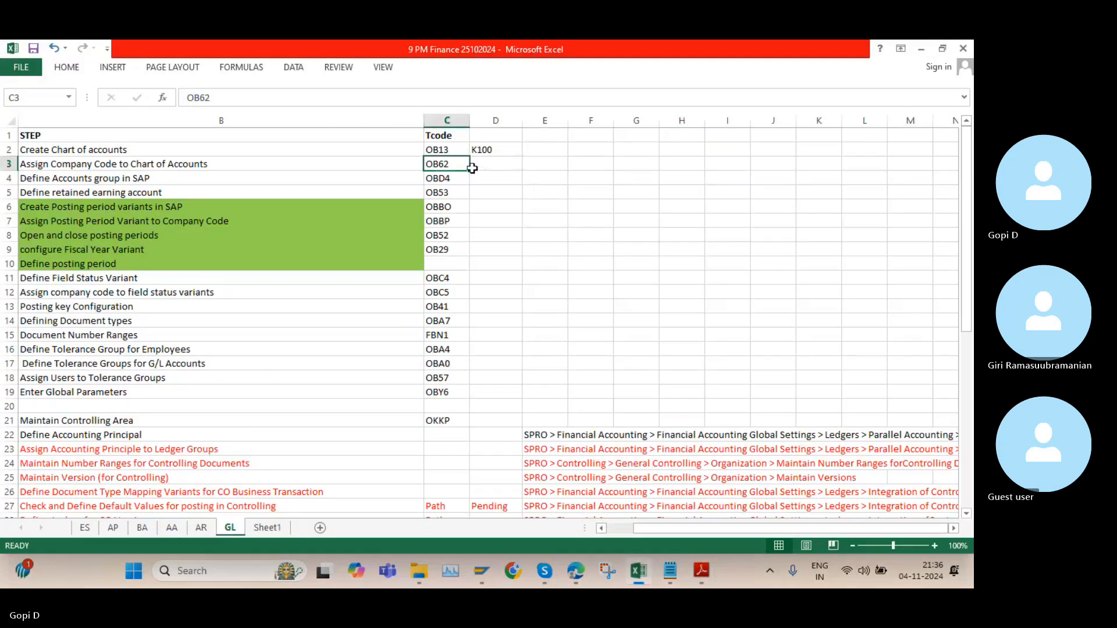
click(489, 178)
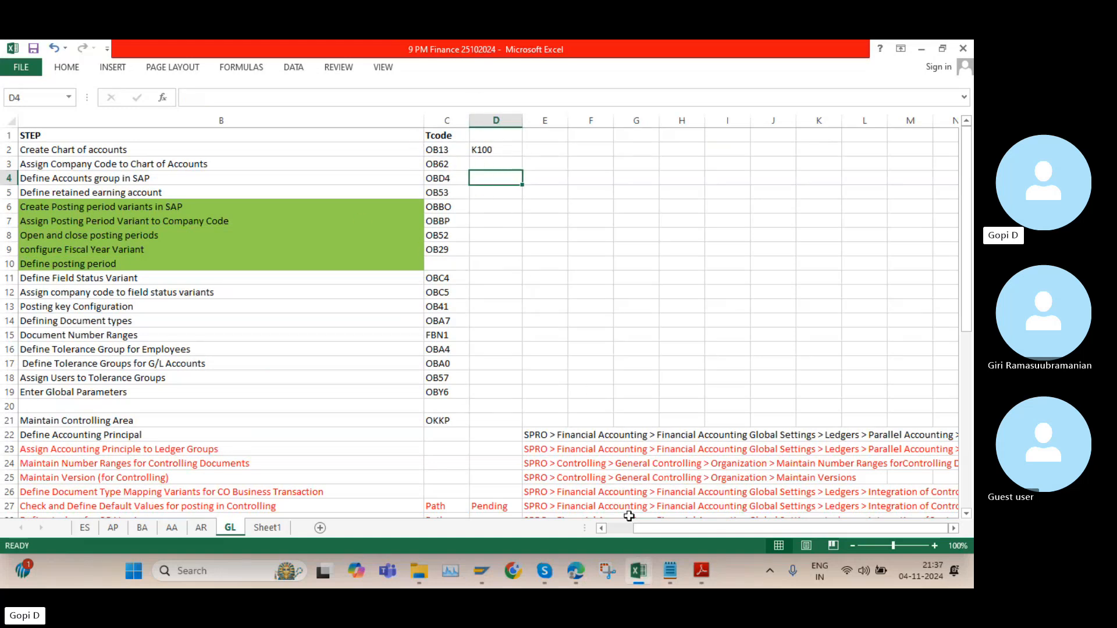
Close the GK Real Time Project Material PDF and return to page 5 of "chart of accounts GK.pdf" in Adobe Reader
mouse_move(705, 568)
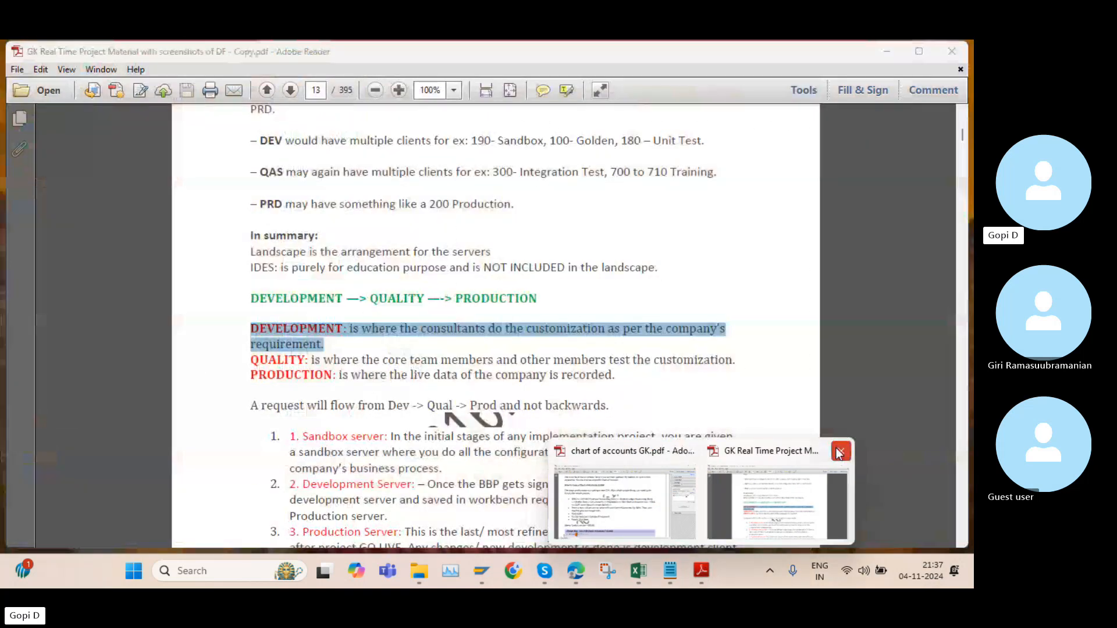
click(839, 452)
click(716, 493)
scroll(632, 390, down, 10)
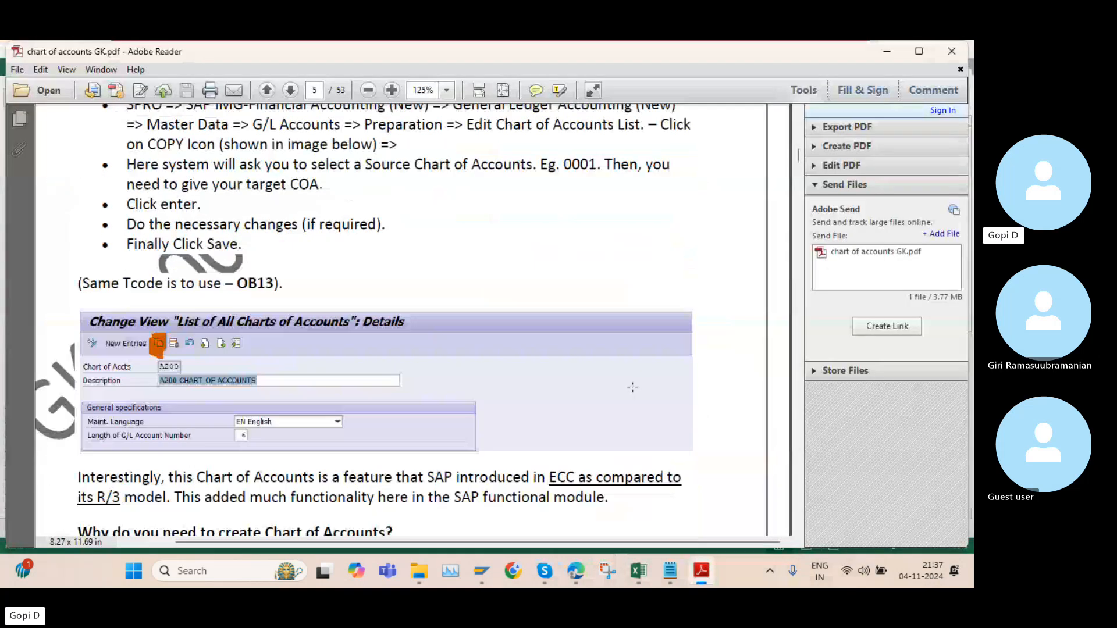
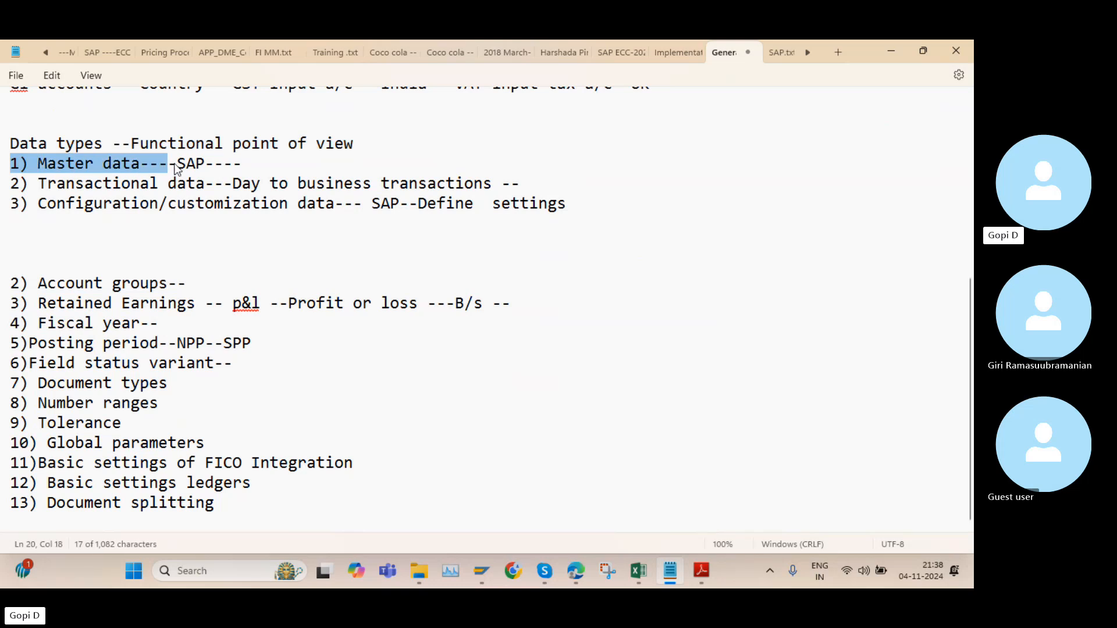
Highlight the Transactional data and Configuration/customization data lines in the Notepad notes
drag(13, 185, 252, 183)
drag(21, 205, 344, 204)
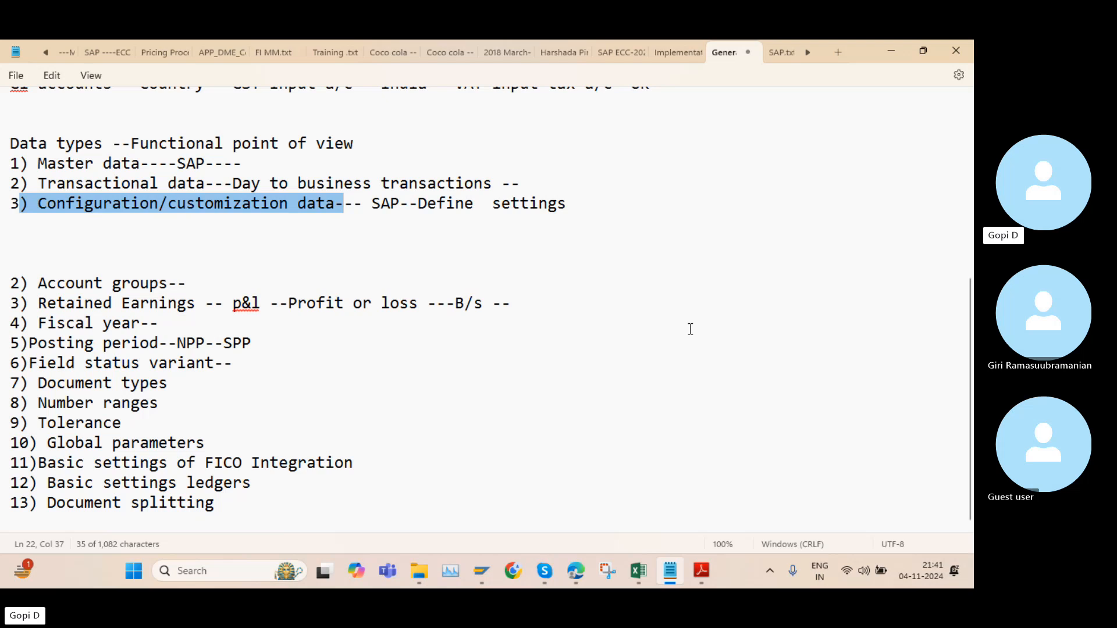
Switch to the SAP "Assign Company Code -> Chart Of Accounts" session, dismiss the broken connection error and return to the Notepad notes
mouse_move(490, 575)
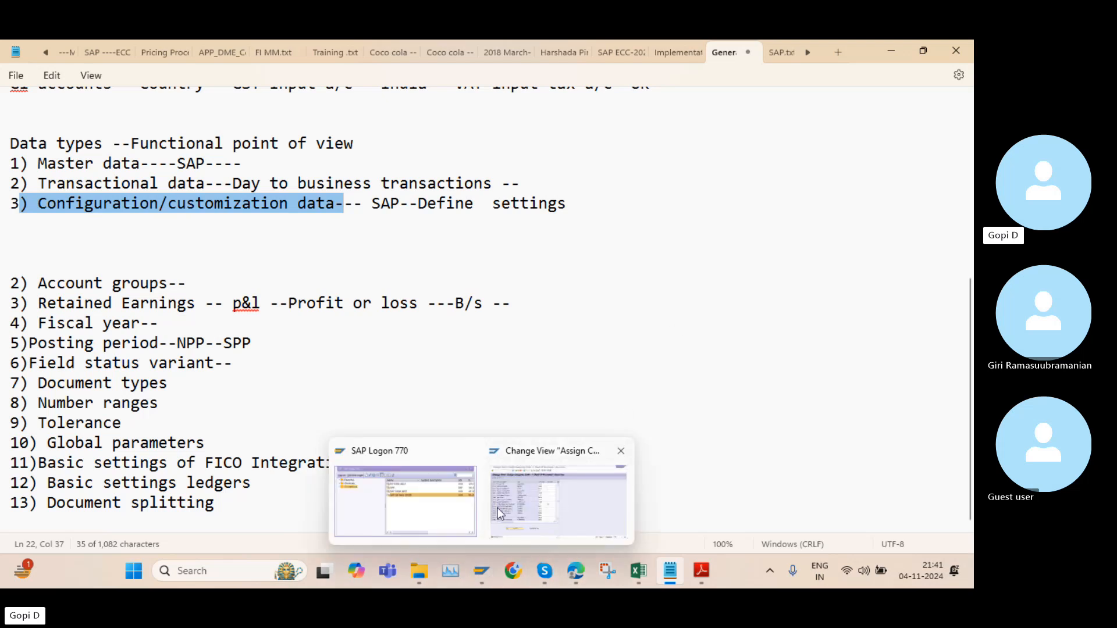
click(508, 497)
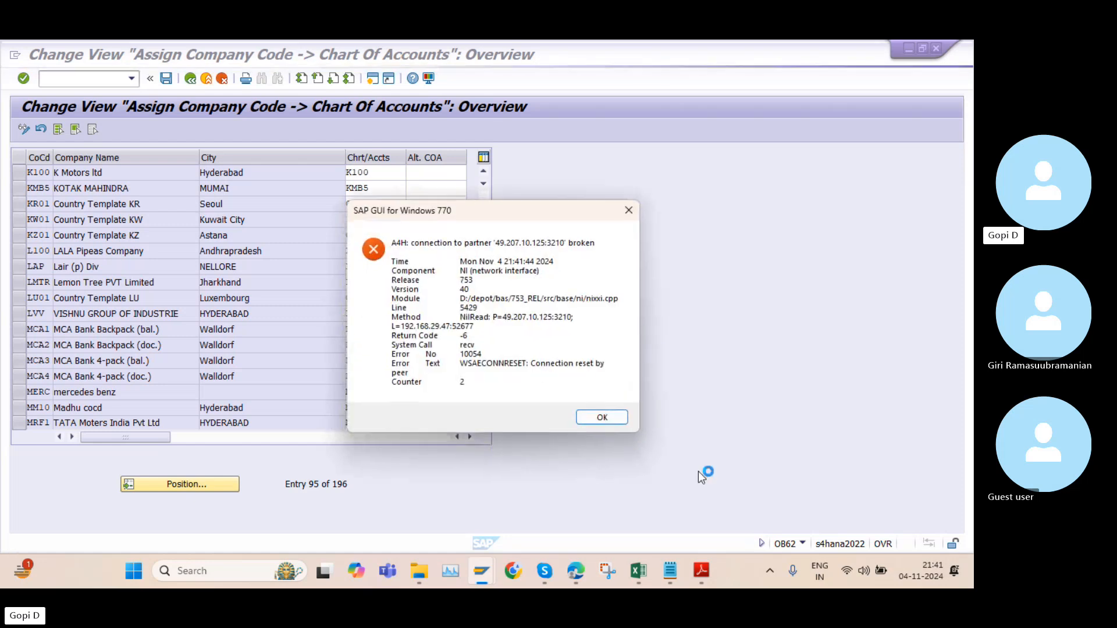
click(603, 417)
click(714, 565)
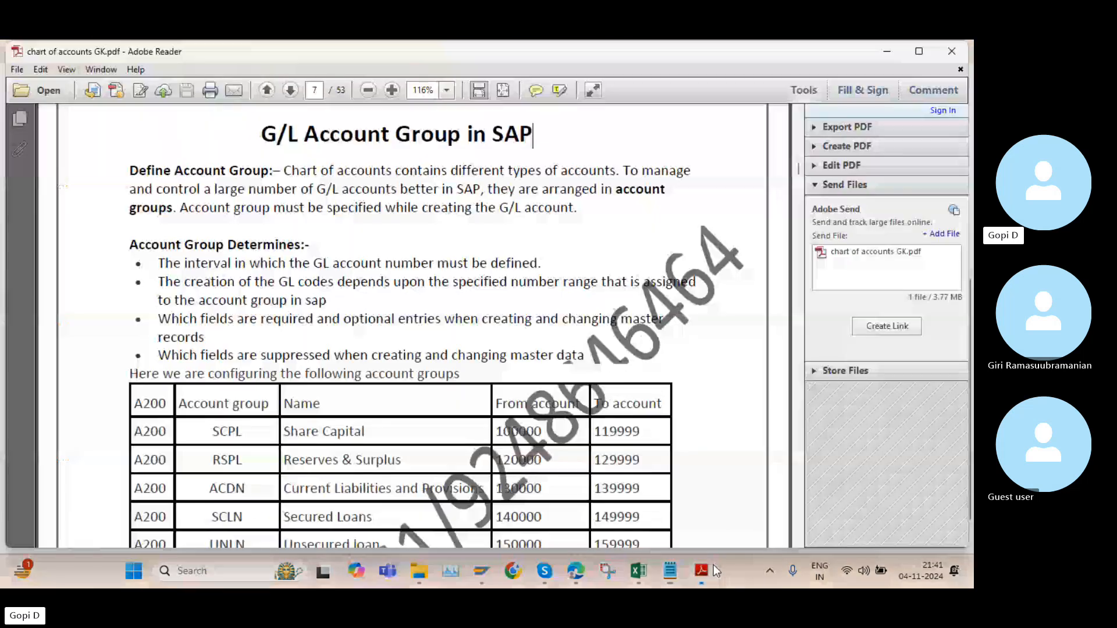
click(667, 571)
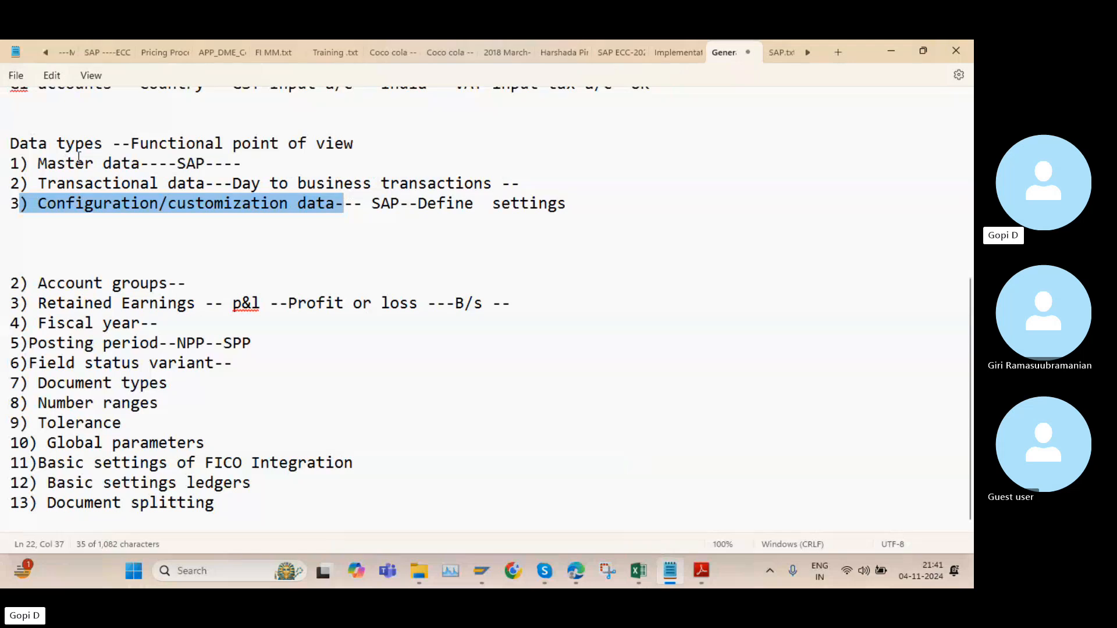
Highlight the Data types heading, the words Configuration and customization data, and the Account groups line in the notes
drag(369, 150, 7, 144)
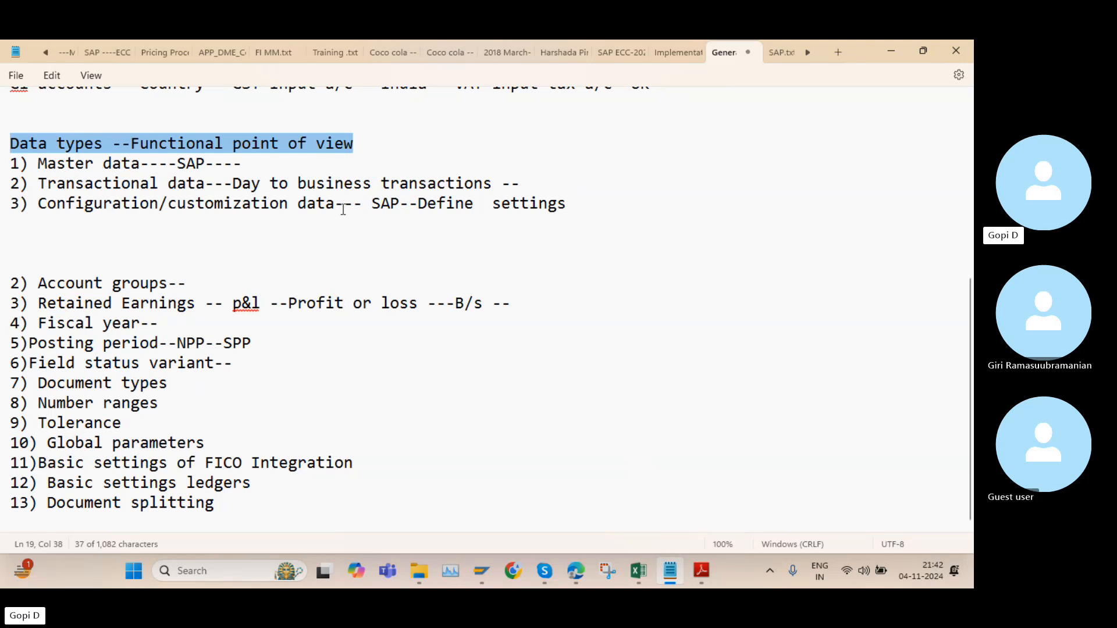
drag(85, 205, 159, 205)
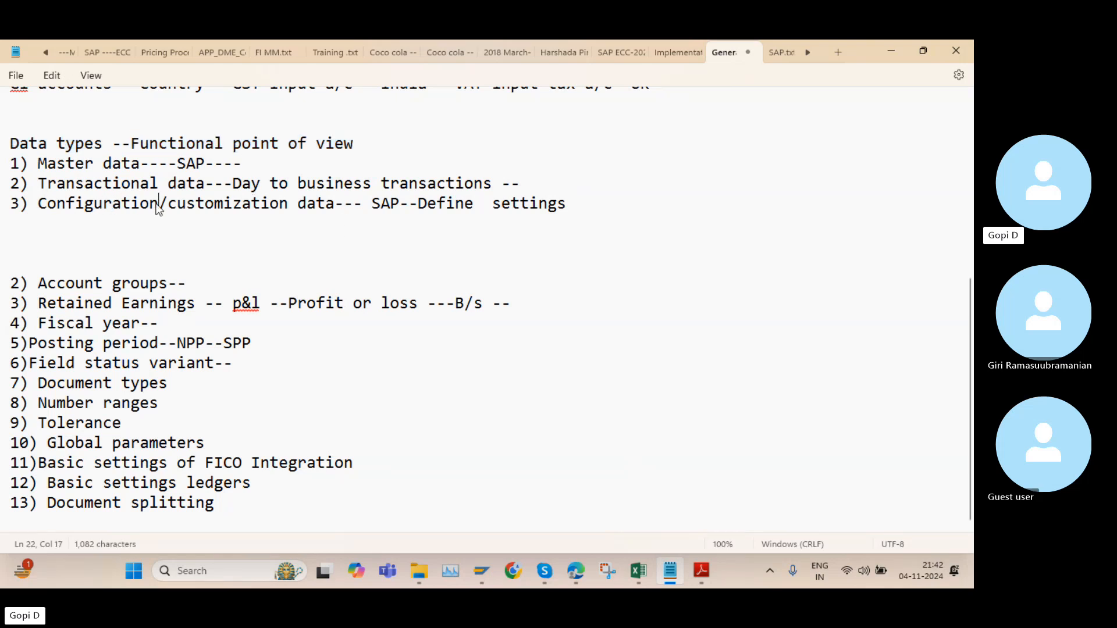
double_click(78, 204)
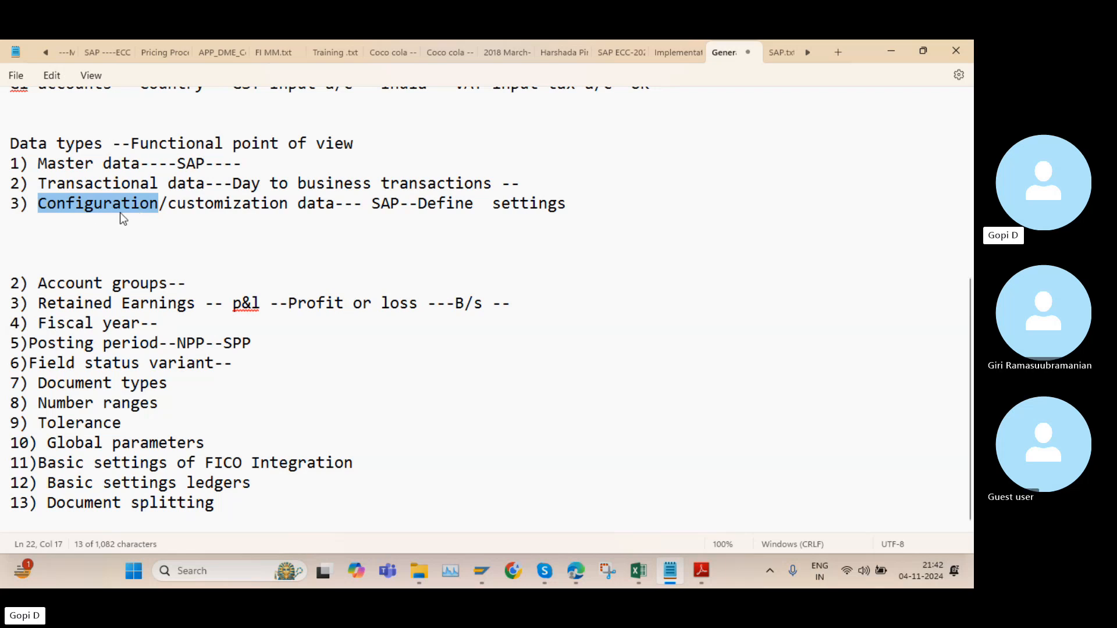
click(169, 204)
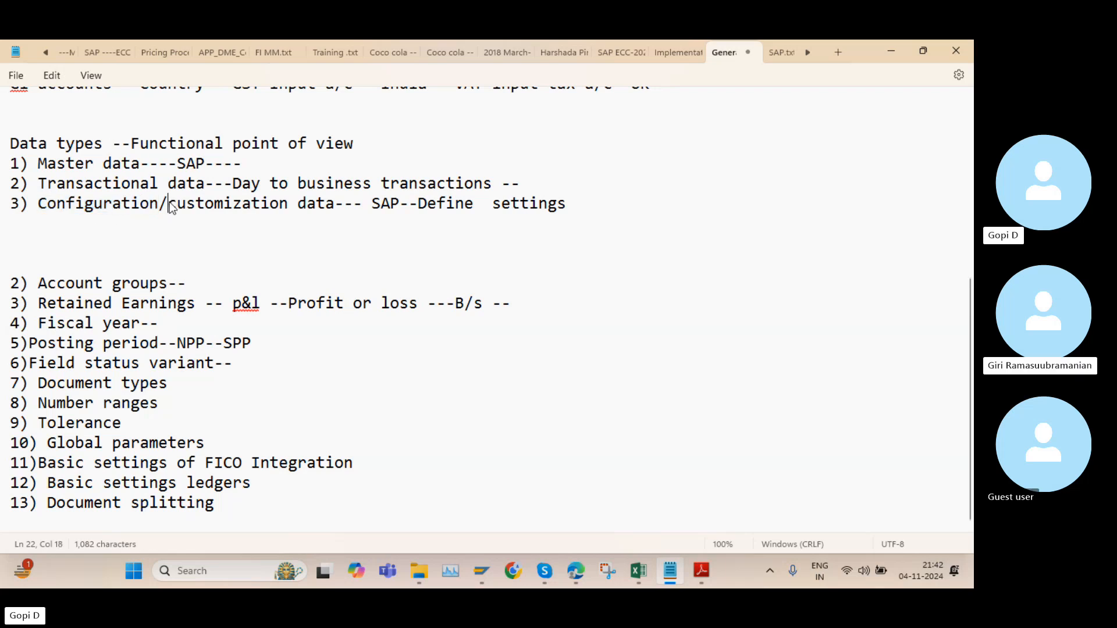
drag(169, 203, 337, 205)
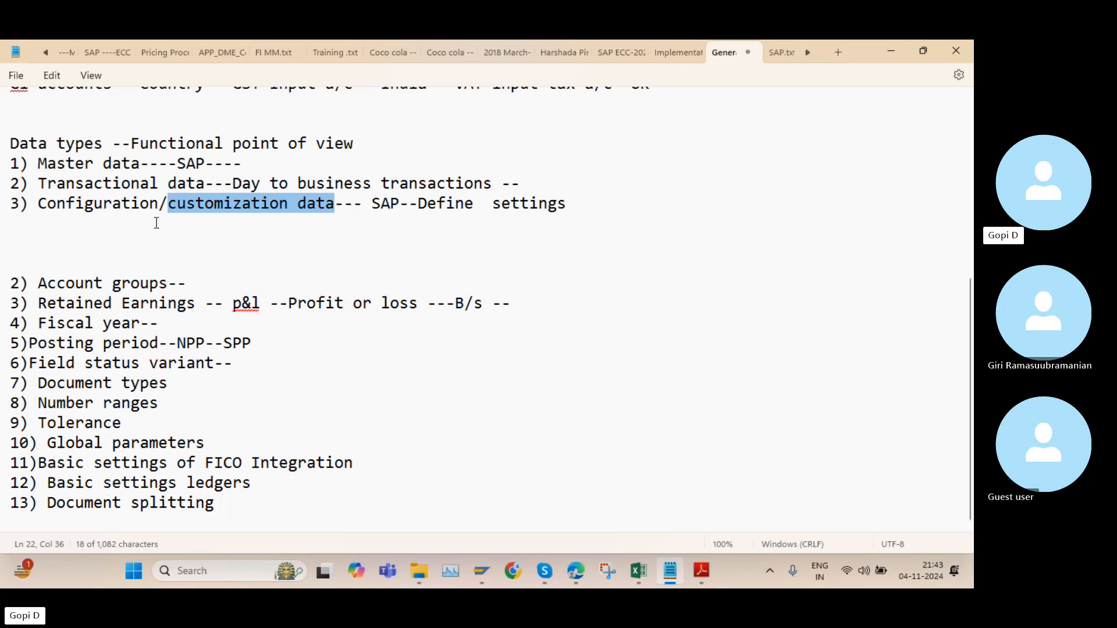
drag(197, 283, 3, 289)
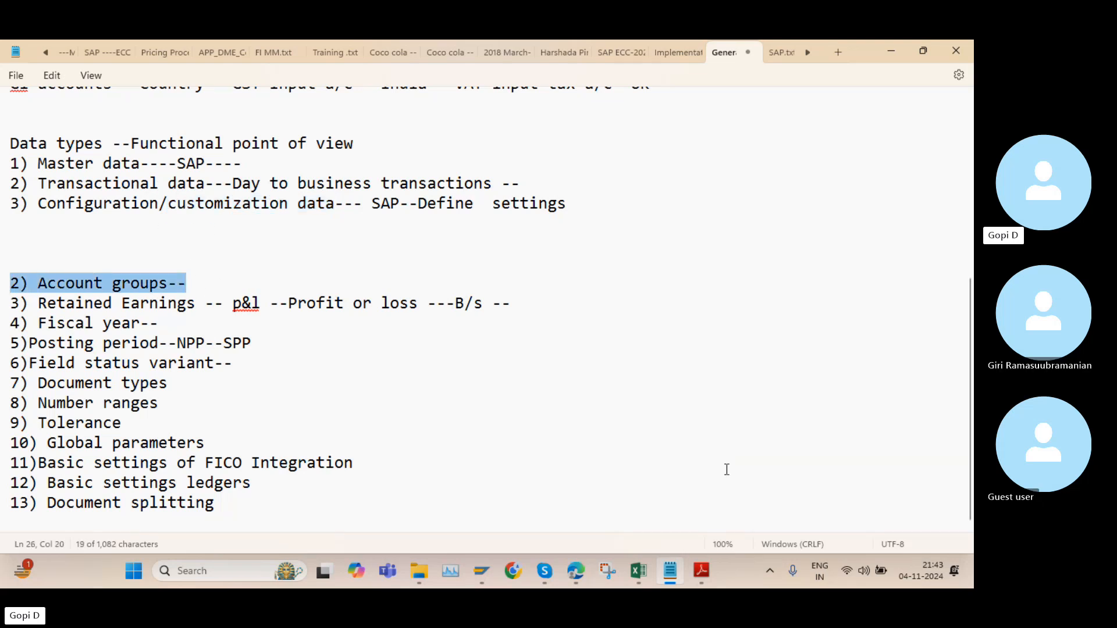
Switch to "chart of accounts GK.pdf" in Adobe Reader and review the account group table on page 7
click(703, 571)
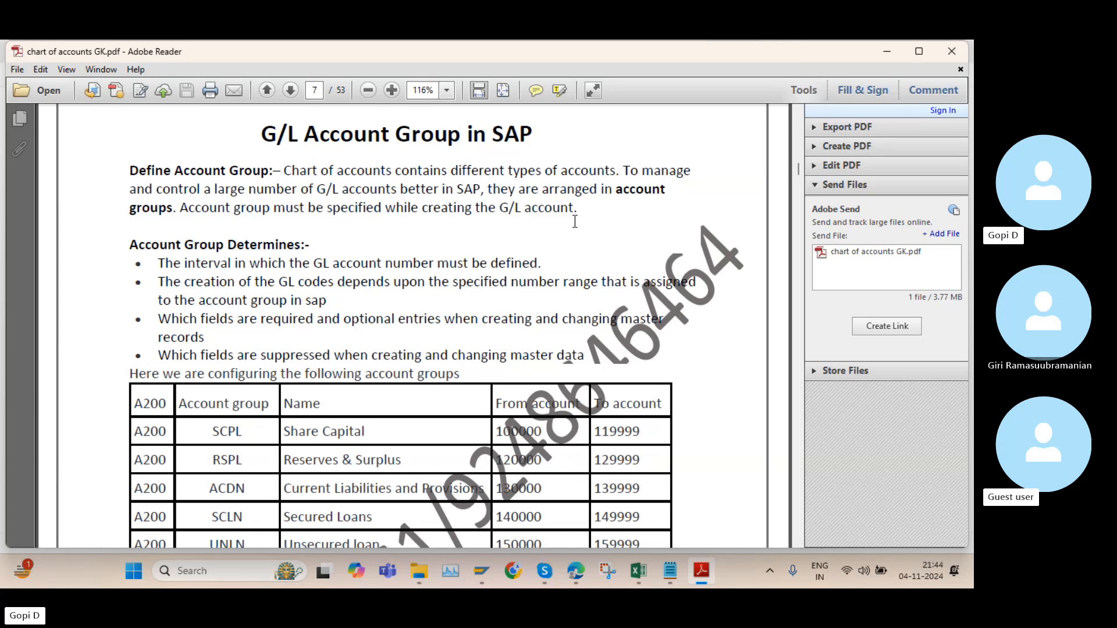
scroll(575, 221, down, 3)
scroll(418, 168, down, 2)
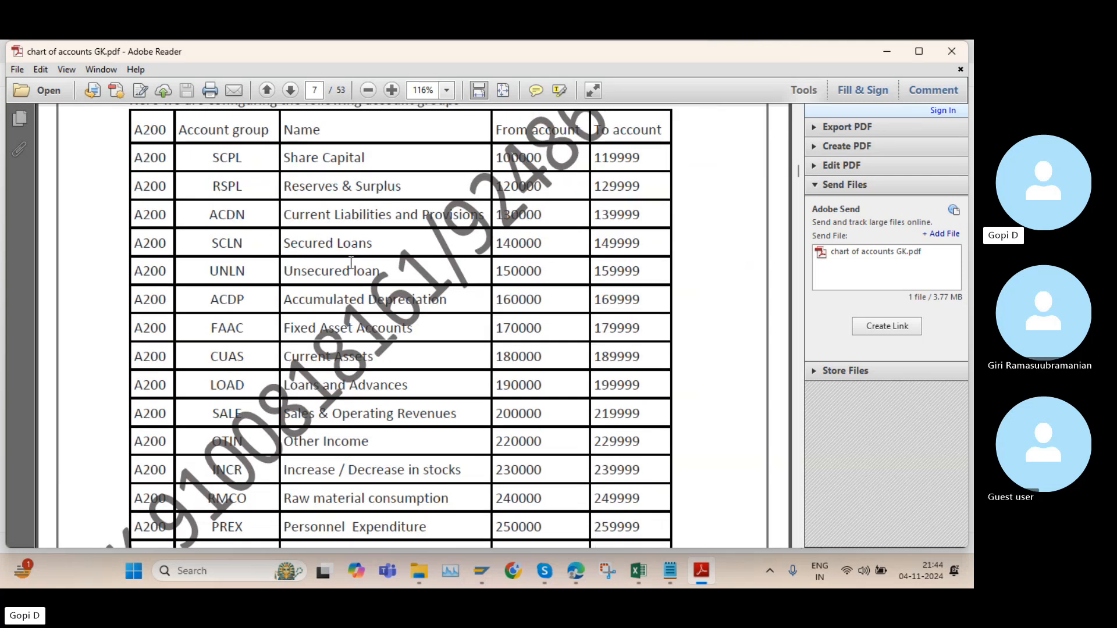
scroll(352, 263, up, 2)
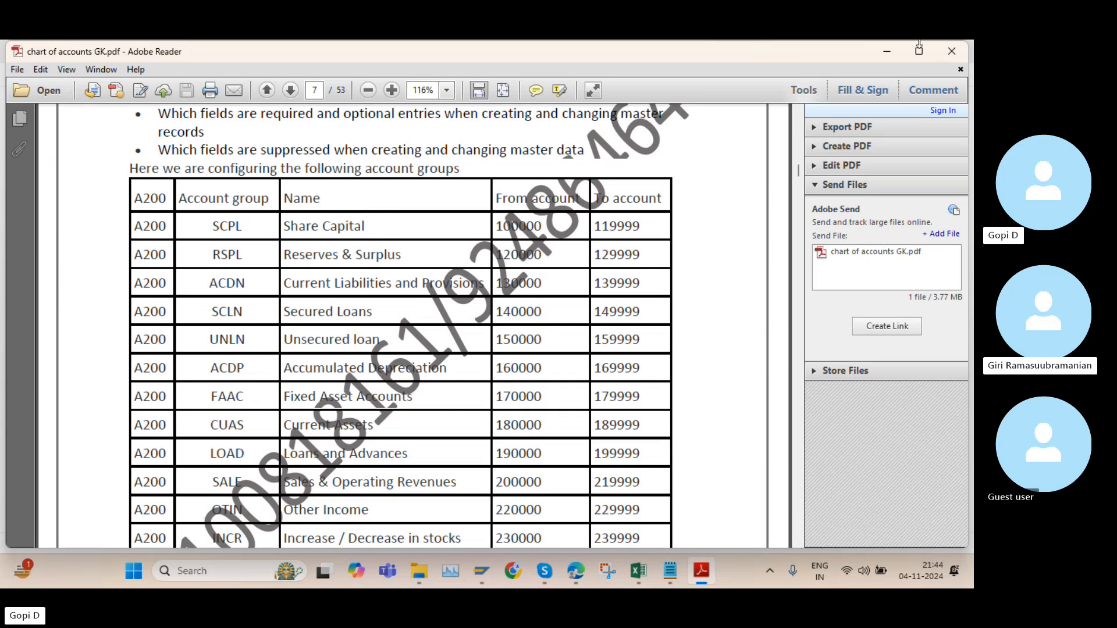
Log on to the SAP S4 Hana 2022N connection with the user ID and account password, ending any other logons
click(483, 575)
double_click(285, 261)
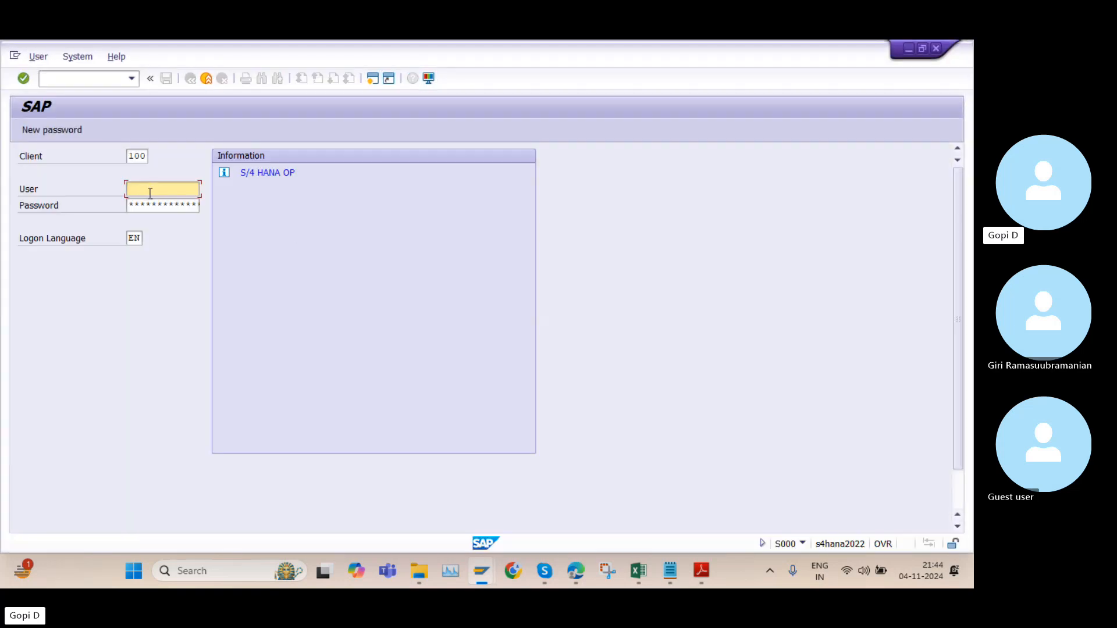
click(150, 193)
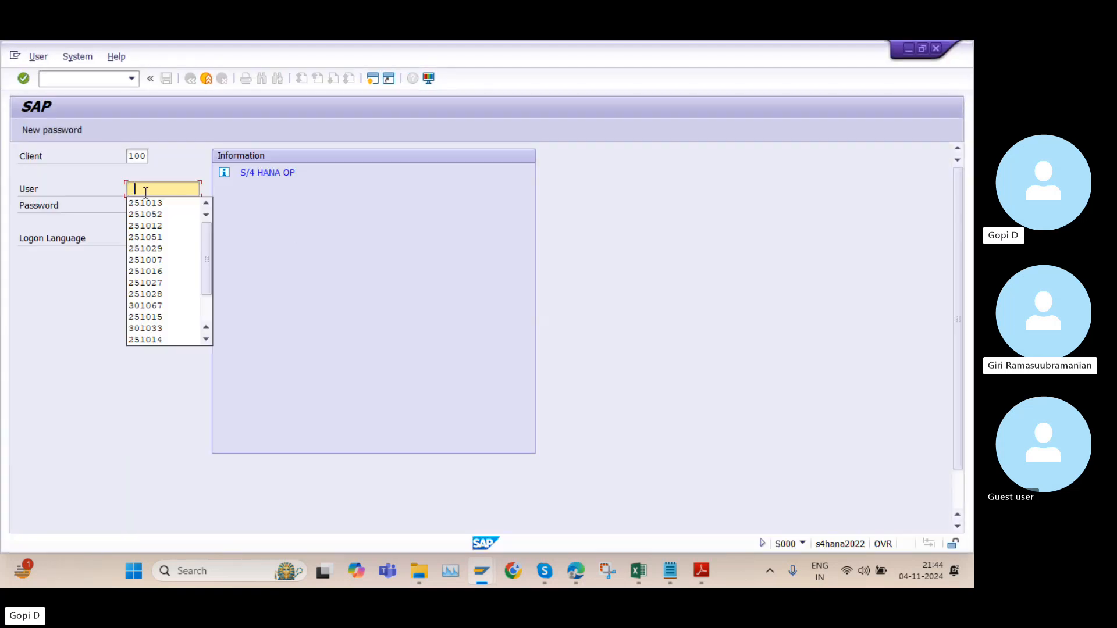
click(145, 203)
key(Caps_Lock)
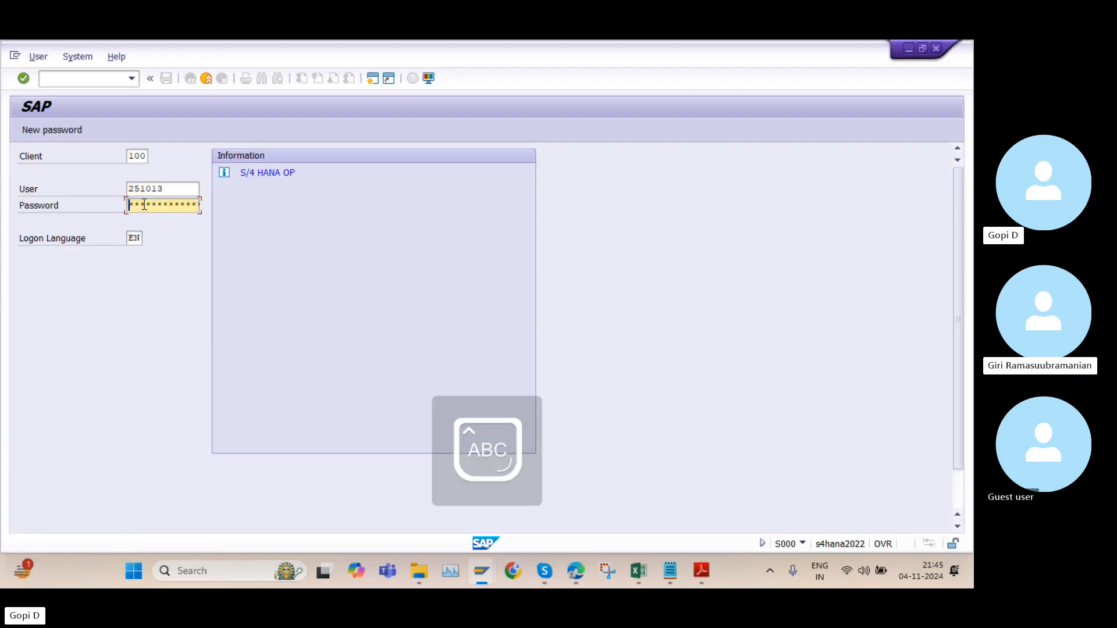
key(Caps_Lock)
text(*********)
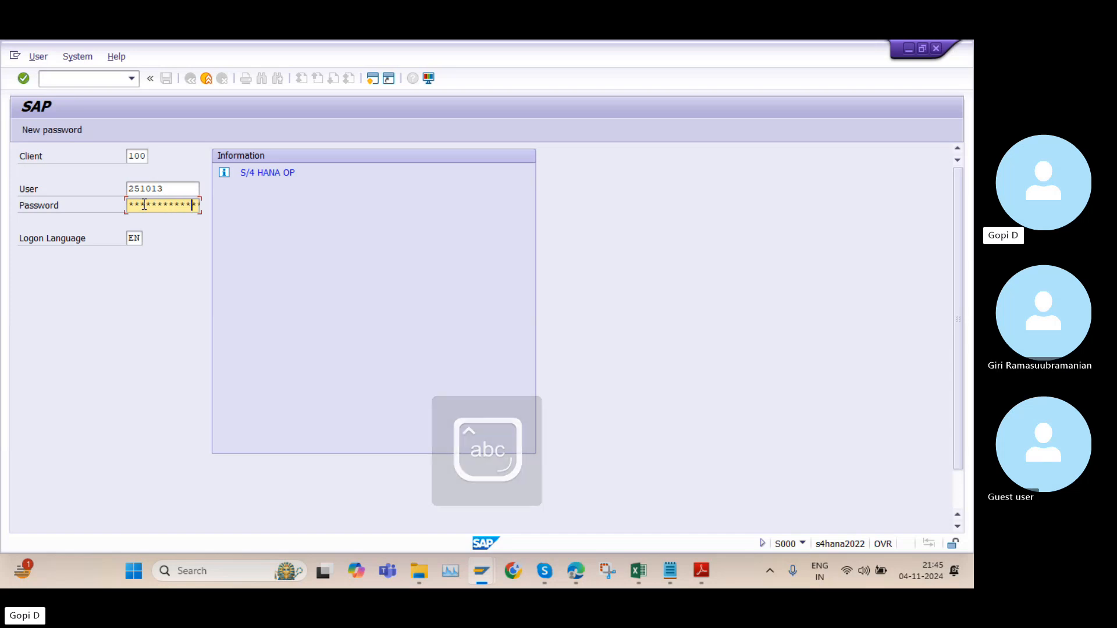
key(Return)
click(88, 448)
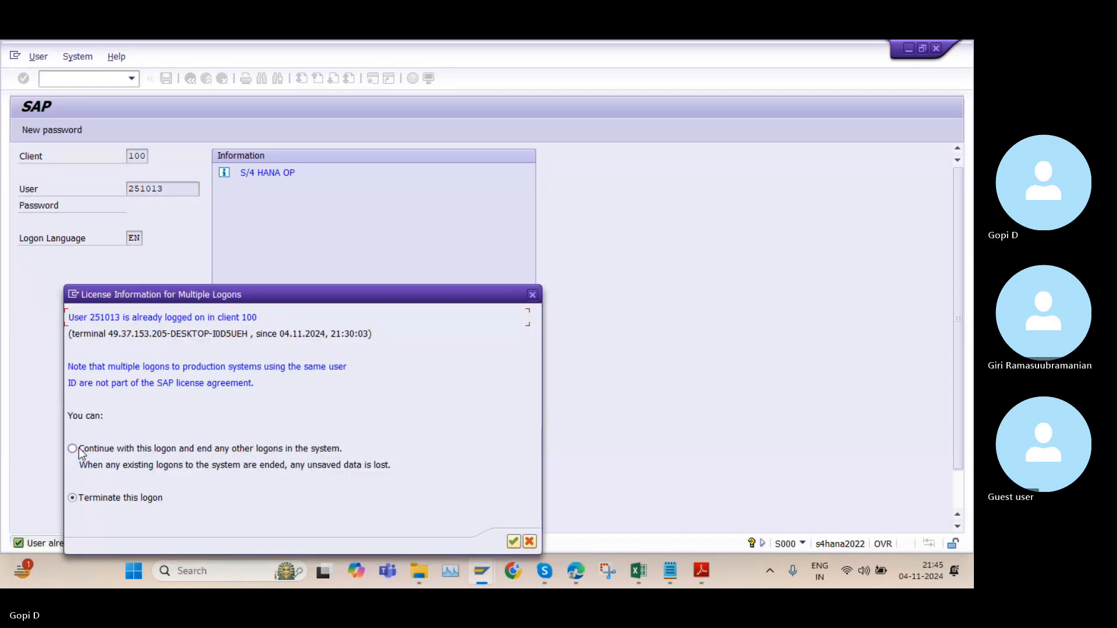
click(514, 542)
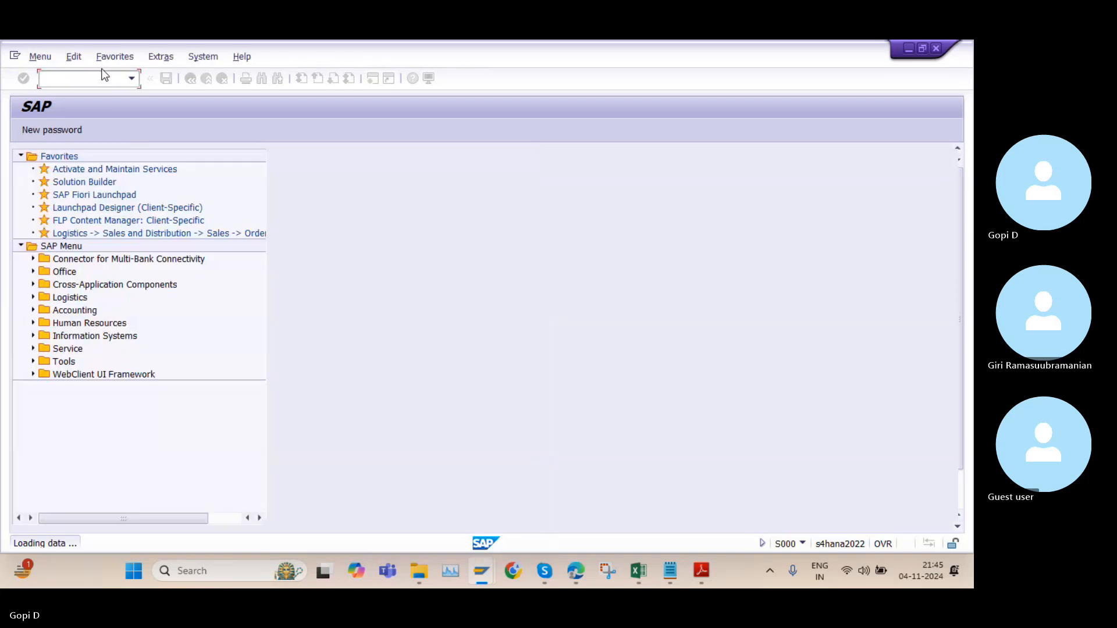
Open transaction OBD4 and start new entries for G/L account groups
key(Caps_Lock)
text(OBD4)
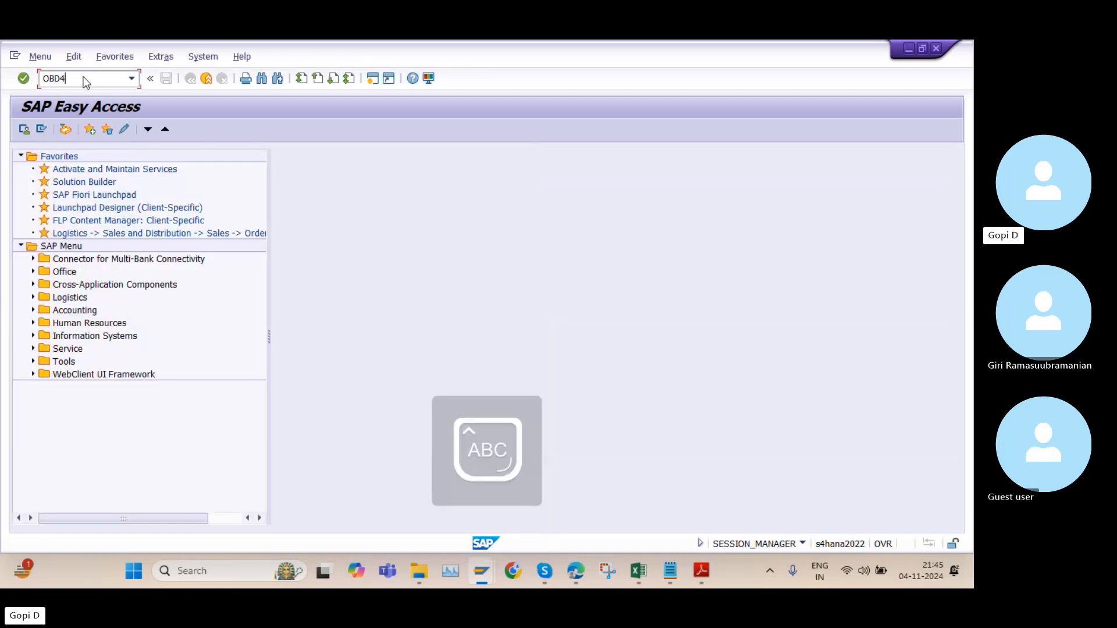
key(Return)
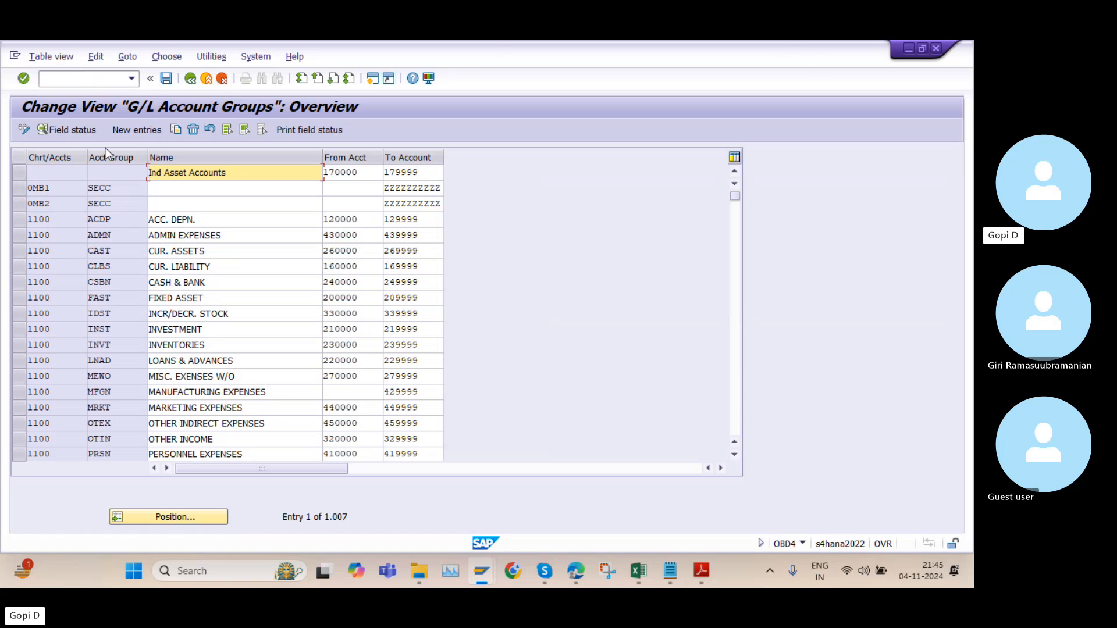
click(117, 129)
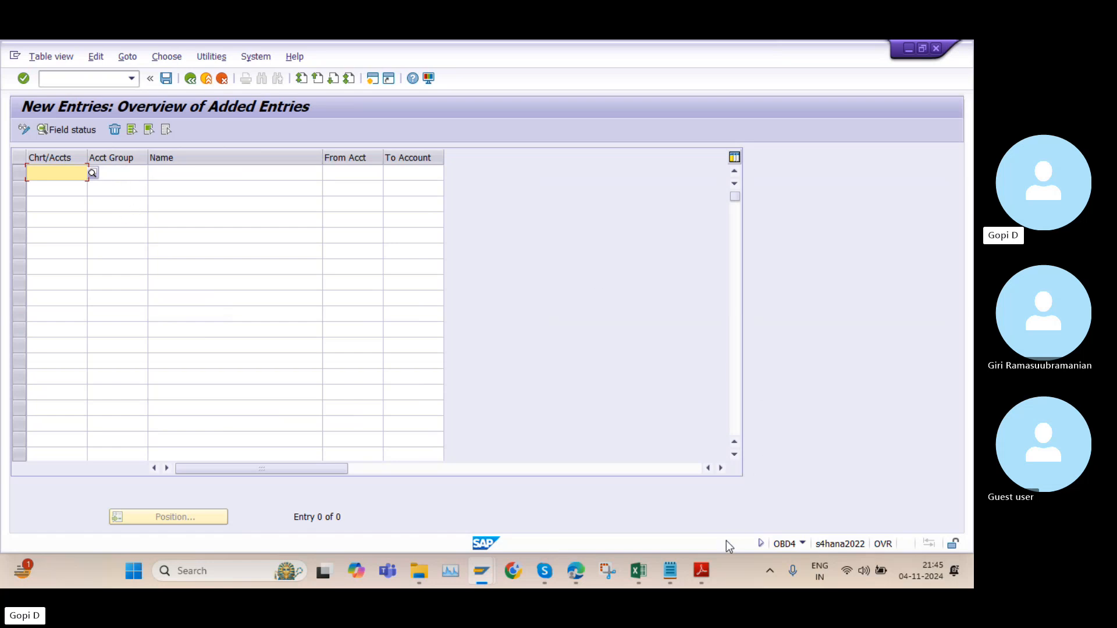
Highlight the Share Capital name in the PDF's account group table and return to the new entries in SAP
click(703, 569)
drag(371, 227, 285, 227)
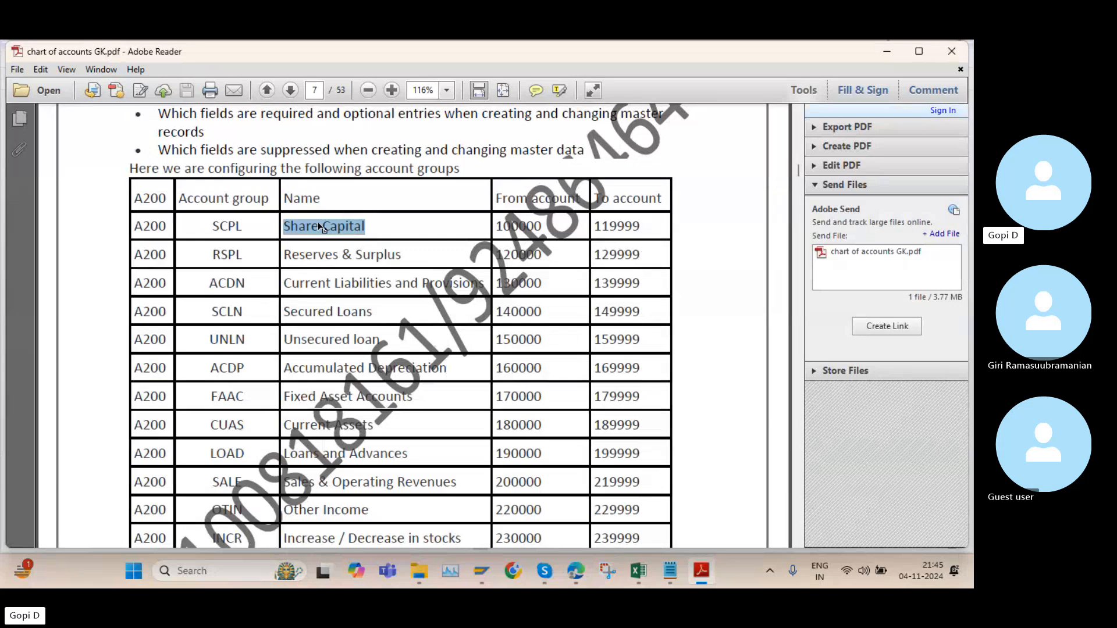
click(702, 569)
click(125, 177)
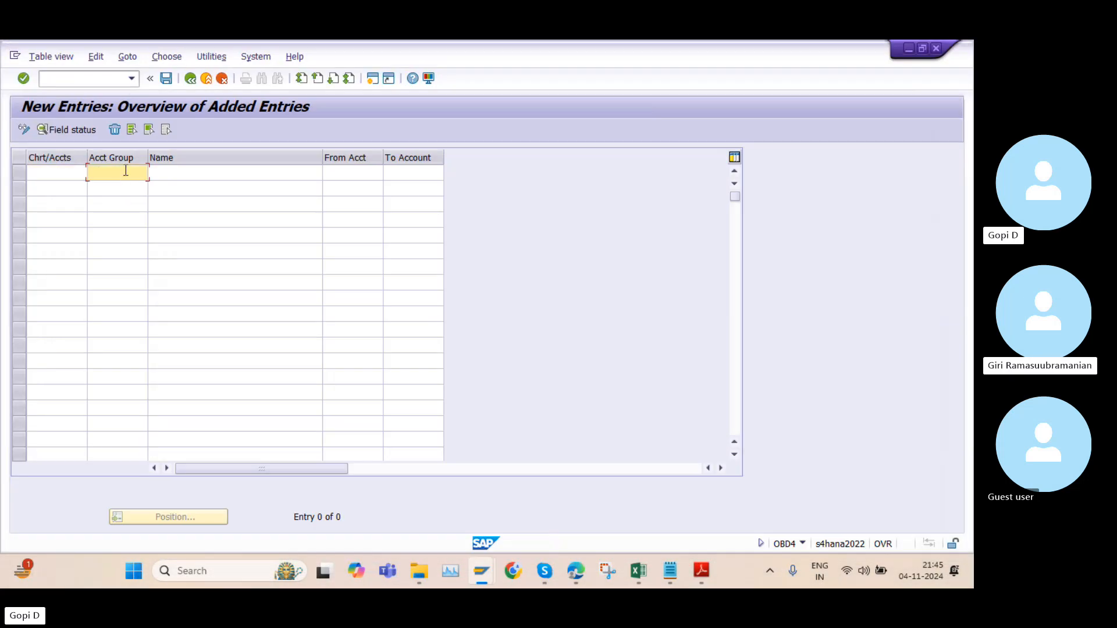
text(SCP)
key(BackSpace)
key(BackSpace)
key(BackSpace)
key(BackSpace)
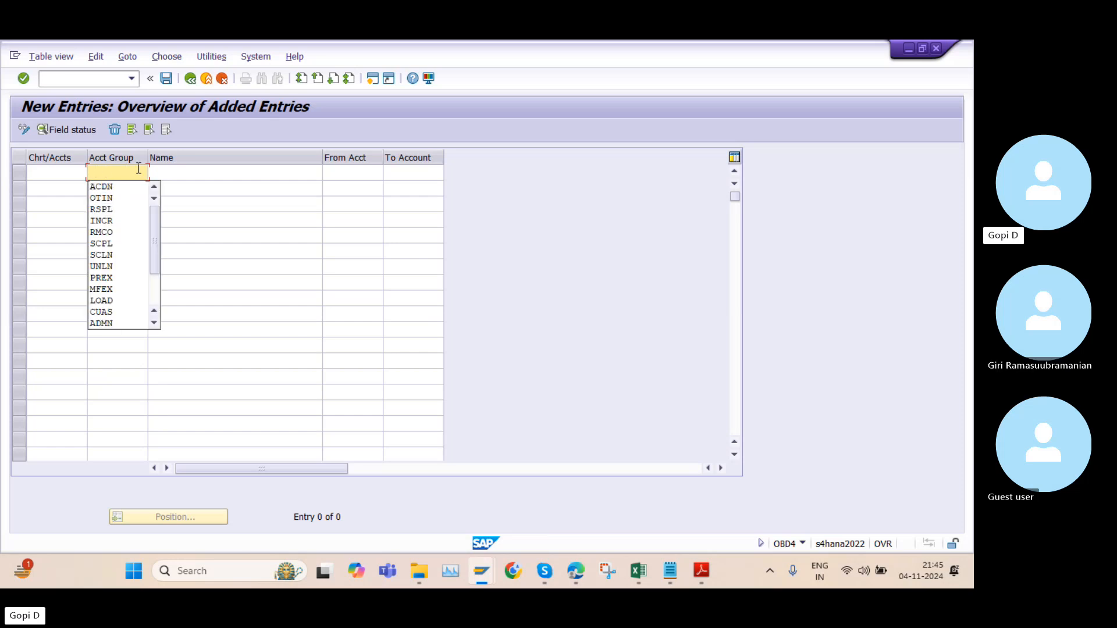
click(214, 177)
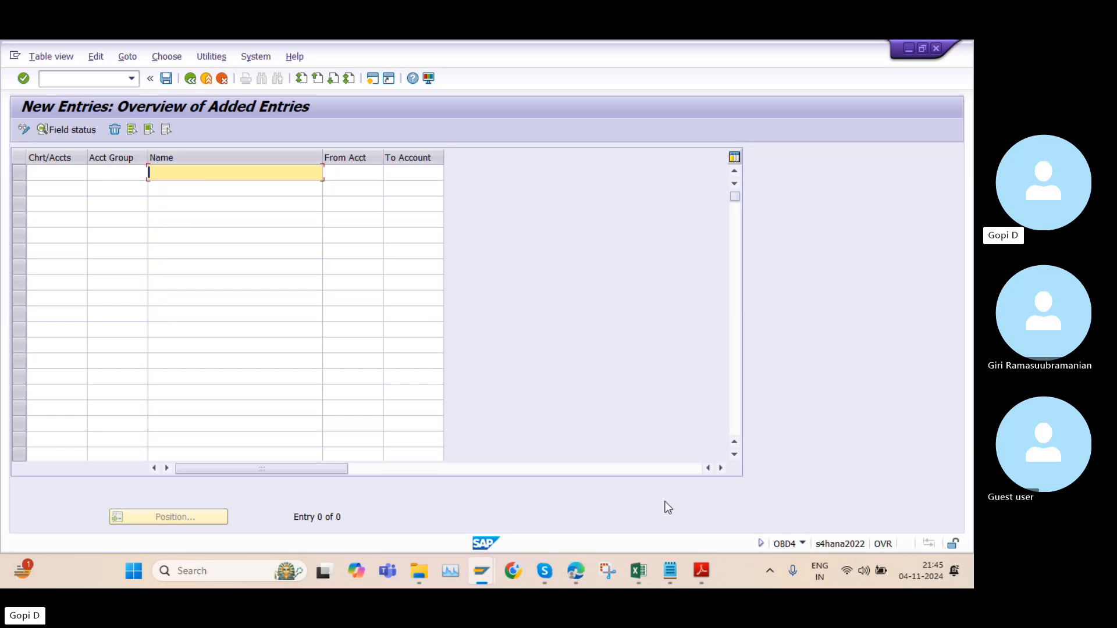
Highlight the SCPL account group in the PDF and return to SAP, selecting the first row's From Acct cell
click(704, 567)
drag(243, 225, 200, 222)
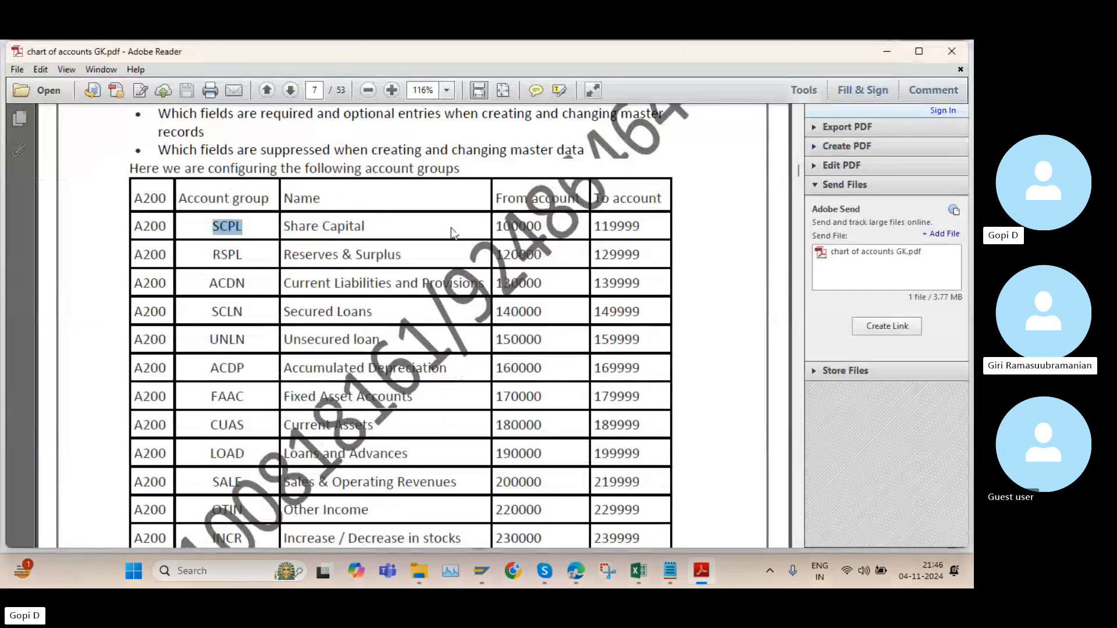
click(708, 573)
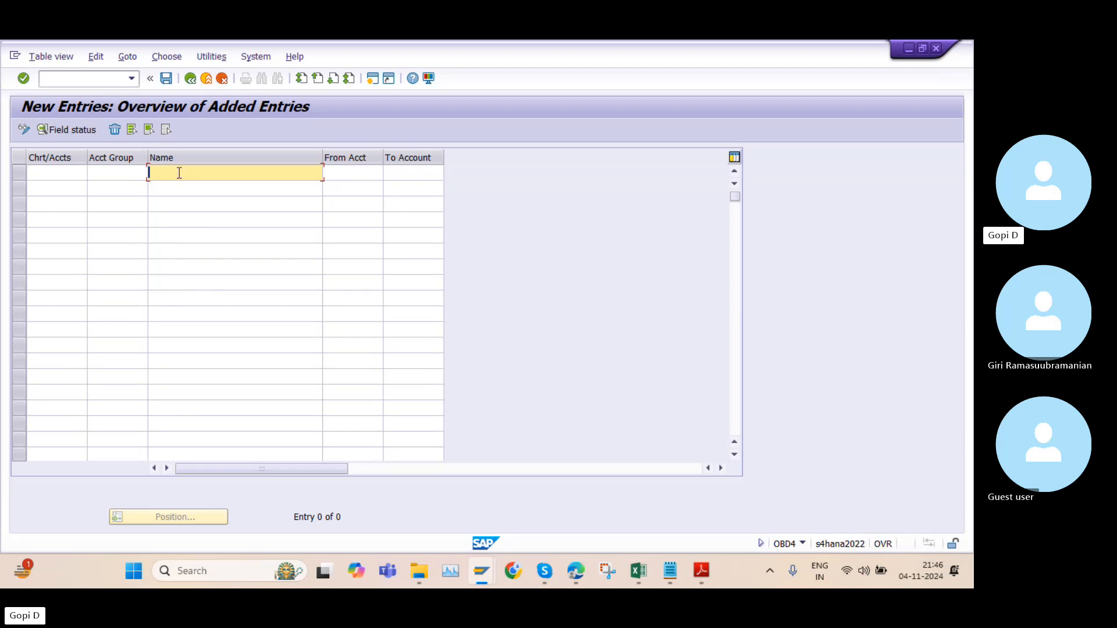
click(347, 176)
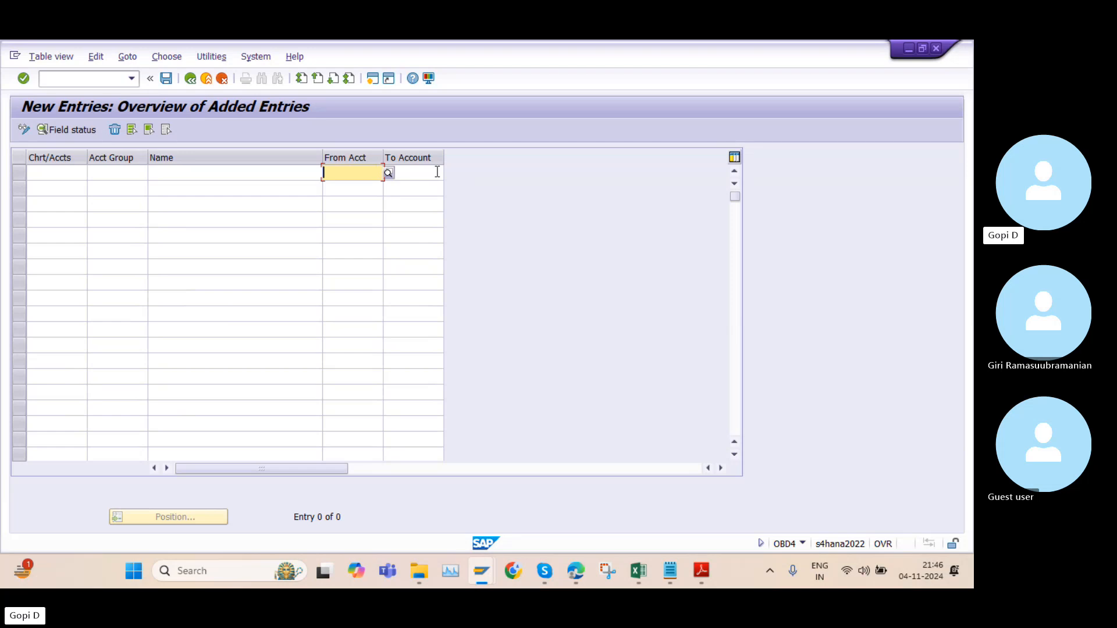
Switch to the PDF and highlight the Share Capital row, including its account group code, name and account number range
click(701, 570)
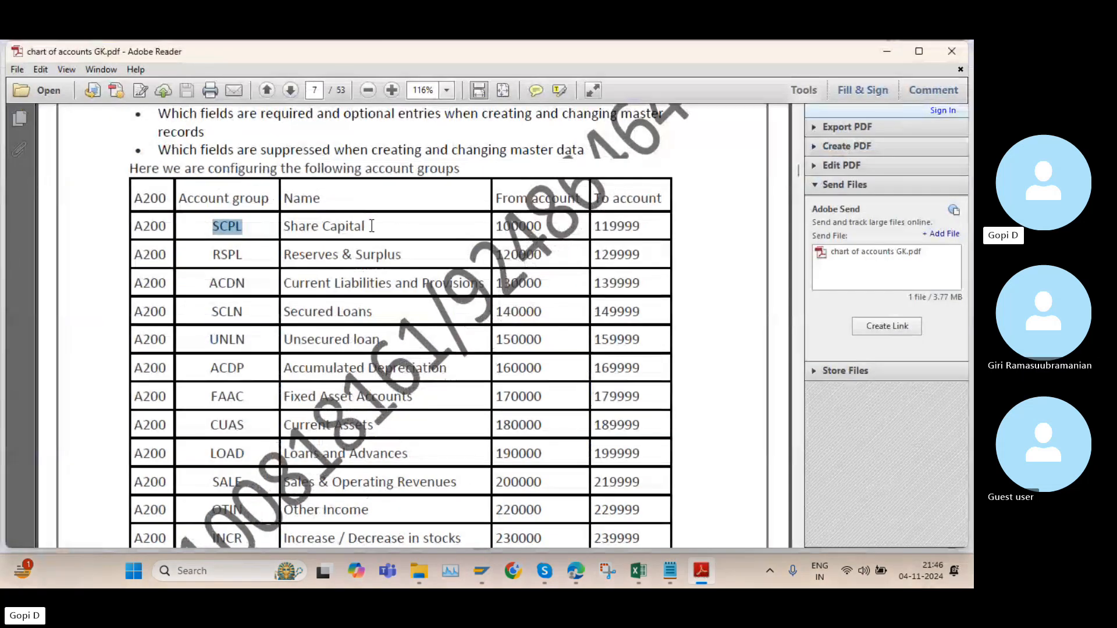
drag(143, 227, 622, 220)
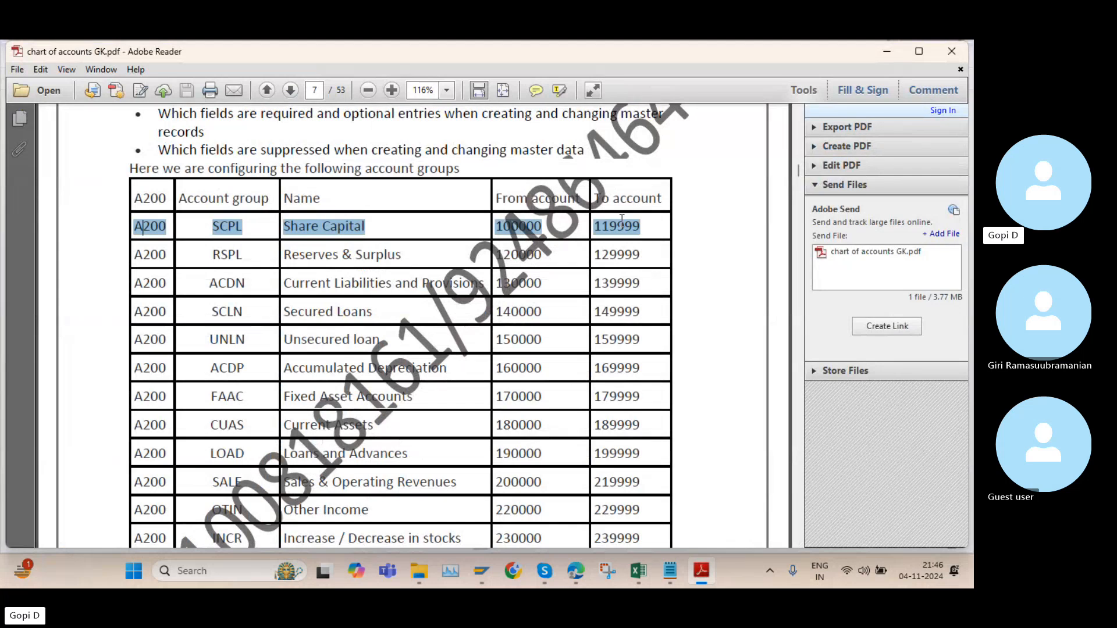
click(534, 227)
drag(495, 227, 608, 228)
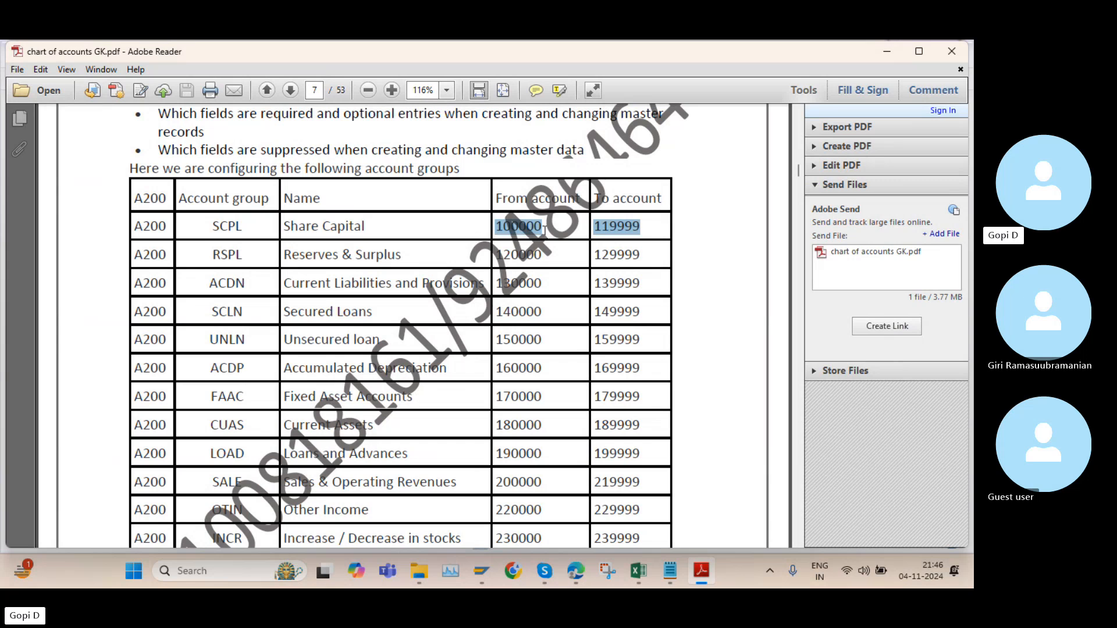
drag(377, 229, 210, 222)
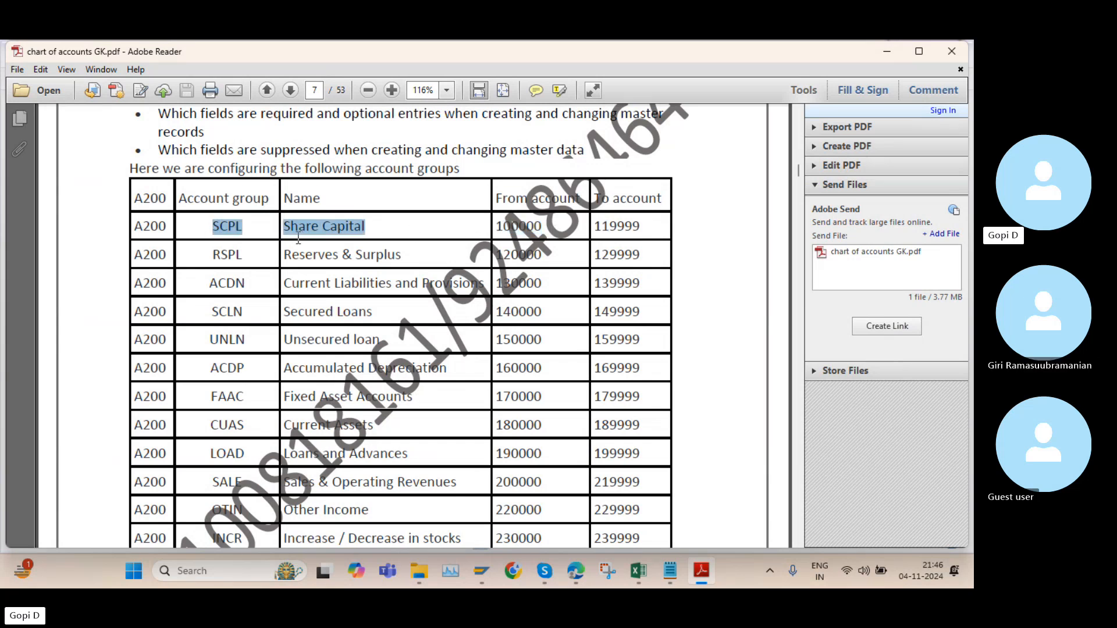
drag(501, 227, 574, 227)
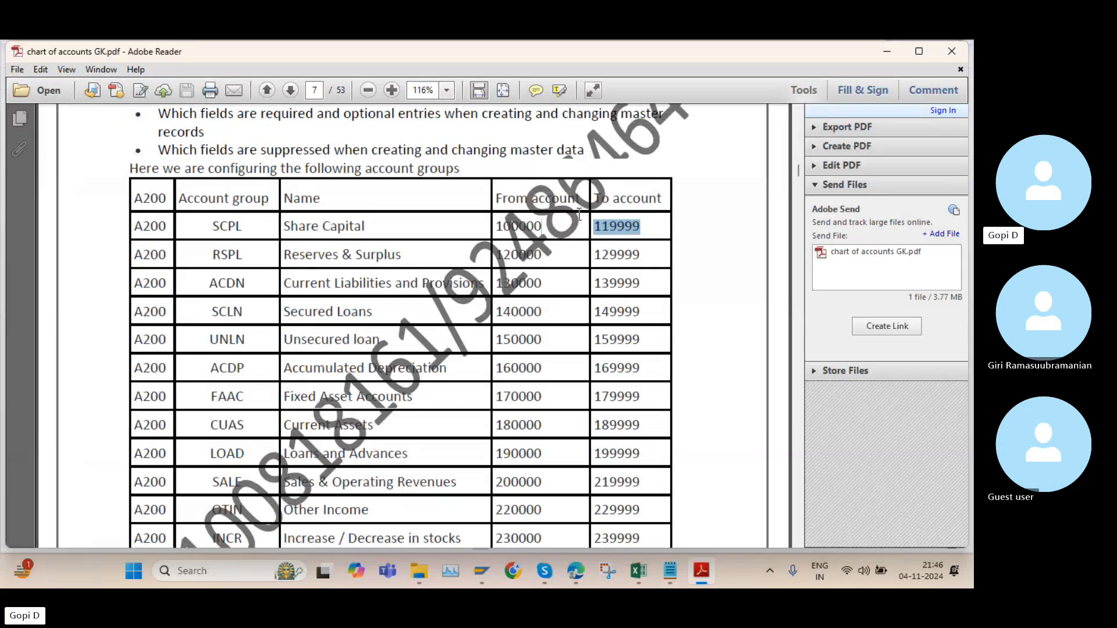
Switch to SAP and leave the blank new entries to return to the G/L account groups overview
mouse_move(482, 571)
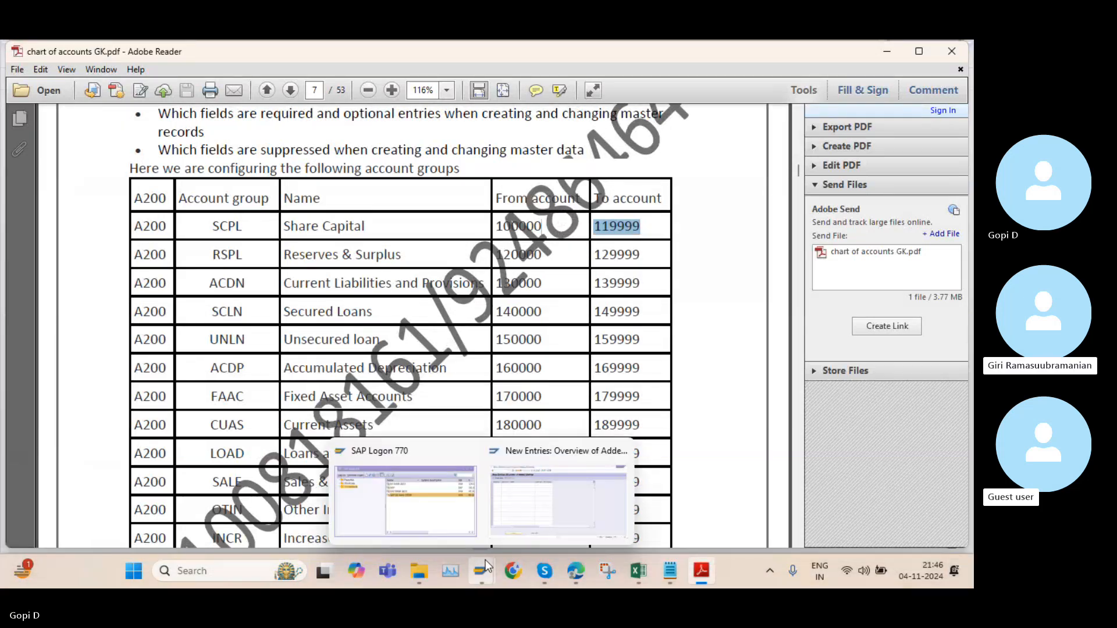
click(512, 495)
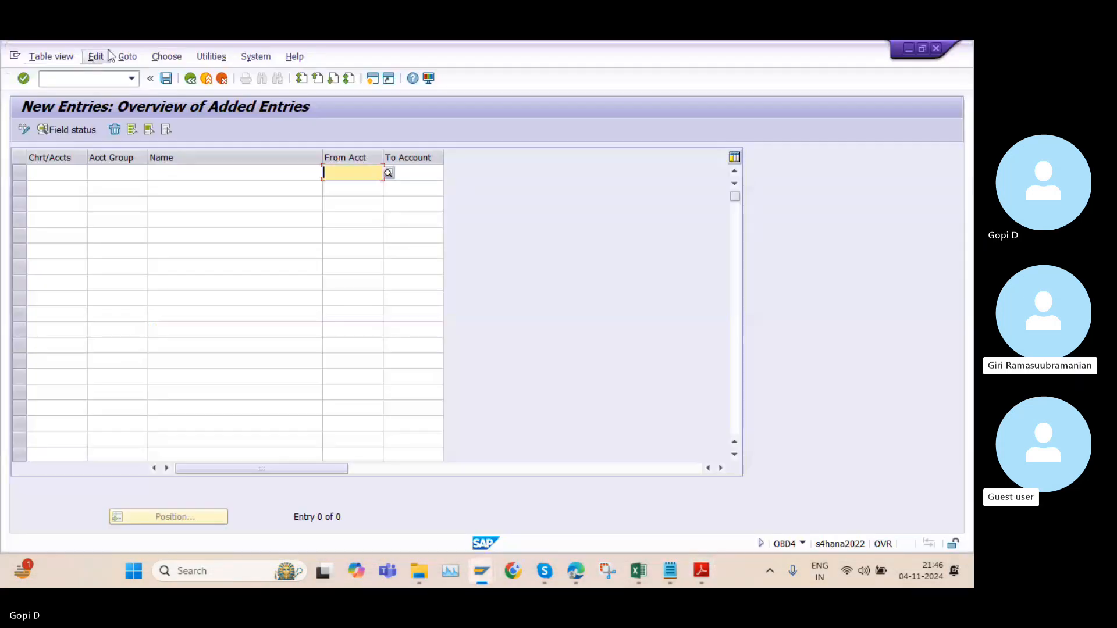
click(194, 81)
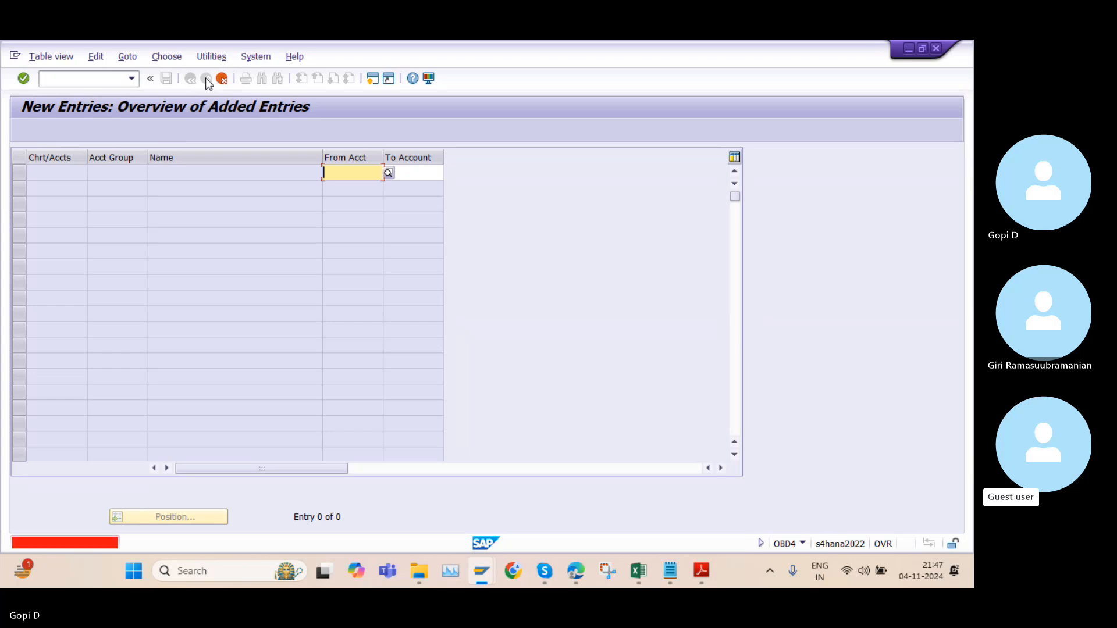
click(242, 312)
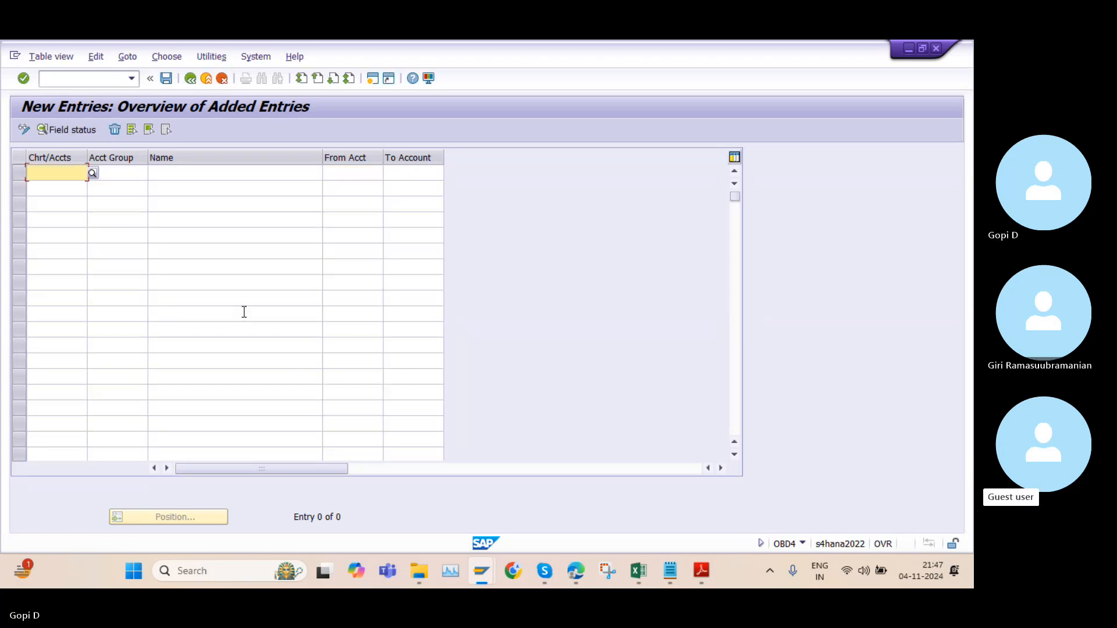
click(190, 78)
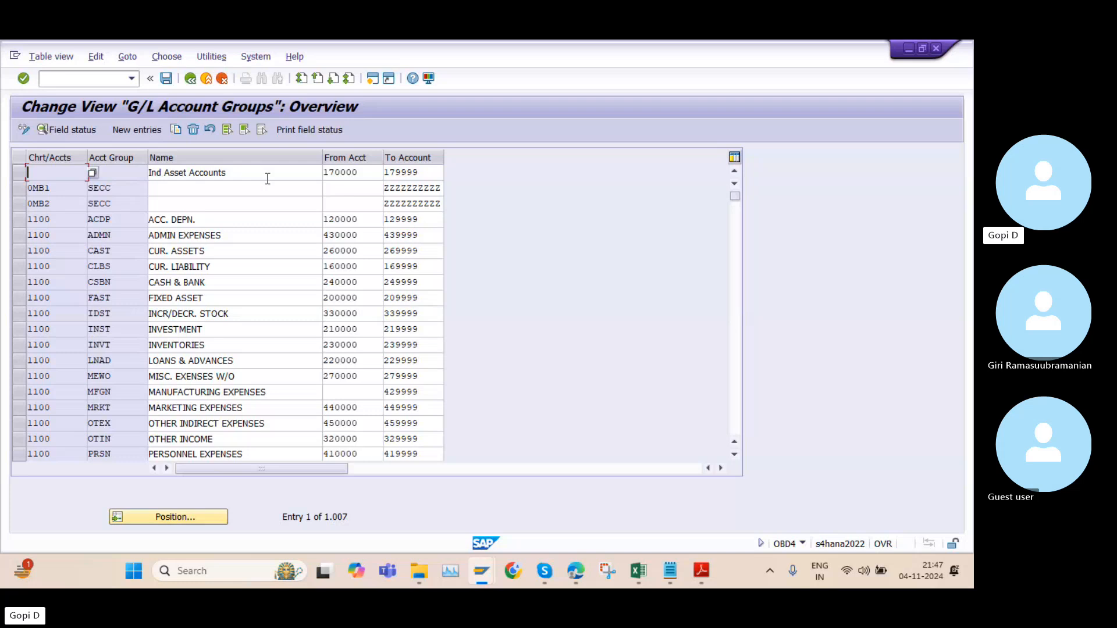
Check the account groups topic in the Notepad notes and the rest of the PDF's account group table, and return to SAP
key(alt+Tab)
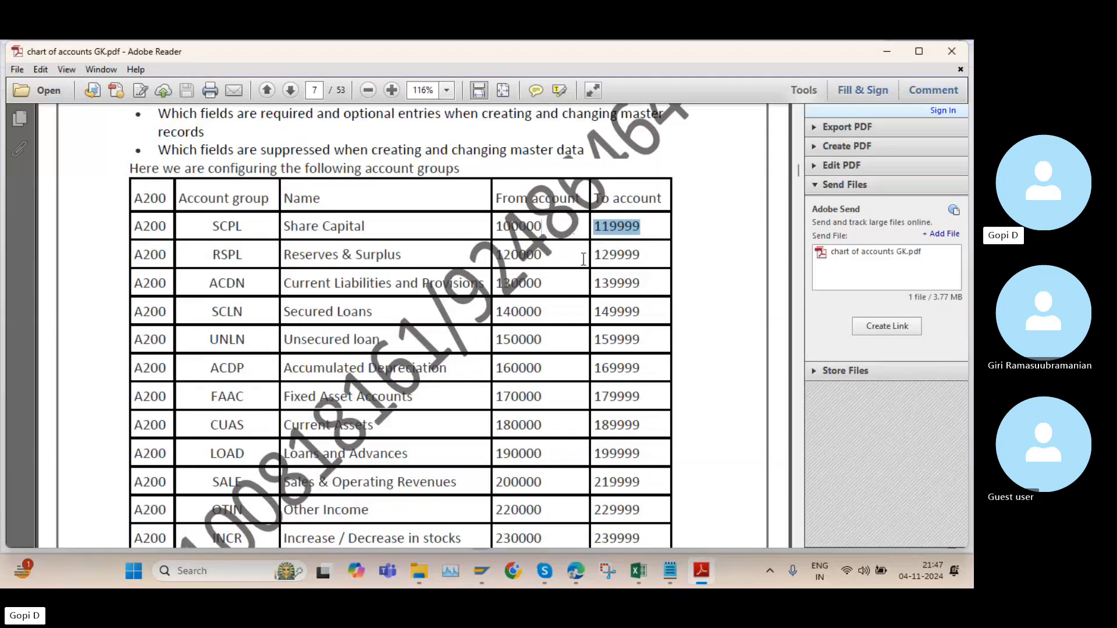
click(670, 571)
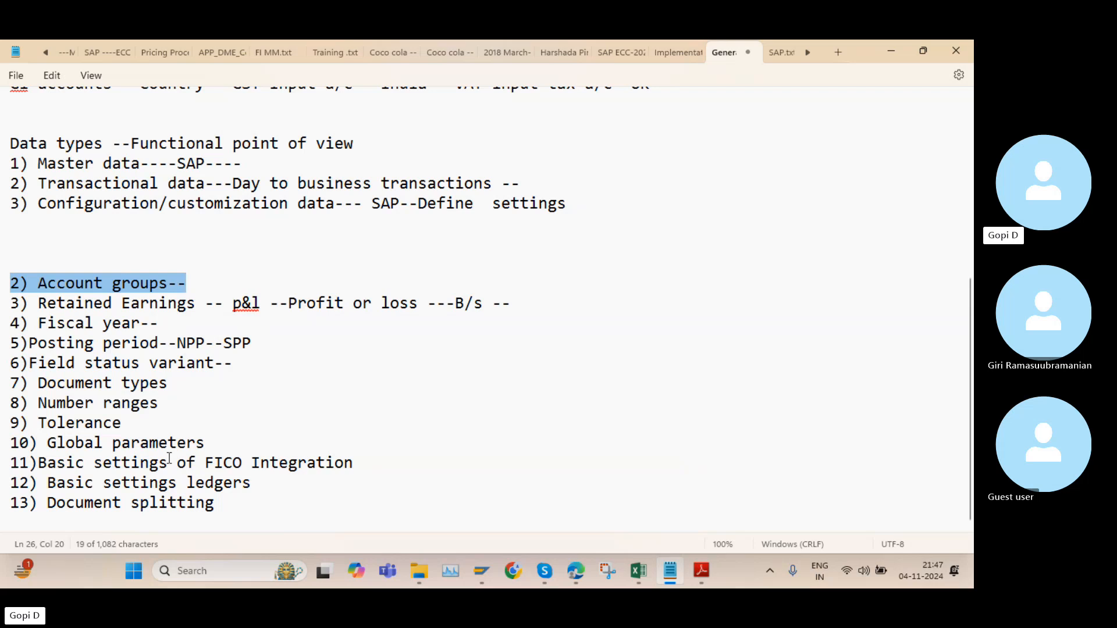
click(899, 54)
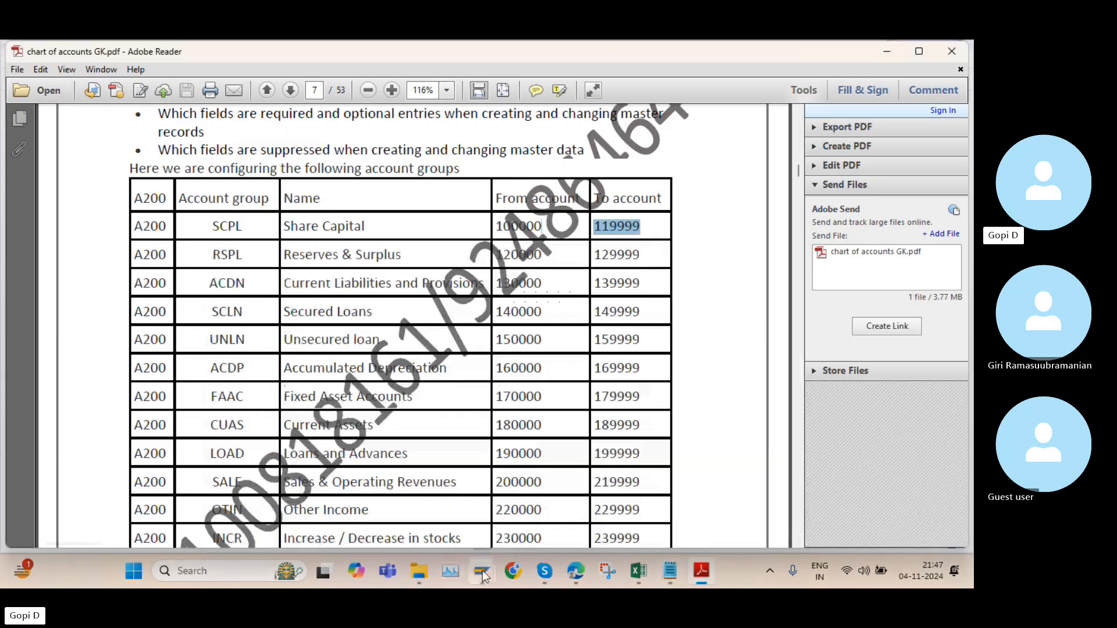
mouse_move(482, 570)
click(494, 487)
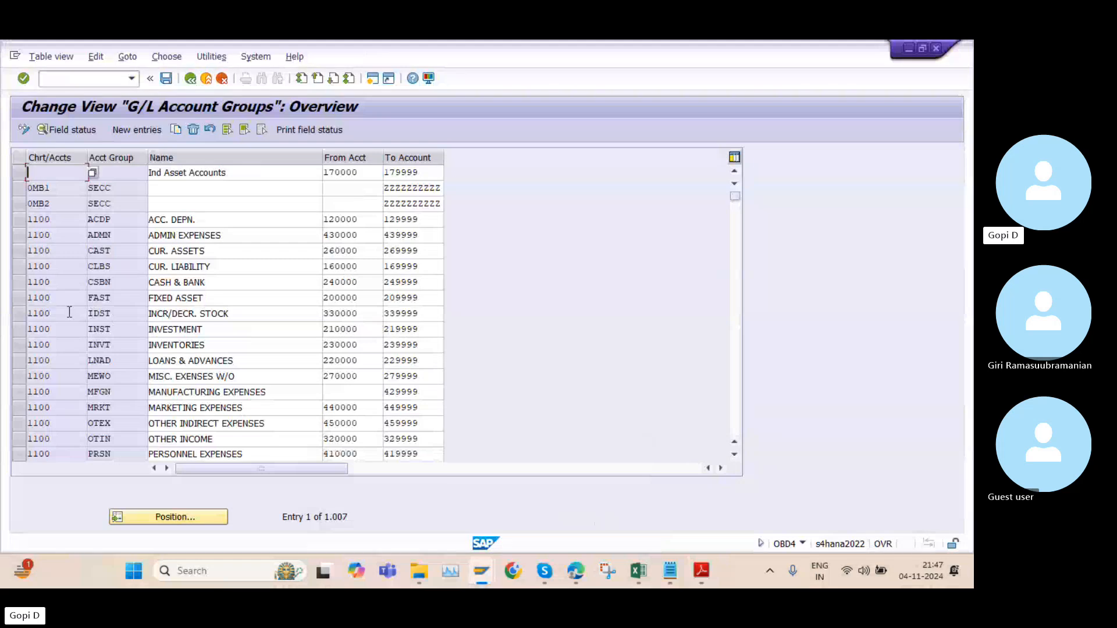
click(701, 570)
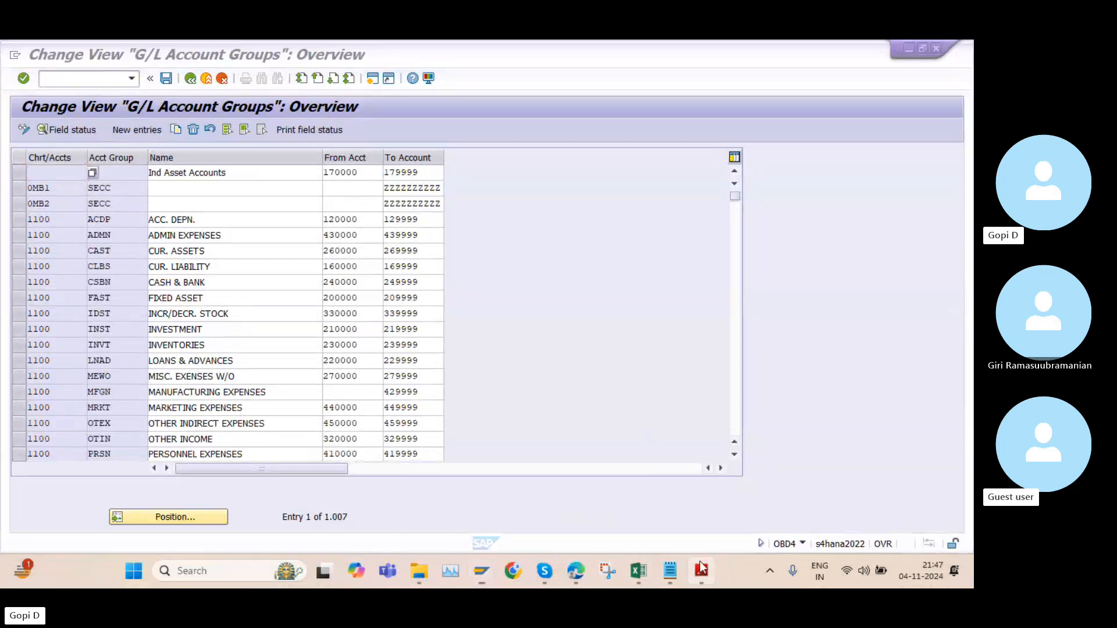
scroll(441, 353, down, 7)
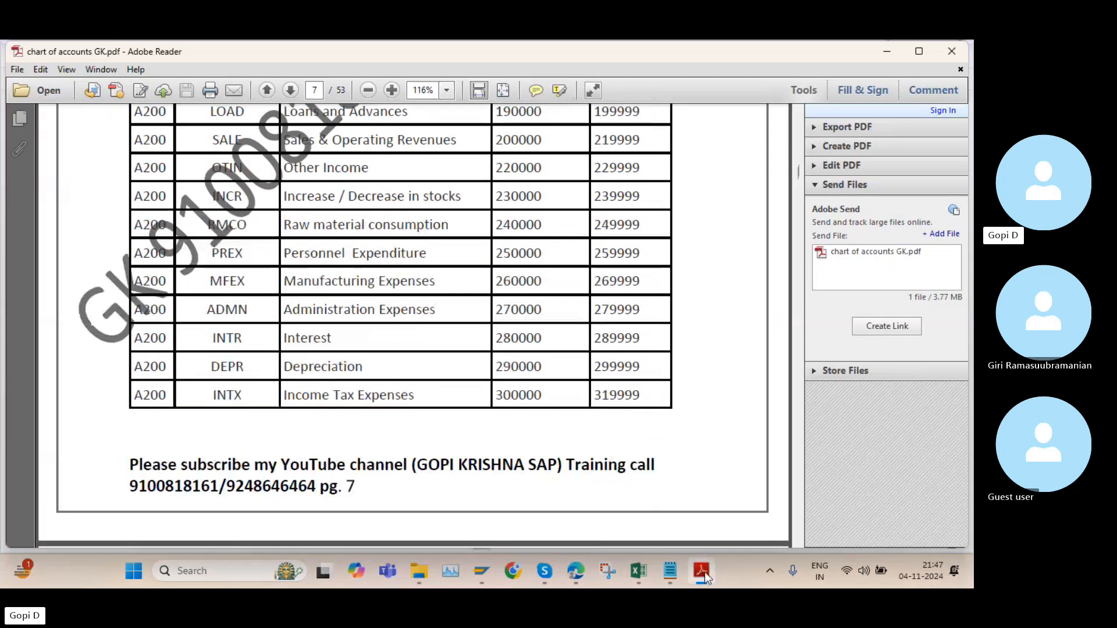
click(704, 573)
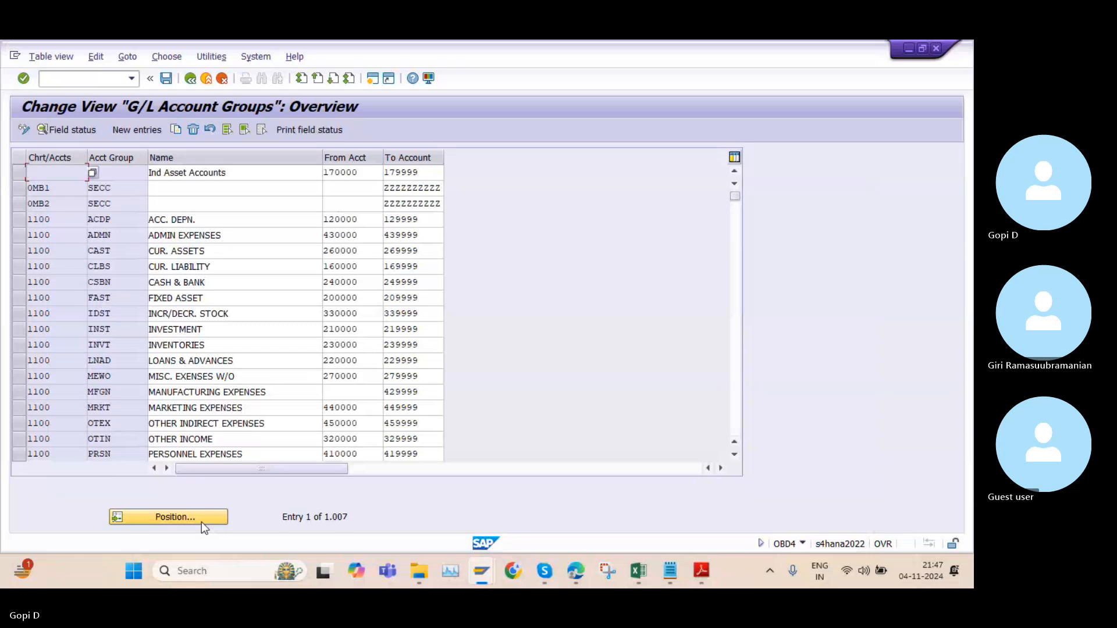
Position the G/L account groups list at chart of accounts TATA
click(204, 520)
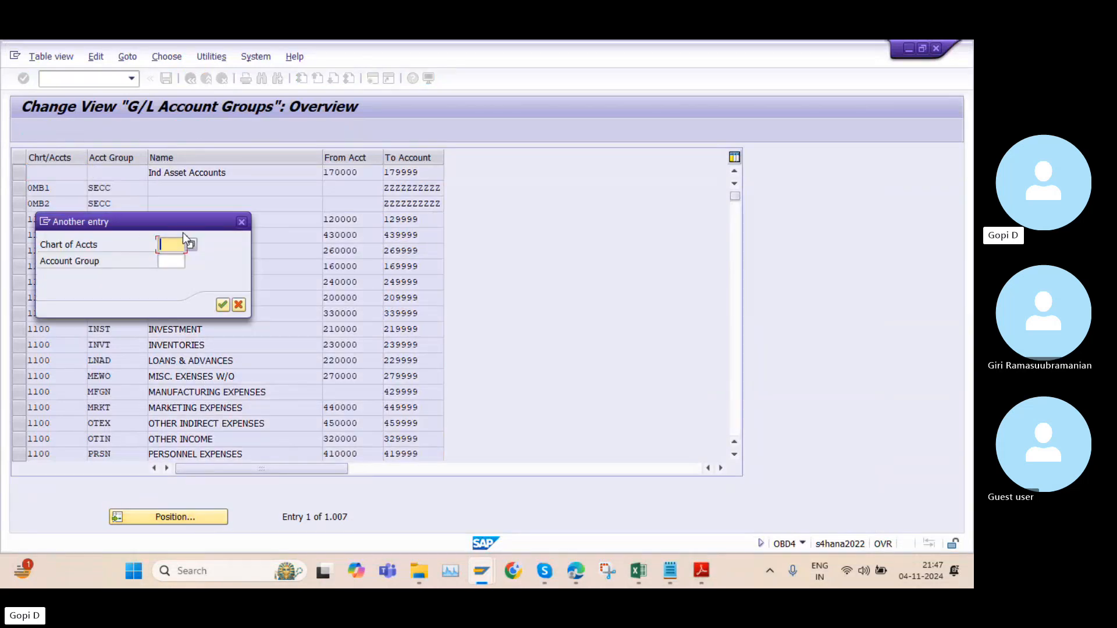
text(TT)
key(BackSpace)
text(ATA)
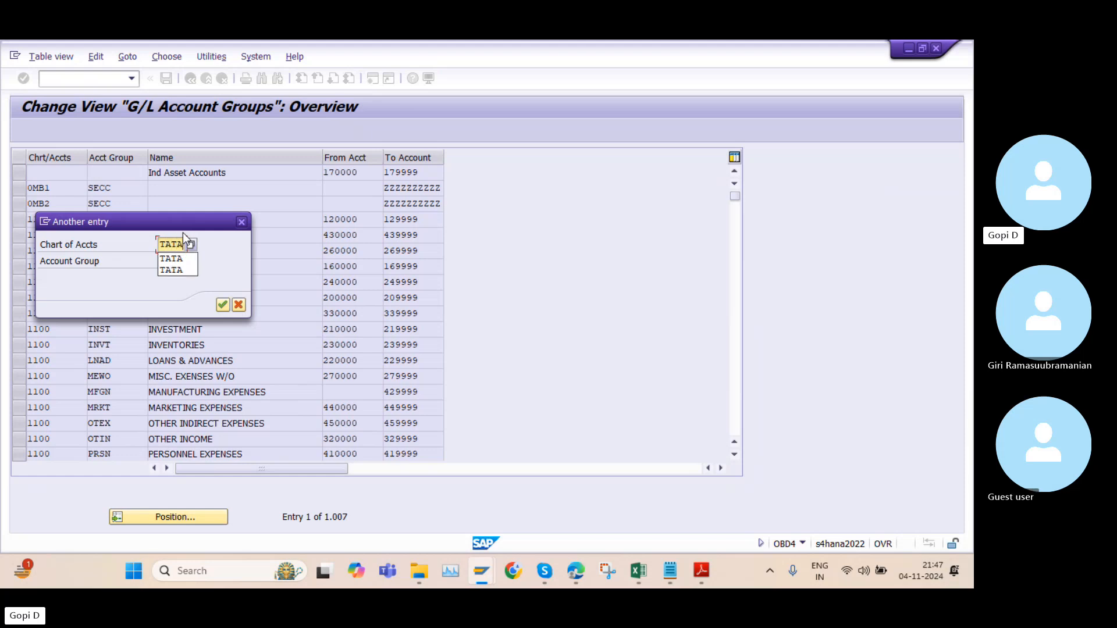
key(Return)
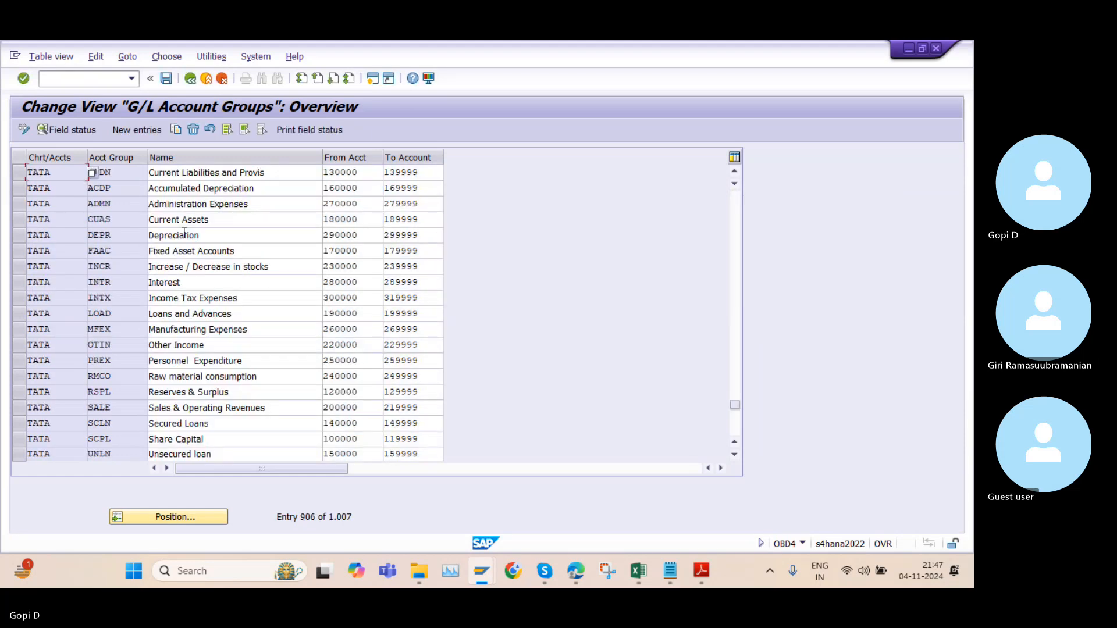
Select all account group rows of chart of accounts TATA, from ACDN through UNLN
scroll(101, 231, up, 1)
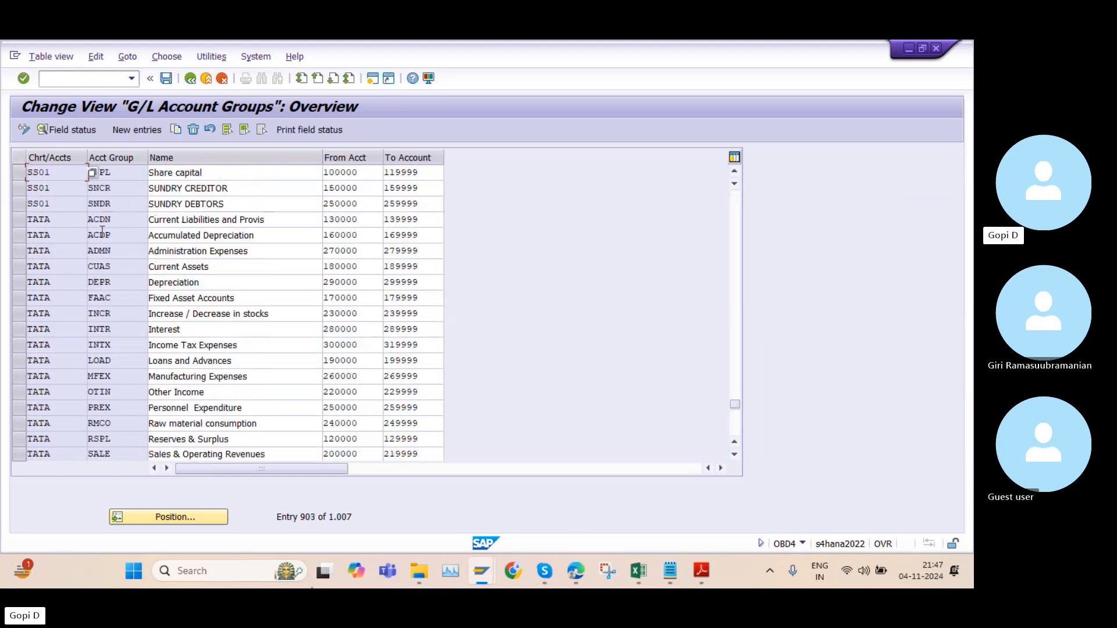
click(22, 220)
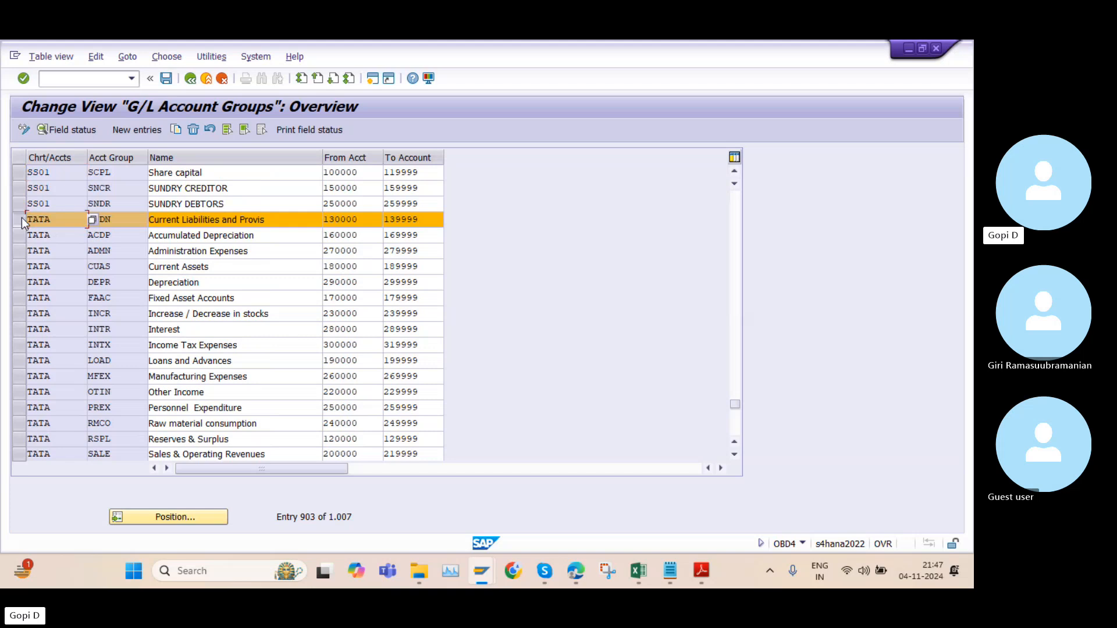
click(19, 235)
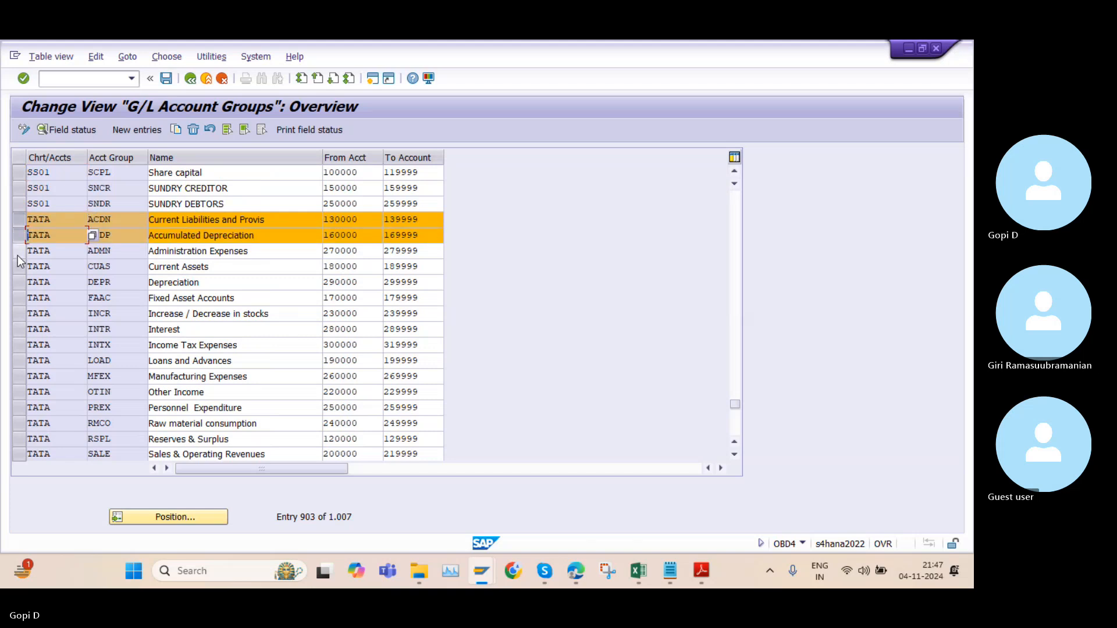
click(18, 253)
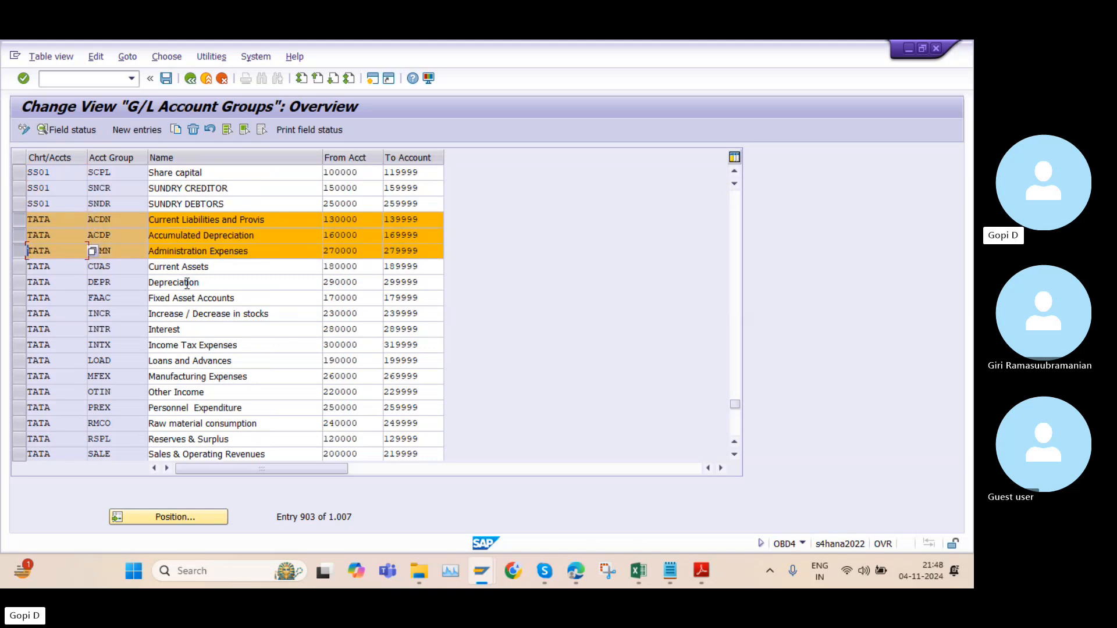
drag(19, 452, 18, 298)
click(19, 282)
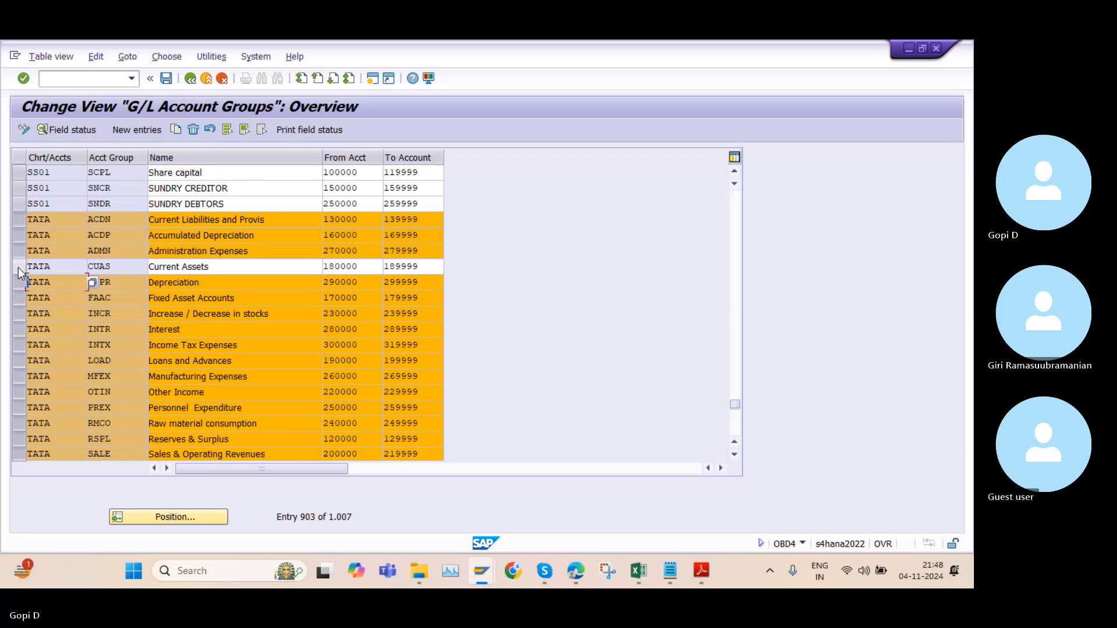
click(19, 266)
scroll(131, 313, down, 1)
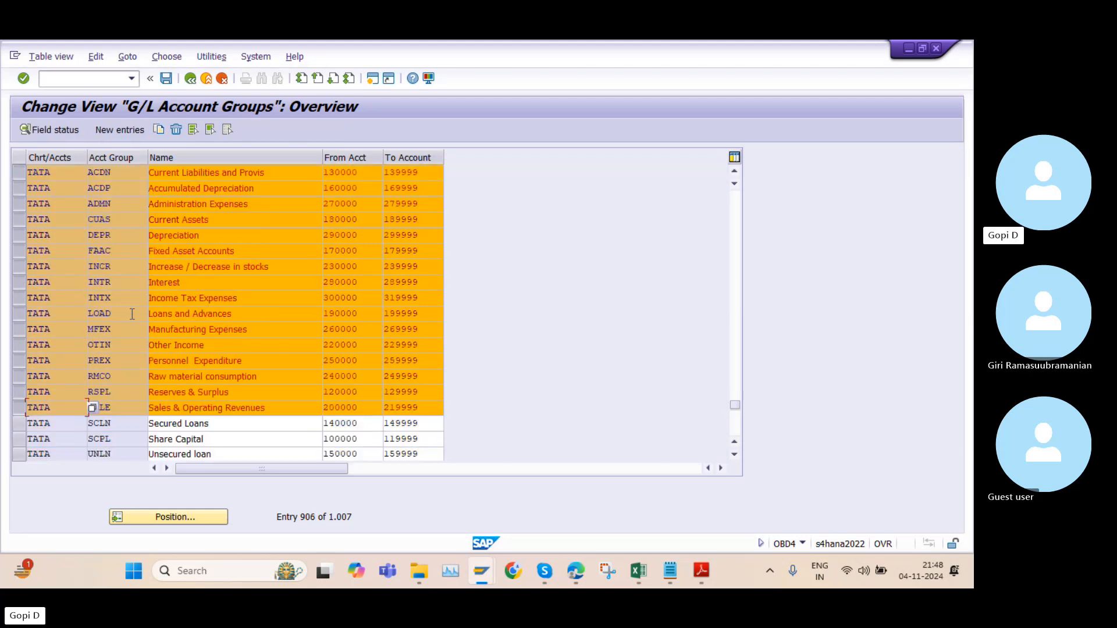
click(23, 423)
click(23, 440)
click(22, 454)
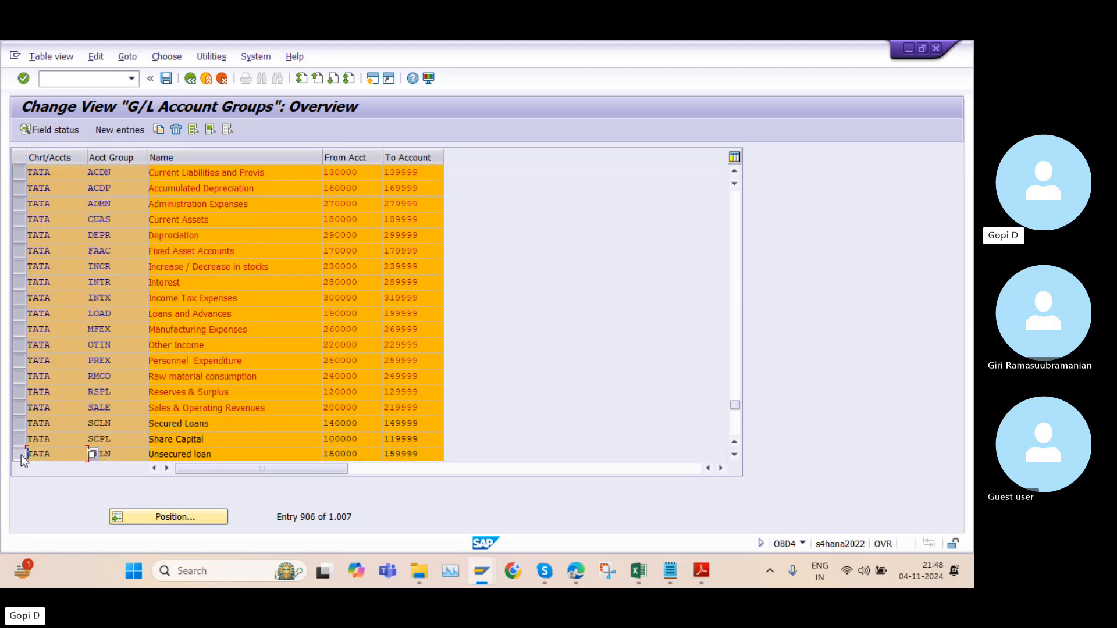
scroll(228, 334, down, 1)
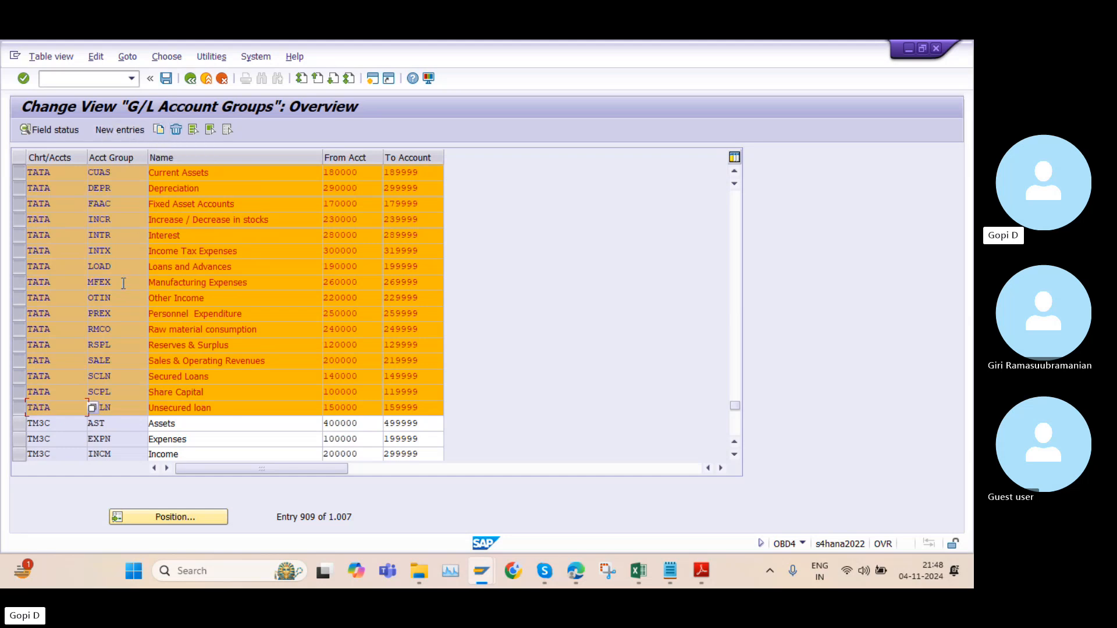
Copy the selected TATA account groups and set the chart of accounts of the ACDN row to K100
click(158, 131)
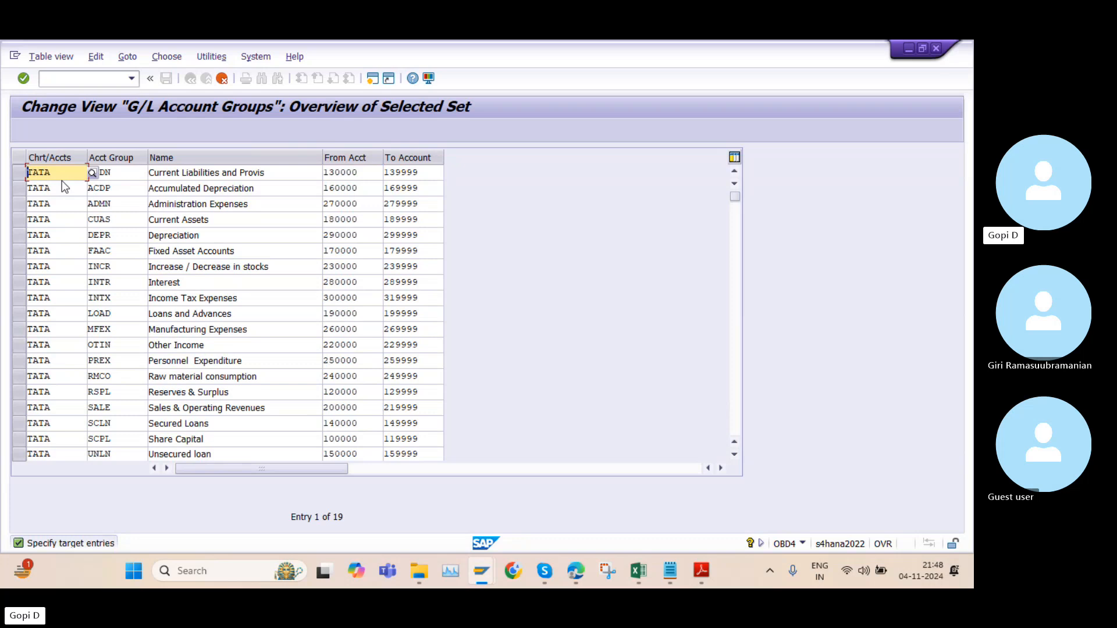
key(BackSpace)
key(BackSpace)
key(BackSpace)
key(BackSpace)
text(K100)
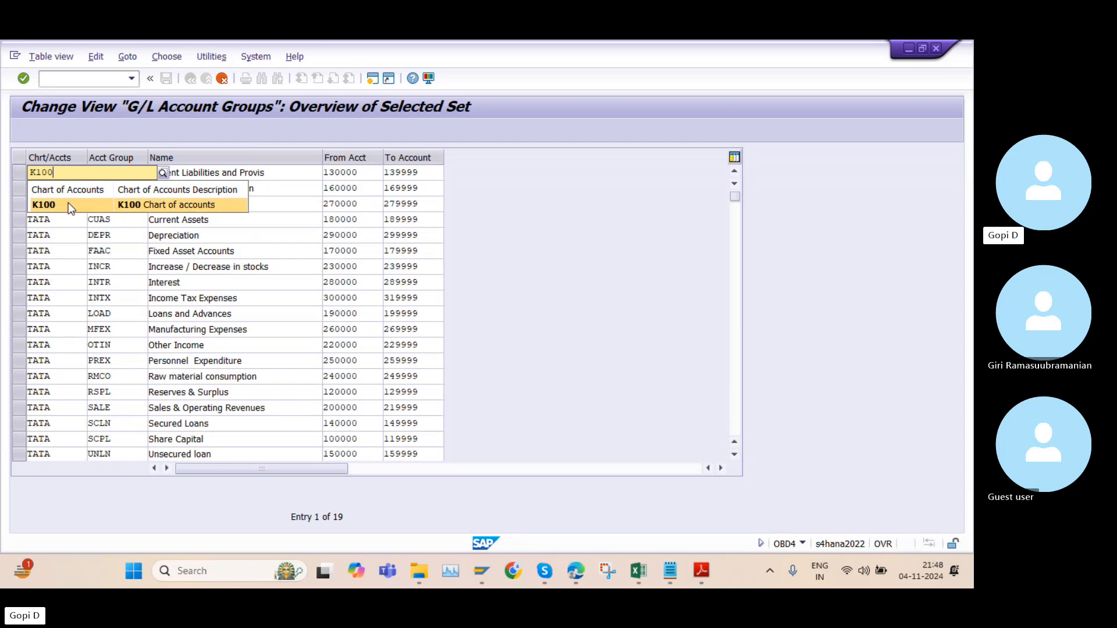
click(68, 202)
Set the chart of accounts of the ACDP (Accumulated Depreciation) row to K100
click(64, 188)
key(BackSpace)
key(BackSpace)
key(BackSpace)
key(BackSpace)
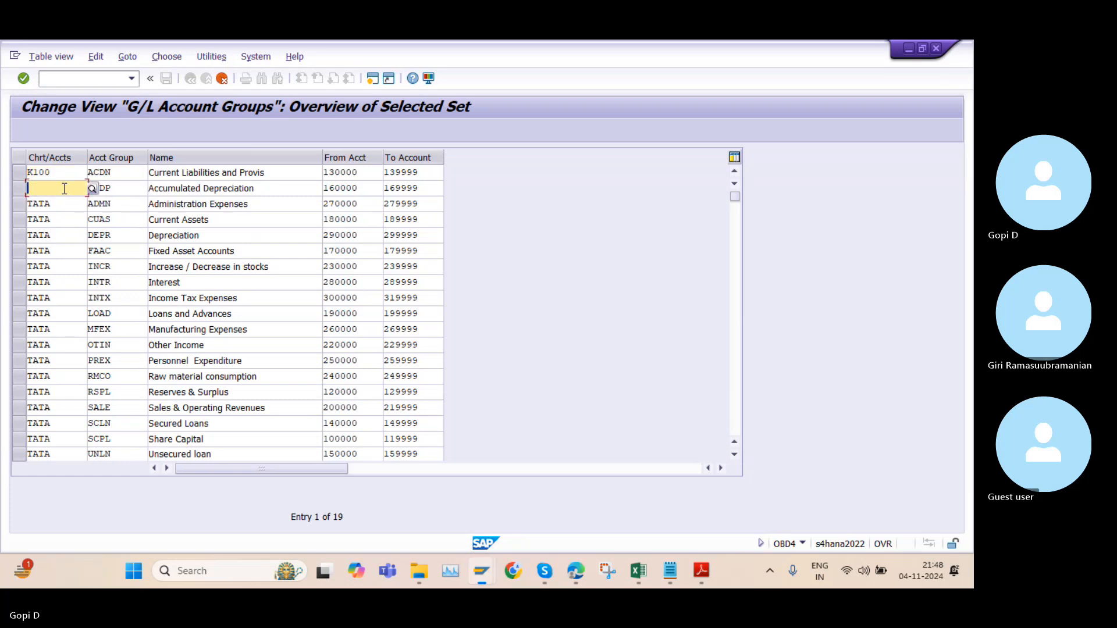
text(K100)
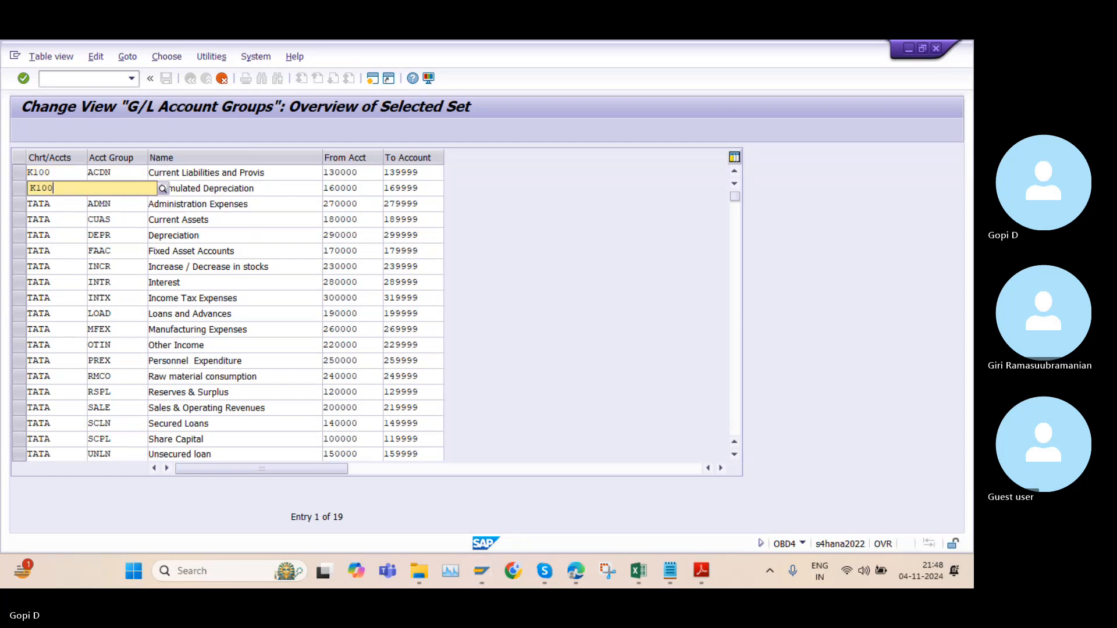
click(61, 216)
Set the chart of accounts of the ADMN (Administration Expenses) row to K100
click(64, 205)
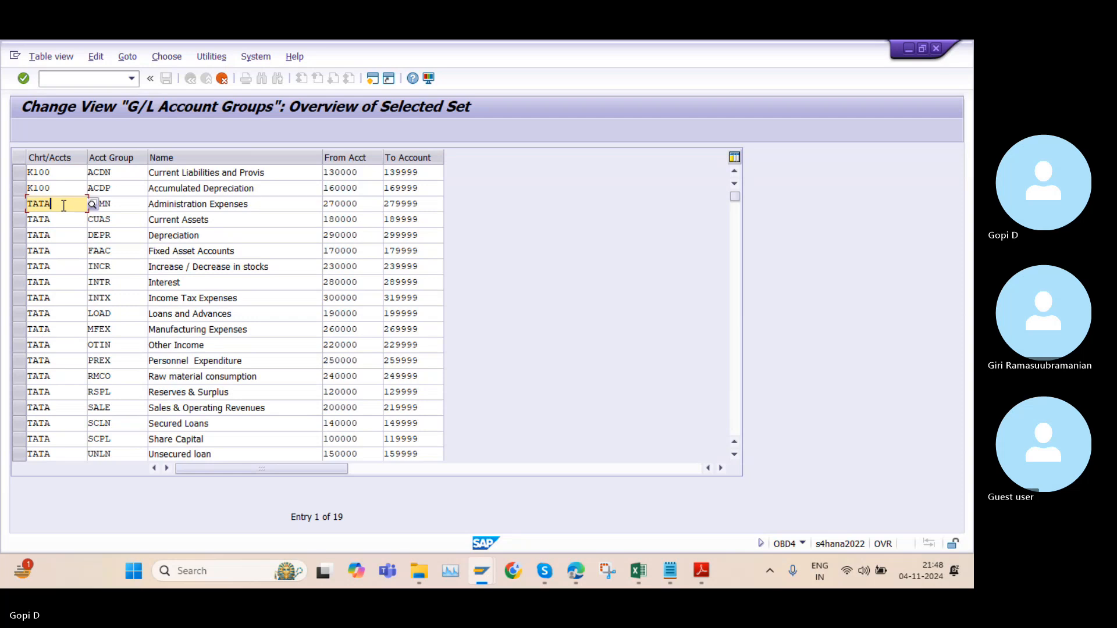
key(BackSpace)
key(BackSpace)
key(BackSpace)
key(BackSpace)
text(K)
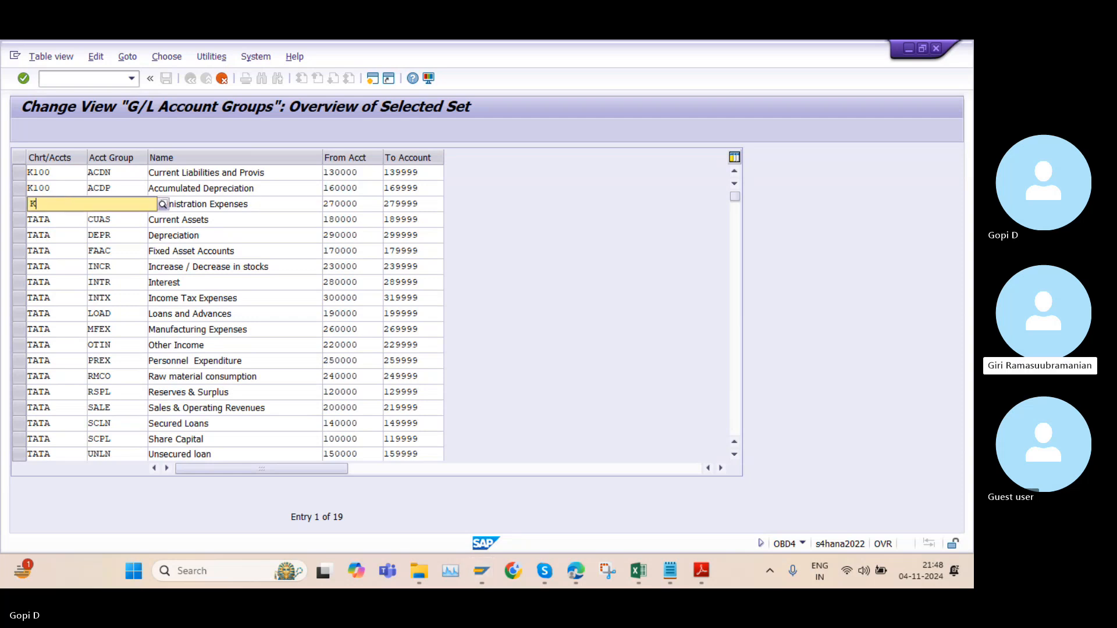
text(100)
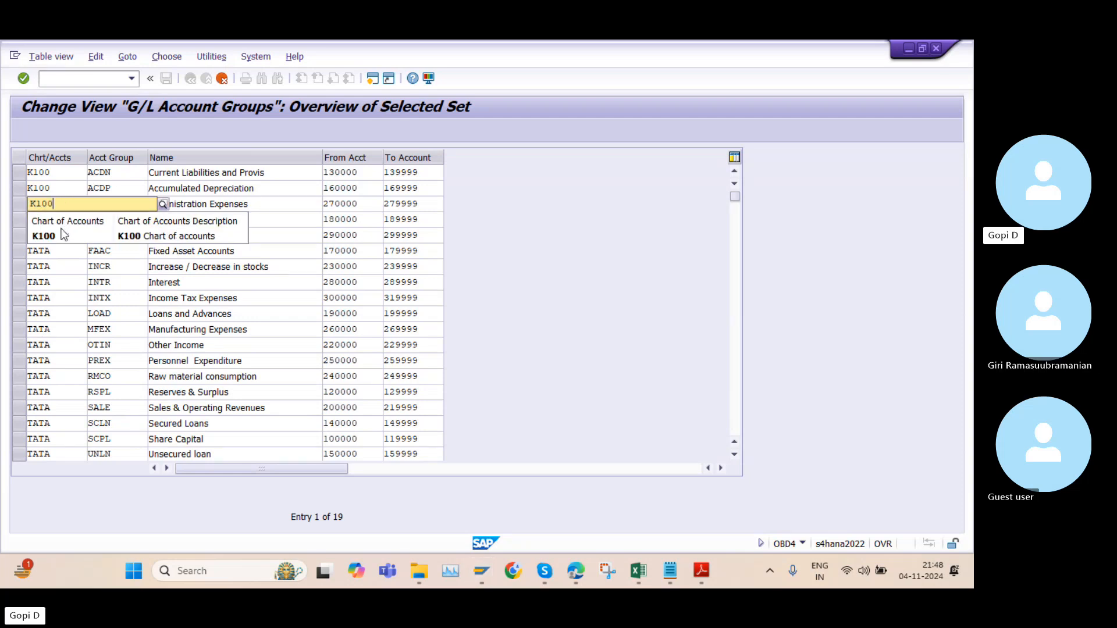
click(66, 232)
Set the chart of accounts of the CUAS (Current Assets) row to K100
click(66, 219)
key(BackSpace)
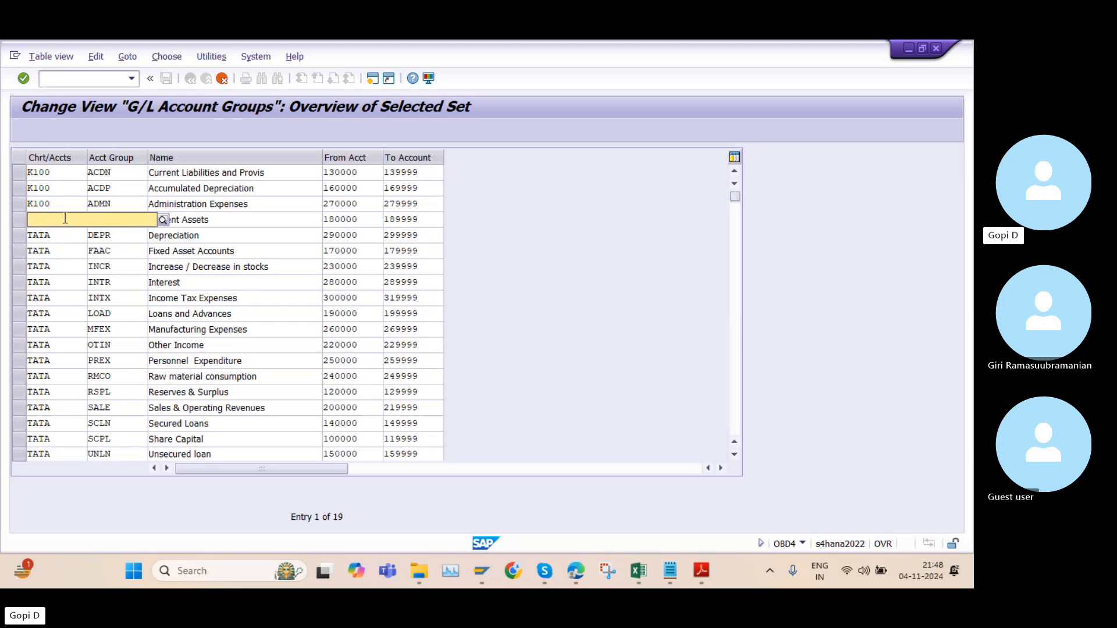
text(K100)
click(66, 251)
Set the chart of accounts of the DEPR (Depreciation) row to K100
click(67, 235)
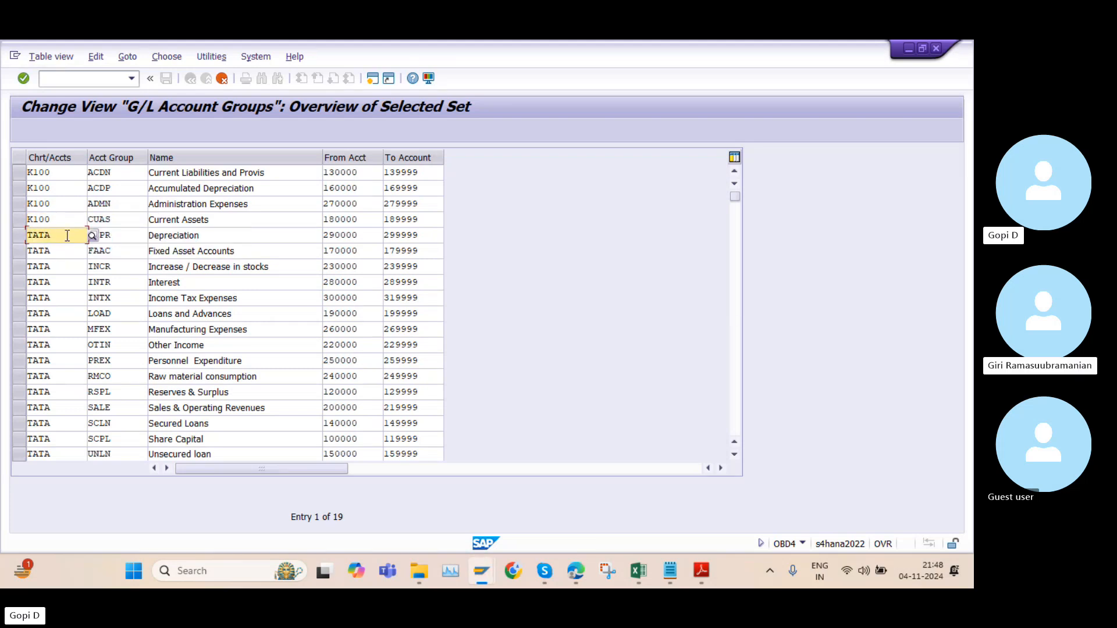
key(BackSpace)
key(BackSpace)
key(BackSpace)
key(BackSpace)
text(K10)
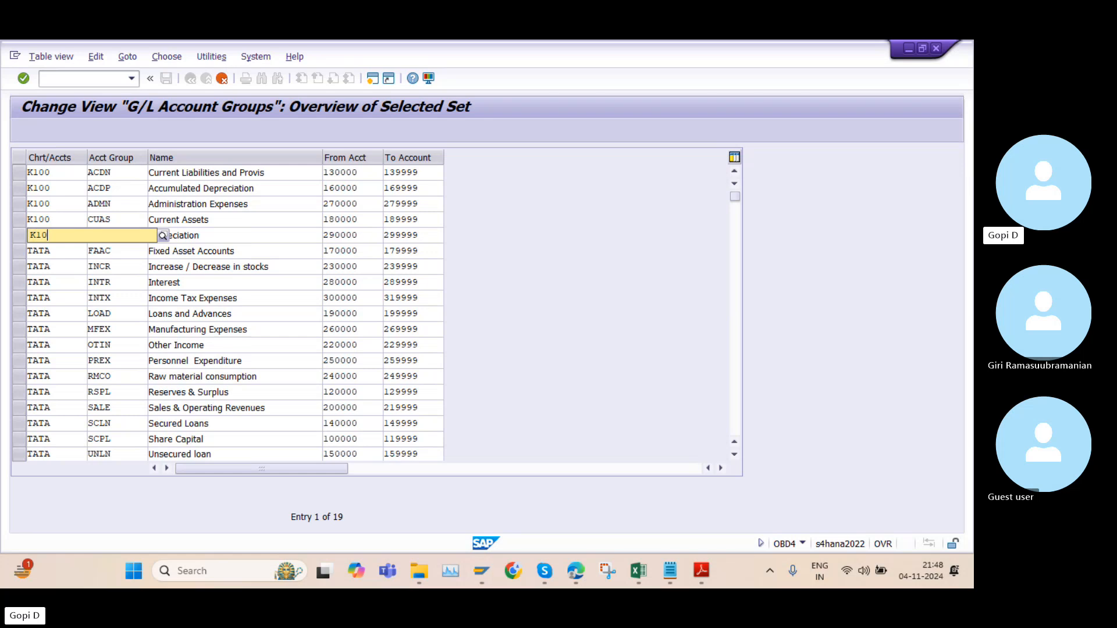
text(0)
click(61, 263)
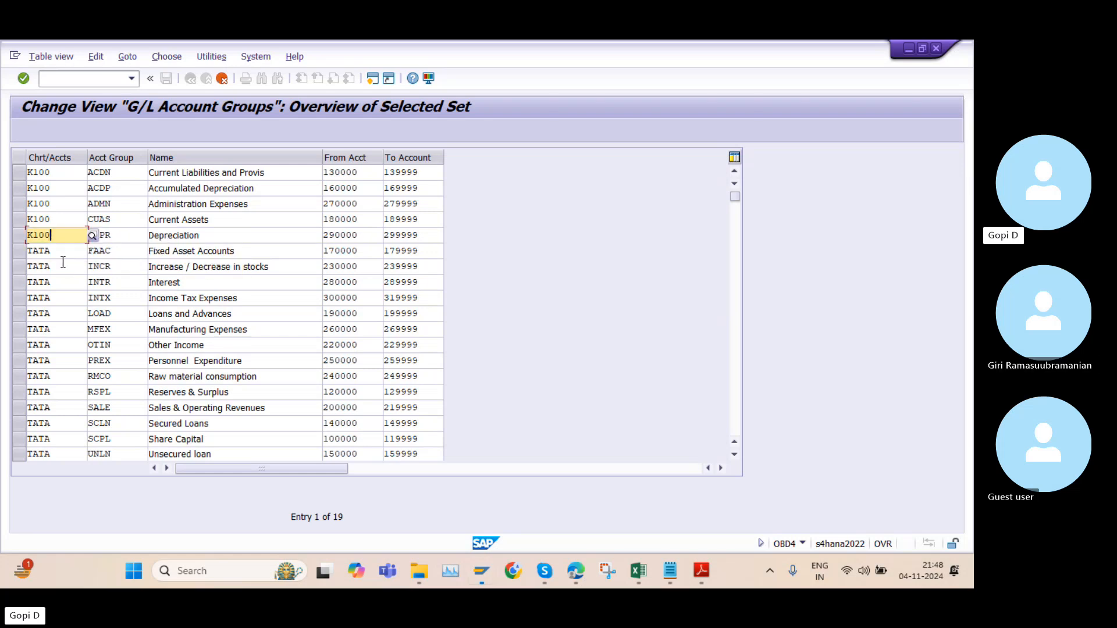
Set the chart of accounts of the FAAC (Fixed Asset Accounts) row to K100
click(58, 250)
key(BackSpace)
key(BackSpace)
key(BackSpace)
key(BackSpace)
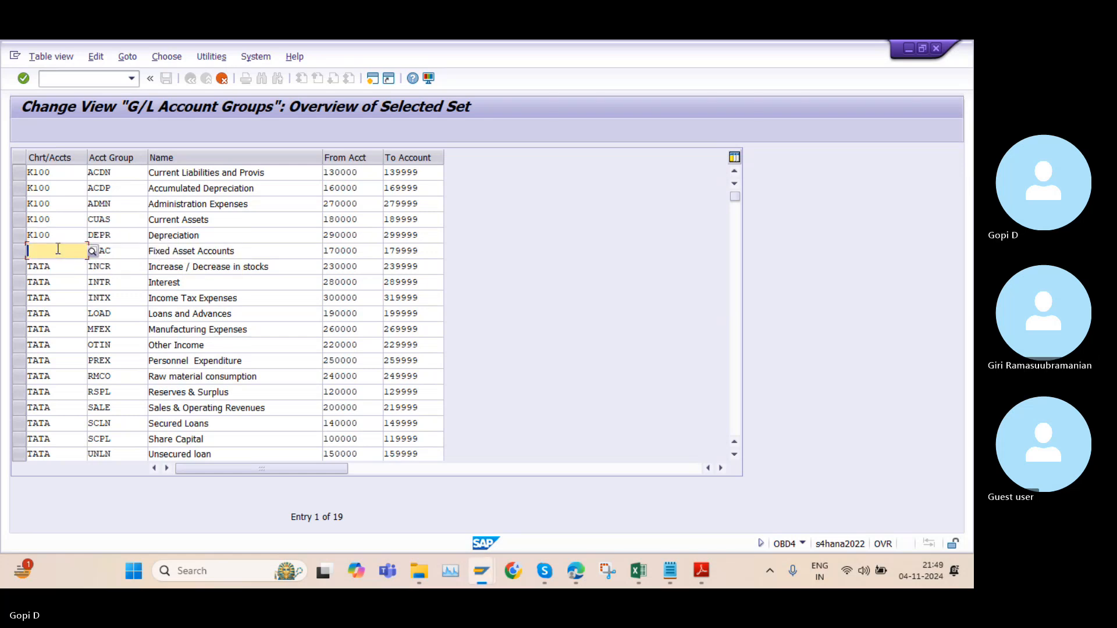
text(K100)
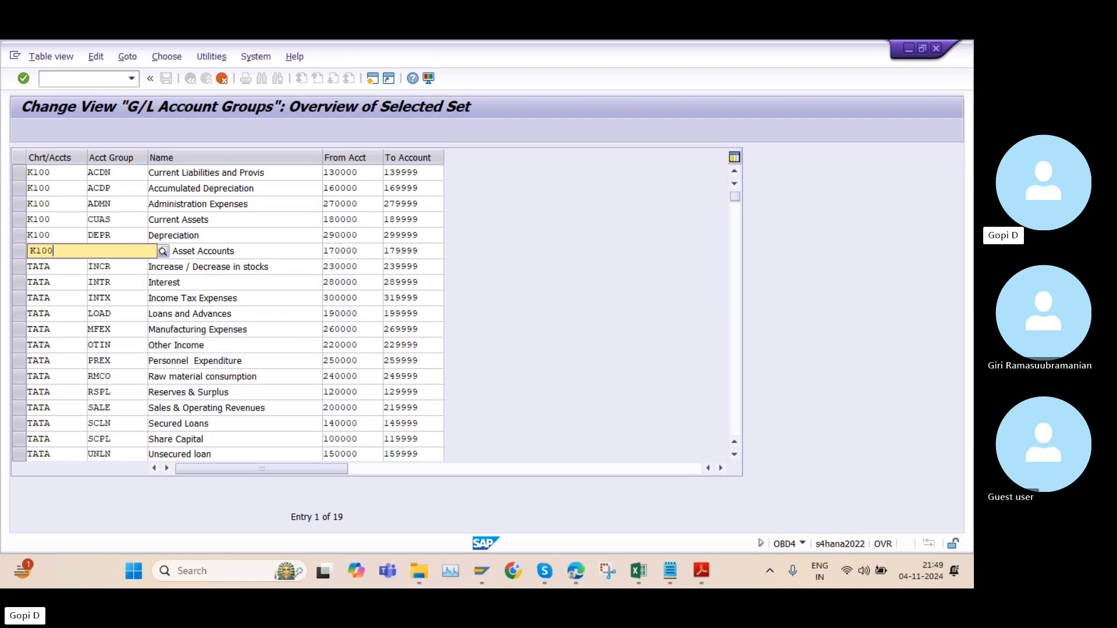
click(72, 284)
Set the chart of accounts of the INCR (Increase / Decrease in stocks) row to K100
click(63, 263)
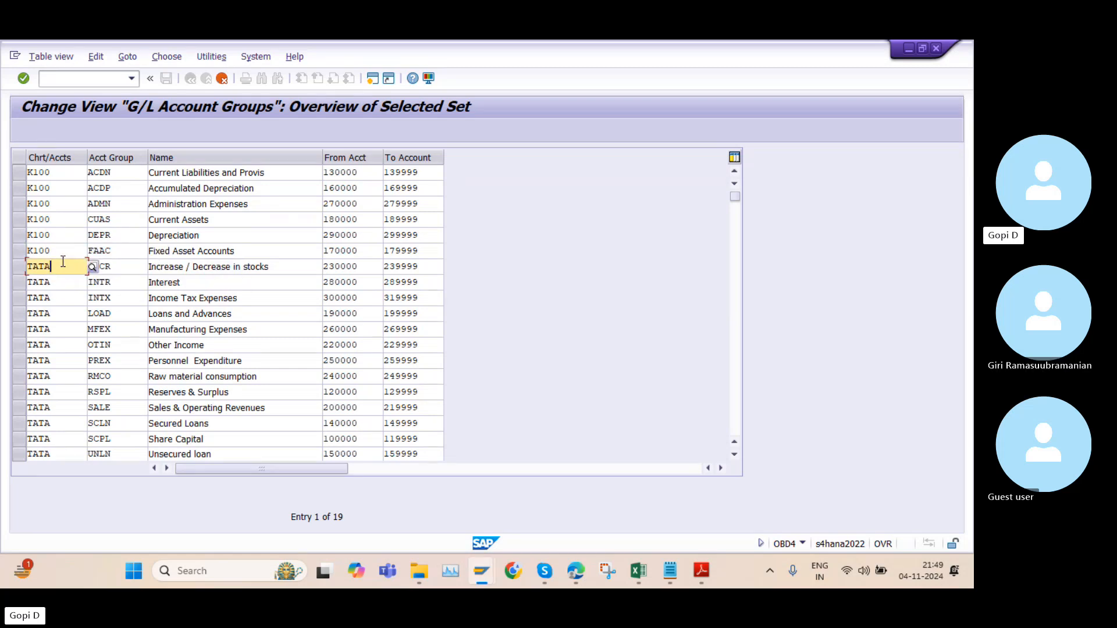
key(BackSpace)
key(BackSpace)
key(BackSpace)
key(BackSpace)
text(T)
key(BackSpace)
text(K100)
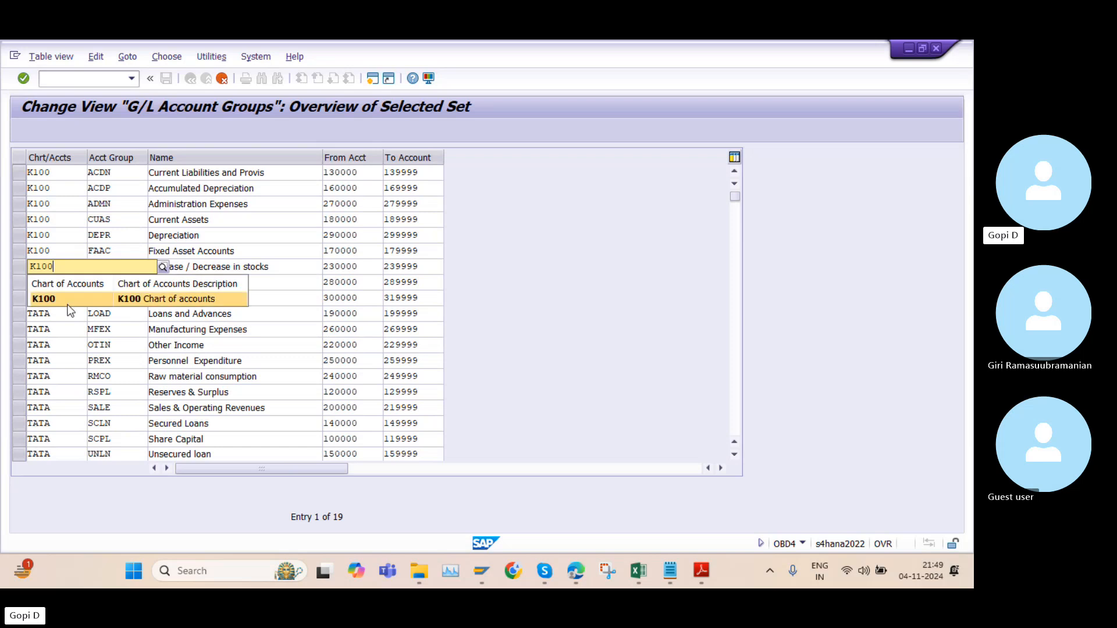
click(63, 297)
Set the chart of accounts of the INTR (Interest) row to K100
click(61, 282)
key(BackSpace)
key(BackSpace)
key(BackSpace)
key(BackSpace)
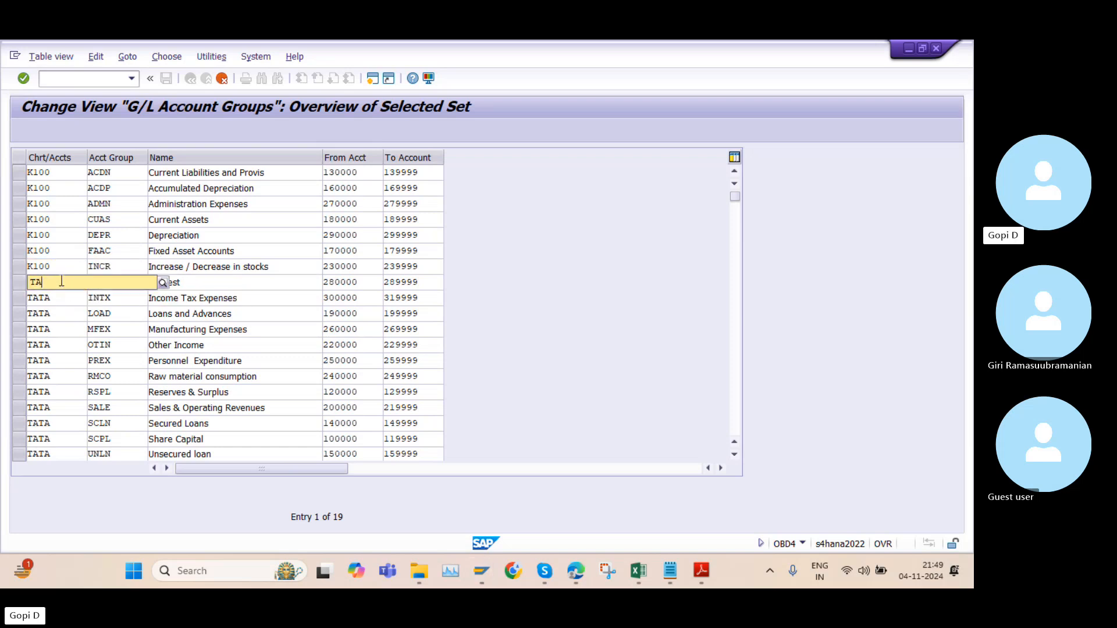
text(K100)
click(50, 313)
Set the chart of accounts of the INTX (Income Tax Expenses) row to K100
click(58, 297)
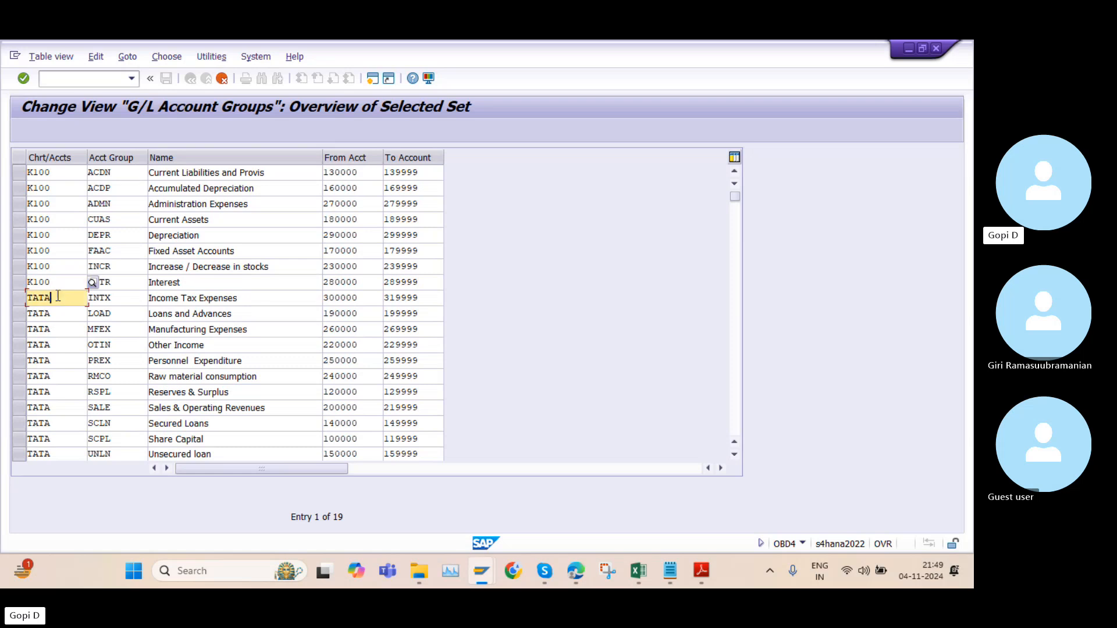
key(BackSpace)
key(BackSpace)
key(BackSpace)
key(BackSpace)
text(K)
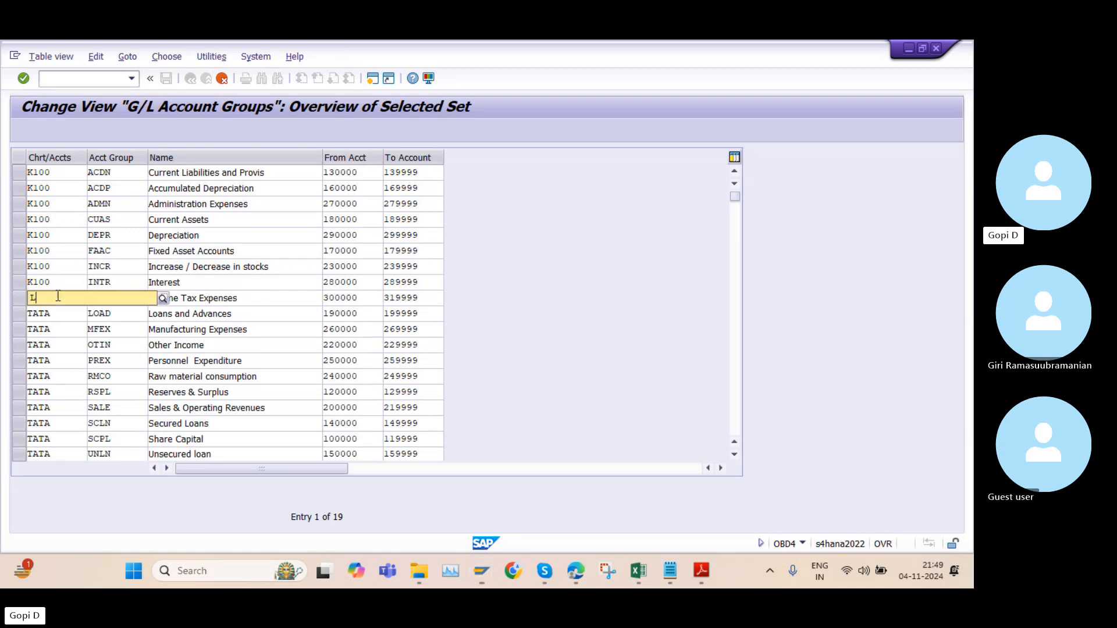
key(BackSpace)
text(K100)
Set the chart of accounts of the LOAD (Loans and Advances) row to K100
click(55, 312)
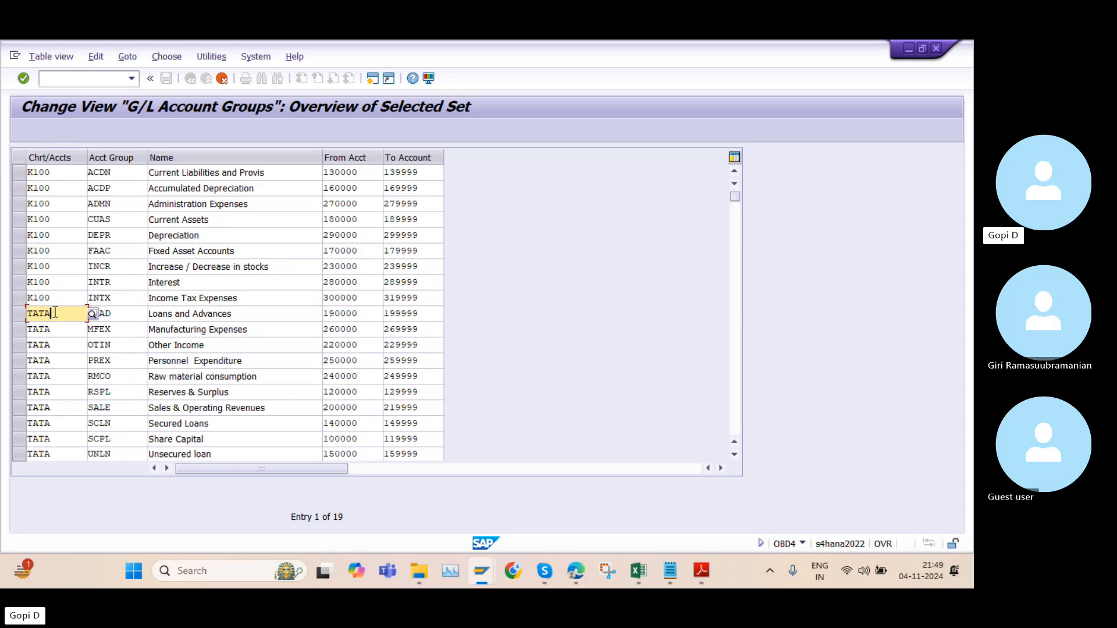
double_click(55, 313)
key(BackSpace)
text(K100)
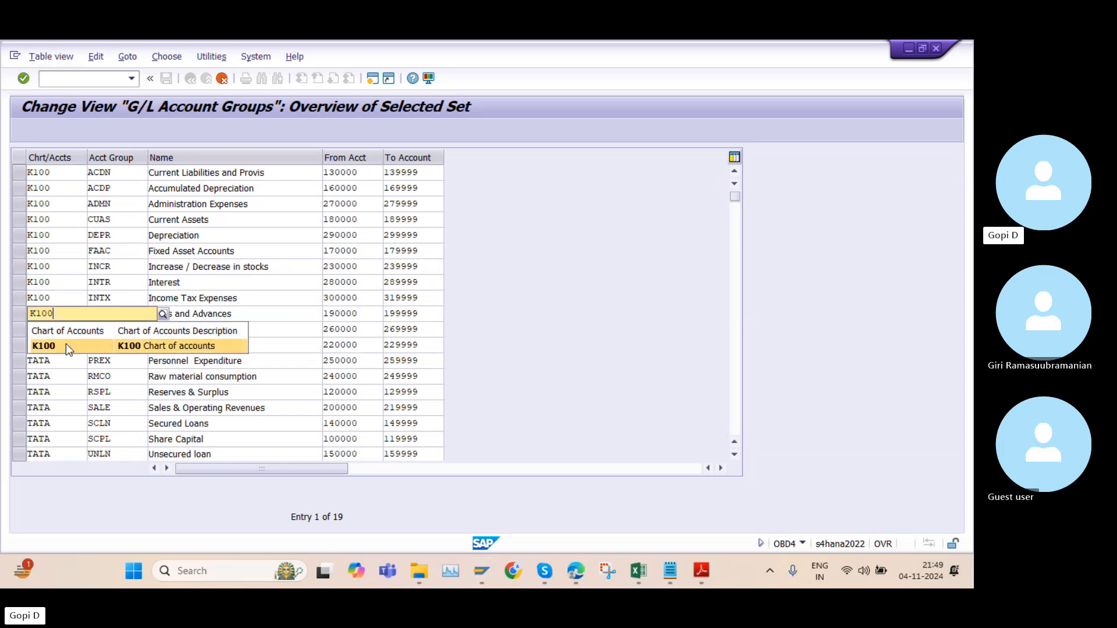
click(65, 347)
Set the chart of accounts of the MFEX (Manufacturing Expenses) row to K100
click(64, 330)
key(BackSpace)
key(BackSpace)
key(BackSpace)
key(BackSpace)
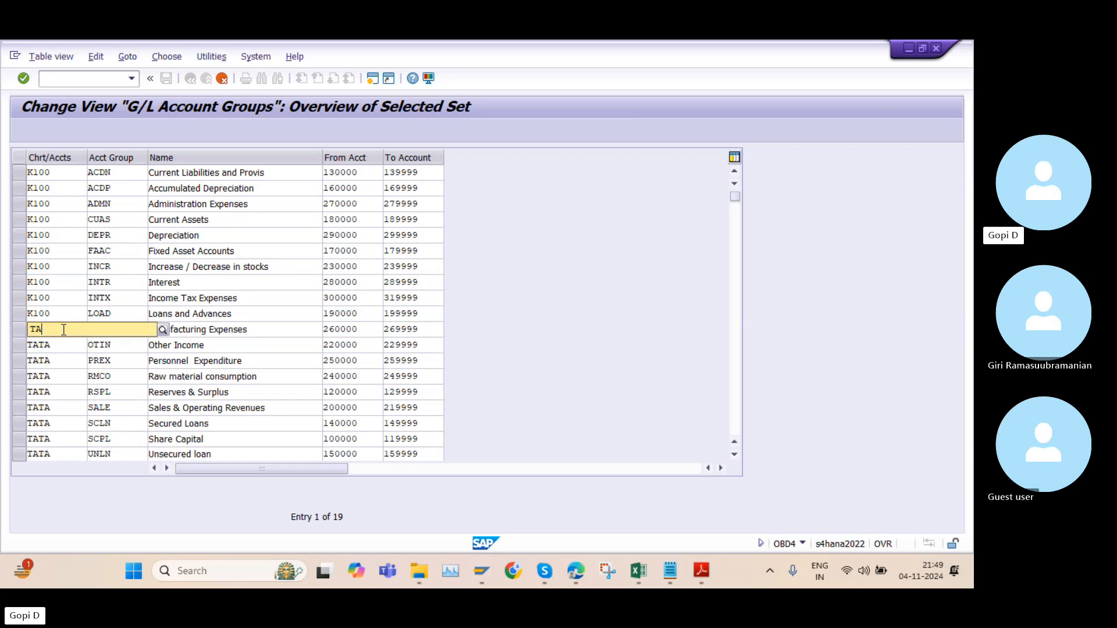
text(K100)
click(57, 359)
Set the chart of accounts of the OTIN (Other Income) row to K100
click(57, 345)
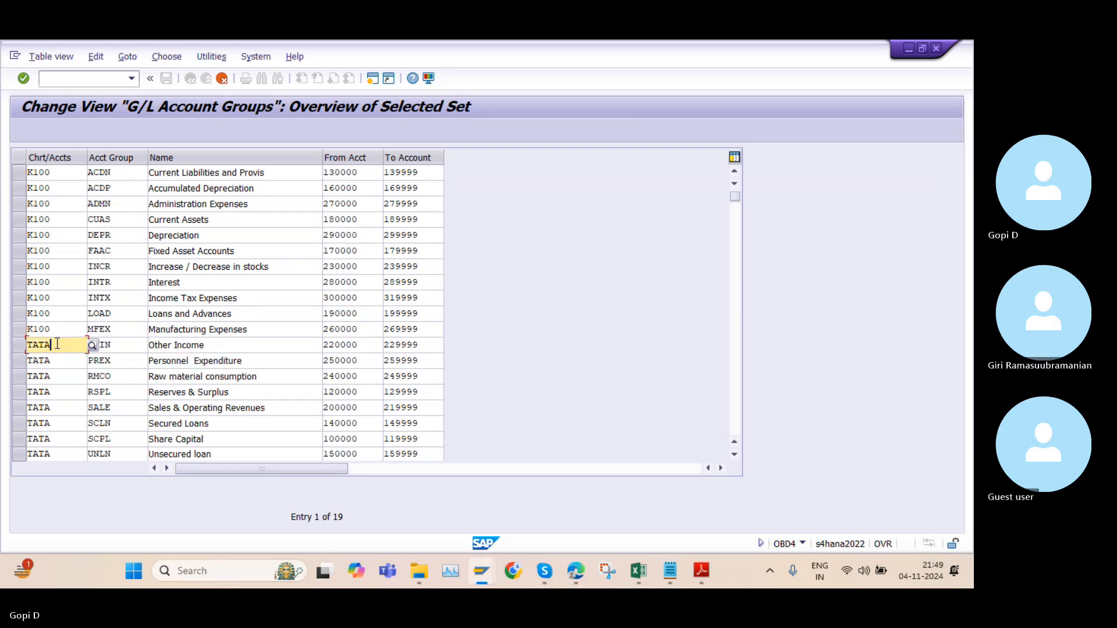
key(BackSpace)
key(BackSpace)
key(BackSpace)
key(BackSpace)
text(K1)
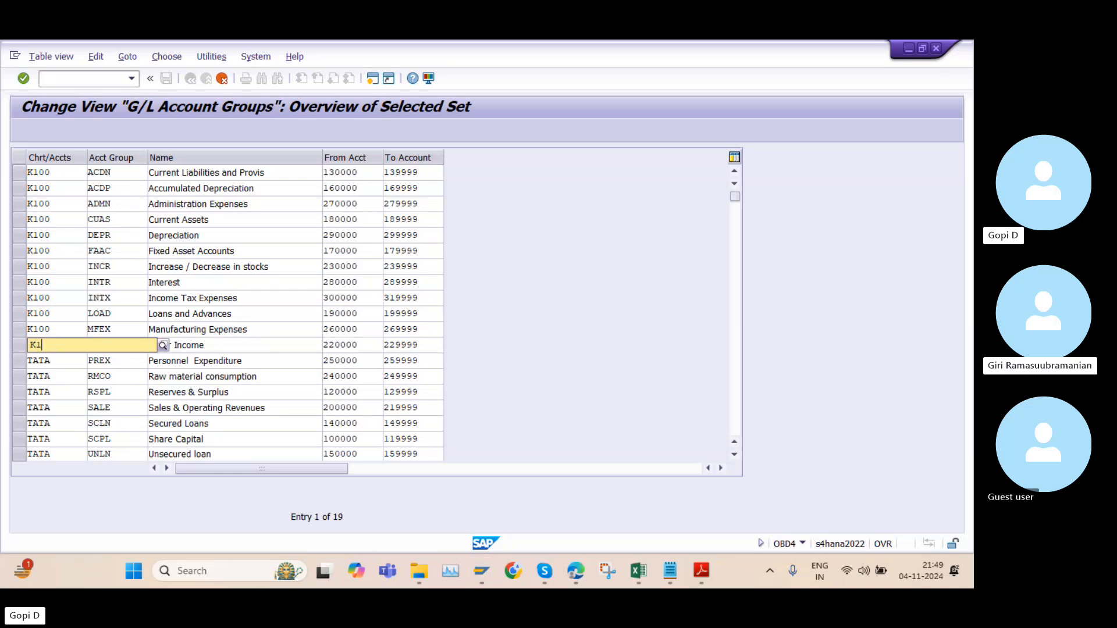
text(00)
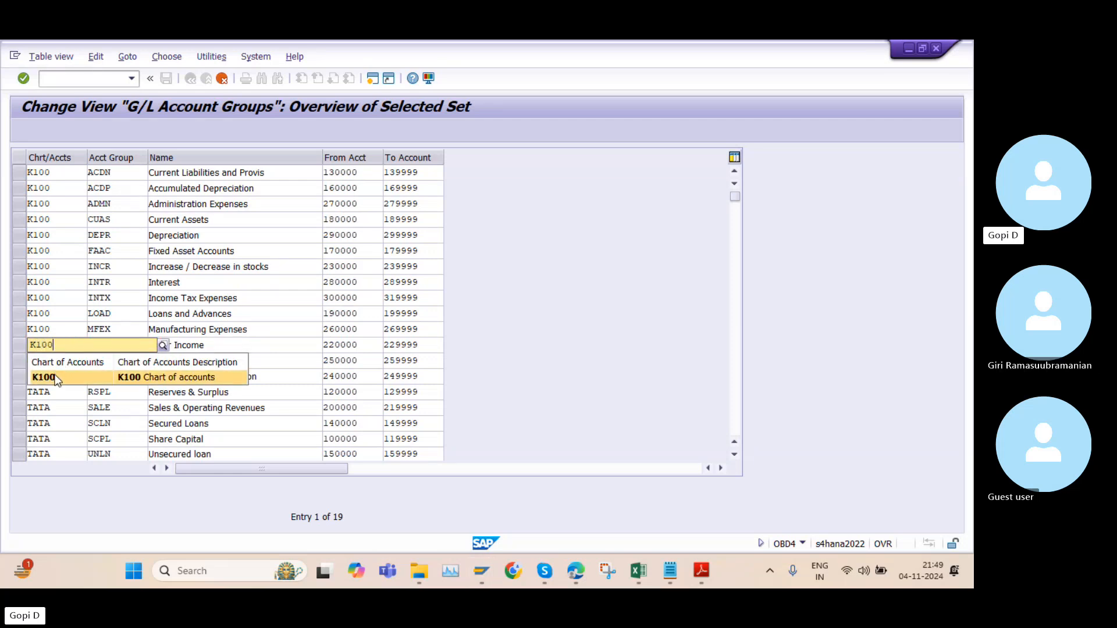
click(57, 374)
Set the chart of accounts of the PREX (Personnel Expenditure) row to K100
key(BackSpace)
key(BackSpace)
key(BackSpace)
key(BackSpace)
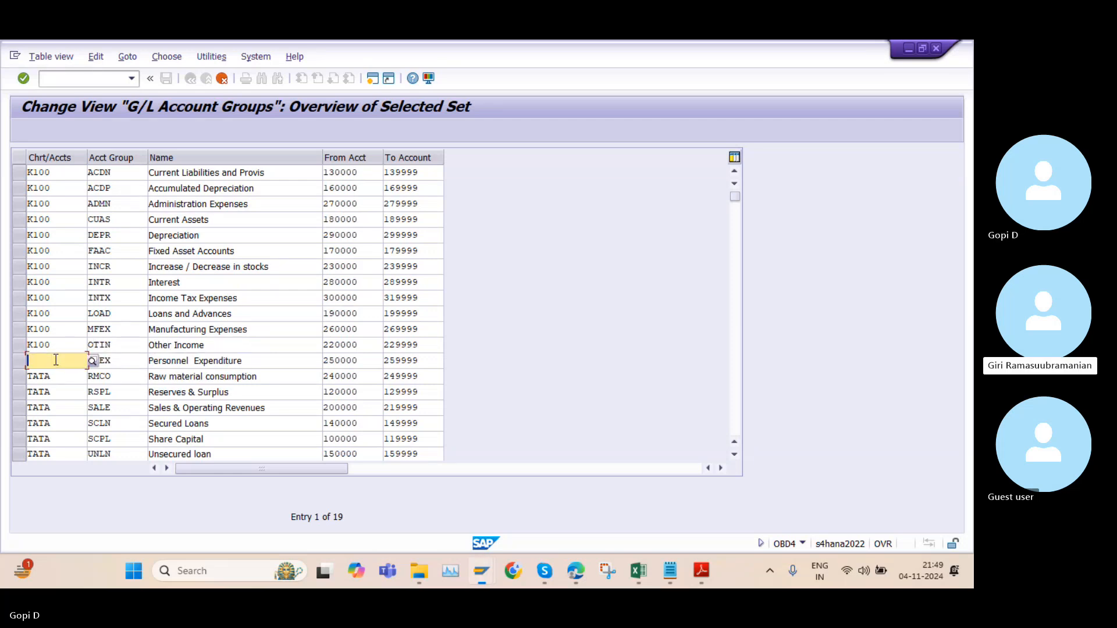
text(K100)
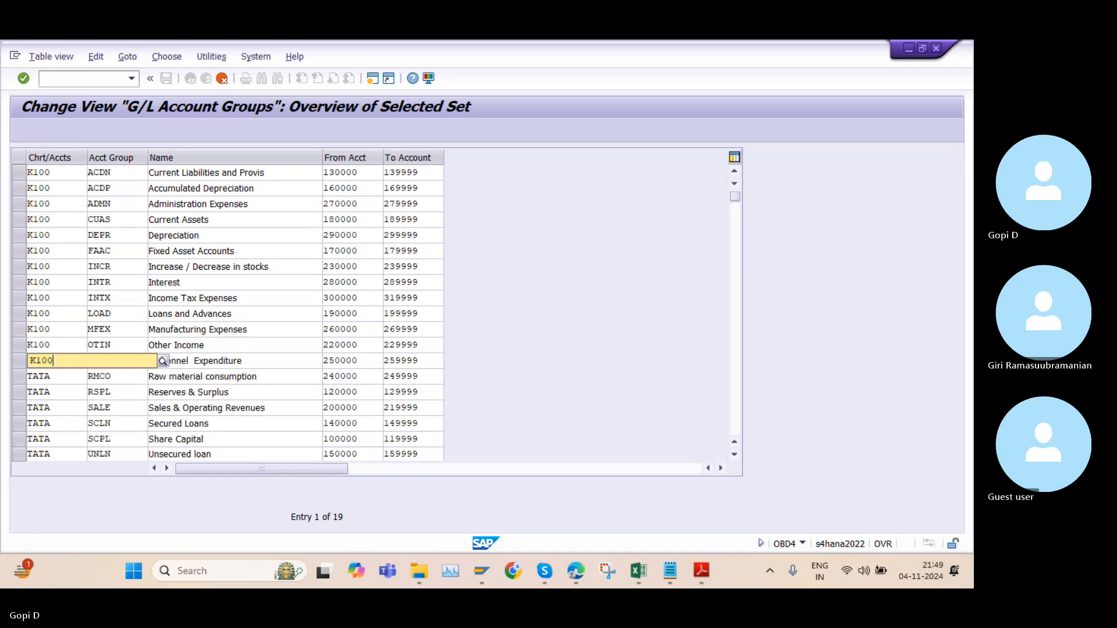
click(58, 389)
Set the chart of accounts of the RMCO (Raw material consumption) row to K100
click(60, 377)
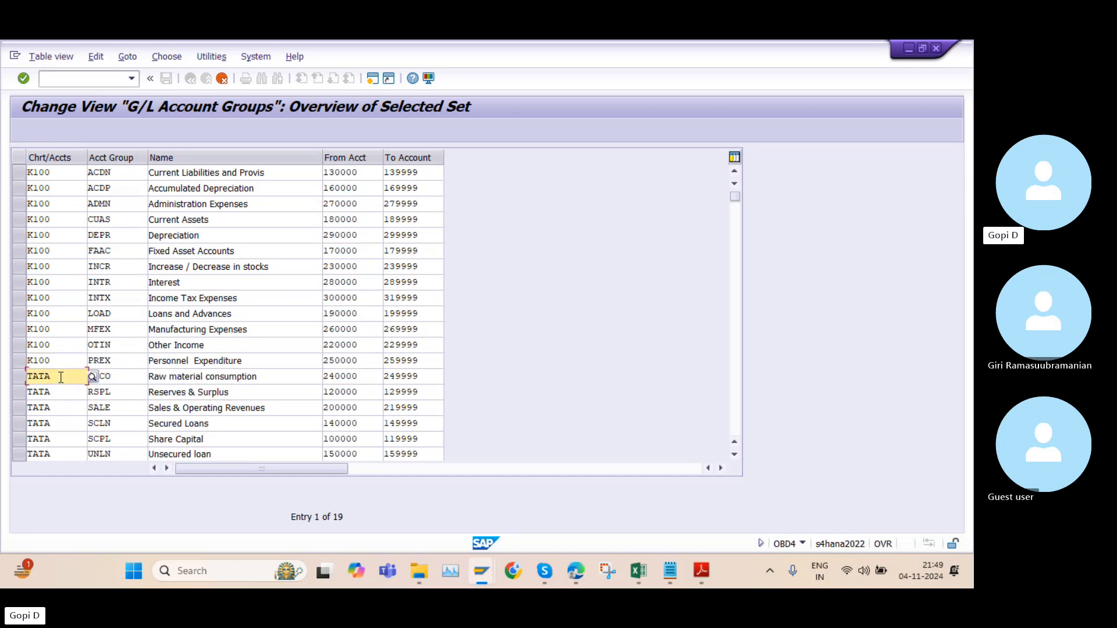
key(BackSpace)
key(BackSpace)
key(BackSpace)
key(BackSpace)
text(K10)
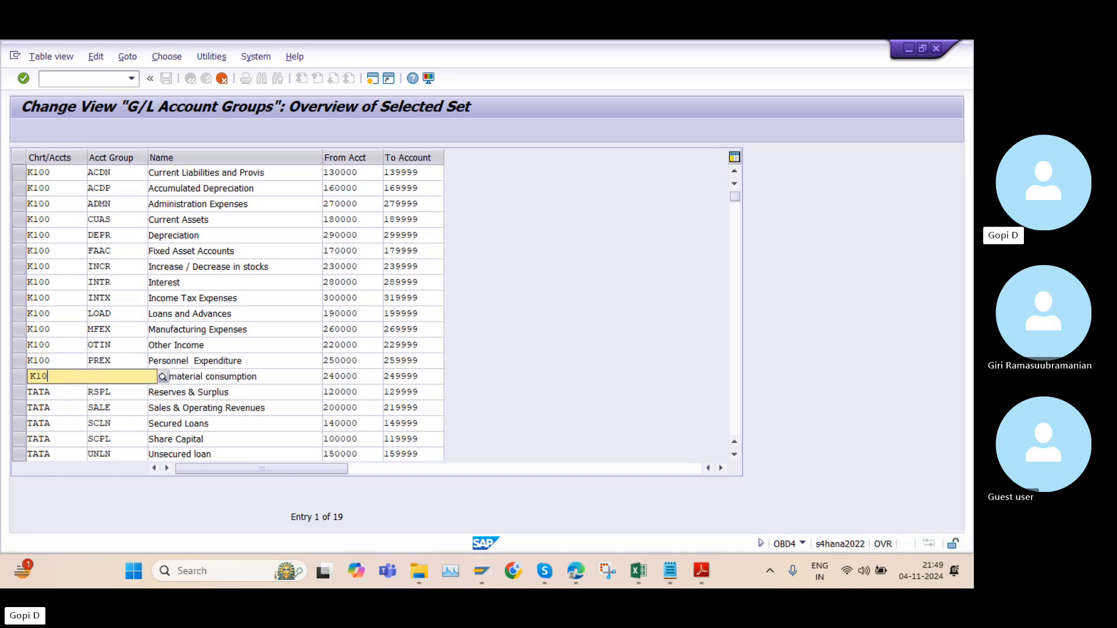
text(0)
click(65, 405)
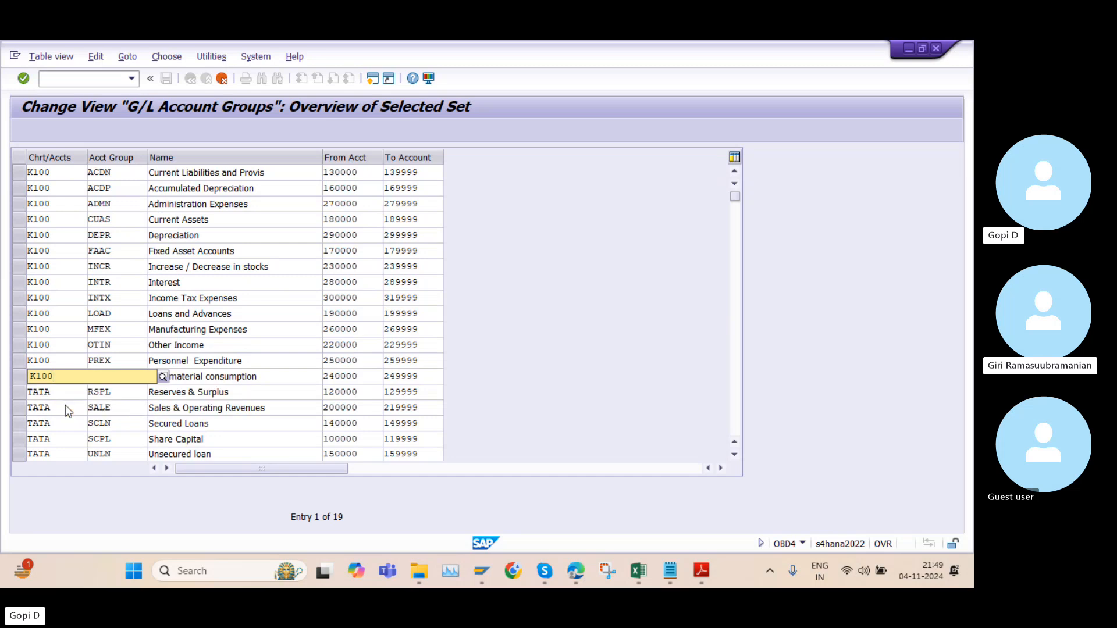
Set the chart of accounts of the RSPL (Reserves & Surplus) row to K100
click(63, 391)
key(BackSpace)
key(BackSpace)
key(BackSpace)
key(BackSpace)
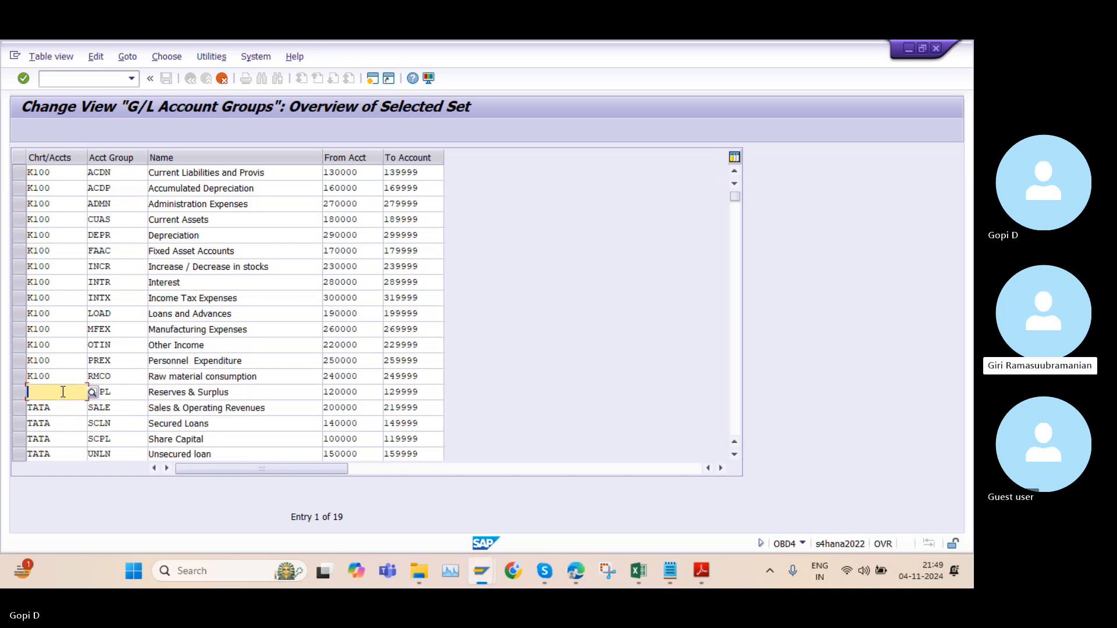
text(K100)
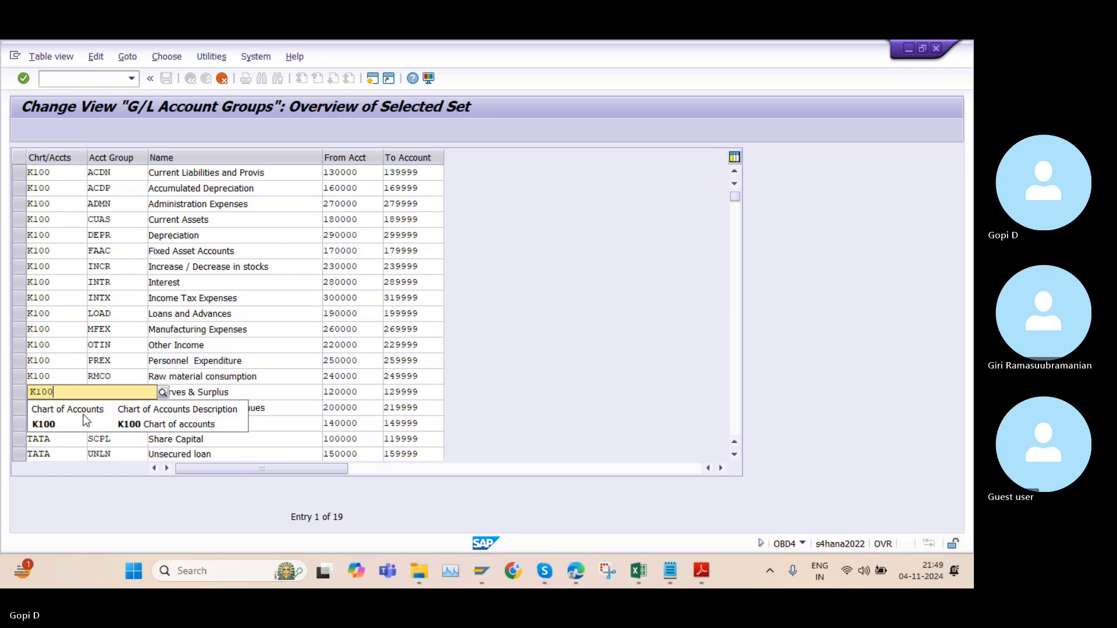
click(63, 421)
Set the chart of accounts of the SALE (Sales & Operating Revenues) row to K100
click(60, 407)
key(BackSpace)
key(BackSpace)
key(BackSpace)
key(BackSpace)
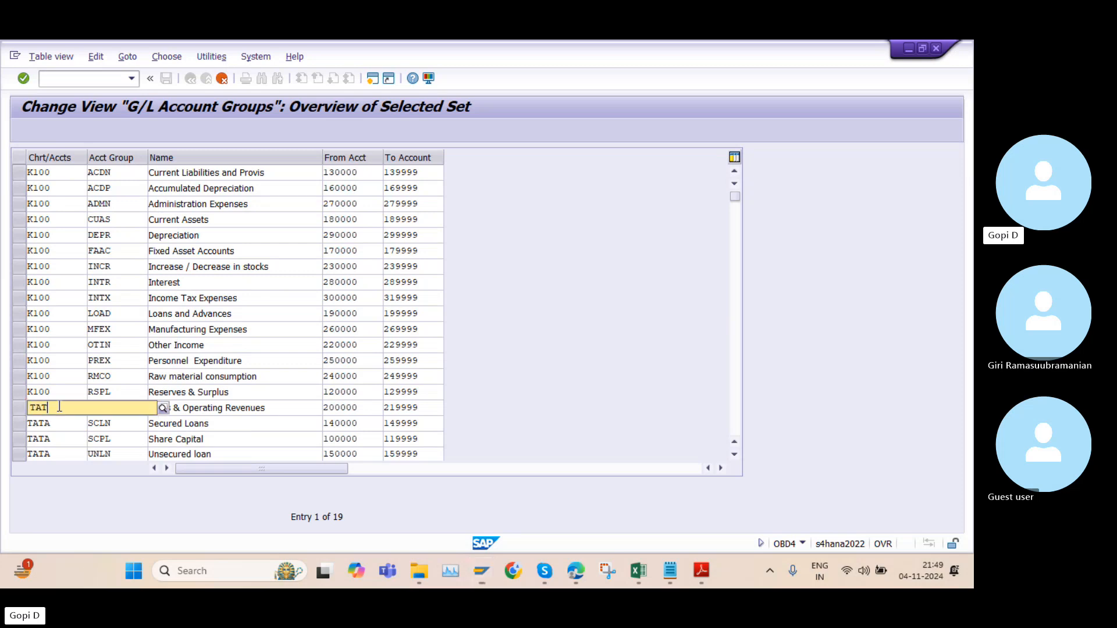
text(K100)
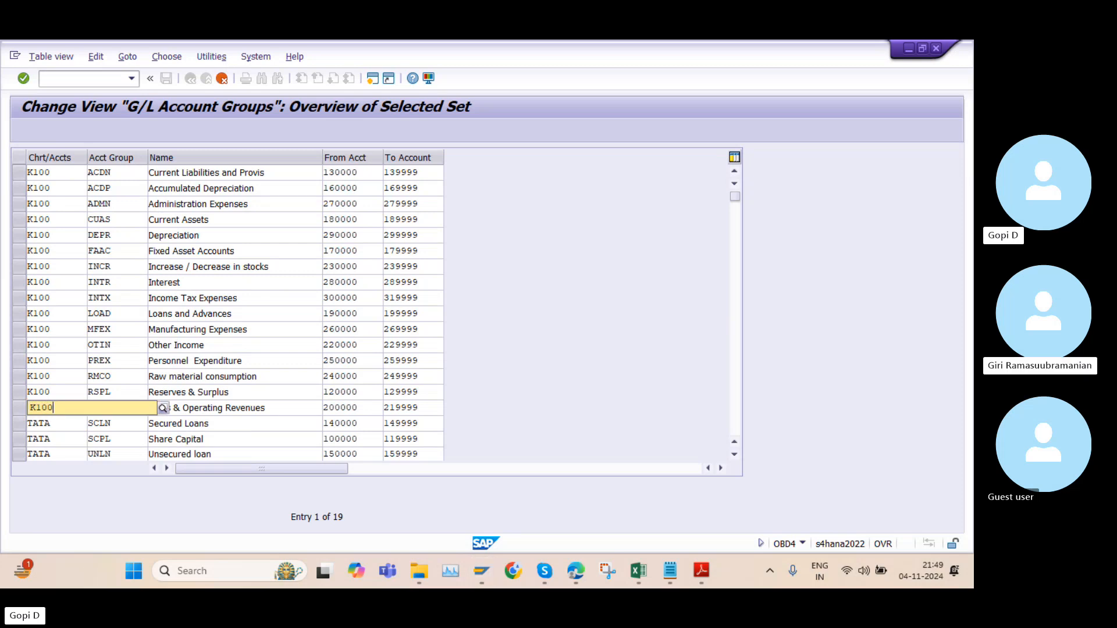
click(63, 438)
Set the chart of accounts of the SCLN (Secured Loans) row to K100
click(59, 420)
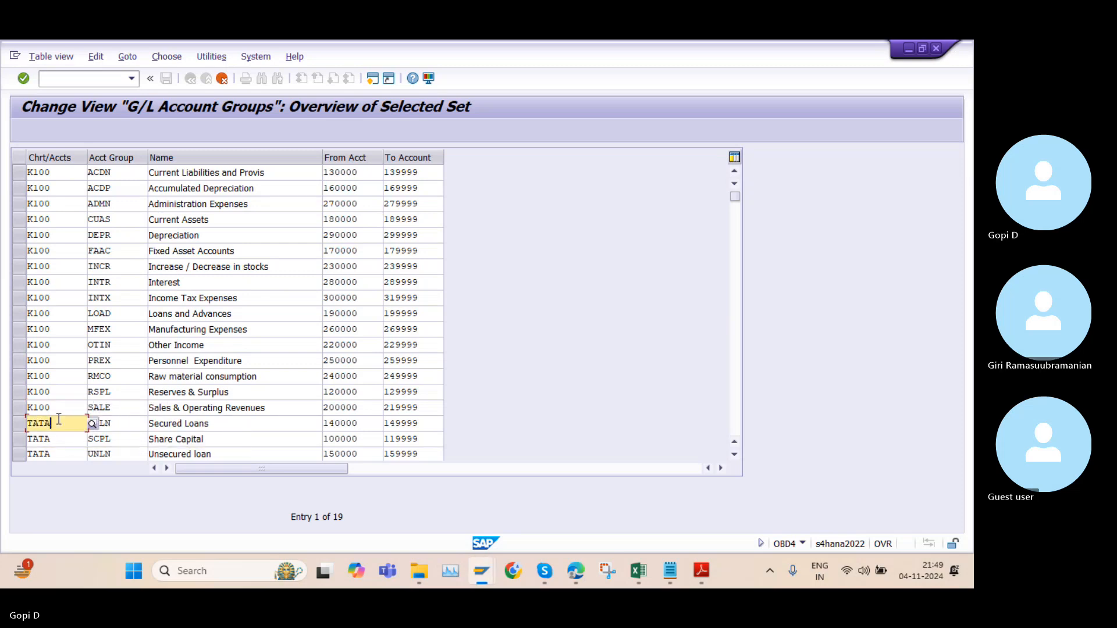
key(BackSpace)
key(BackSpace)
key(BackSpace)
key(BackSpace)
text(K100)
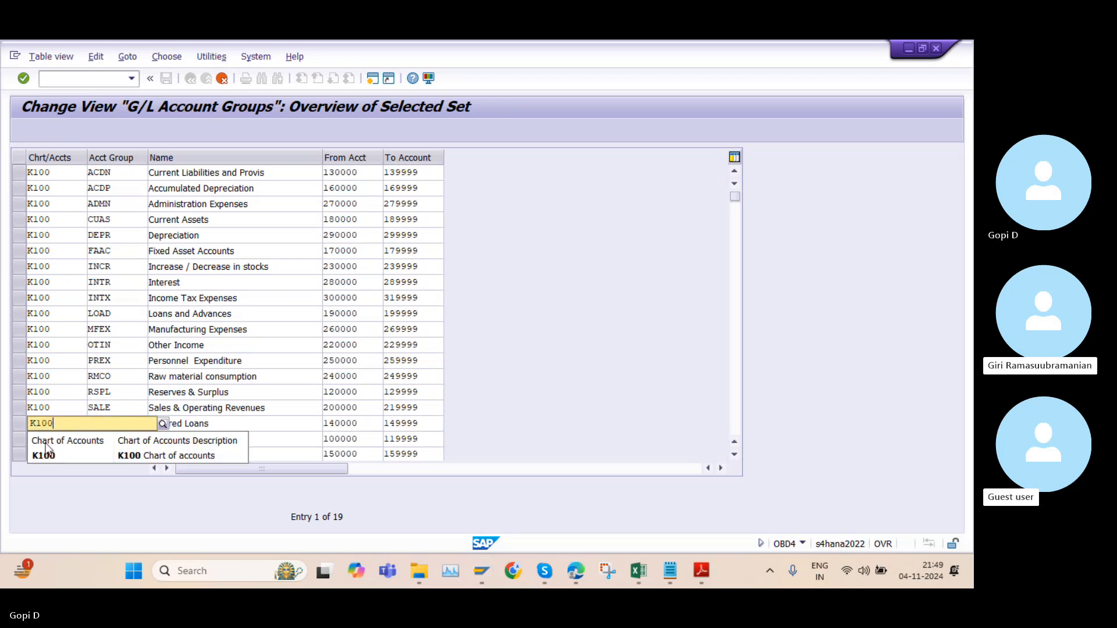
click(44, 456)
Set the chart of accounts of the SCPL (Share Capital) row to K100
click(53, 438)
key(BackSpace)
key(BackSpace)
key(BackSpace)
key(BackSpace)
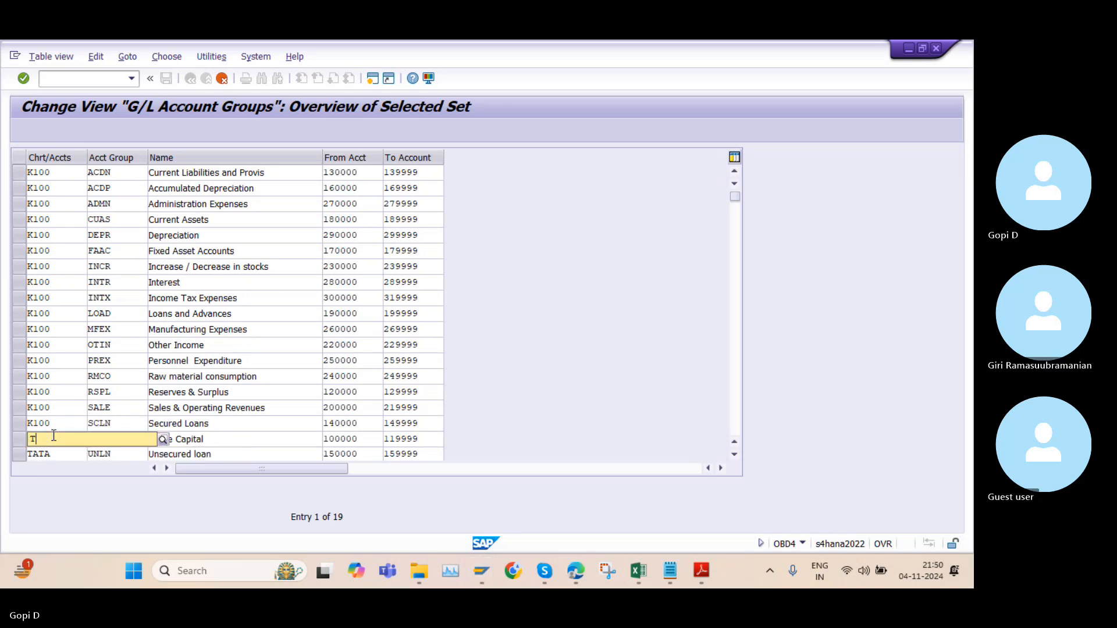
text(K100)
click(46, 469)
Set the chart of accounts of the UNLN (Unsecured loan) row to K100
click(54, 453)
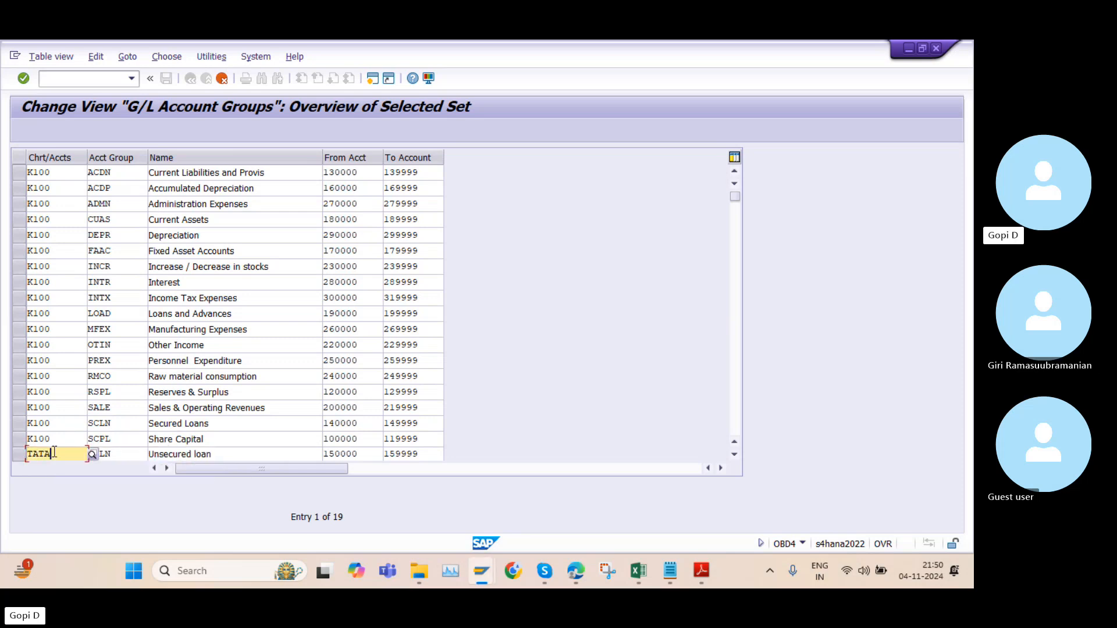
key(BackSpace)
key(BackSpace)
key(BackSpace)
key(BackSpace)
text(K1)
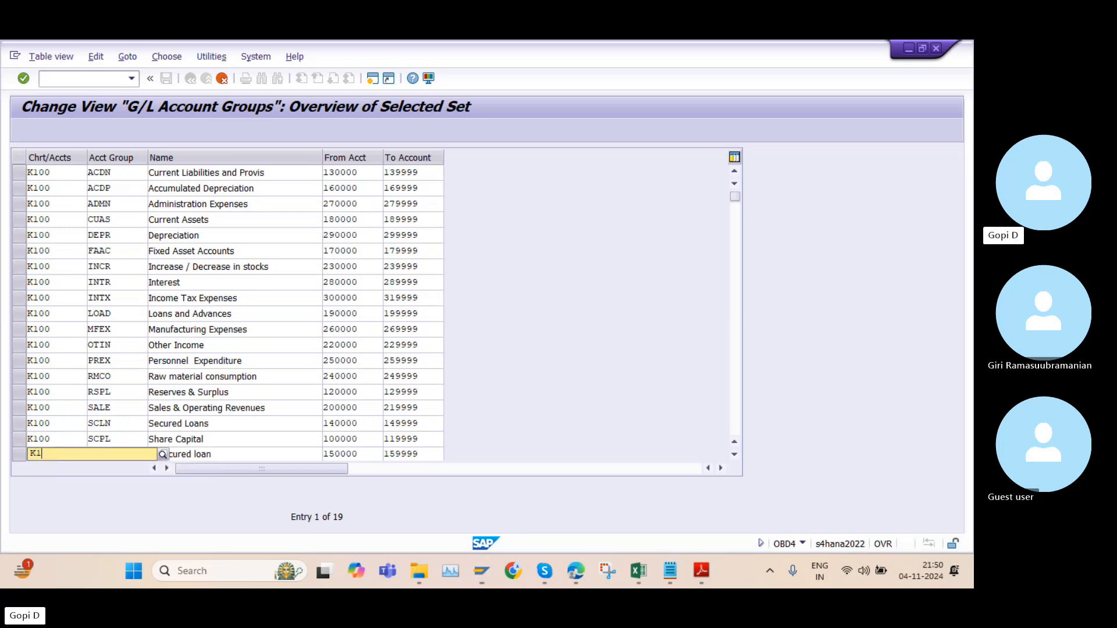
text(00)
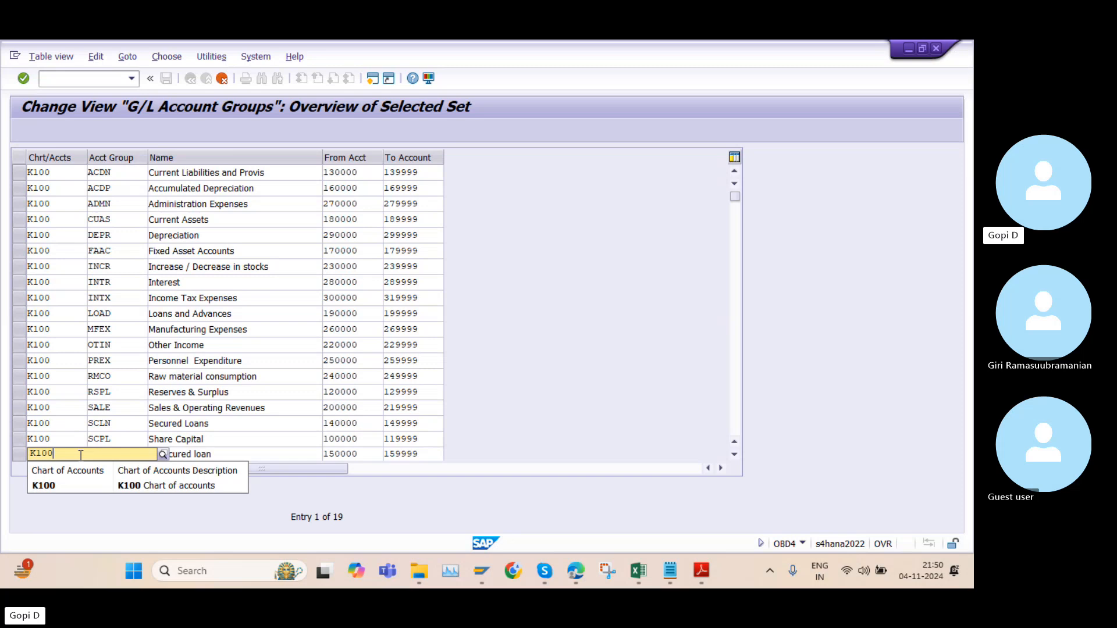
click(80, 490)
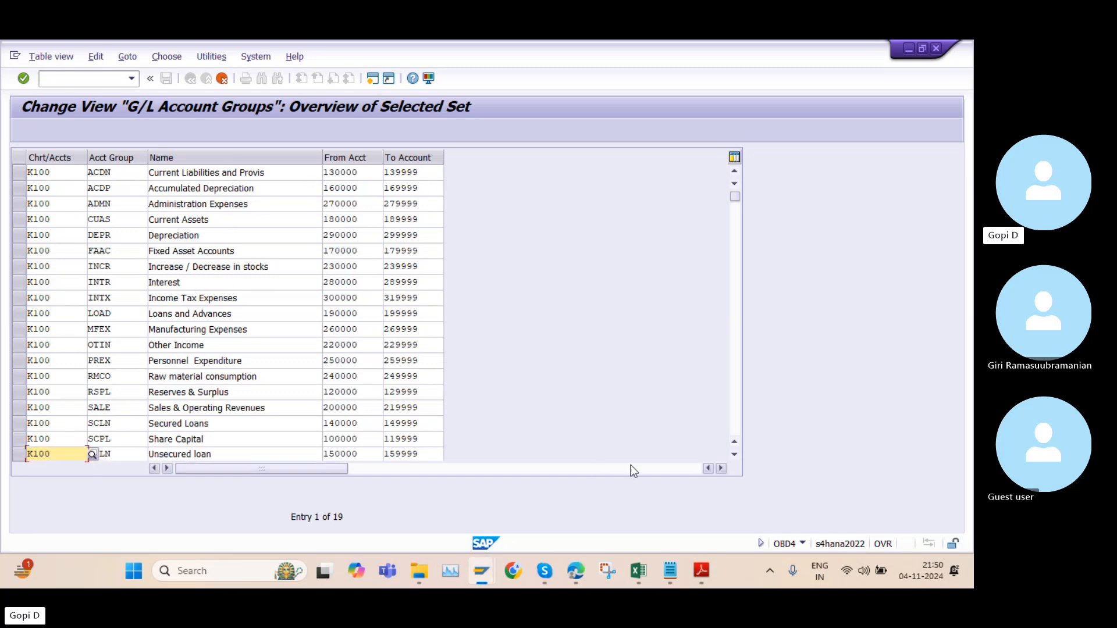
Check the account groups table in the chart of accounts GK PDF in Adobe Reader, then return to SAP
click(703, 570)
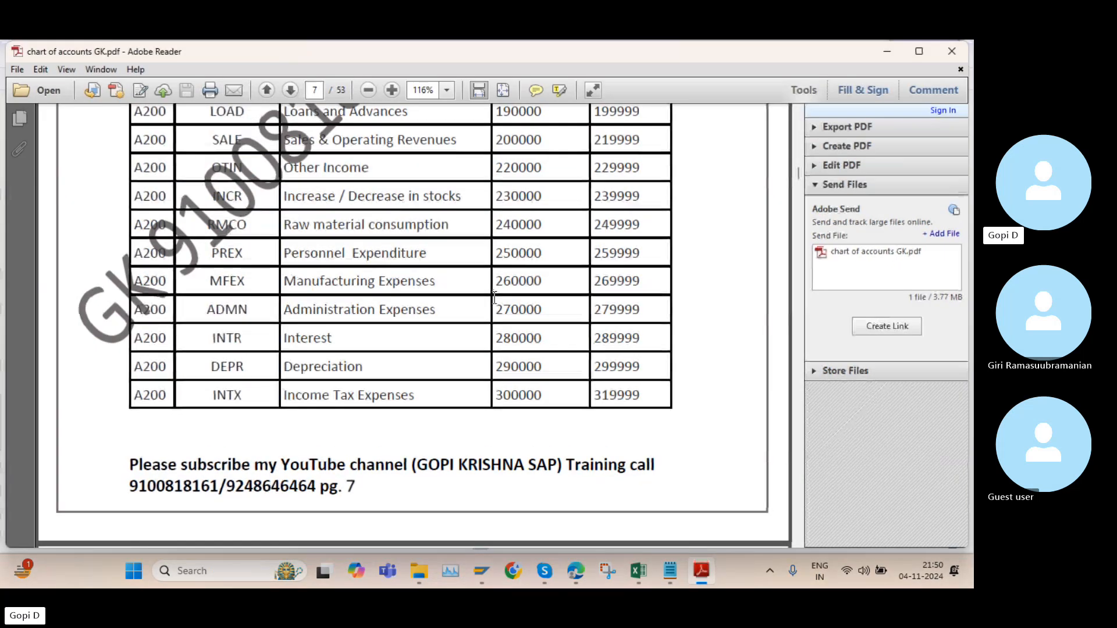
scroll(434, 269, up, 5)
scroll(433, 268, up, 2)
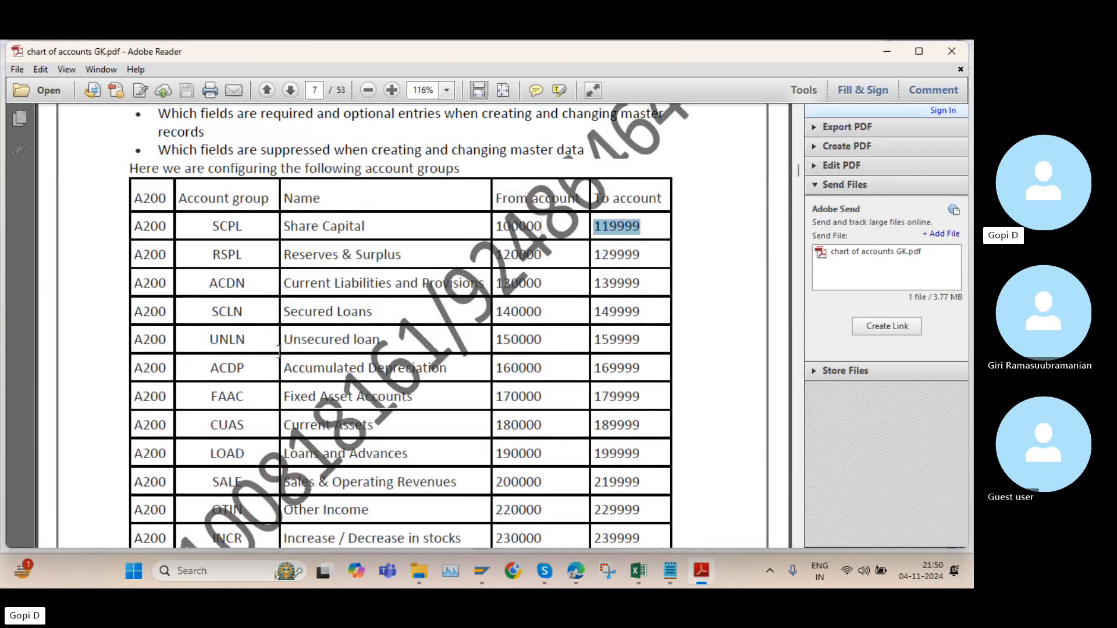
click(702, 570)
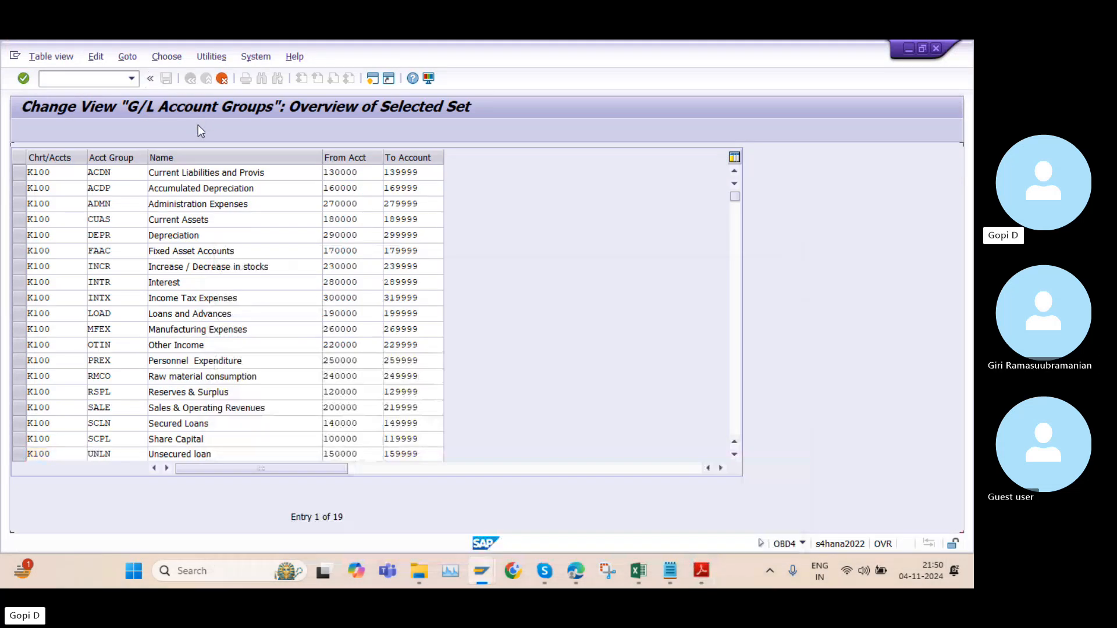
Confirm and save the copied K100 account groups, then go back to the SAP Easy Access screen
key(Return)
click(167, 79)
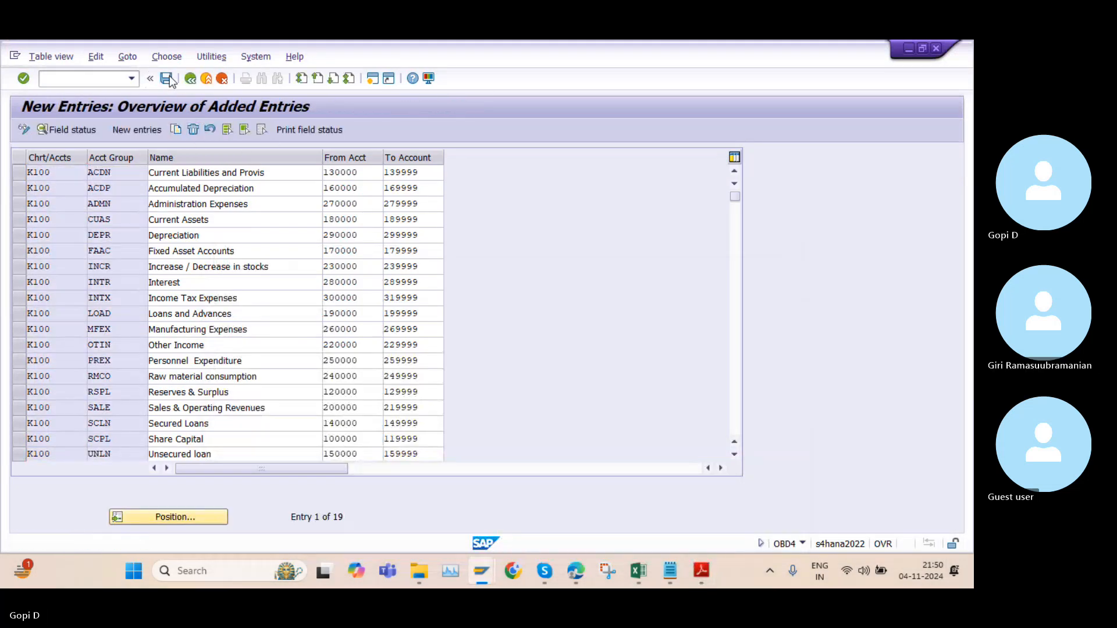
click(263, 288)
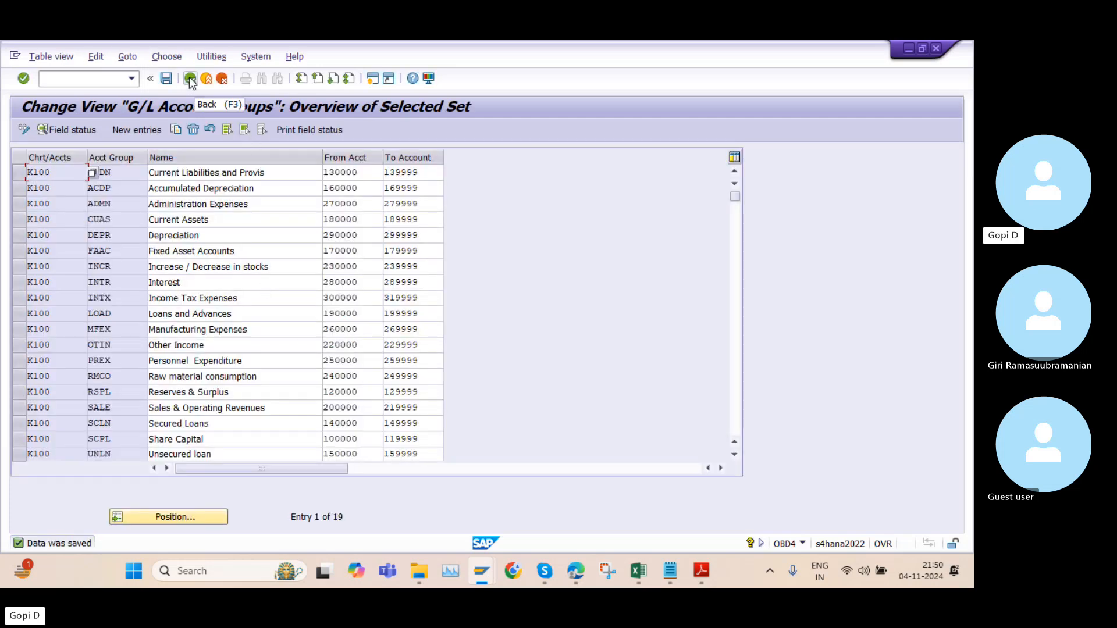
click(191, 79)
click(190, 79)
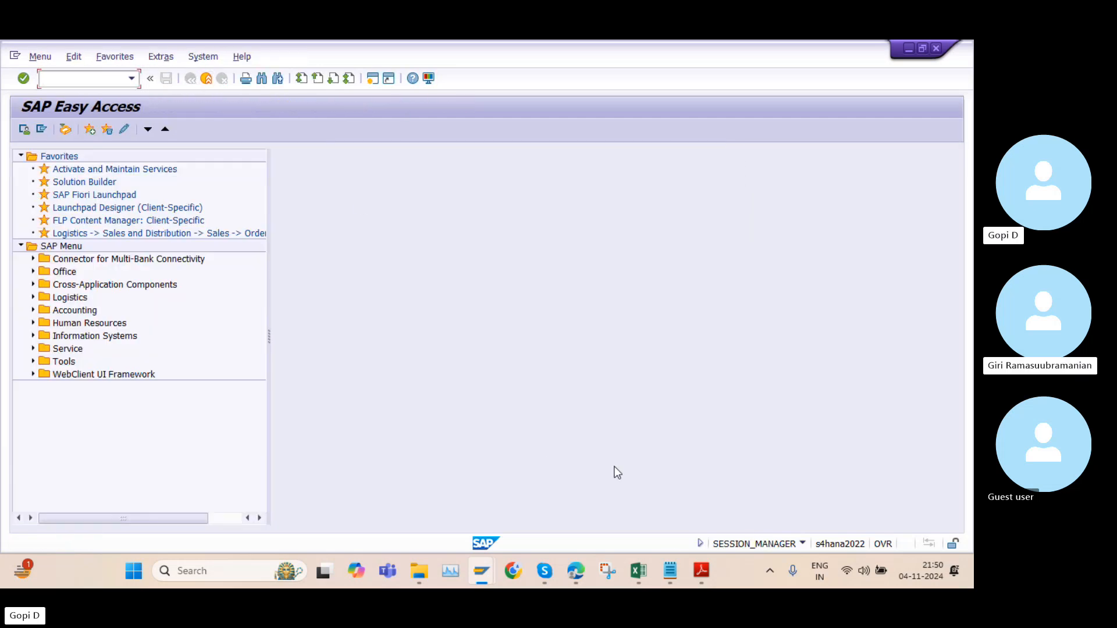
Switch to Adobe Reader and review the steps, transaction code and IMG path for defining account groups in the chart of accounts GK PDF
click(706, 574)
scroll(488, 320, down, 10)
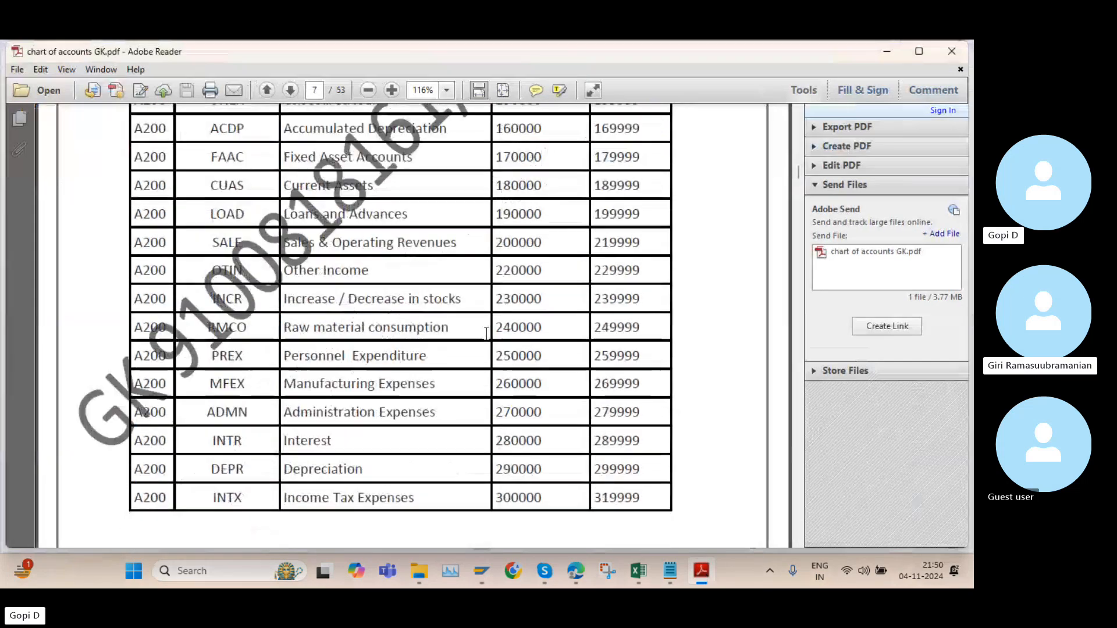
scroll(490, 323, down, 3)
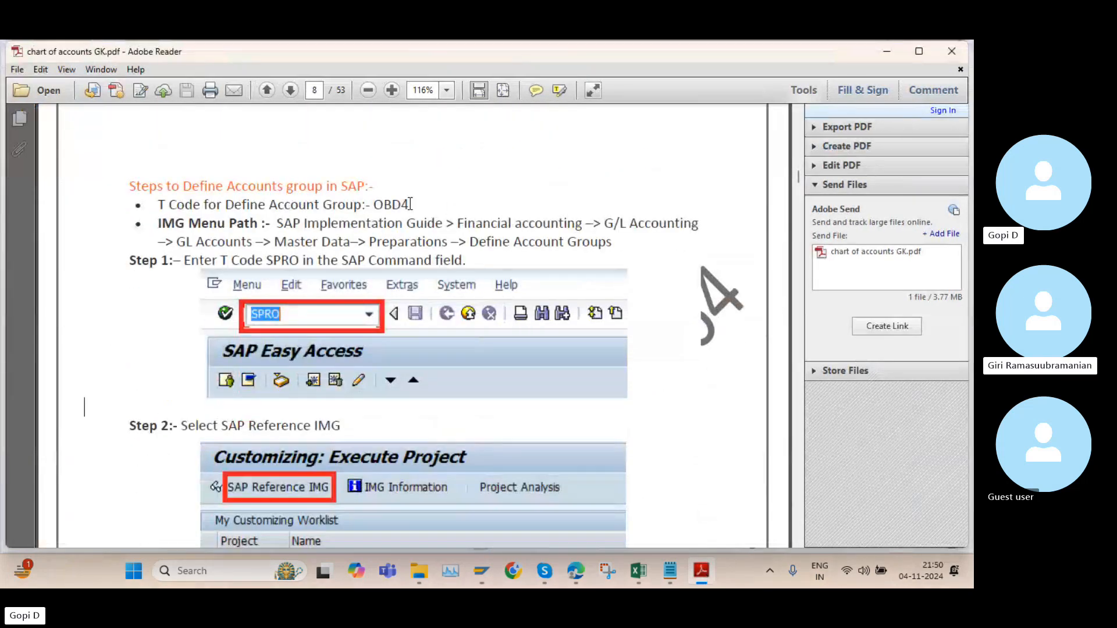
drag(410, 204, 376, 206)
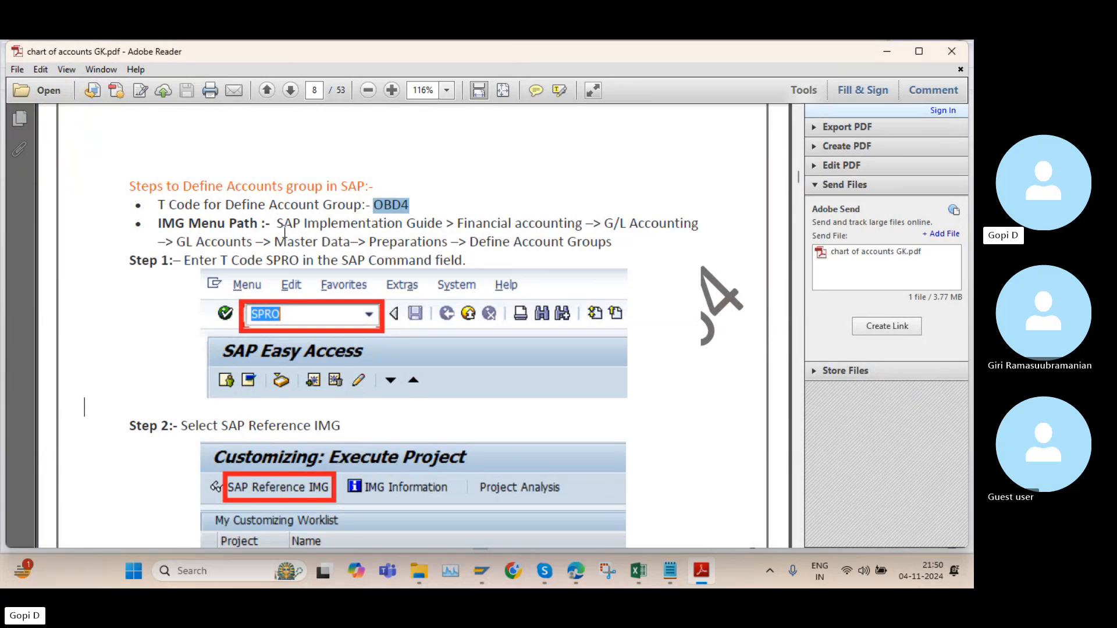
drag(280, 226, 613, 243)
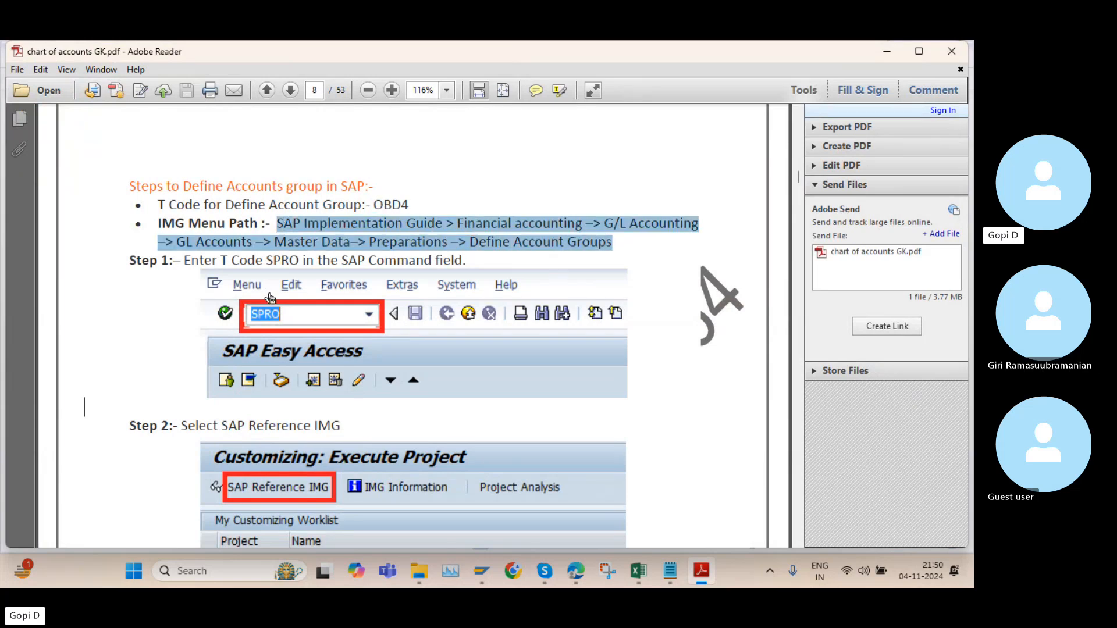
scroll(301, 245, down, 2)
scroll(353, 256, down, 7)
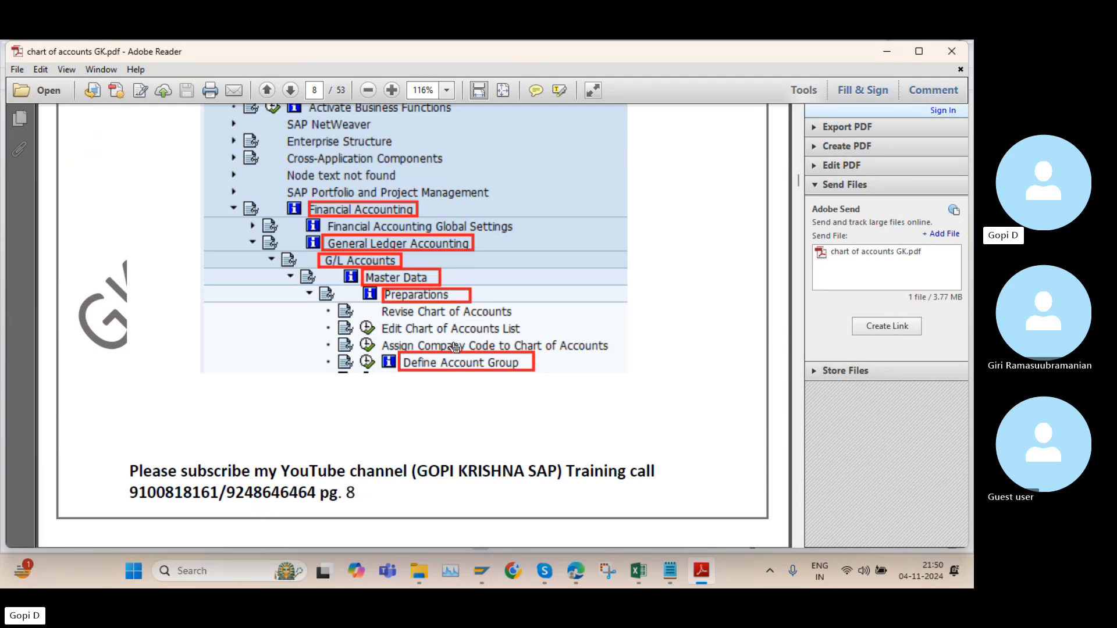
scroll(460, 332, down, 4)
scroll(455, 298, up, 15)
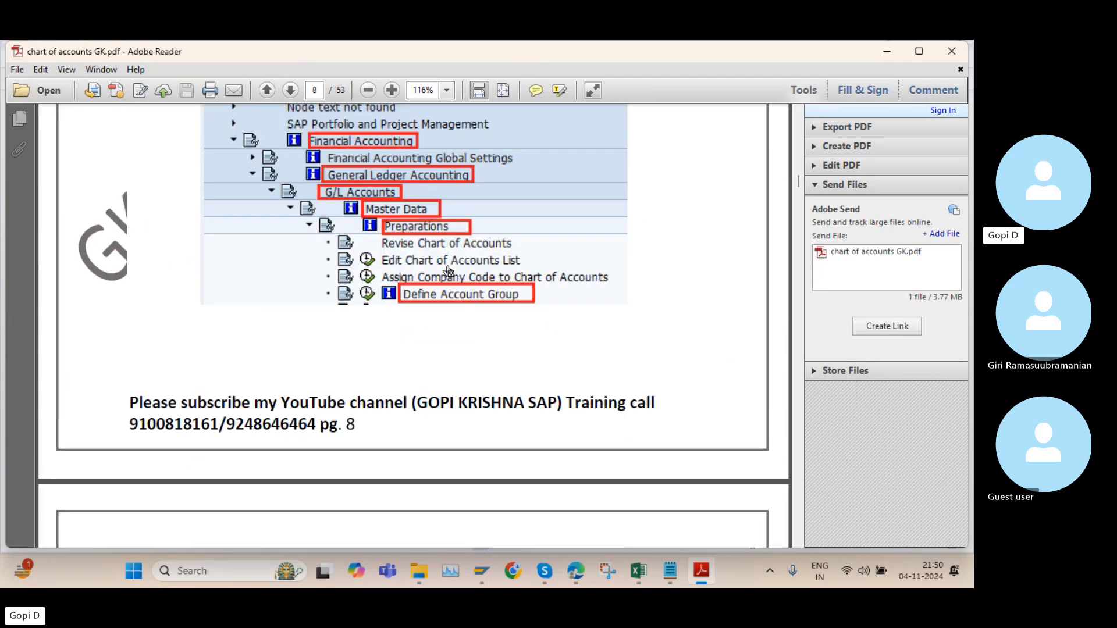
scroll(447, 255, down, 12)
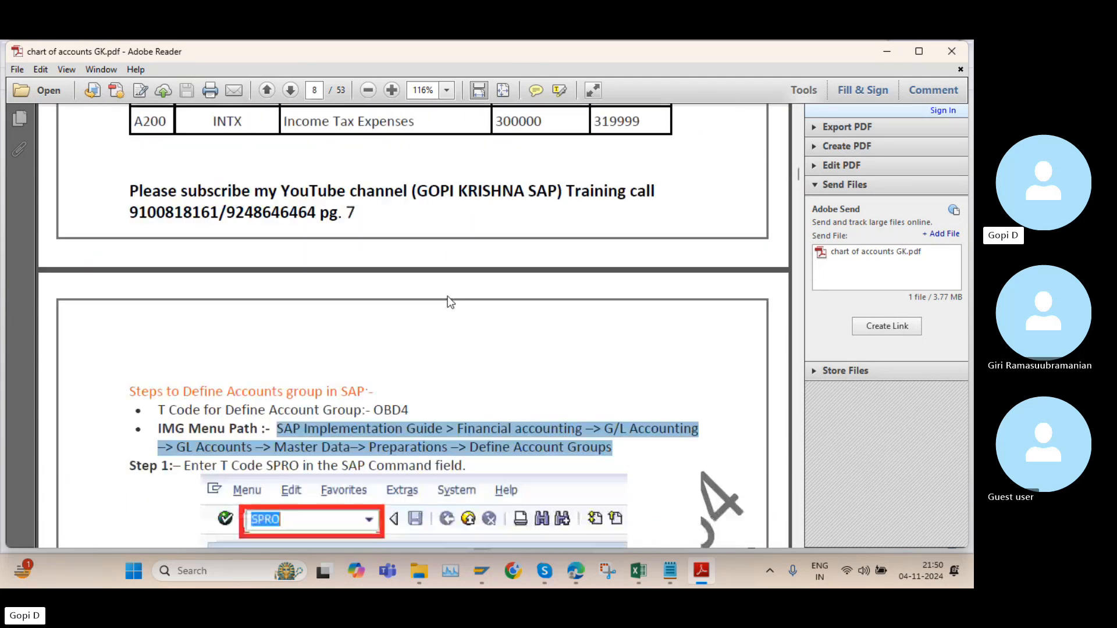
scroll(445, 301, down, 10)
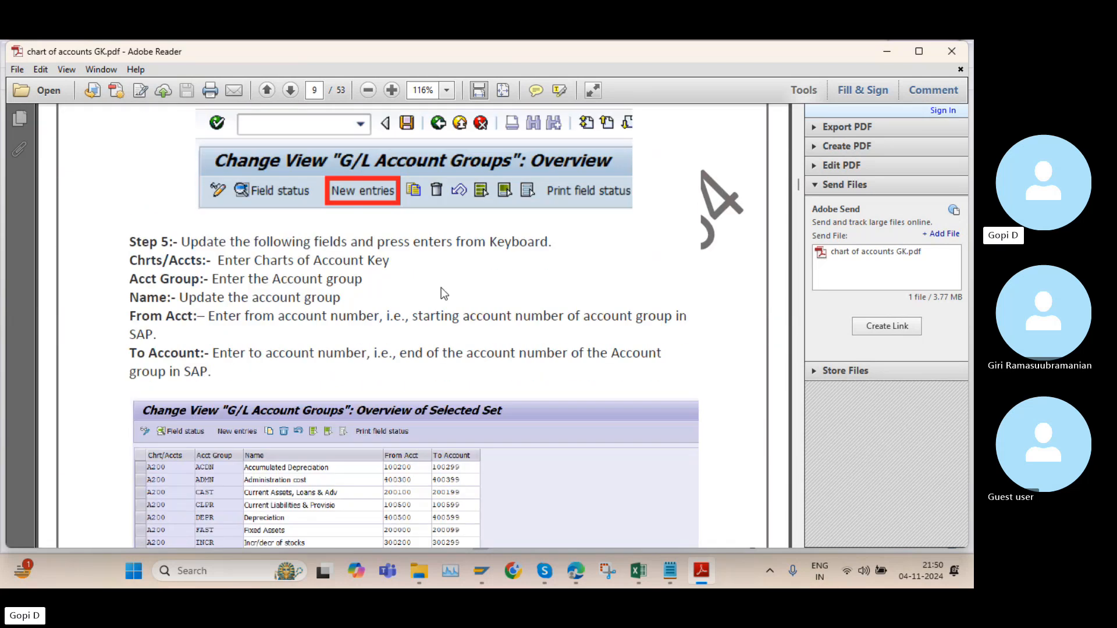
Read the Retained Earnings Account section of the PDF, including its transaction code, and check the Retained Earnings item in the Notepad notes
scroll(441, 287, down, 12)
scroll(441, 288, down, 6)
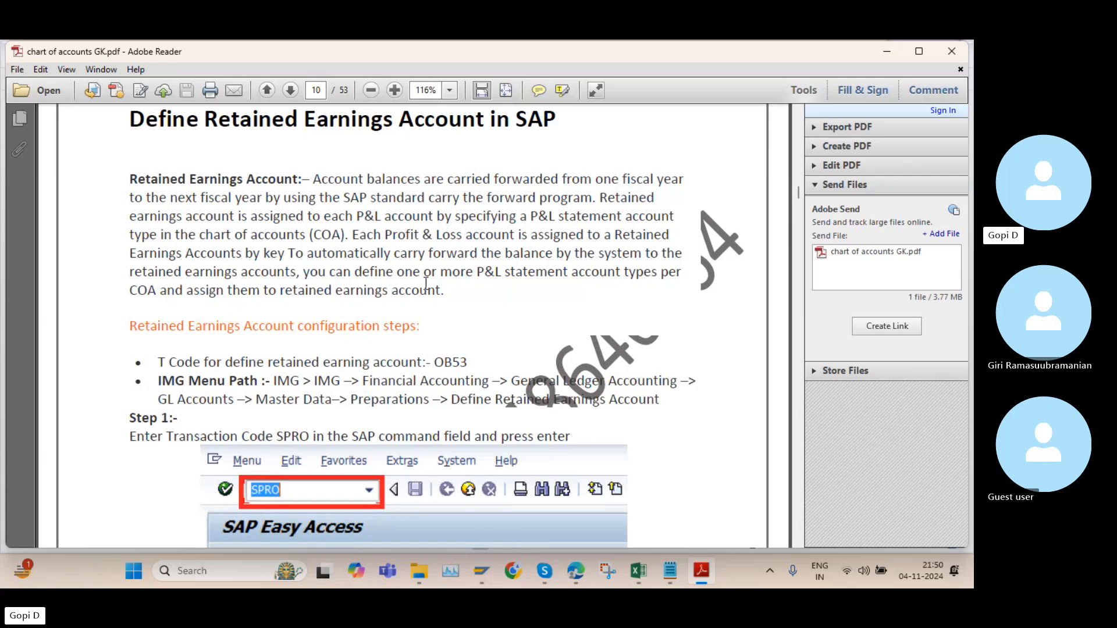
scroll(421, 284, up, 1)
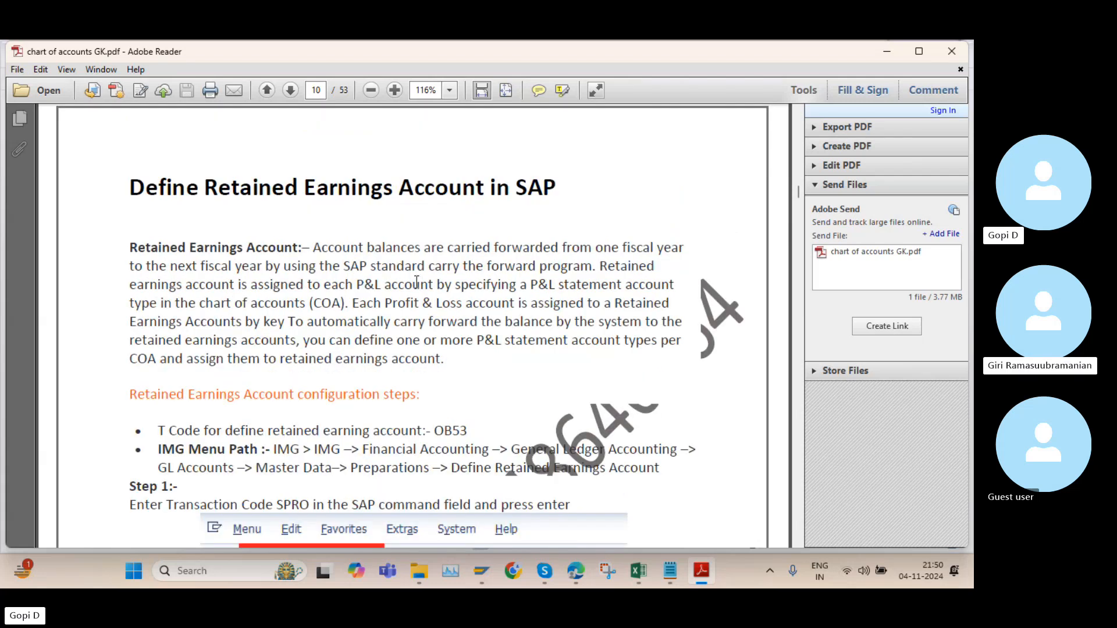
click(671, 571)
drag(197, 304, 2, 303)
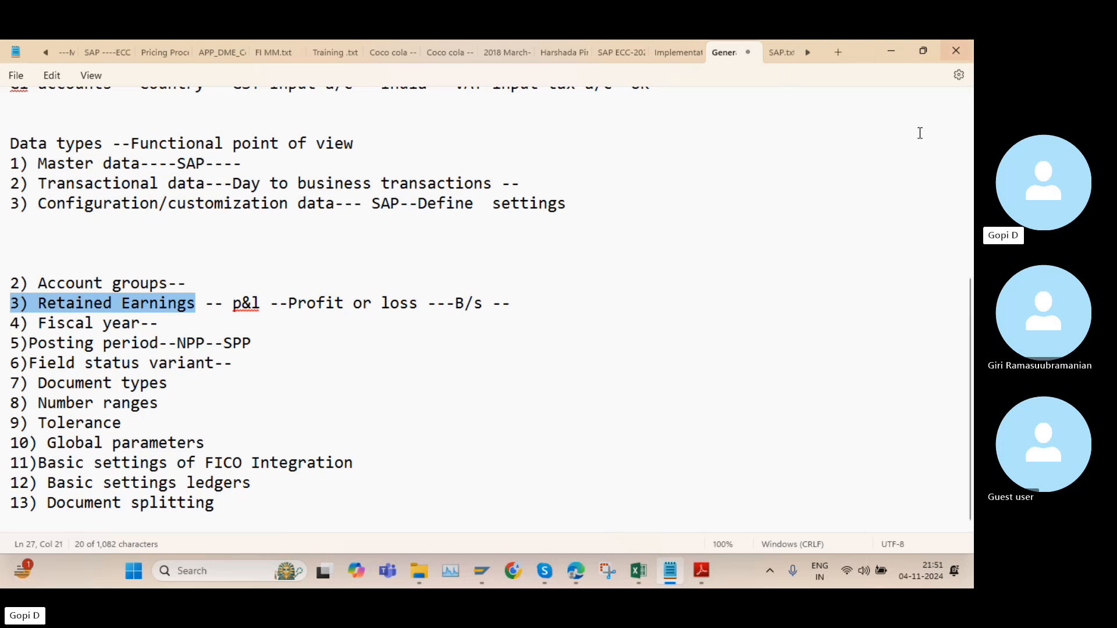
click(702, 571)
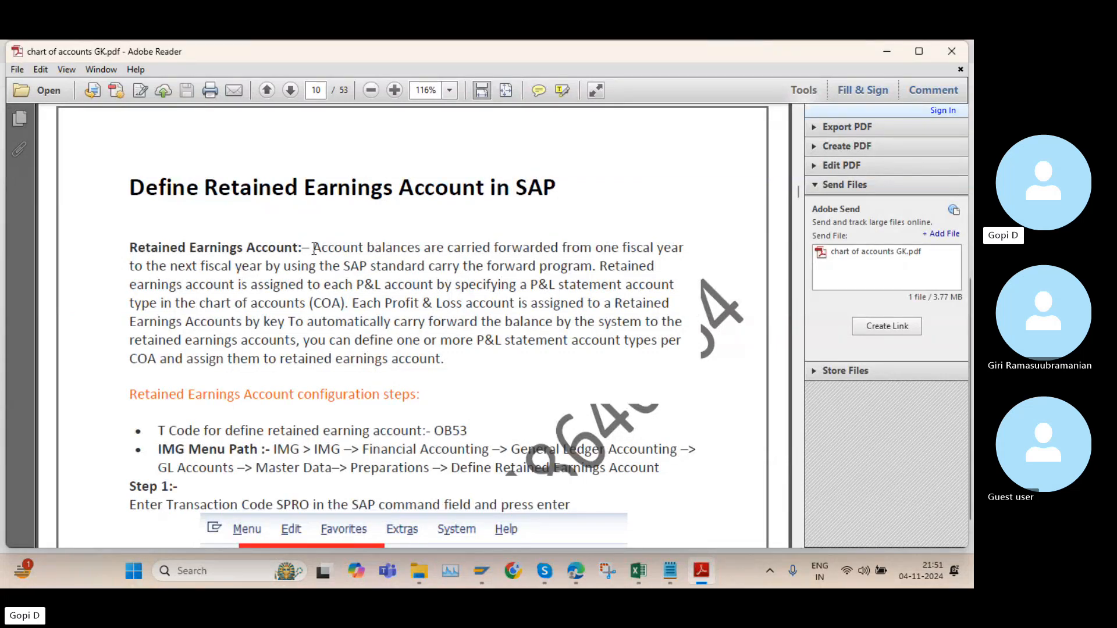
drag(319, 251, 440, 366)
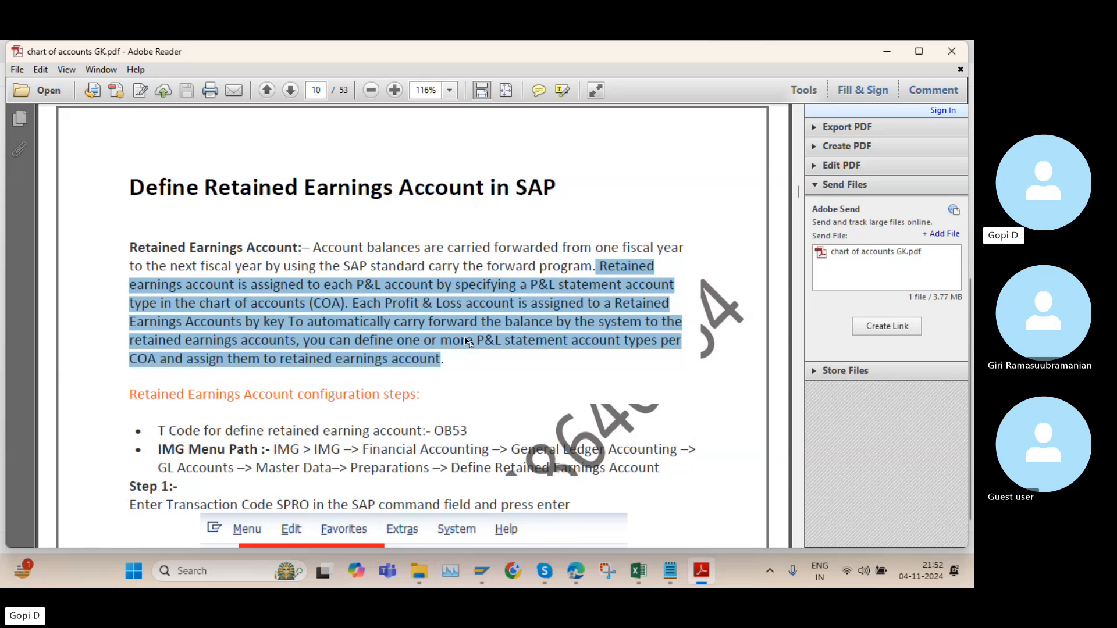
scroll(475, 314, down, 3)
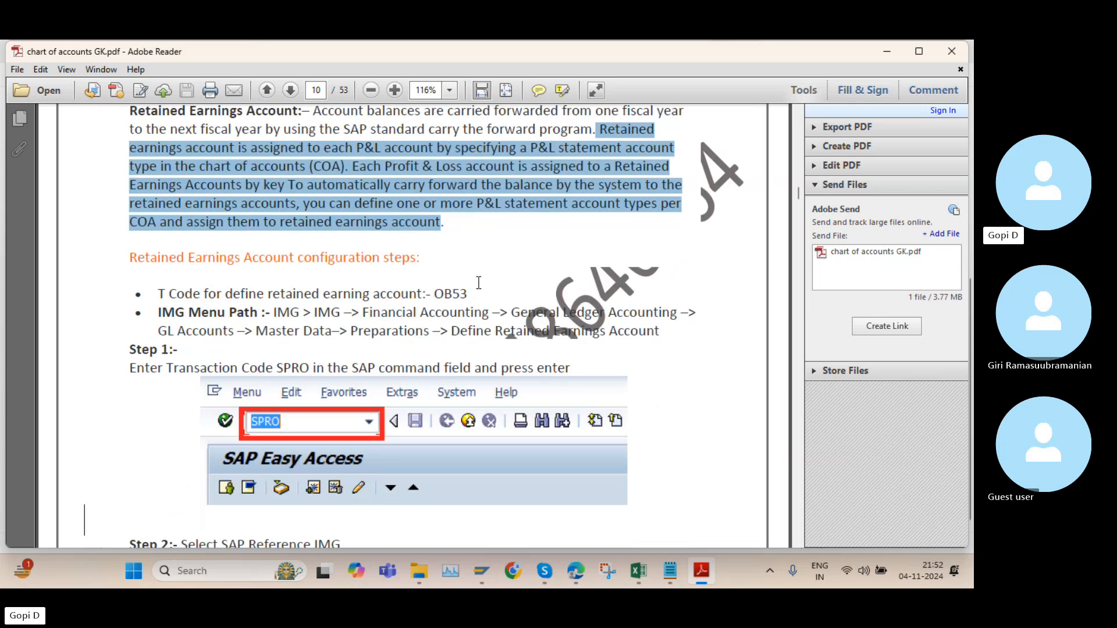
drag(434, 293, 478, 293)
Switch to SAP and run transaction OB53 for chart of accounts K100
mouse_move(476, 575)
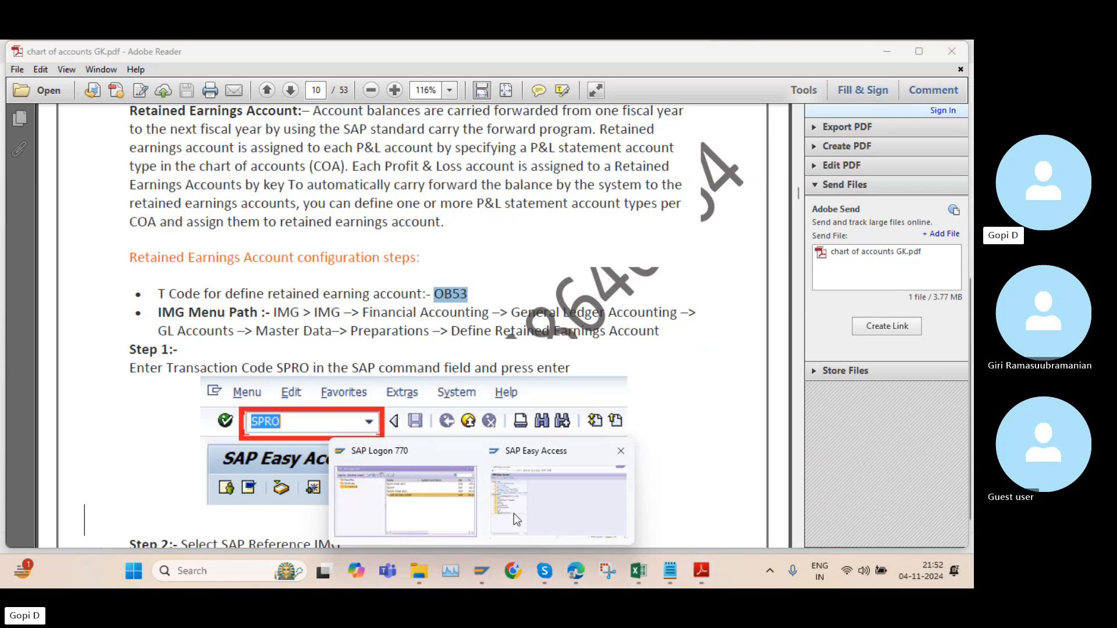
click(515, 513)
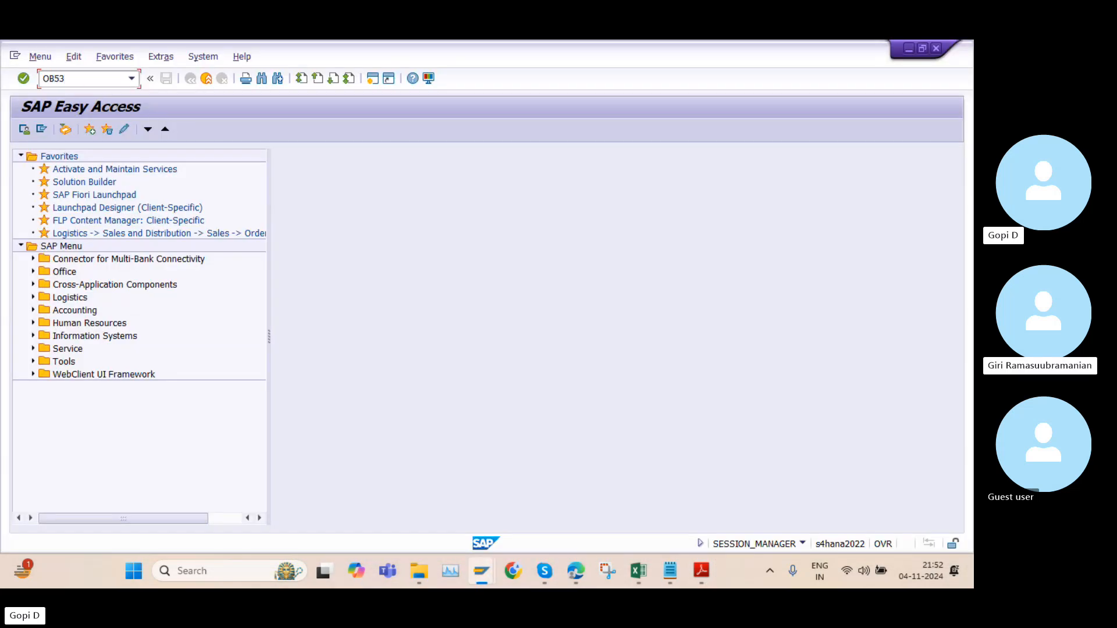
key(Return)
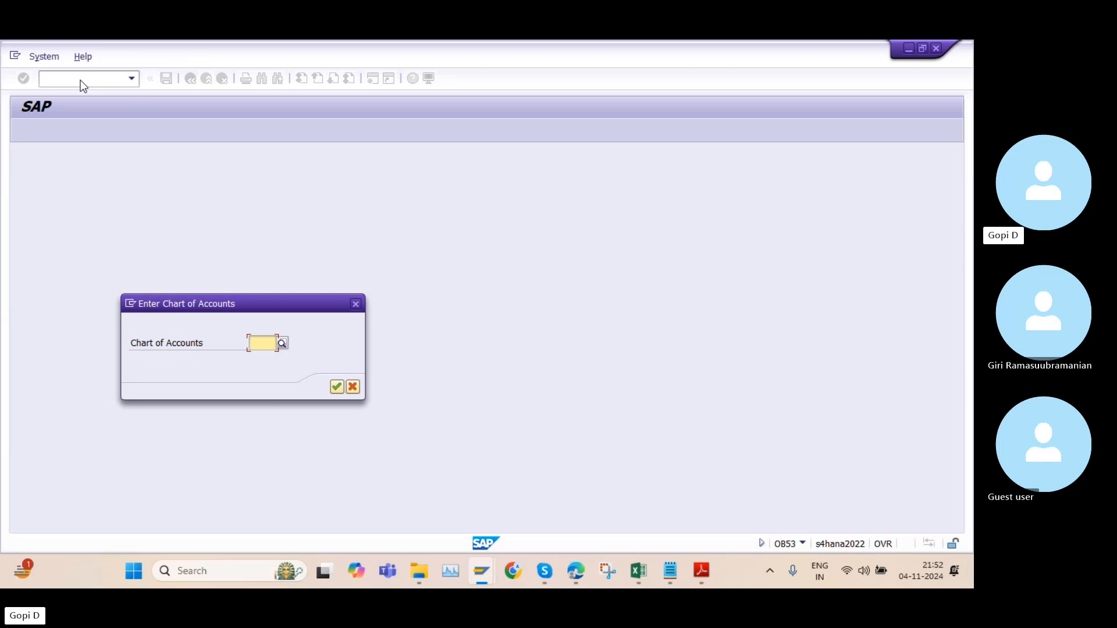
text(K100)
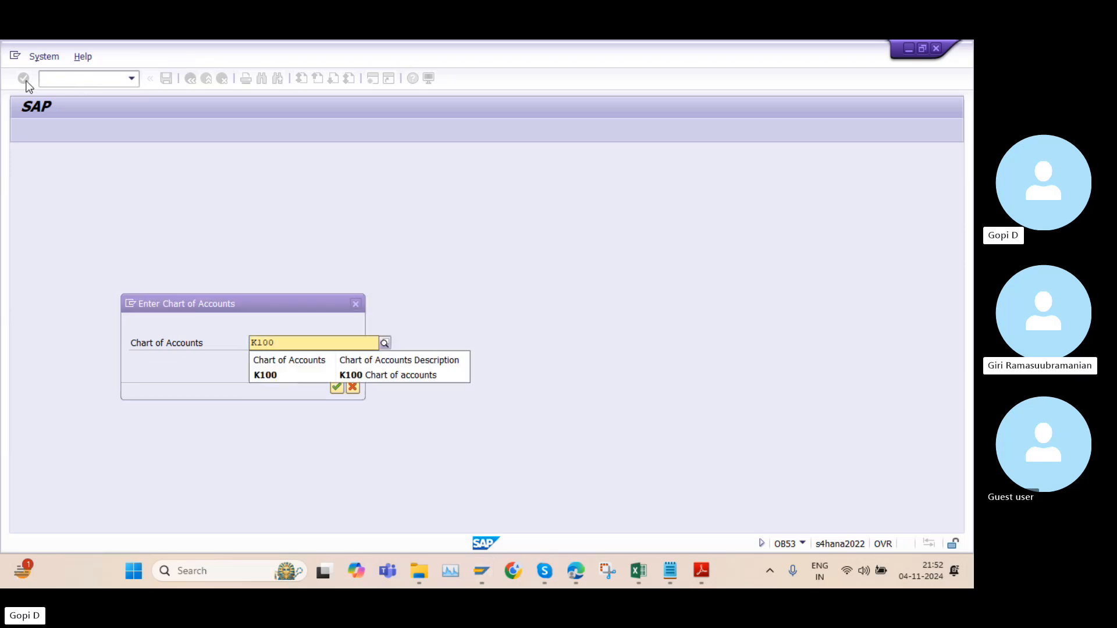
click(269, 379)
click(337, 386)
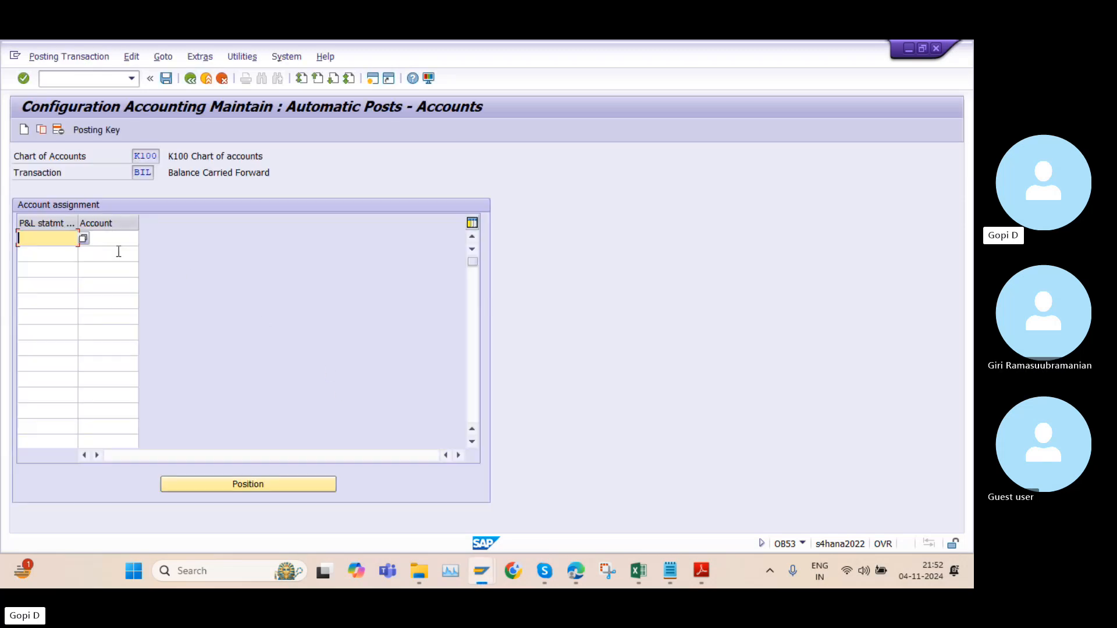
Assign account 100100 to P&L statement account type X
text(x)
click(125, 241)
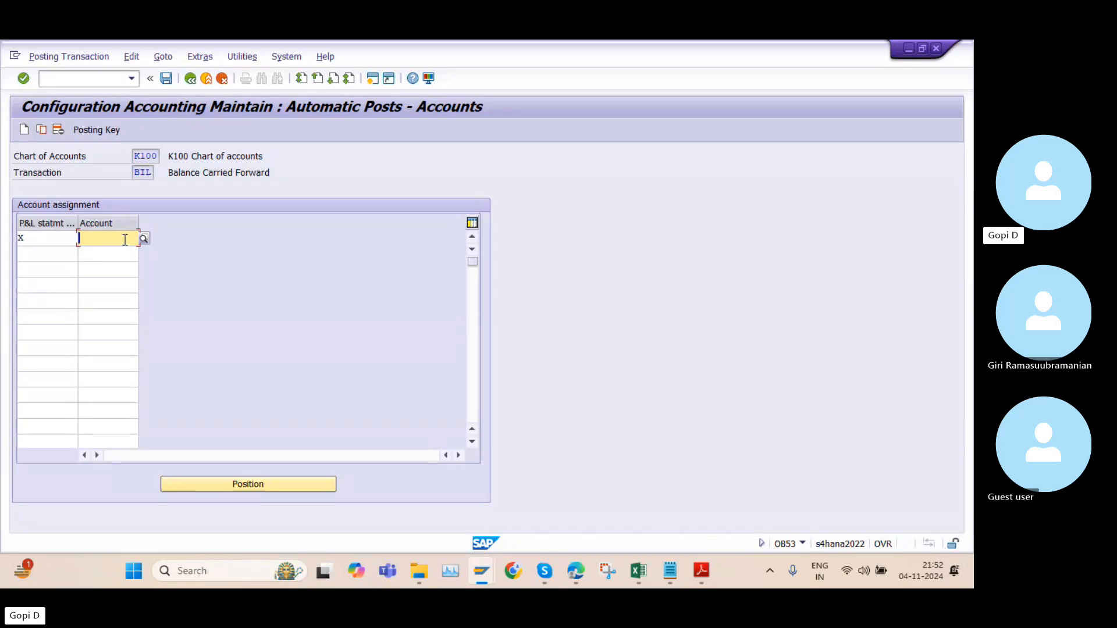
click(111, 244)
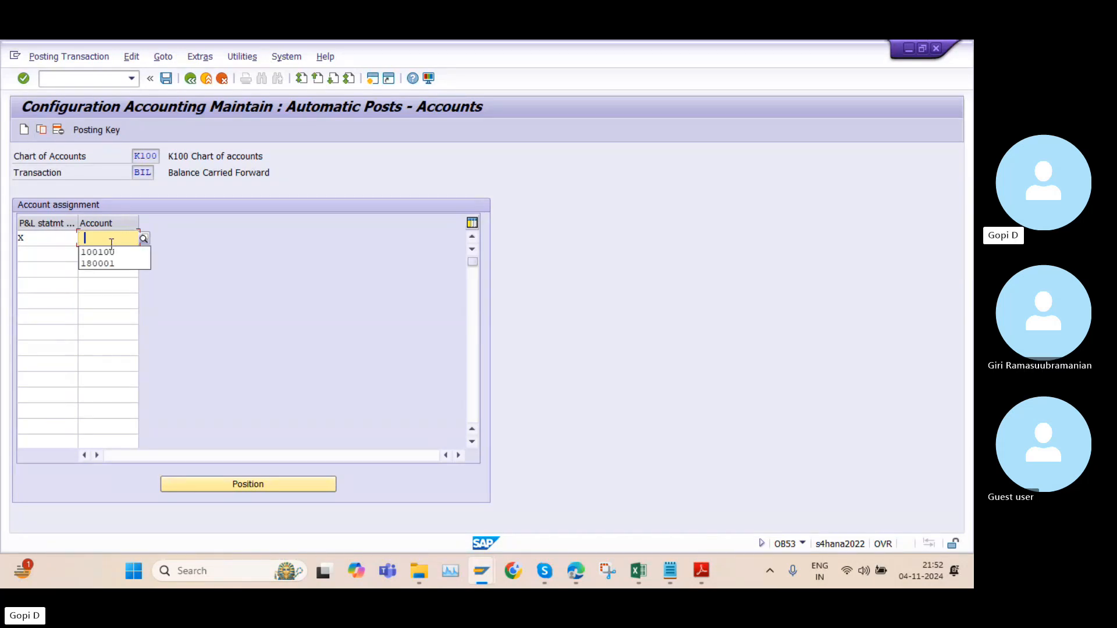
click(96, 254)
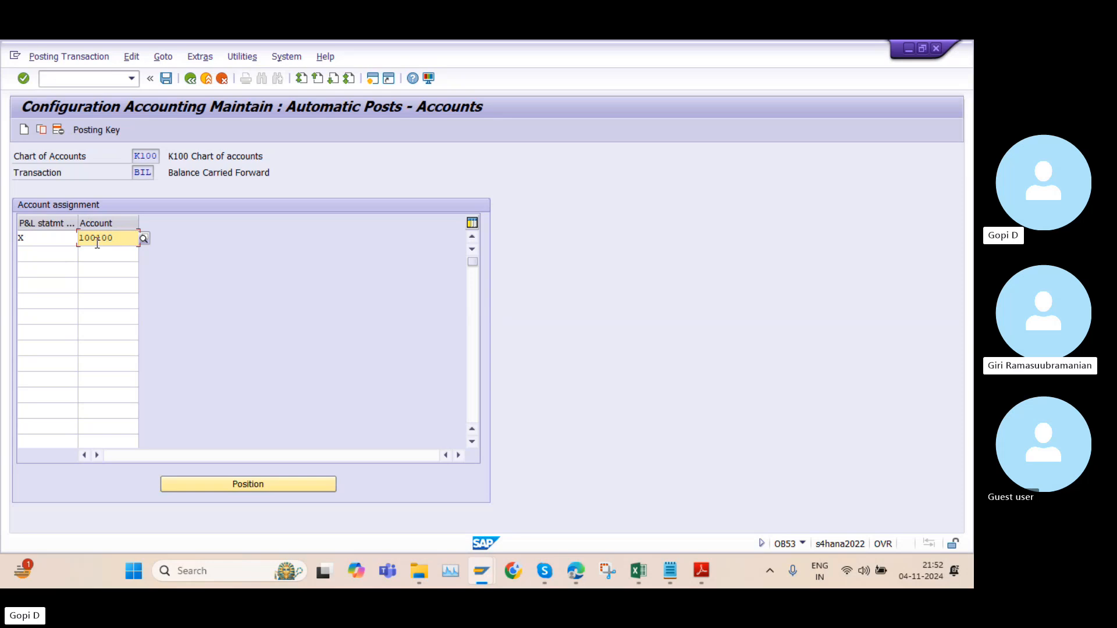
Check the retained earnings entry and saving instructions in the Adobe Reader PDF, then return to SAP
click(711, 584)
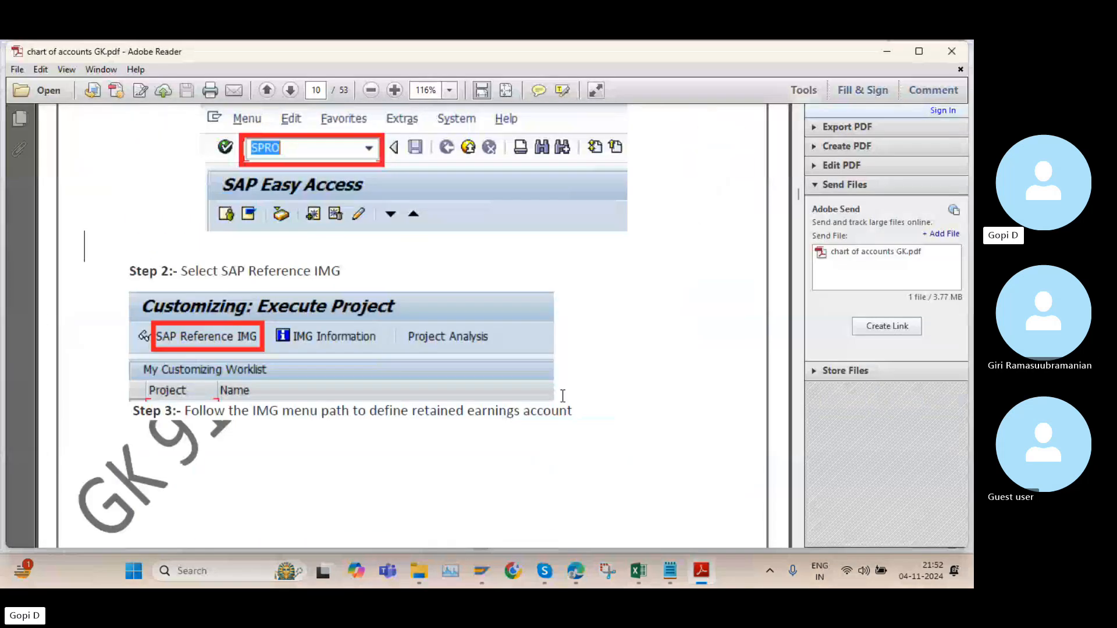
scroll(558, 392, down, 15)
scroll(570, 391, down, 5)
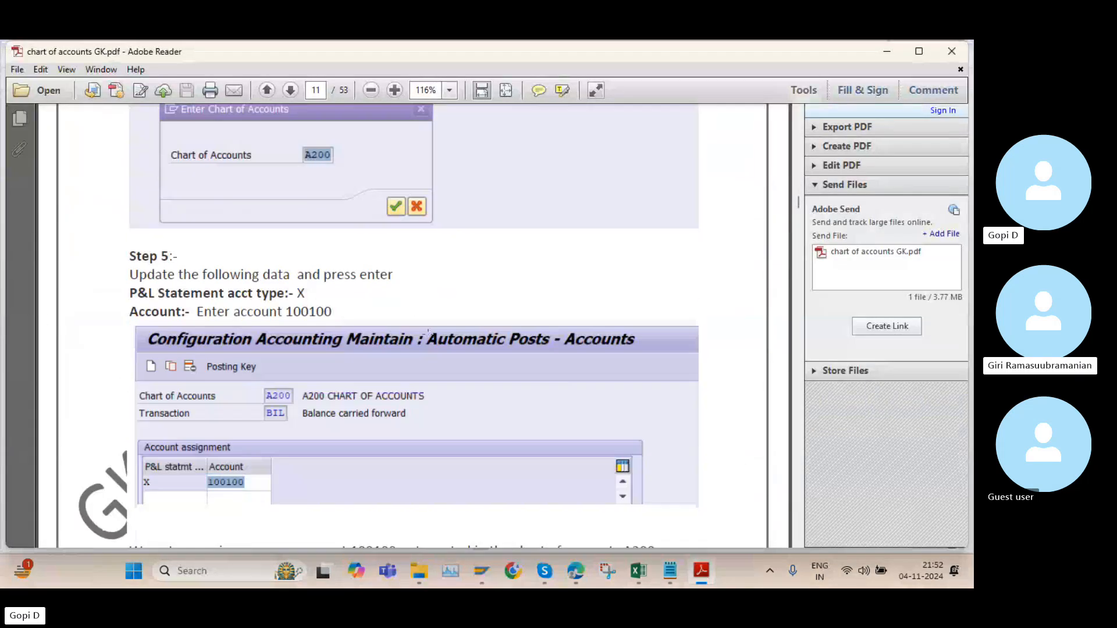
scroll(483, 340, down, 6)
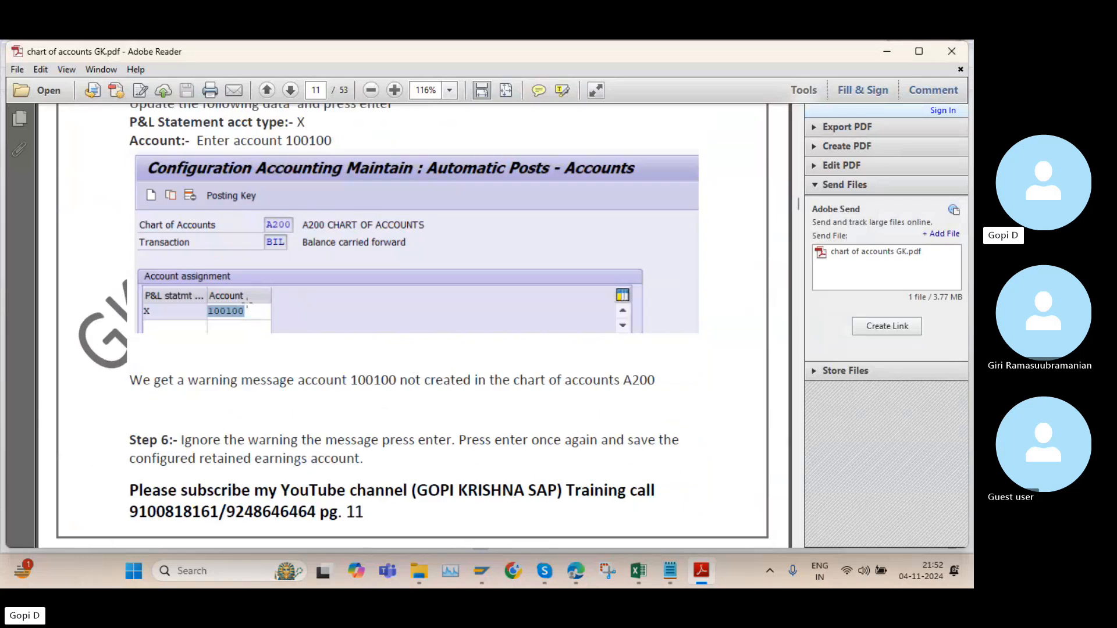
click(701, 566)
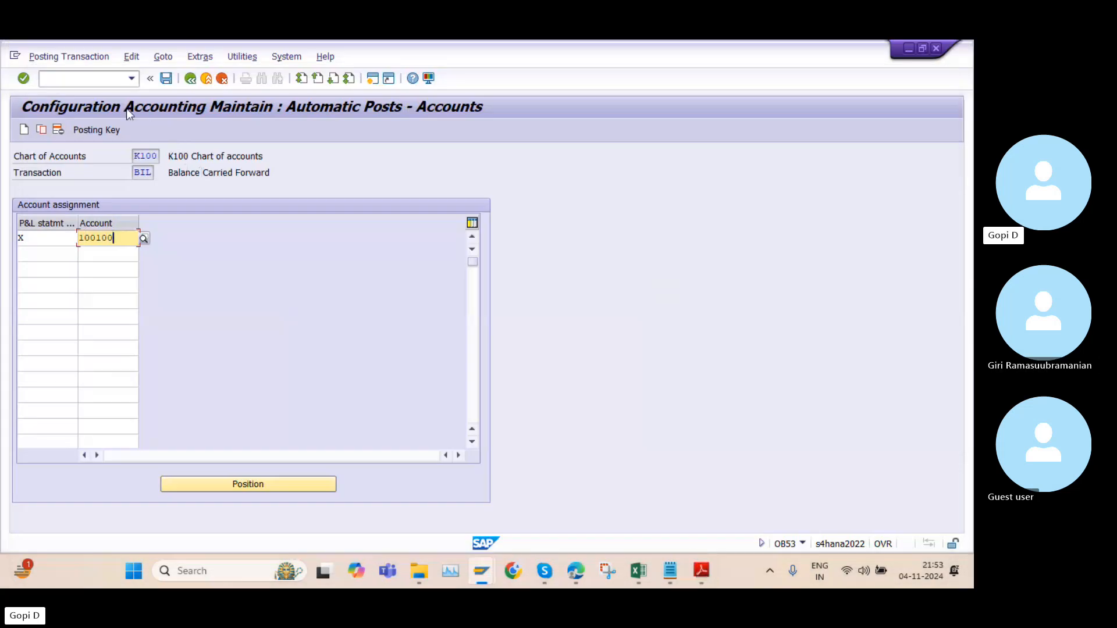
Save the retained earnings assignment under the "9 Pm K group of companies" customizing request and return to SAP Easy Access
click(166, 78)
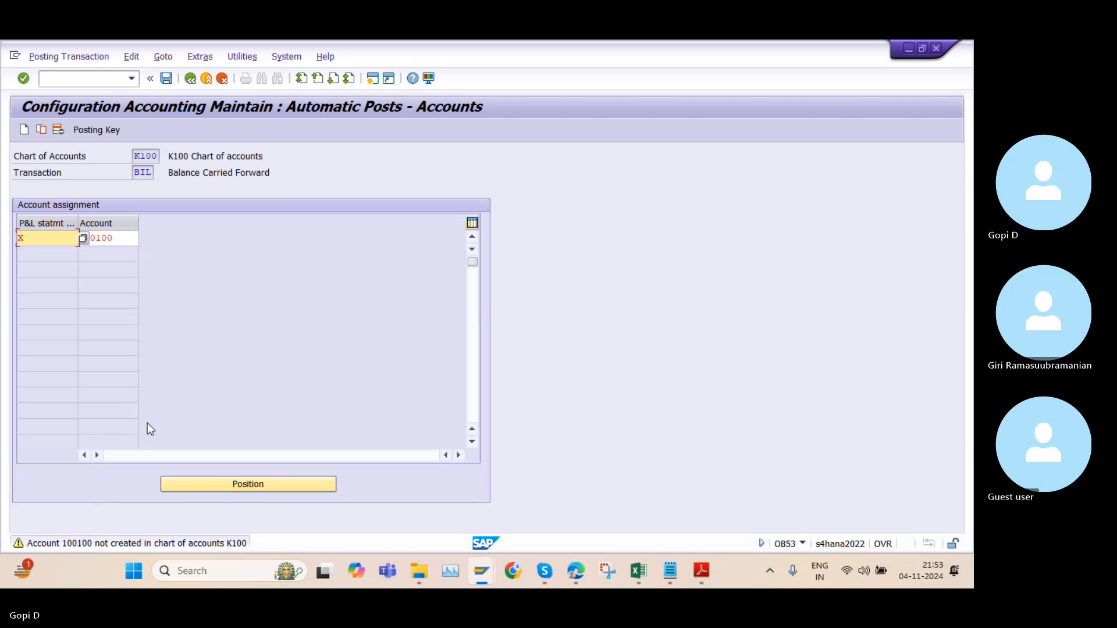
key(ctrl+s)
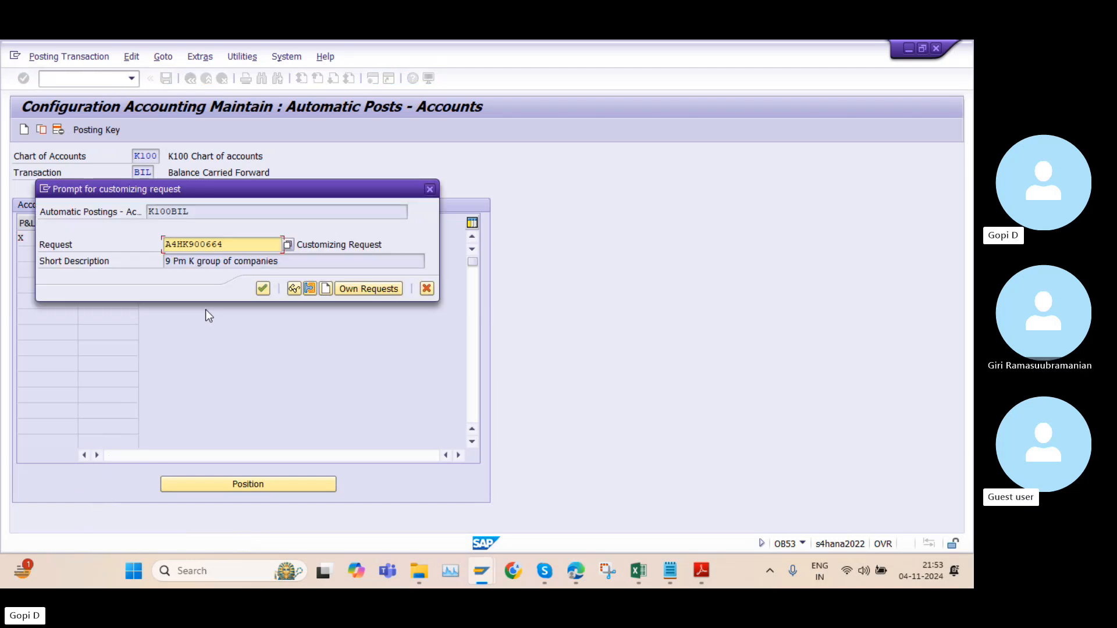
click(262, 289)
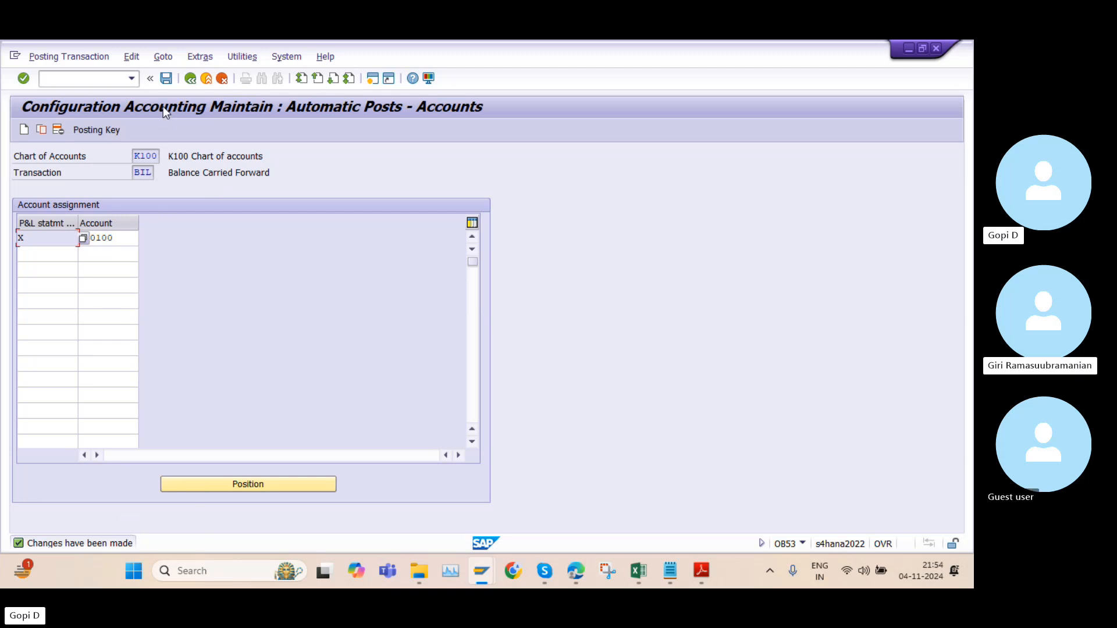
click(190, 78)
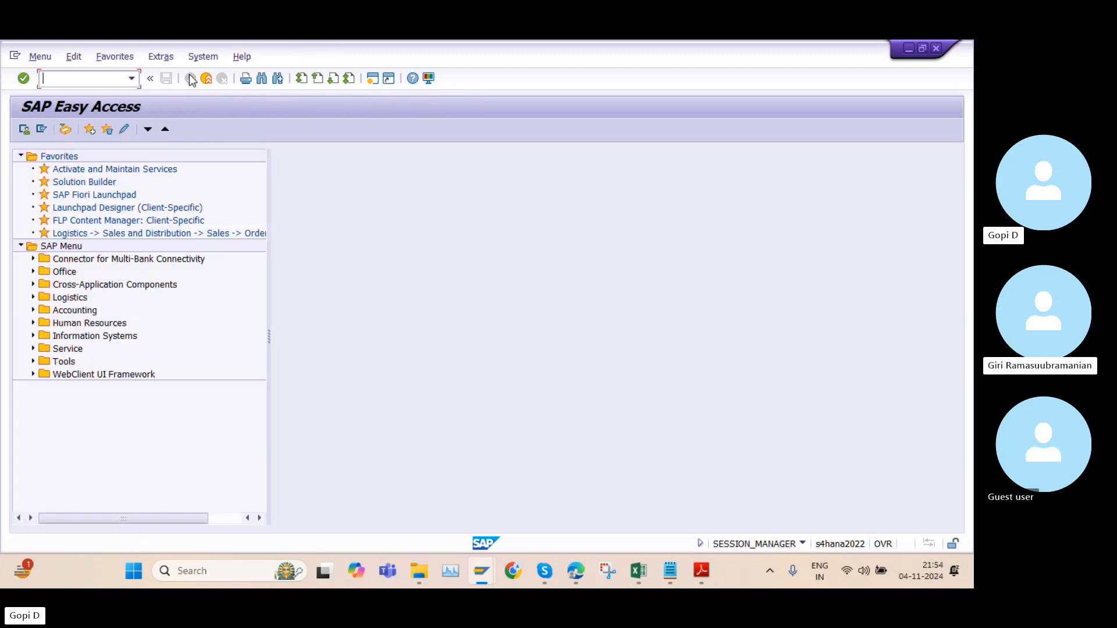
Look at the Posting Period Variants section in the PDF, then review the configuration list in Notepad from the Chart of accounts item
click(701, 571)
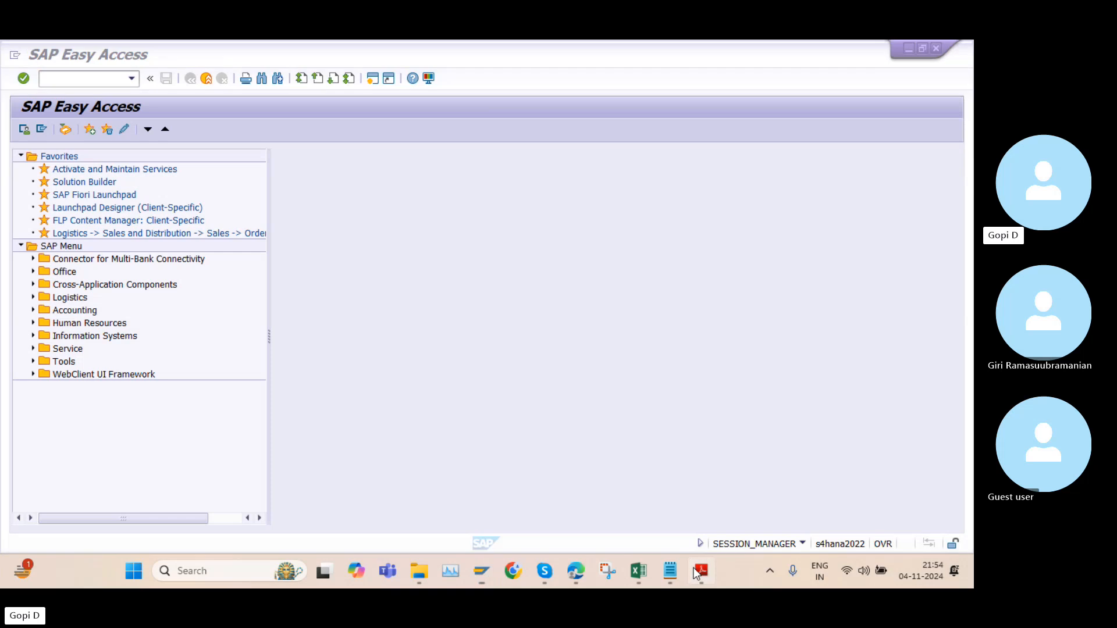
scroll(401, 353, down, 12)
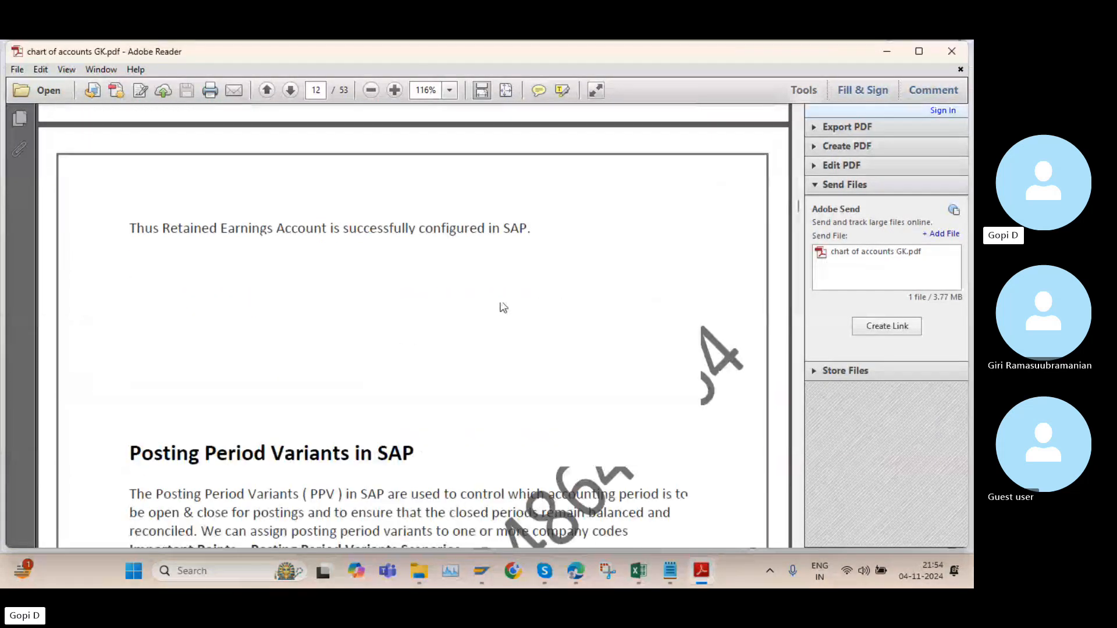
click(672, 574)
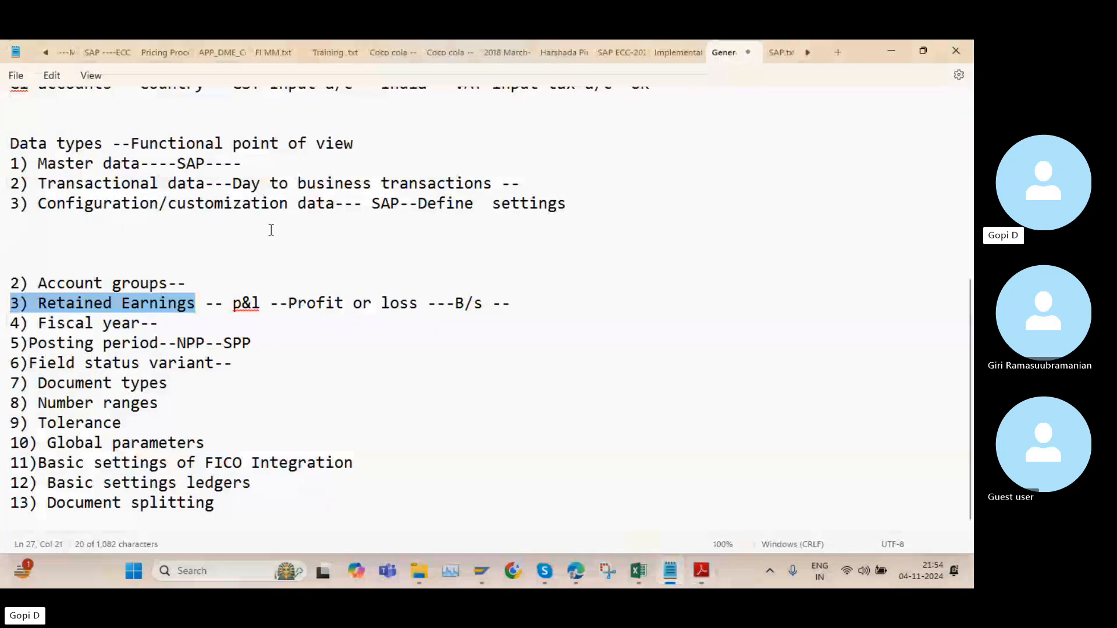
scroll(271, 230, up, 4)
scroll(267, 233, down, 3)
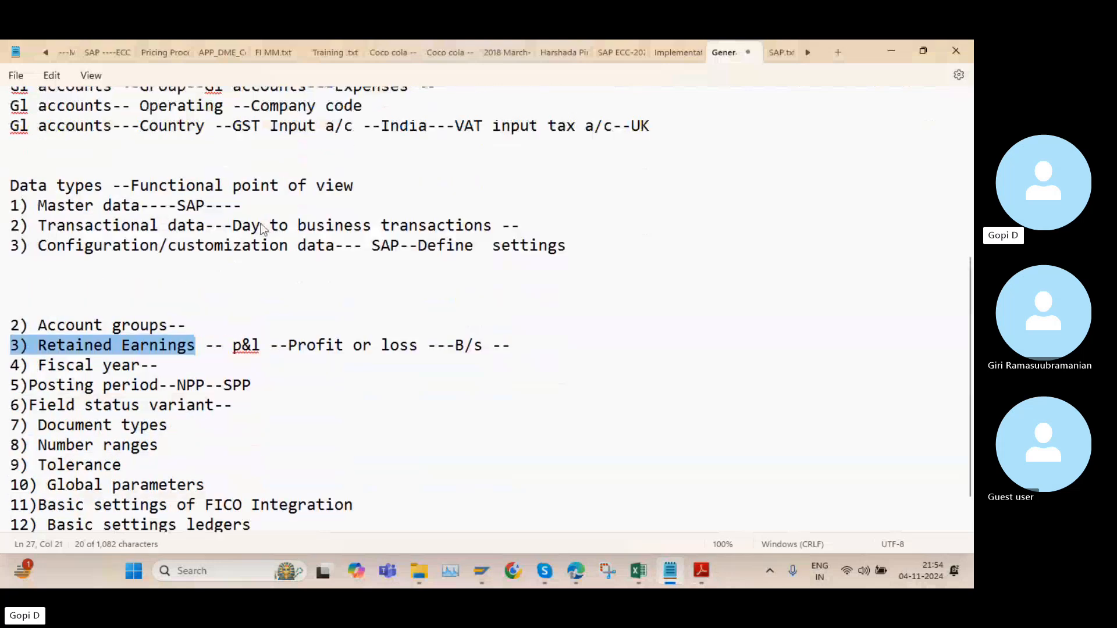
scroll(262, 228, up, 6)
click(4, 229)
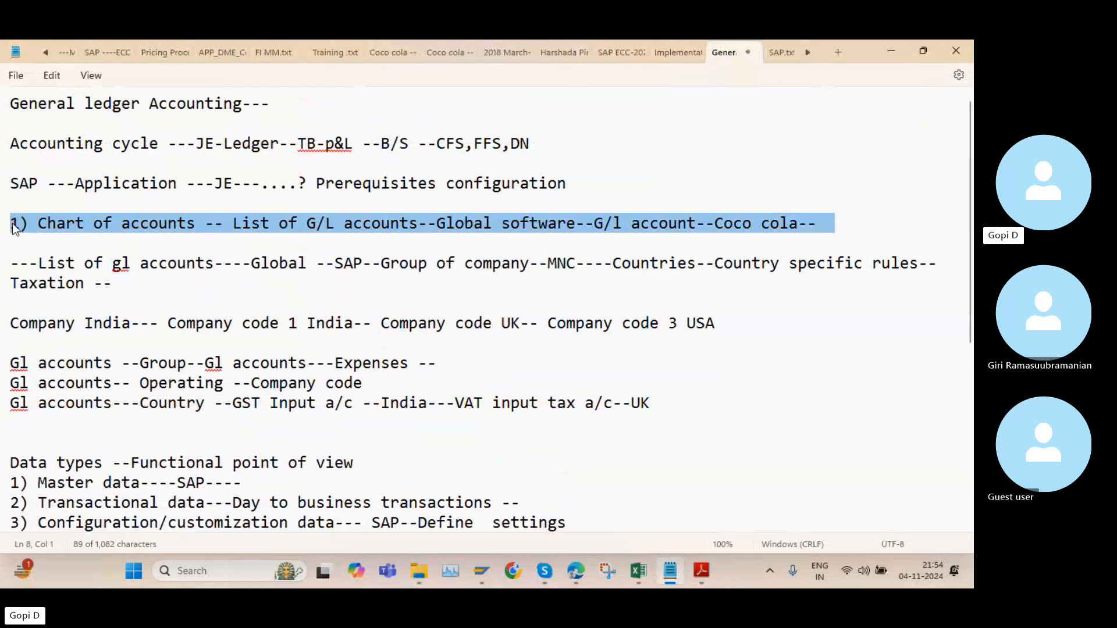
Review the account groups, retained earnings and fiscal year items in the general ledger notes, and save the file
scroll(184, 256, down, 7)
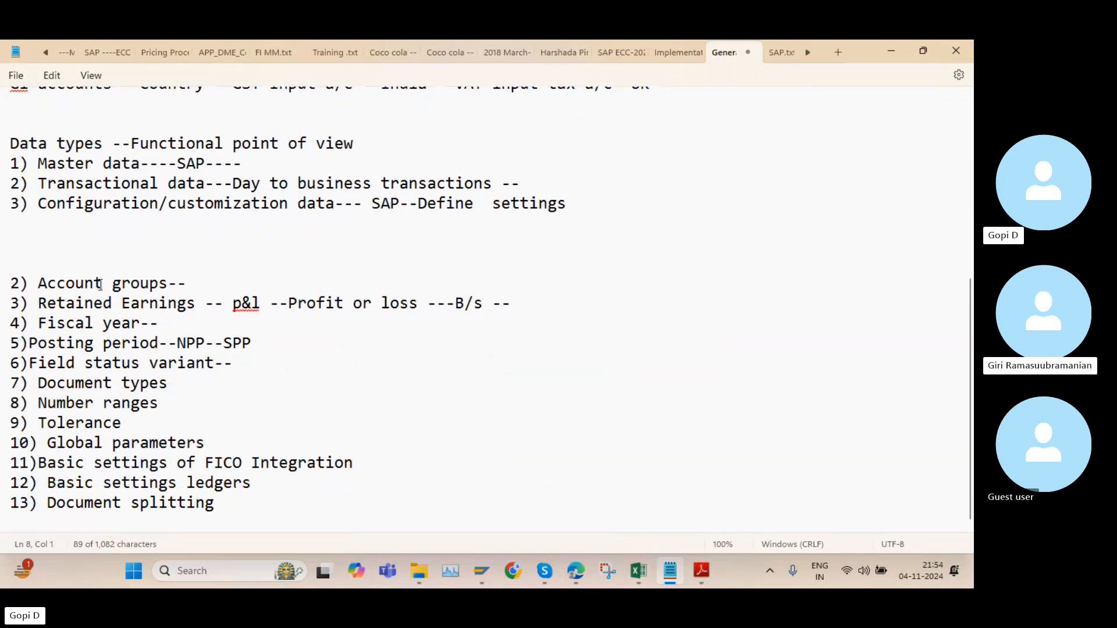
drag(508, 303, 1, 284)
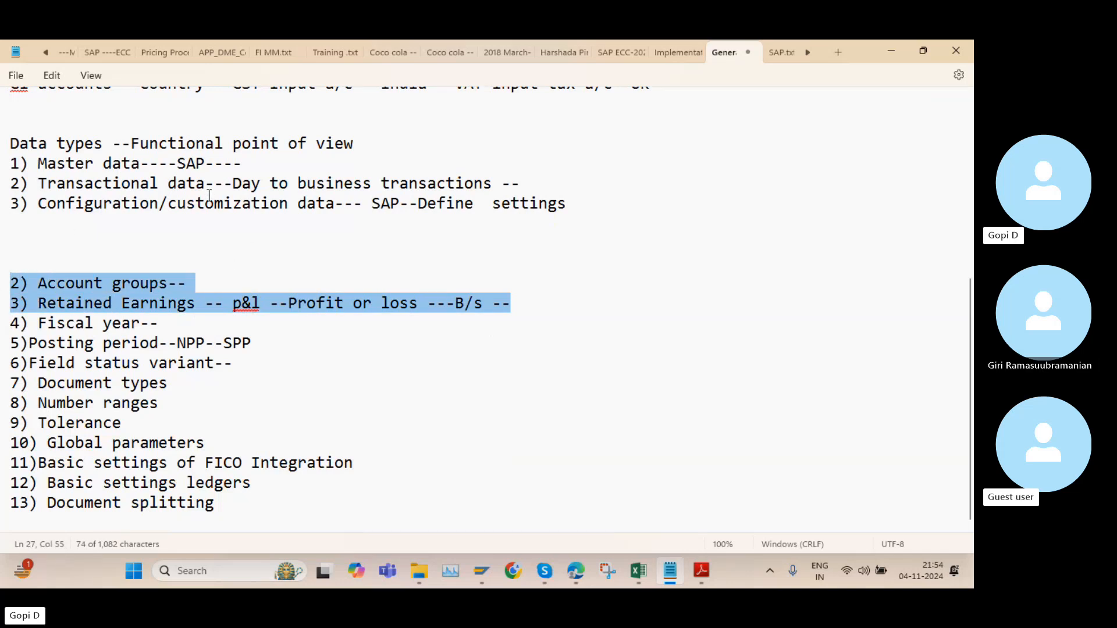
drag(157, 323, 15, 328)
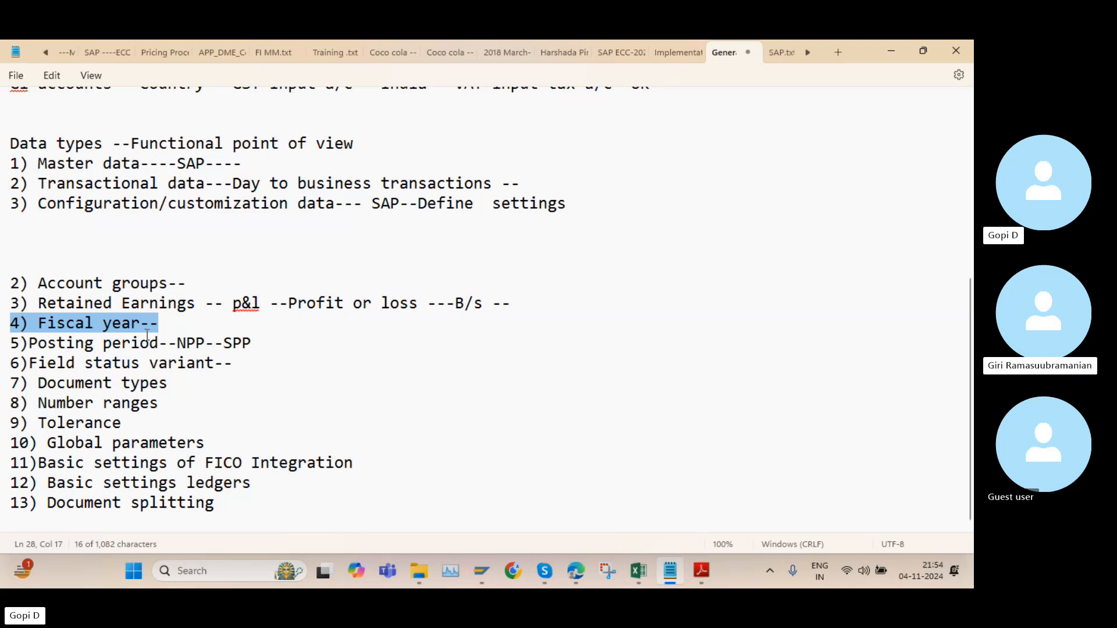
scroll(422, 277, up, 5)
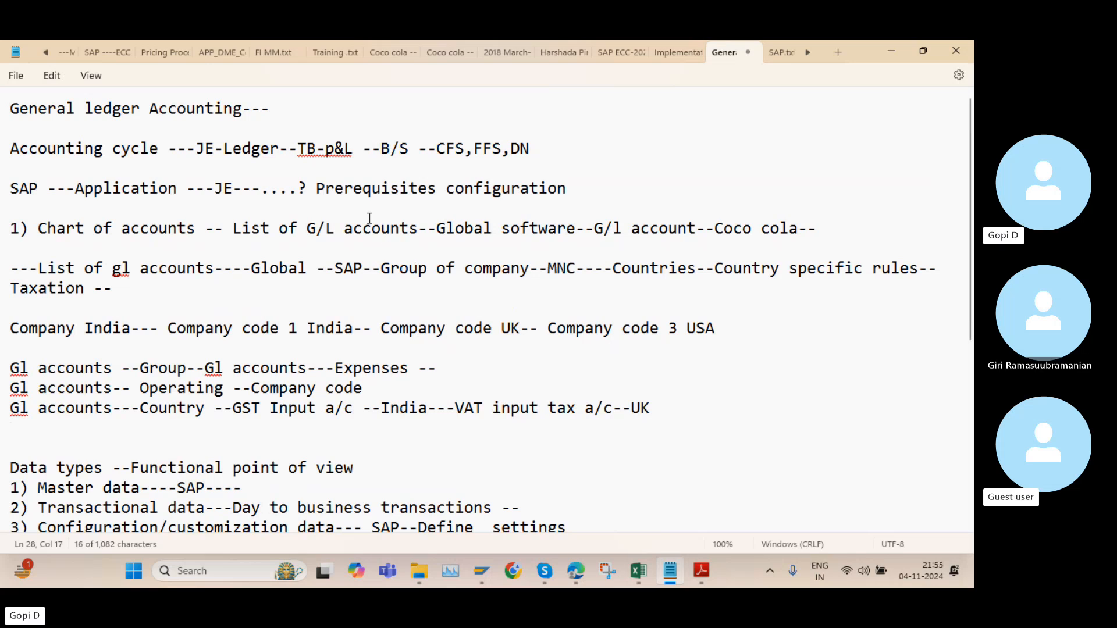
key(ctrl+s)
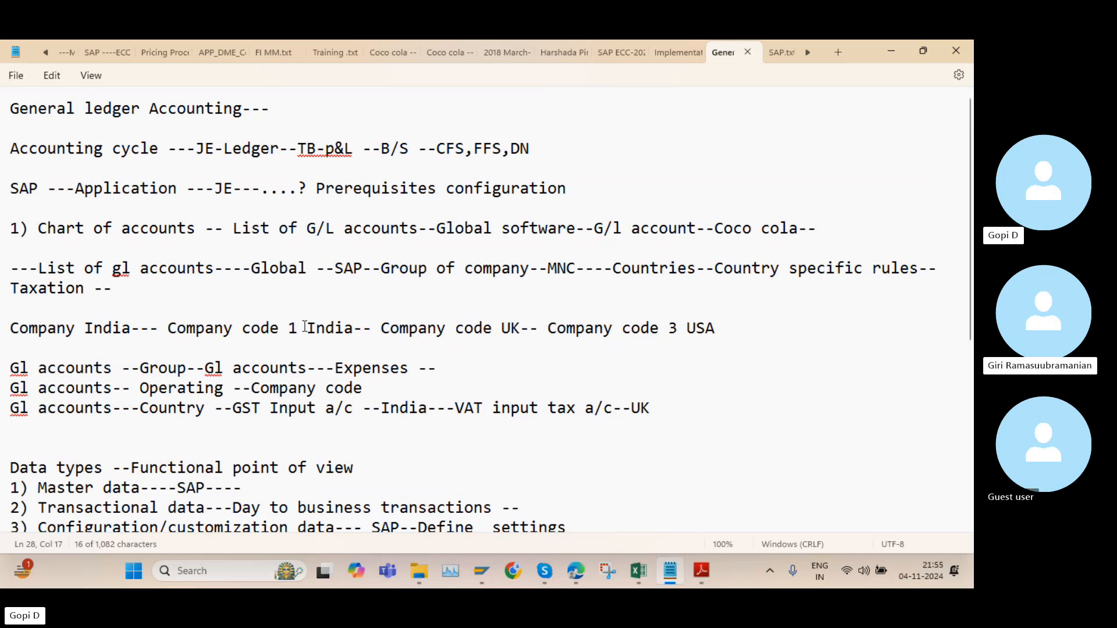
Examine the configuration list in the notes again, covering chart of accounts, account groups, retained earnings and fiscal year
scroll(305, 327, down, 5)
drag(192, 283, 11, 284)
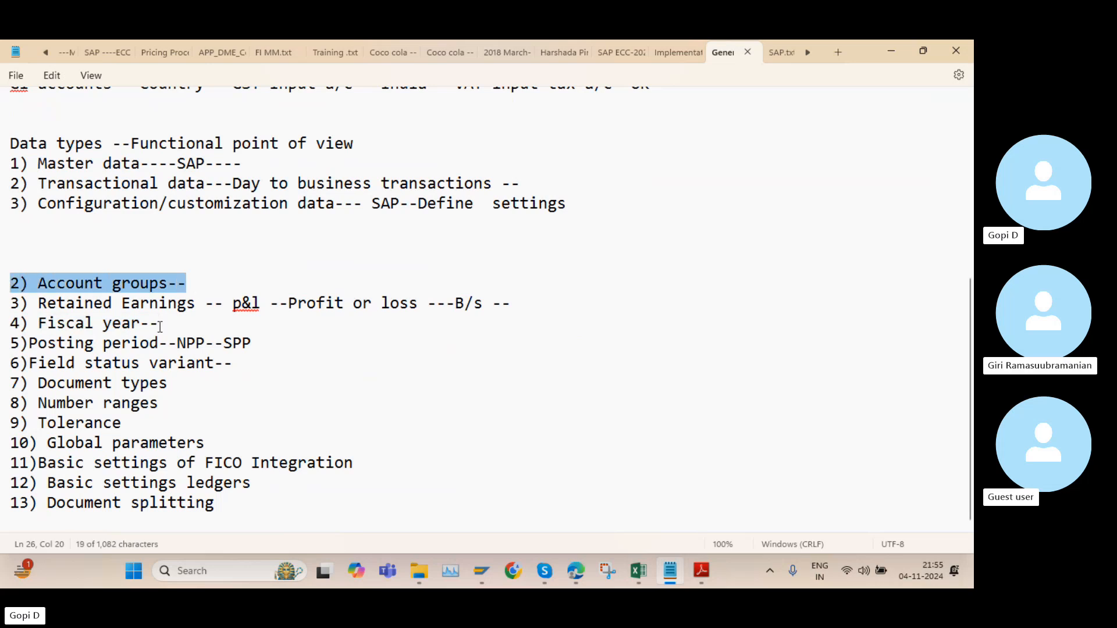
drag(159, 325, 41, 305)
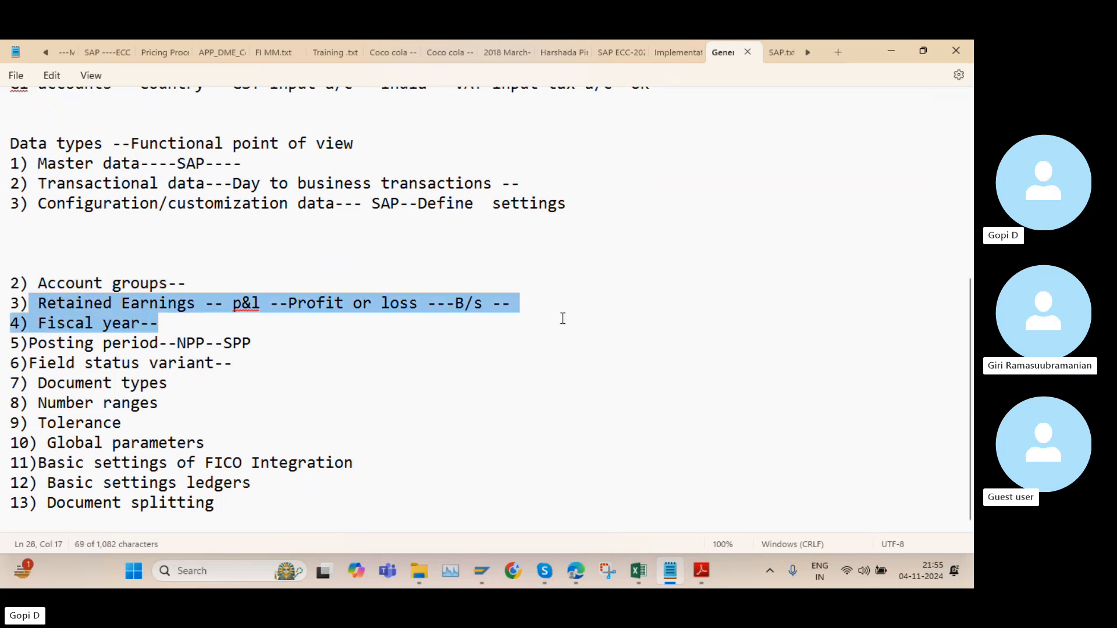
click(519, 304)
scroll(271, 246, up, 4)
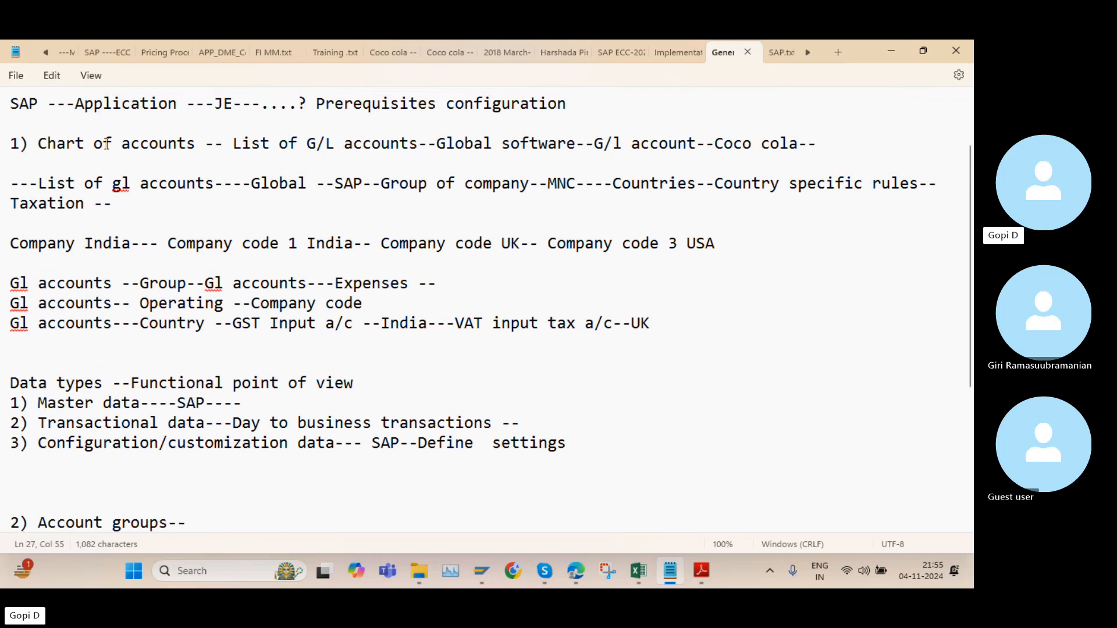
drag(13, 143, 194, 152)
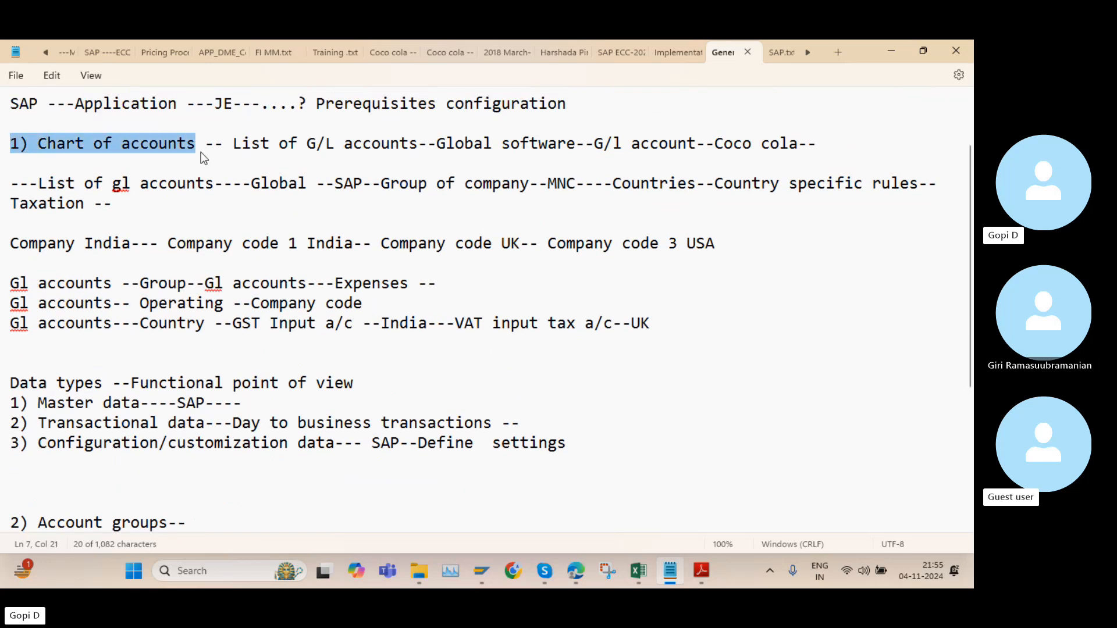
scroll(214, 221, down, 4)
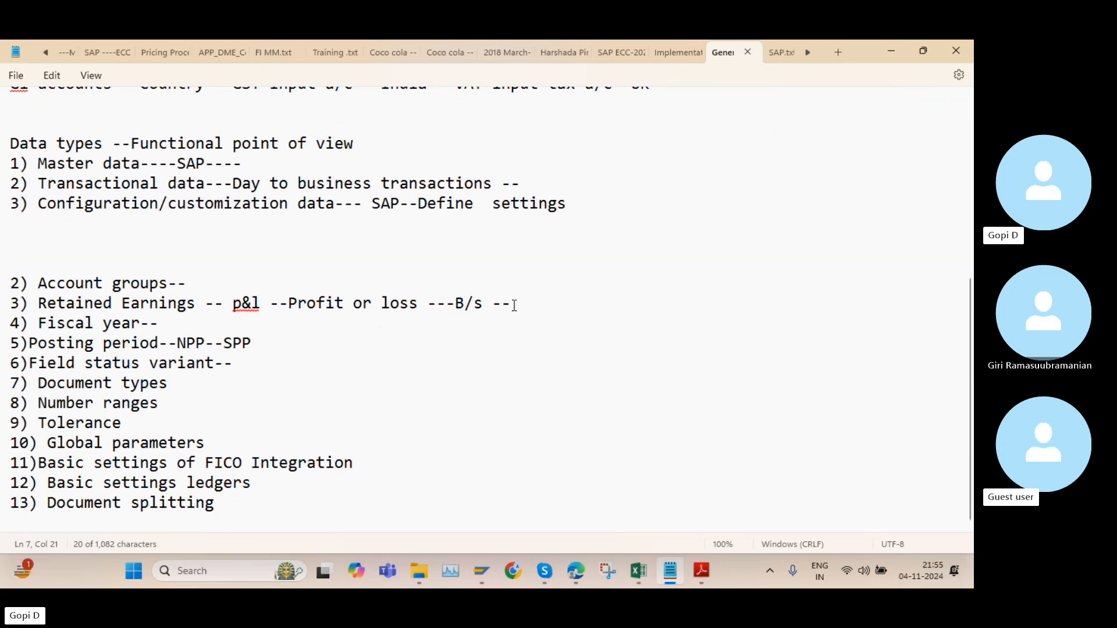
drag(512, 303, 3, 283)
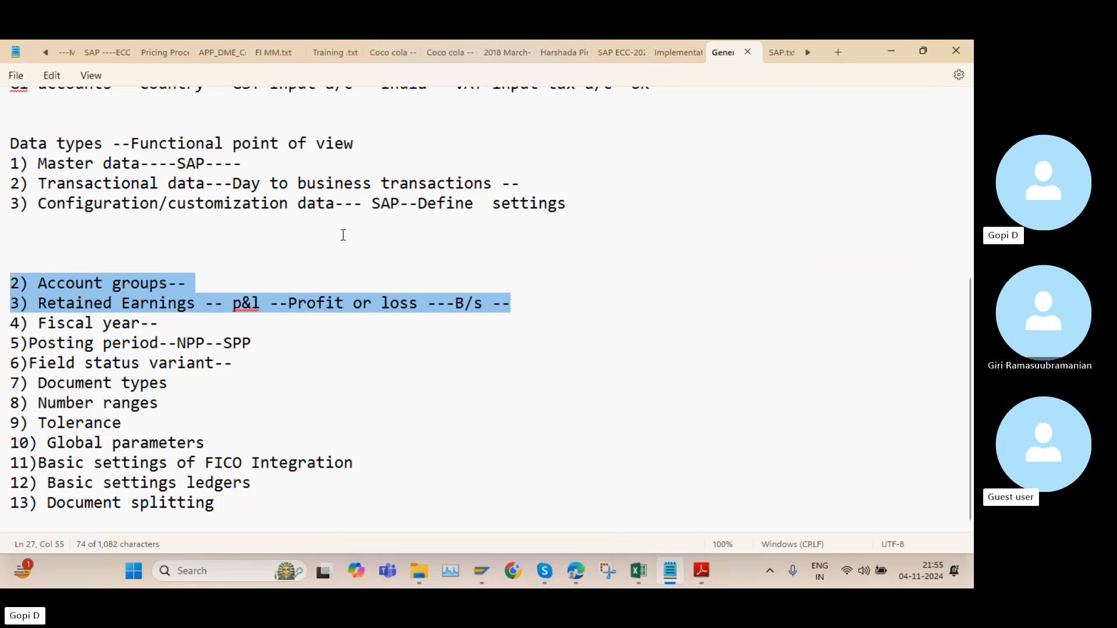
scroll(343, 269, up, 1)
scroll(343, 269, up, 5)
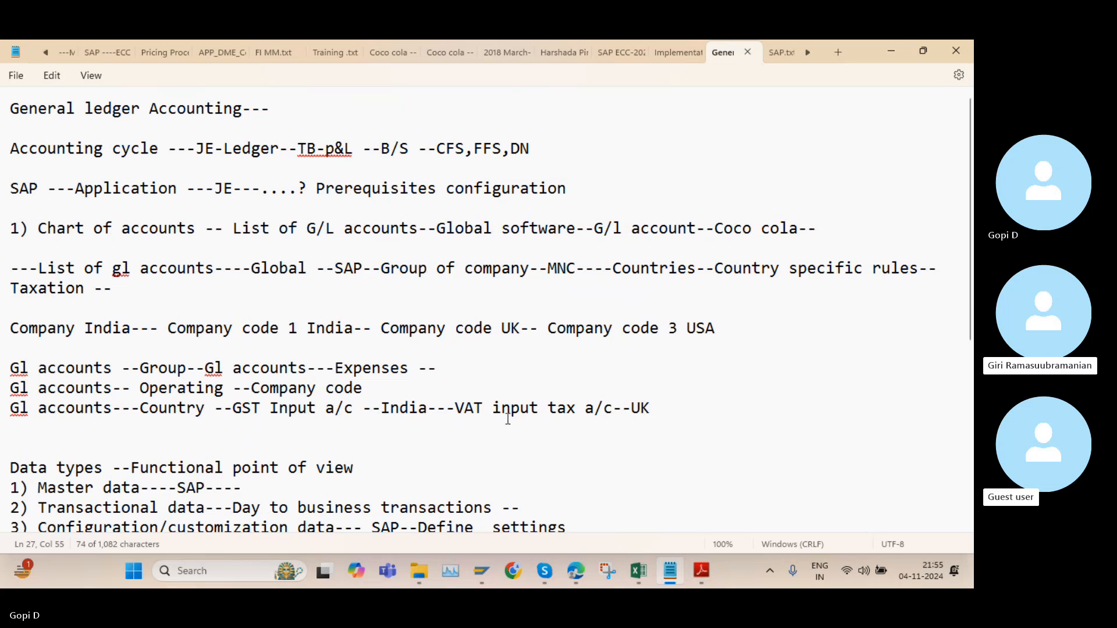
scroll(495, 417, down, 5)
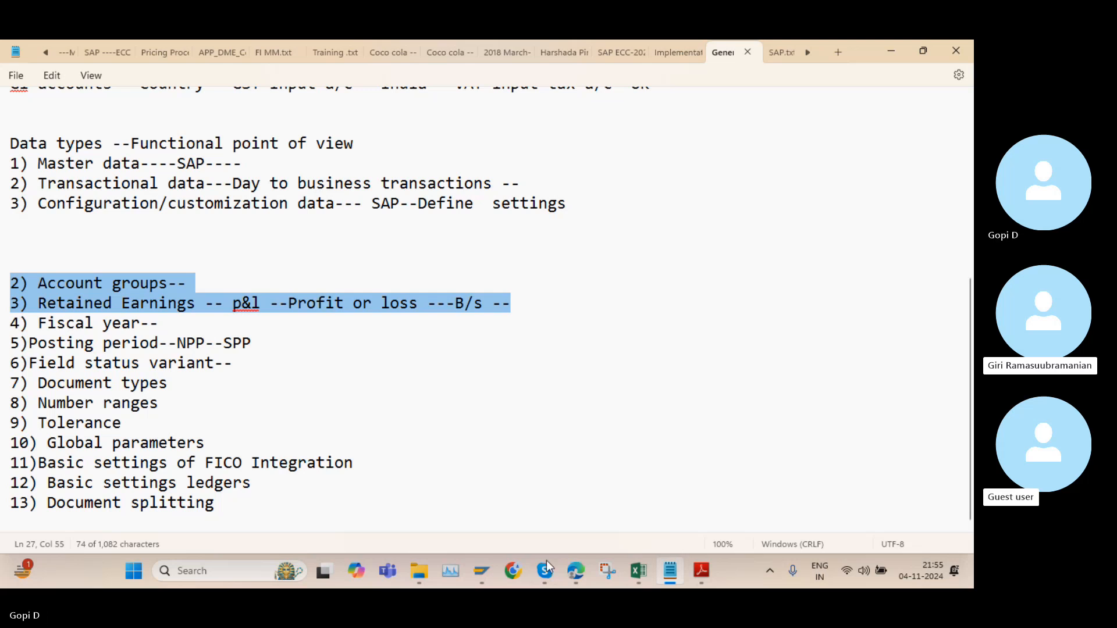
Switch to the Skype call and check which files and links are already shared in its chat
mouse_move(550, 571)
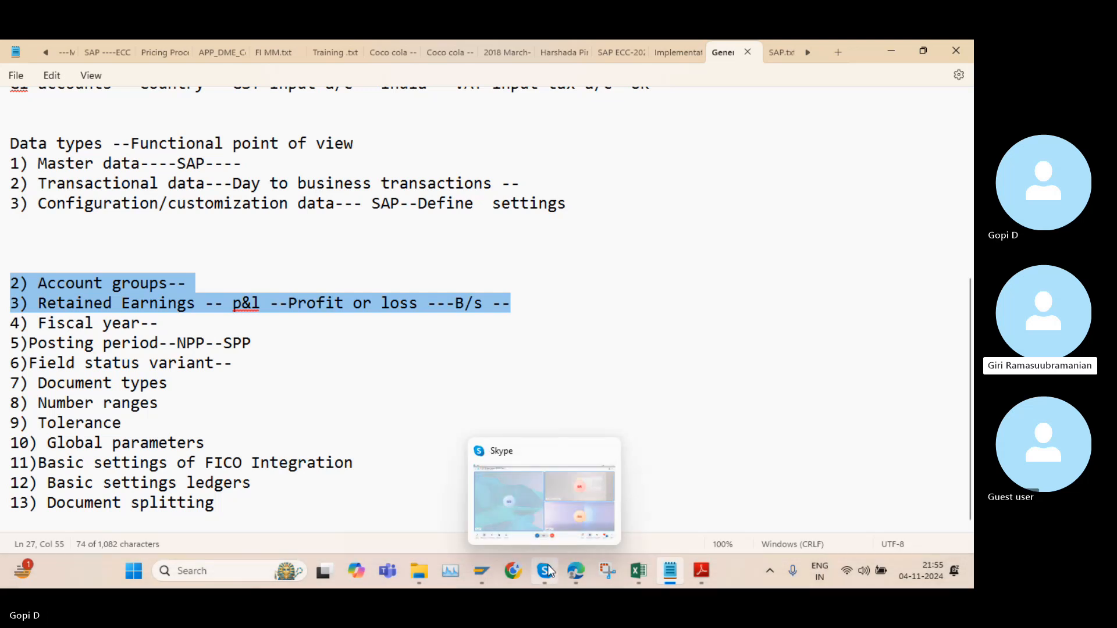
click(535, 501)
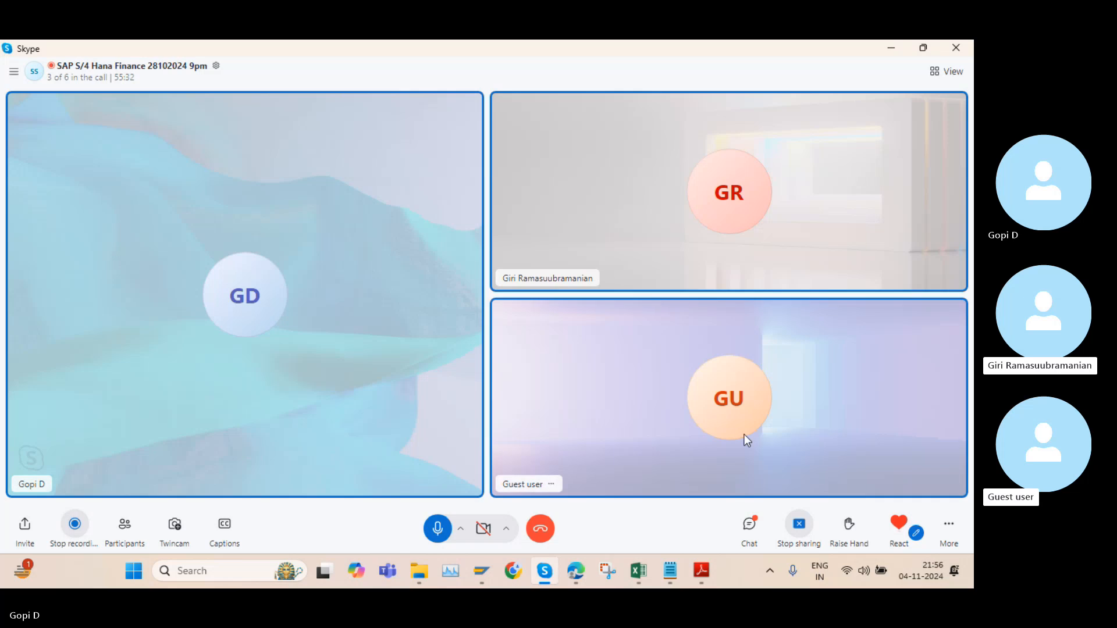
click(749, 524)
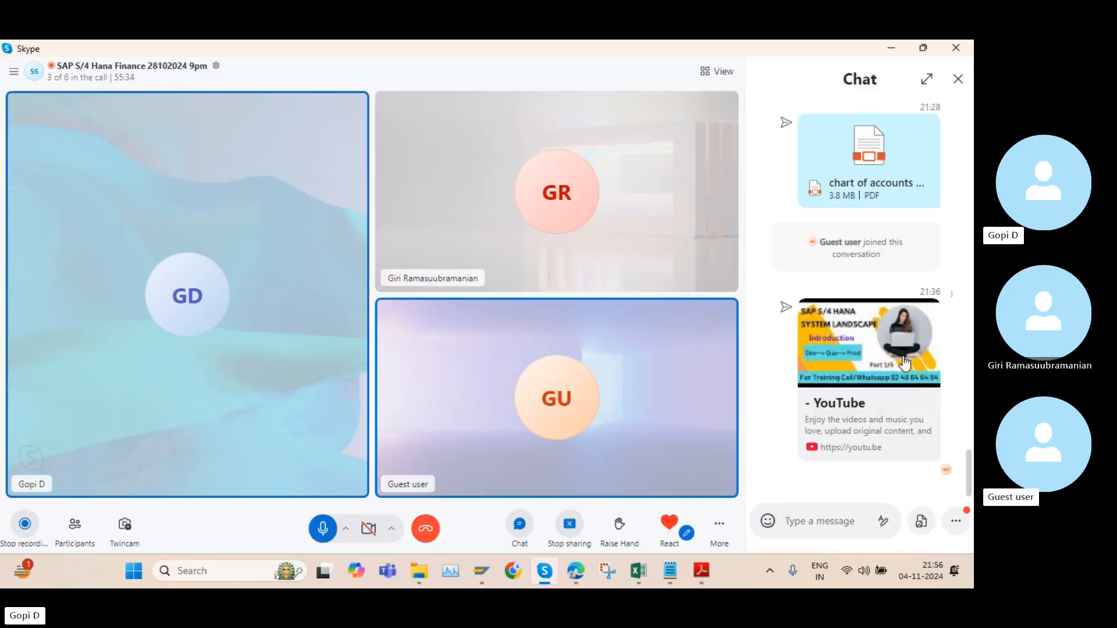
click(958, 79)
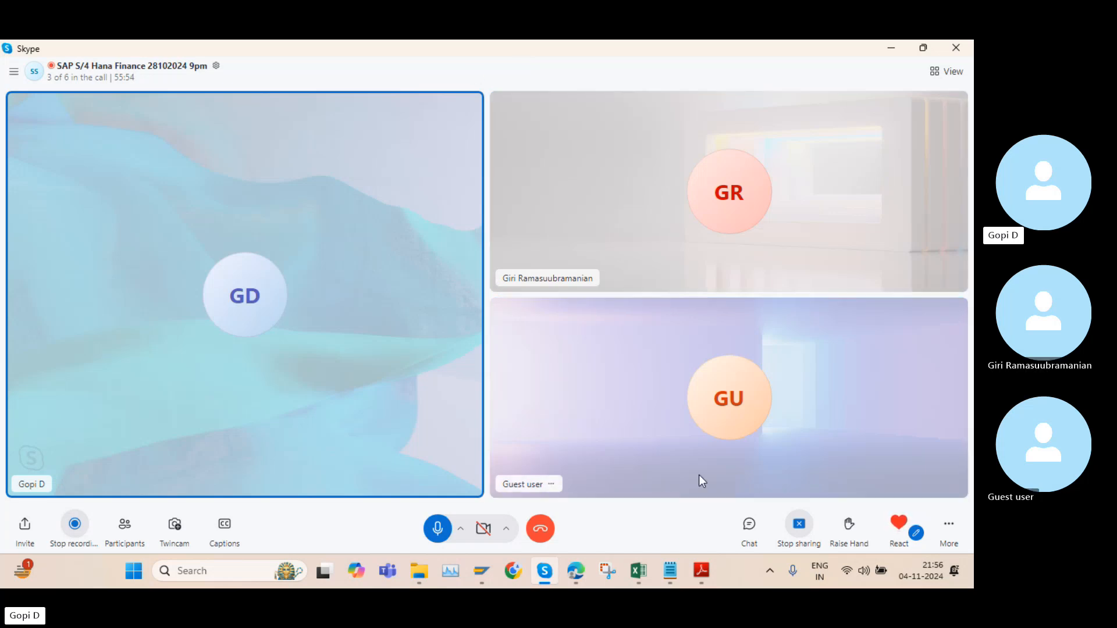
Bring up "chart of accounts GK.pdf" in Adobe Reader and close it
mouse_move(705, 574)
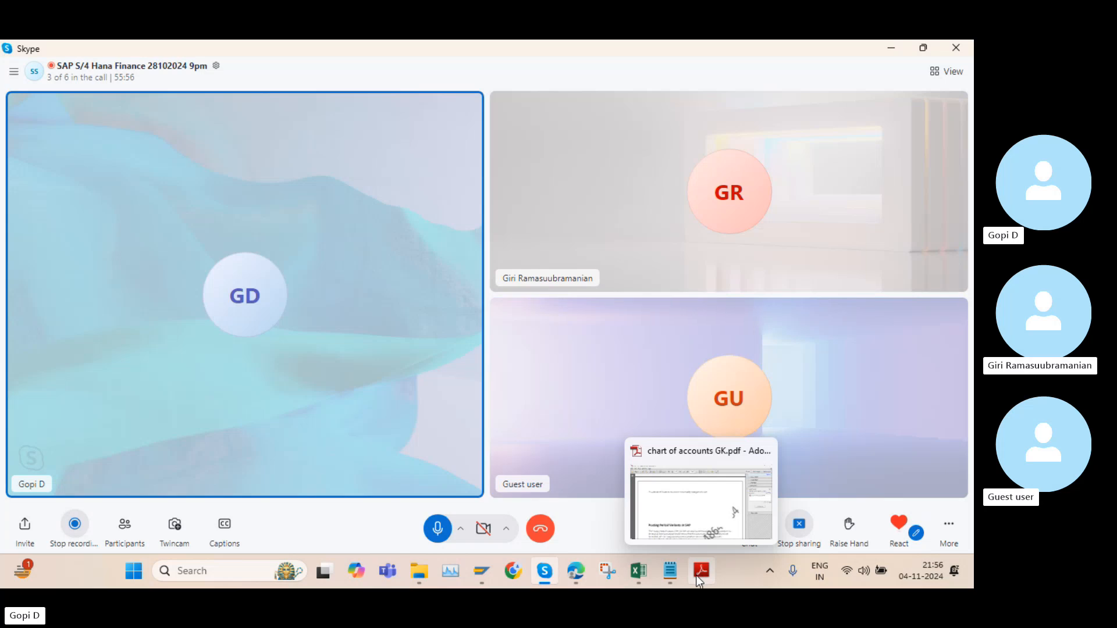
click(697, 575)
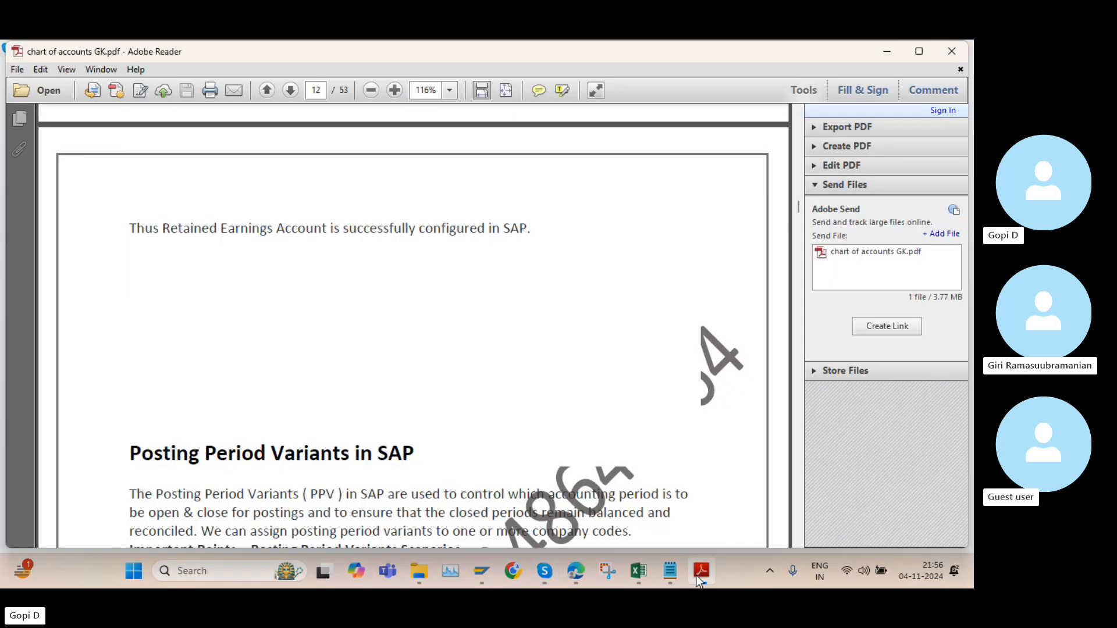
click(953, 52)
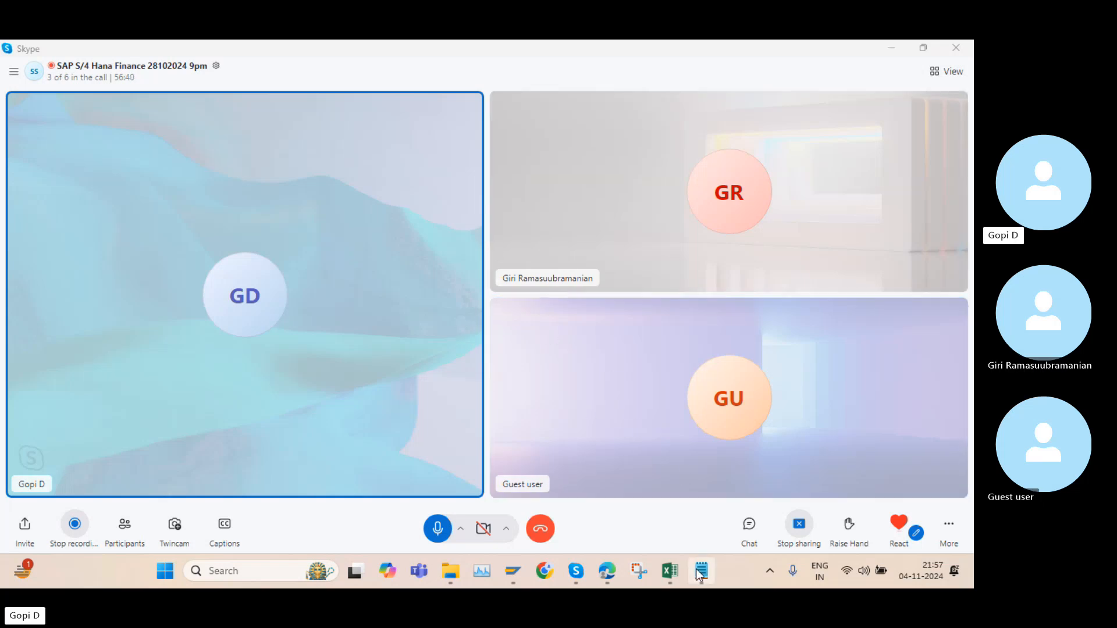
Switch to the "9 PM Finance 25102024" workbook in Excel and look over the configuration steps and transaction codes on the GL sheet
mouse_move(671, 569)
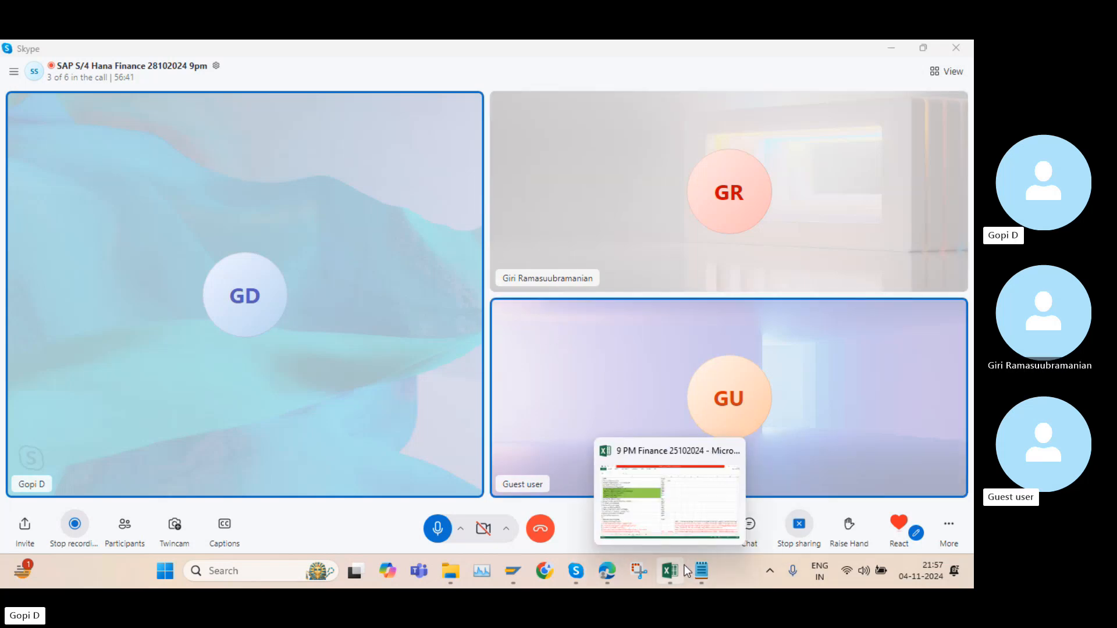
click(674, 485)
scroll(531, 392, down, 4)
scroll(532, 394, up, 4)
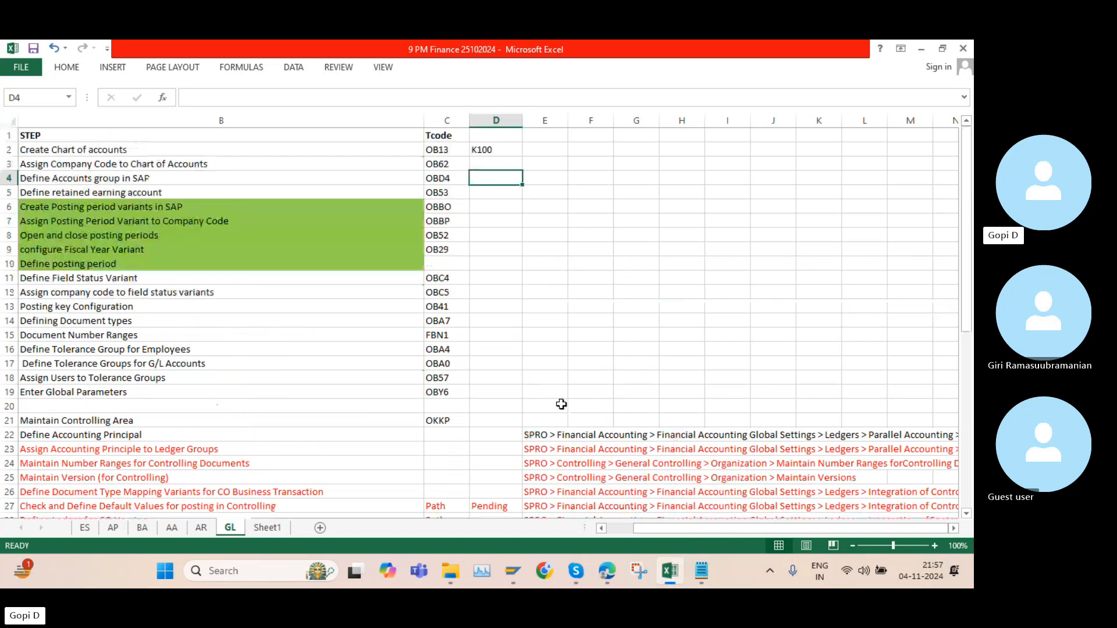
Return to Skype, send the "9 PM Finance 25102024" Excel workbook in the call's chat, and close the chat
key(alt+Tab)
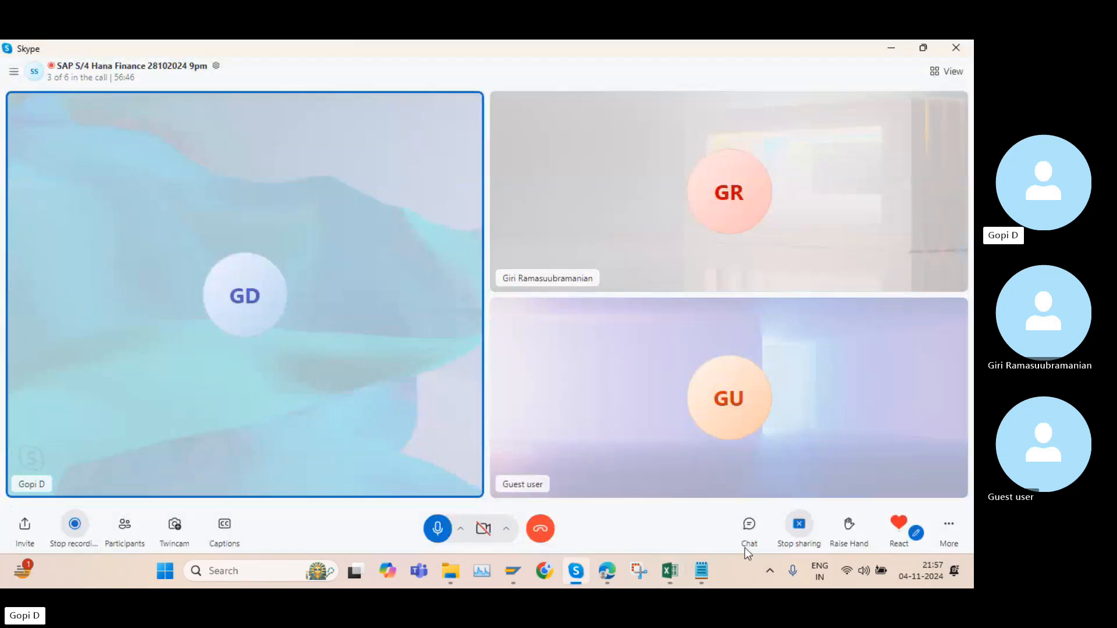
click(750, 527)
click(922, 521)
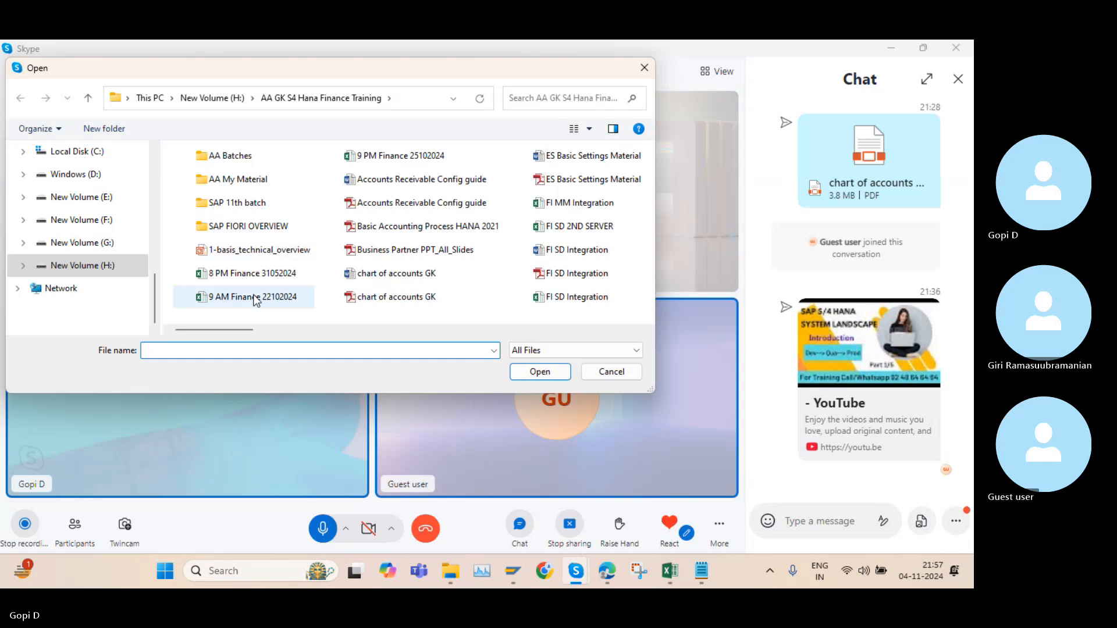
click(254, 297)
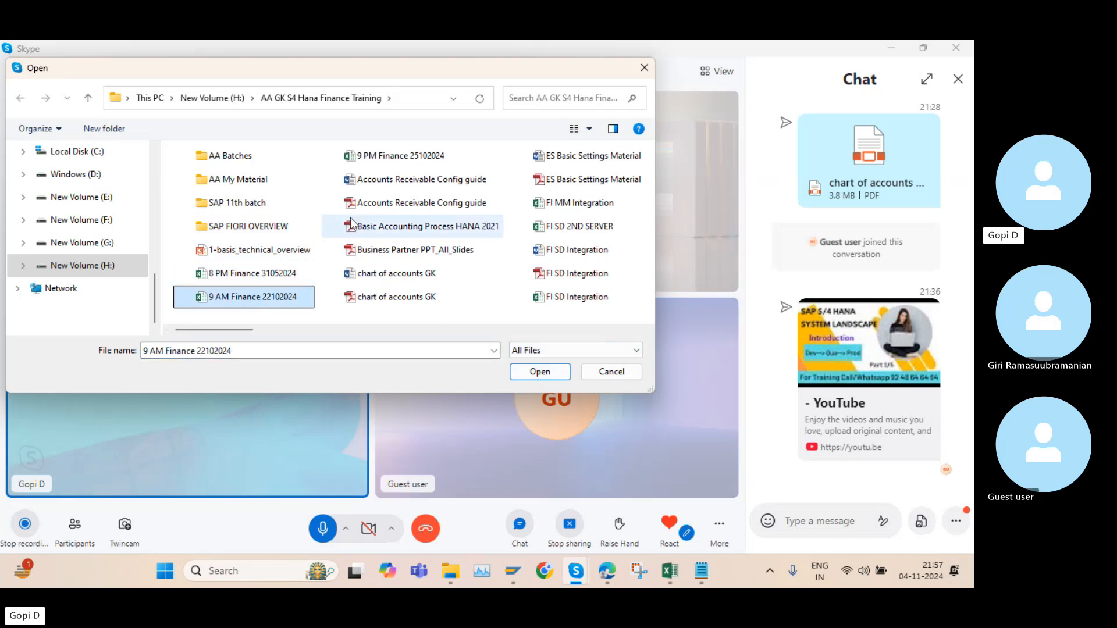
click(367, 156)
click(538, 372)
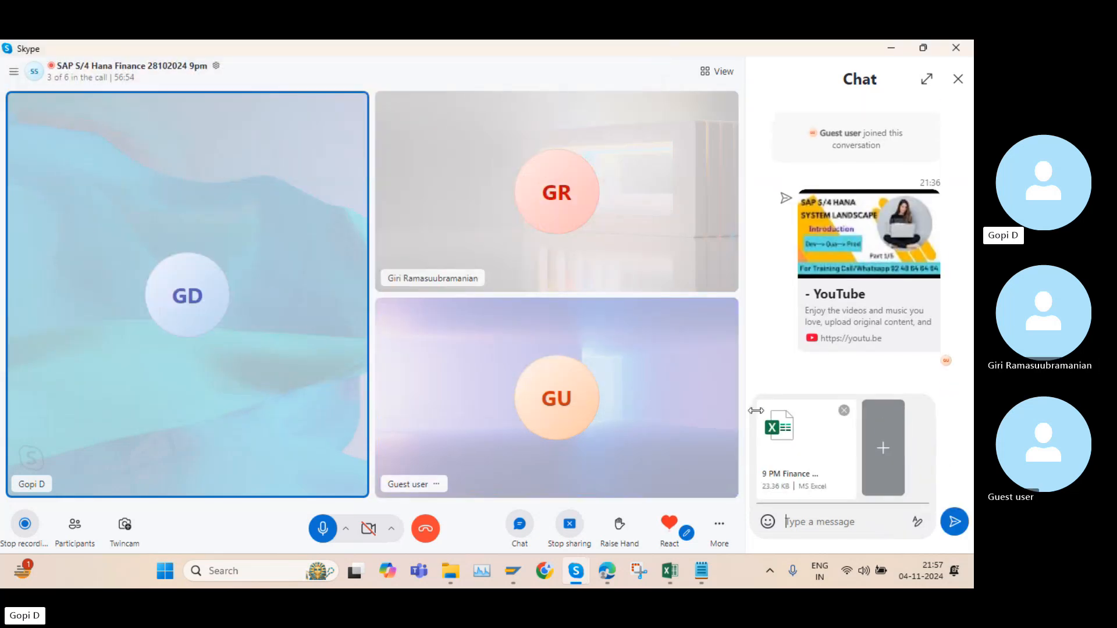
click(954, 521)
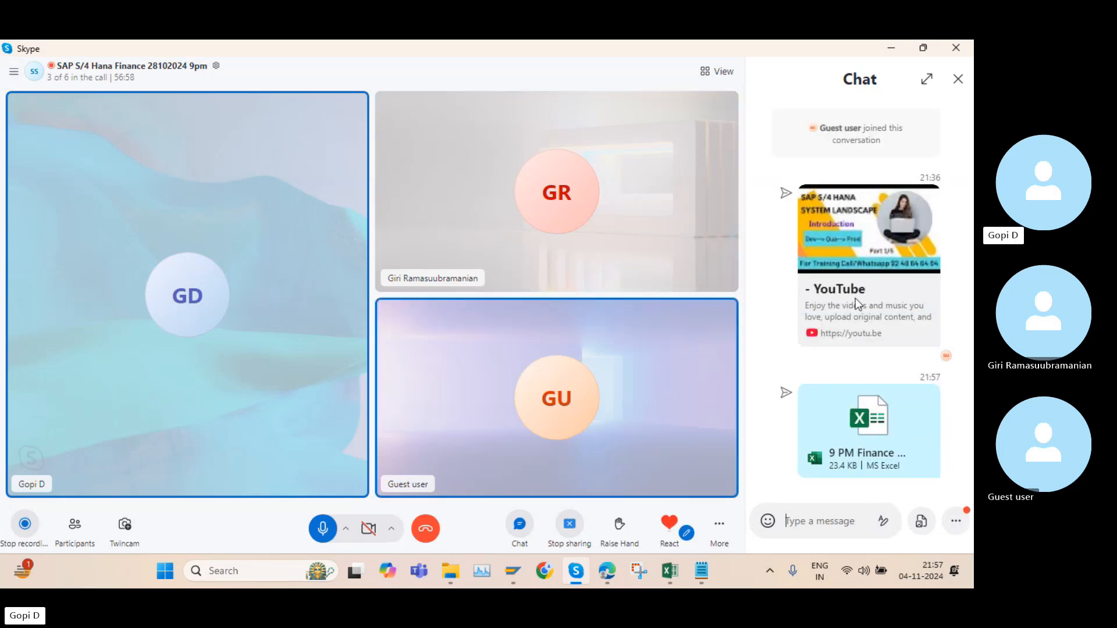
click(958, 79)
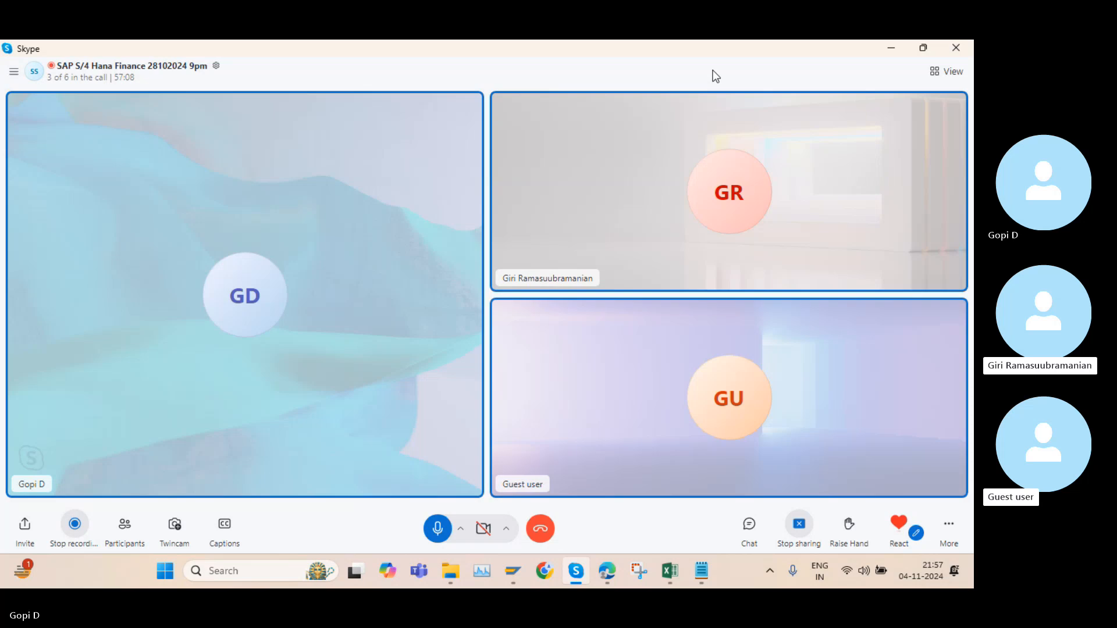
mouse_move(580, 573)
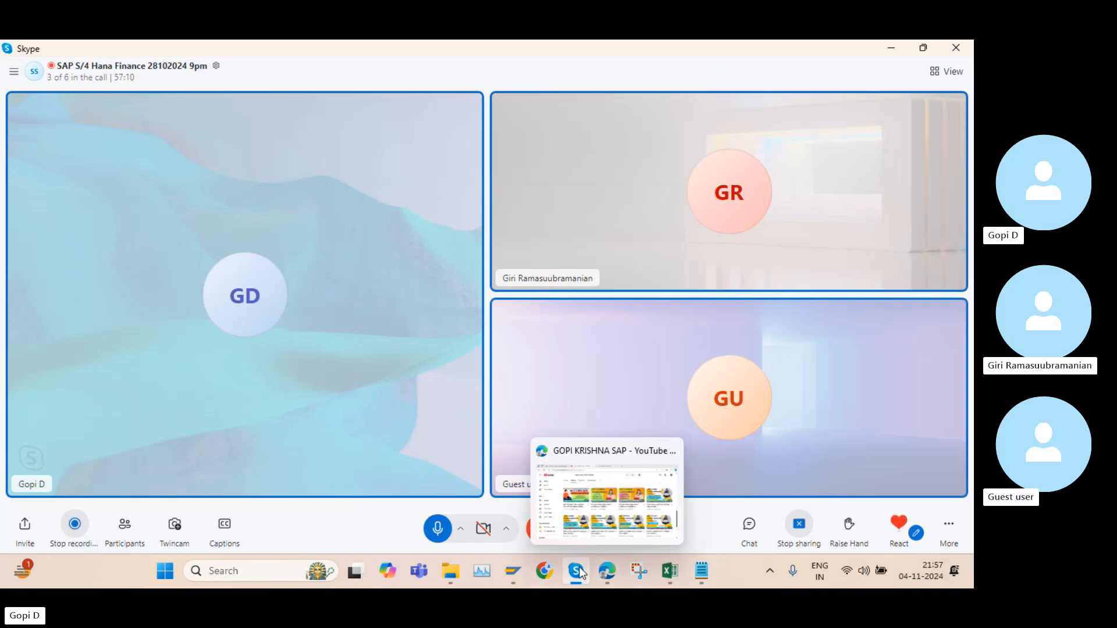